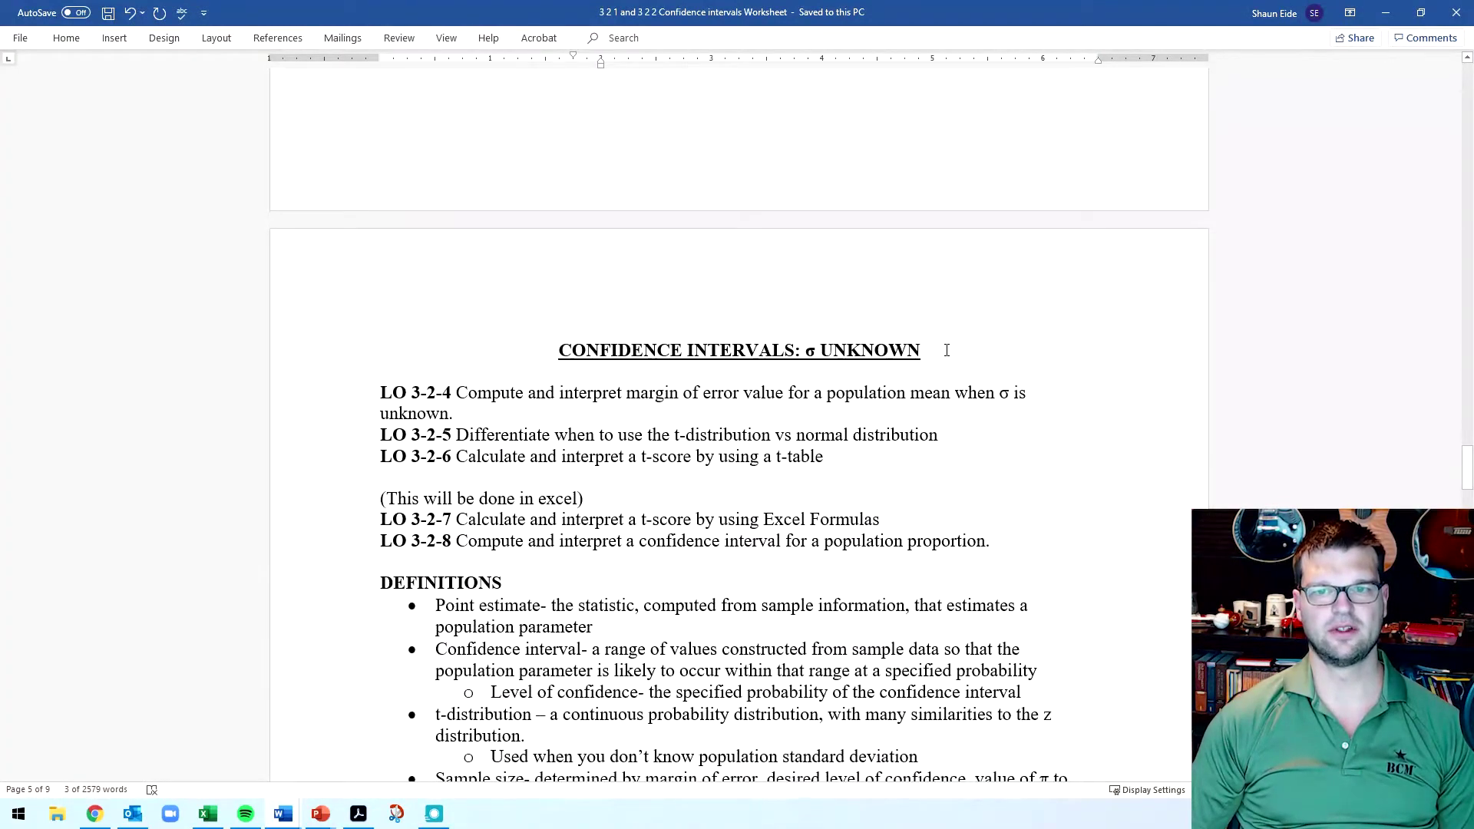
Step: Scroll to Exercise 1 and select the Lululemon data table and the Step lines
scroll(856, 322, "down", 1)
scroll(804, 292, "down", 4)
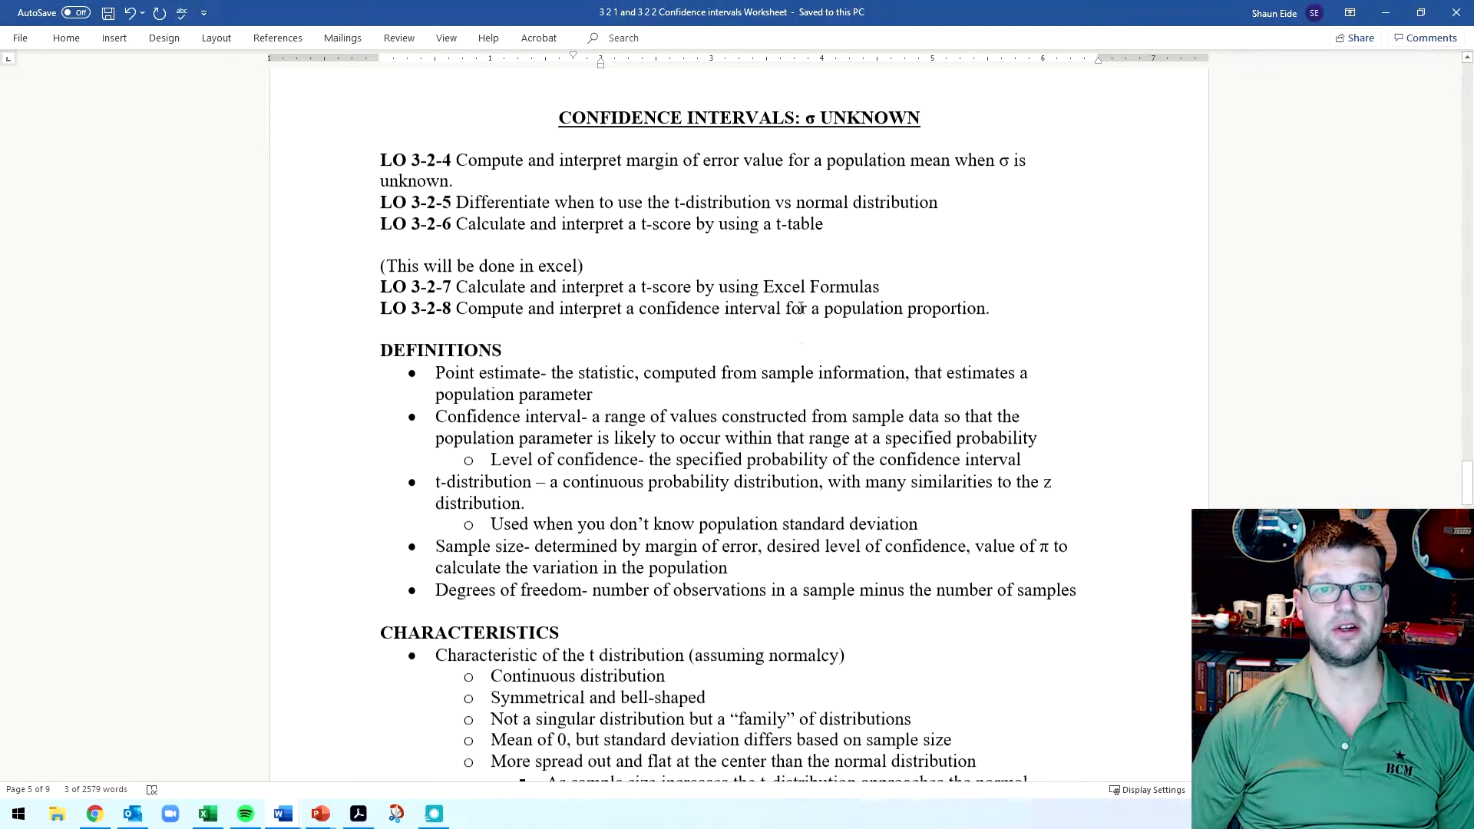
scroll(800, 308, "down", 18)
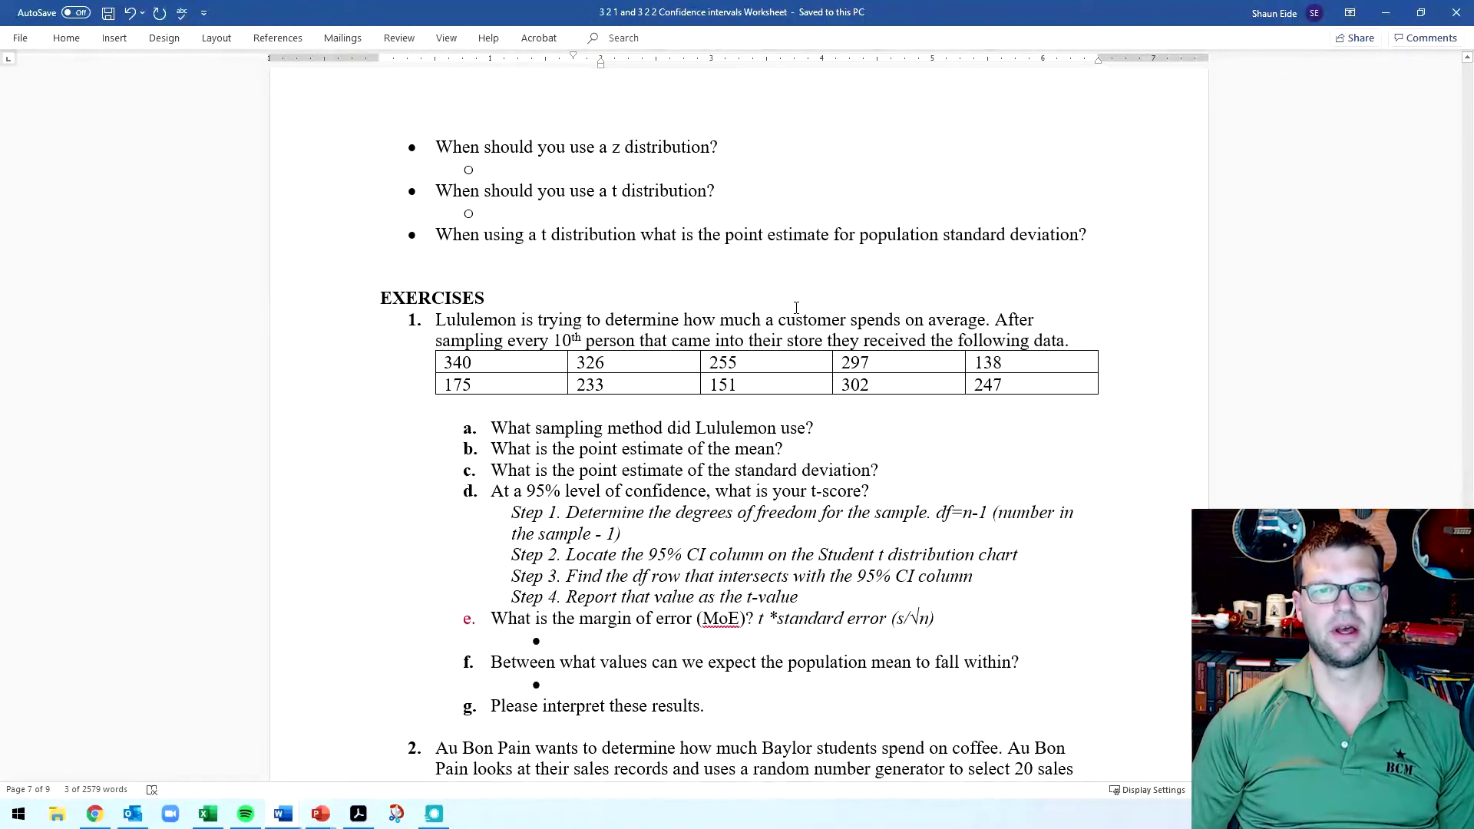
left_click_drag(446, 362, 1066, 384)
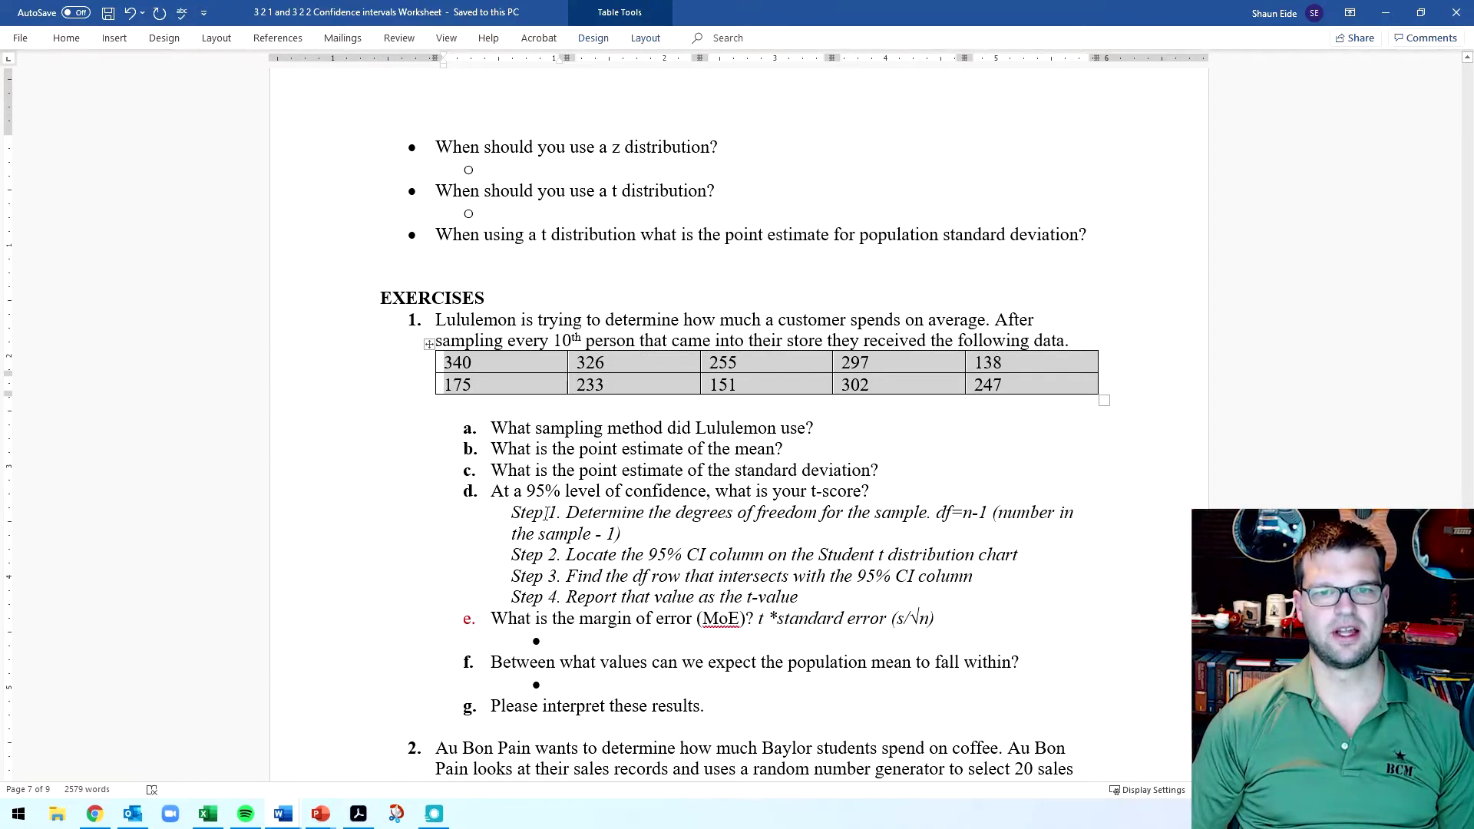
scroll(545, 512, "down", 1)
left_click_drag(510, 458, 832, 538)
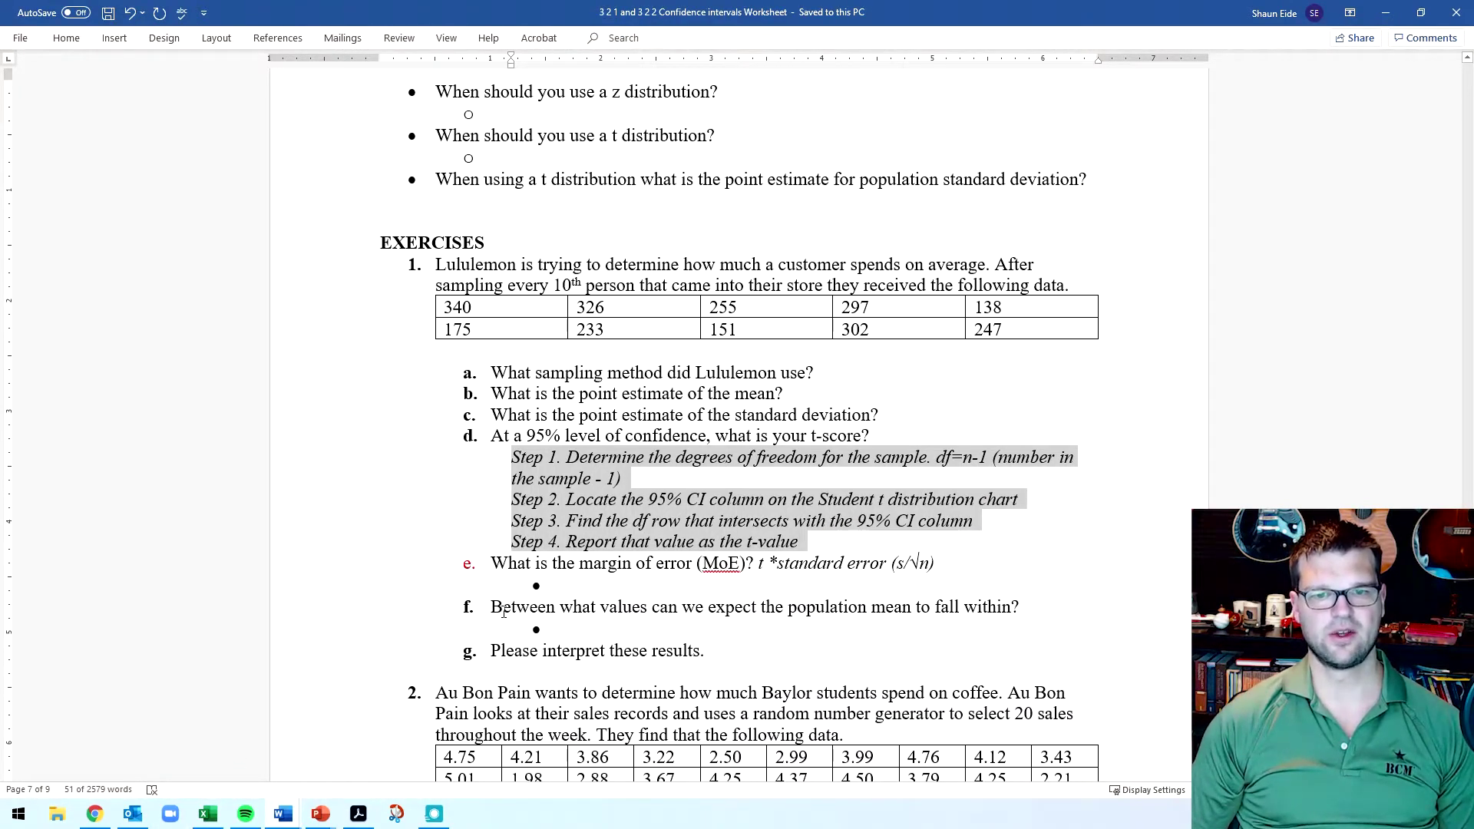
Step: Load the Canvas dashboard by entering 'baylor' in Chrome's address bar
left_click(94, 813)
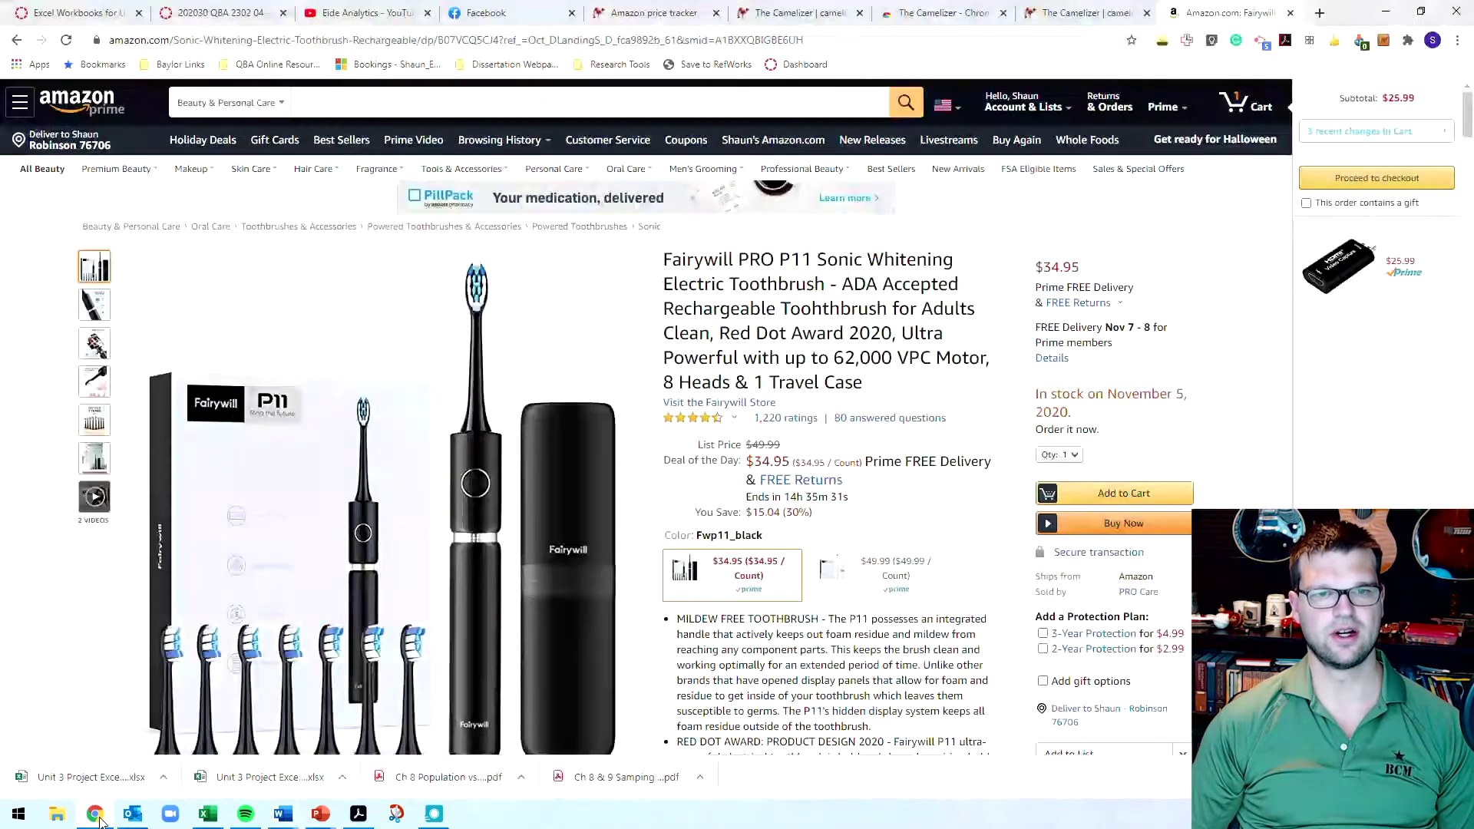
left_click(1064, 44)
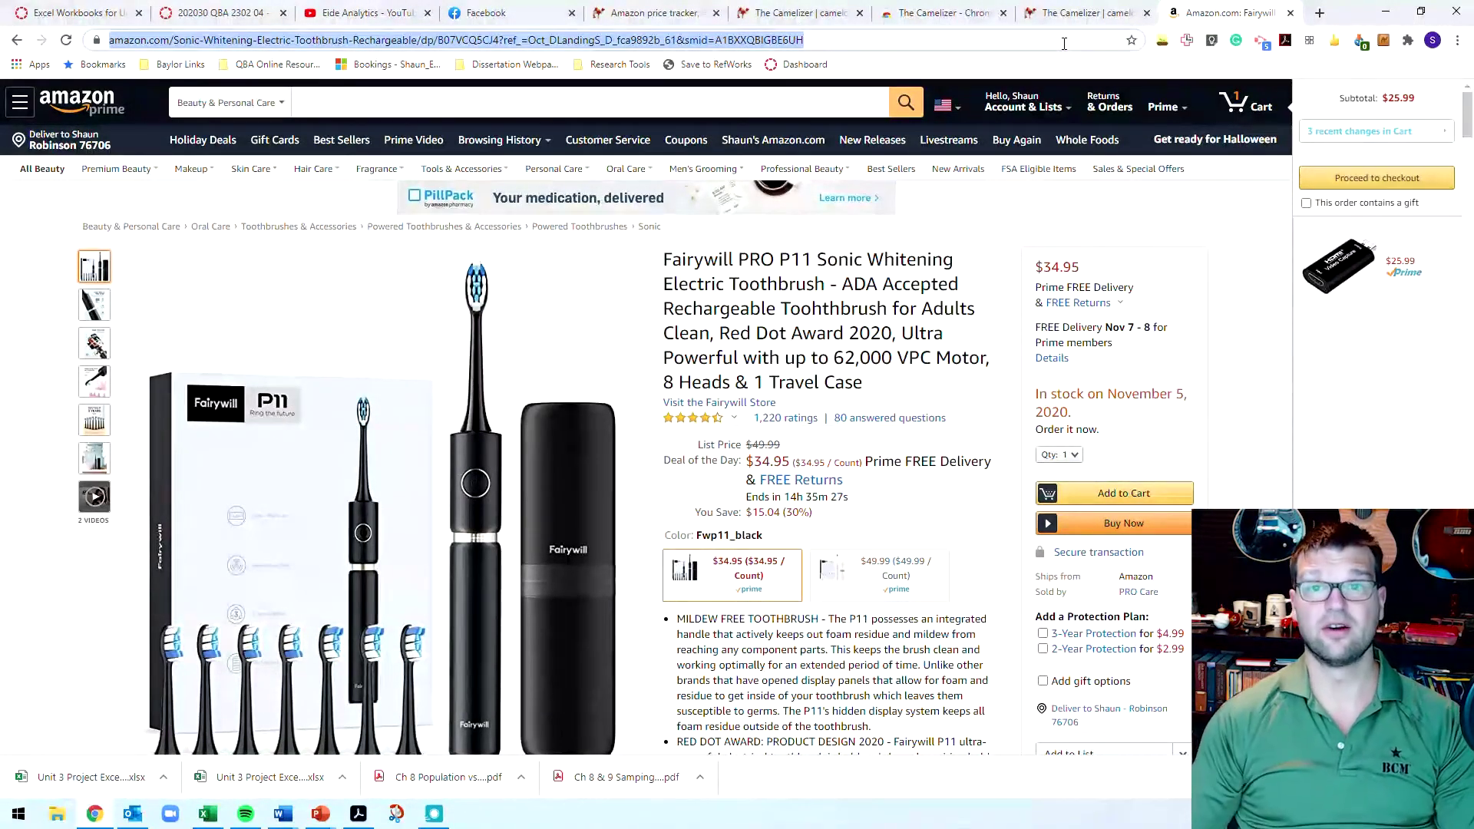
type("baylor")
key("Return")
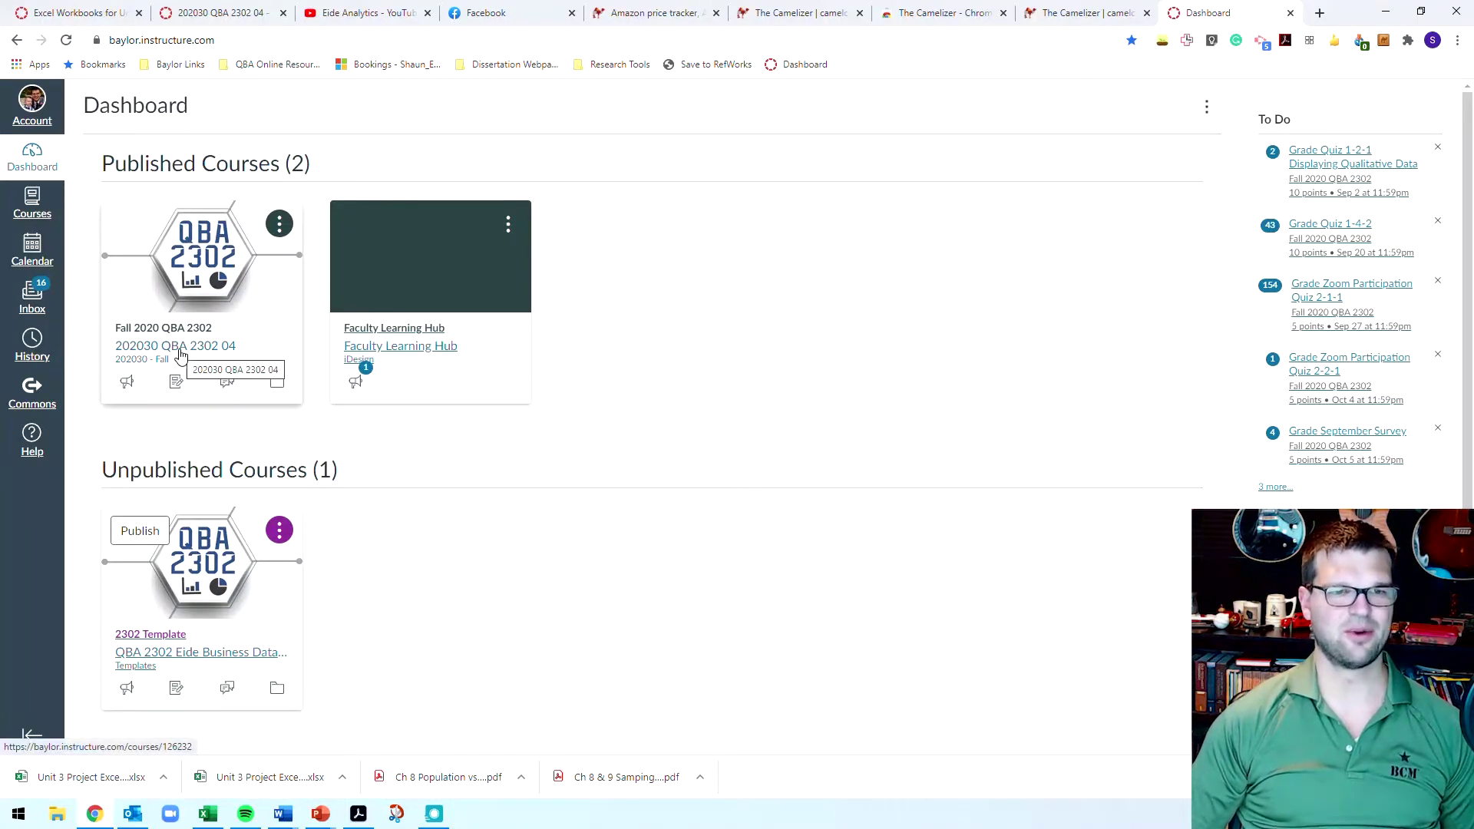
Step: Open t chart.pdf from Fall 2020 QBA 2302's Unit 3 page, 3-2-1 Confidence Intervals section
left_click(182, 356)
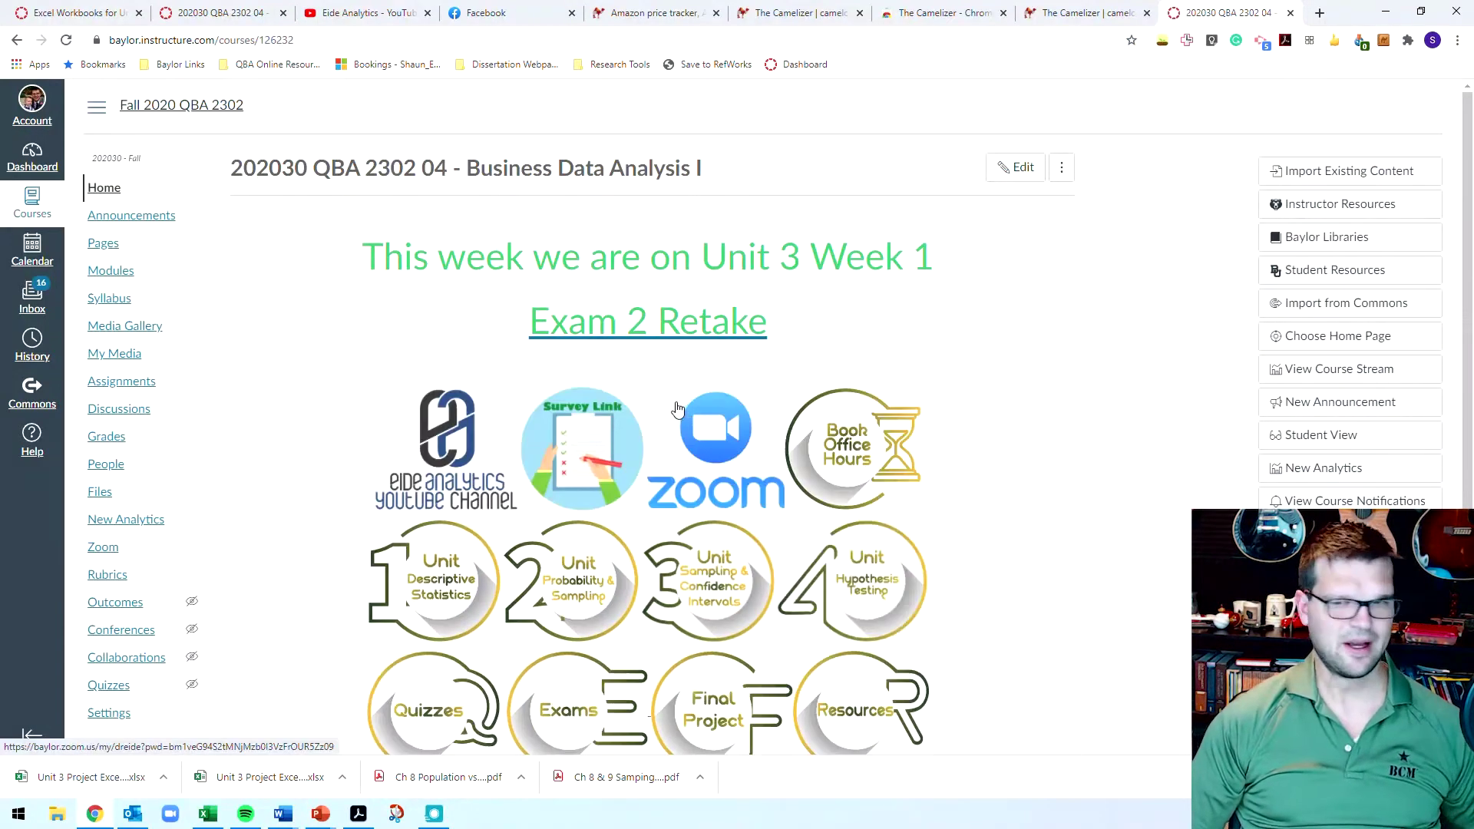
left_click(716, 585)
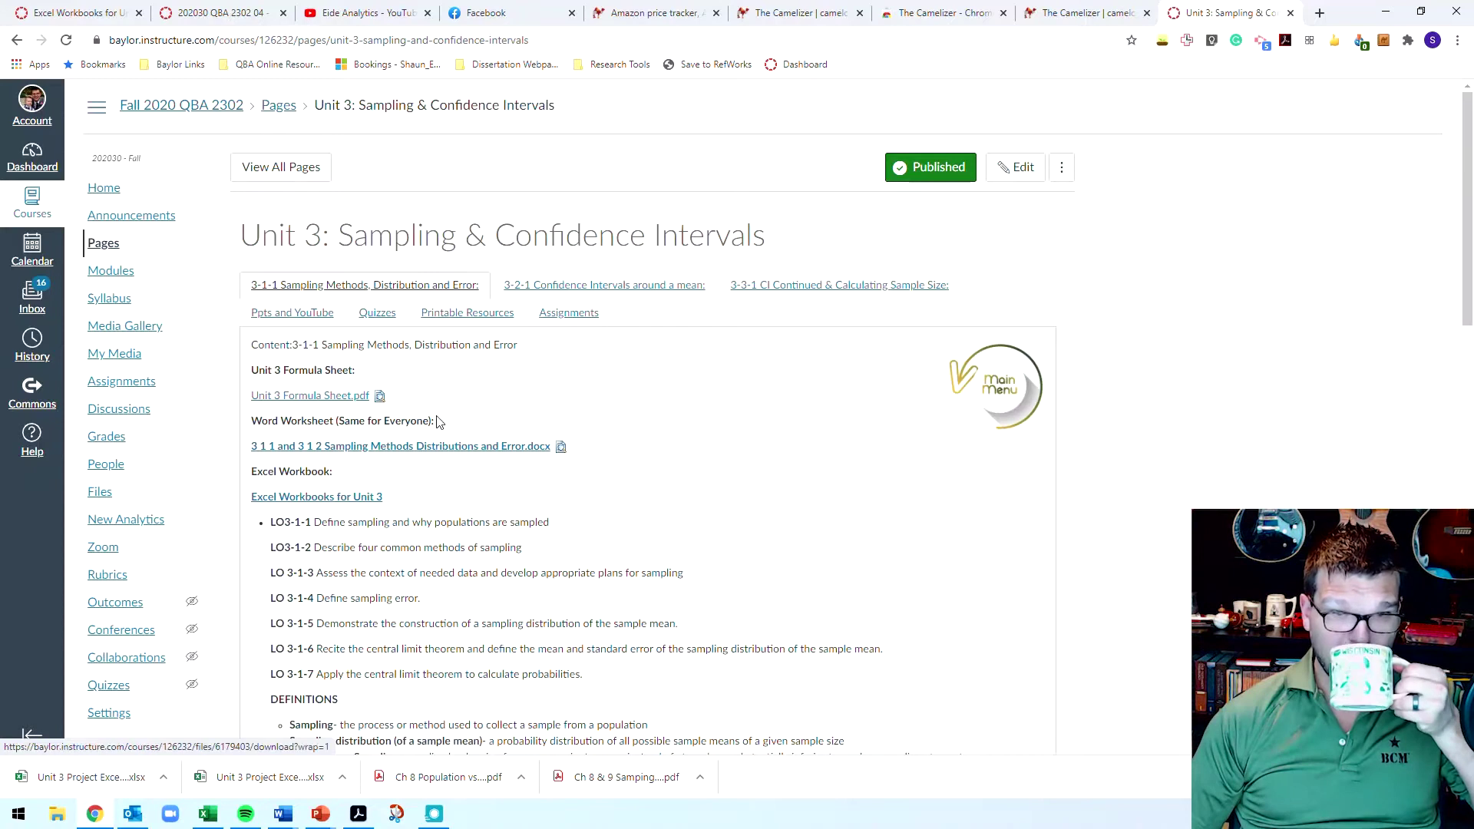
left_click(572, 286)
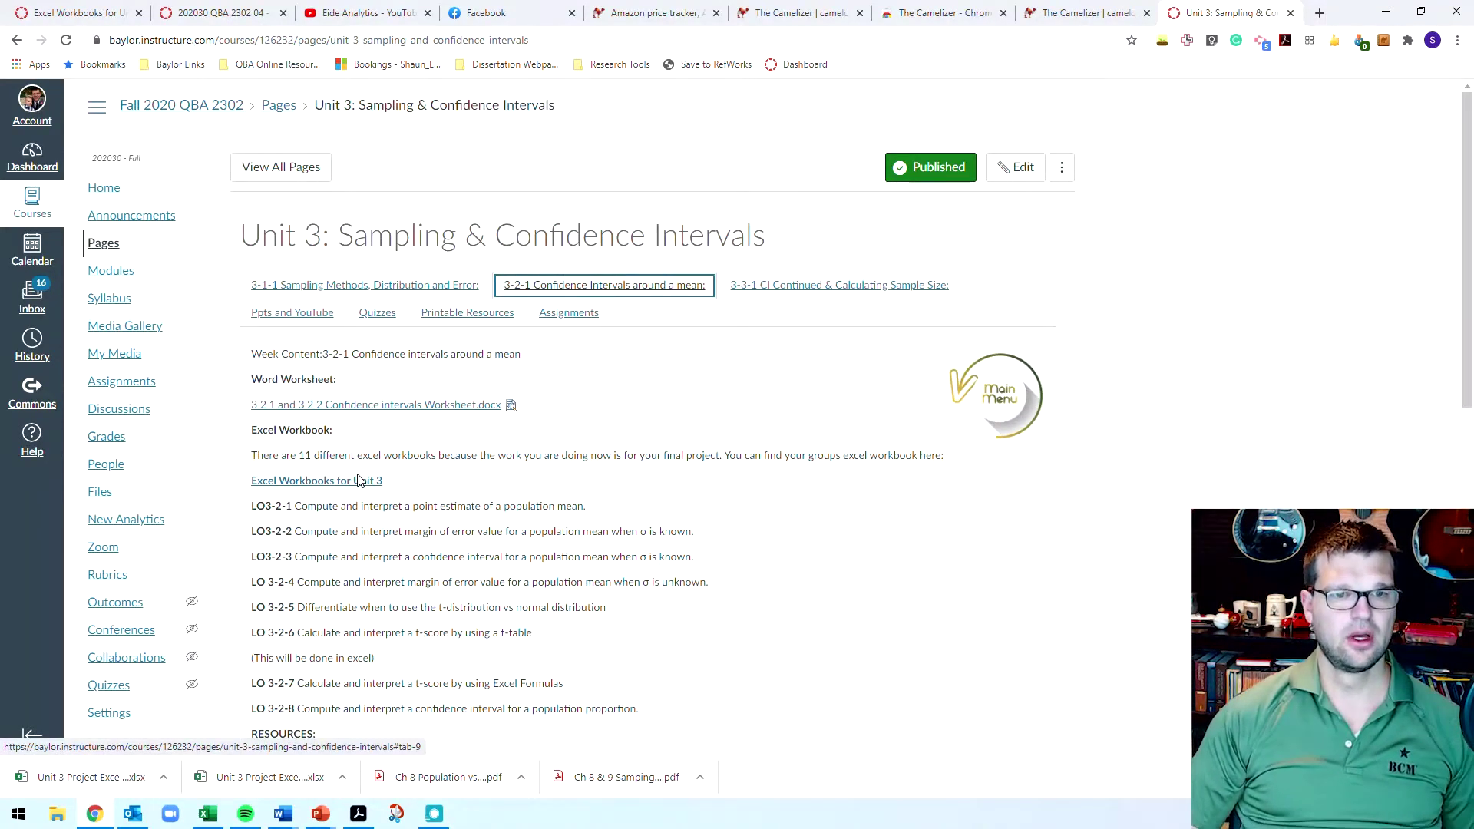
scroll(387, 437, "down", 3)
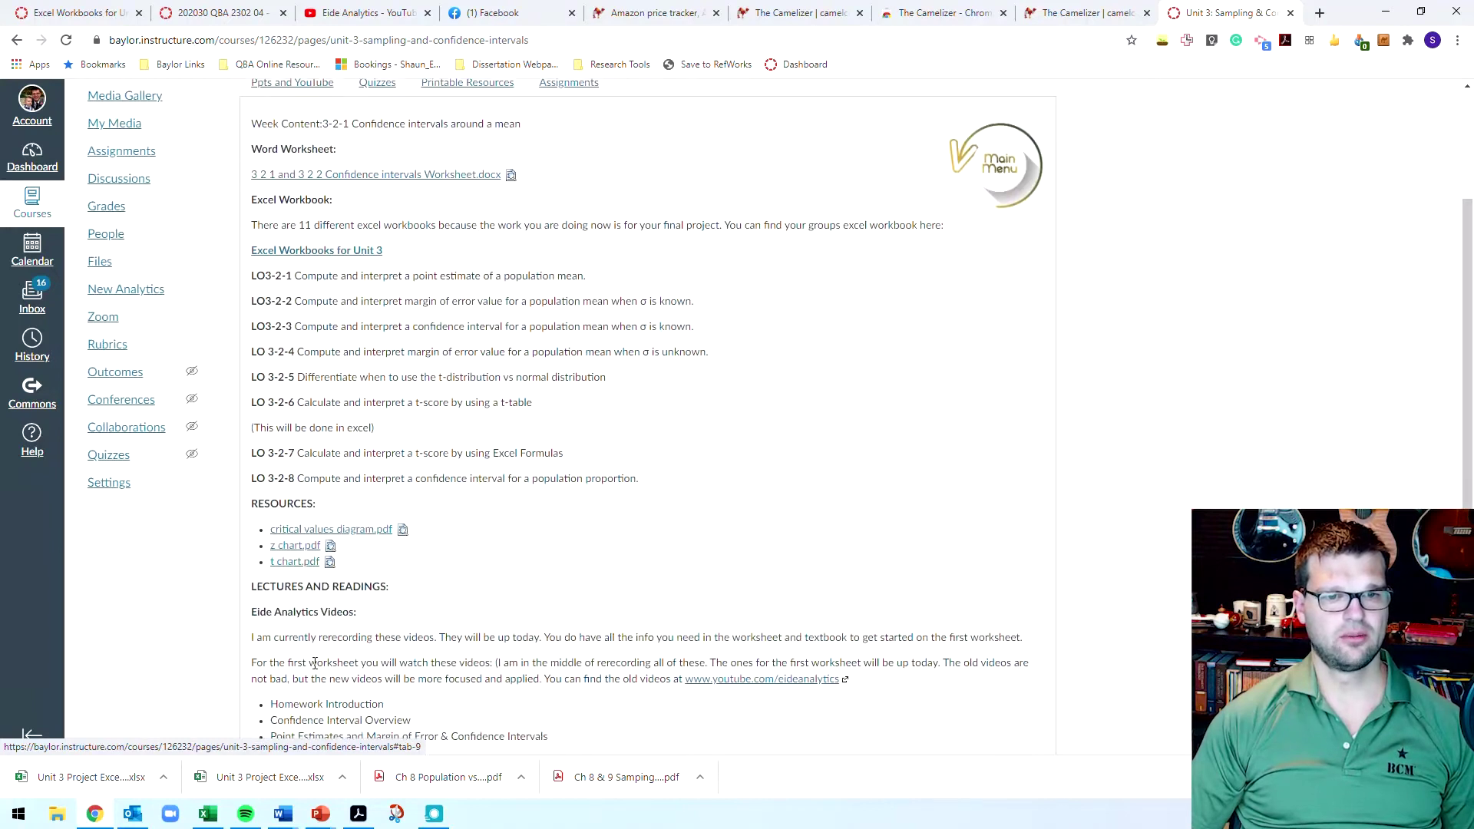
left_click(303, 565)
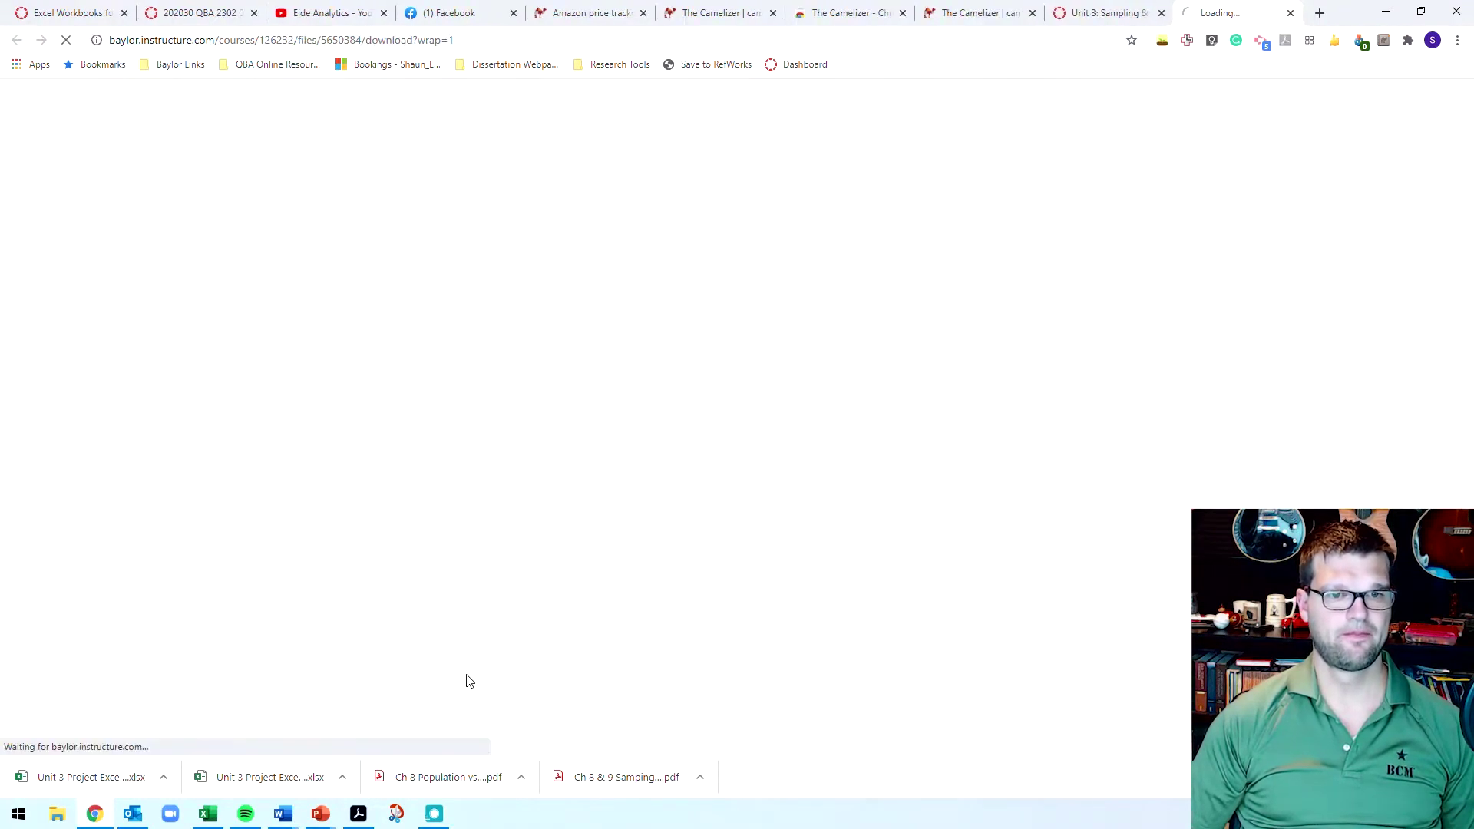
left_click(82, 776)
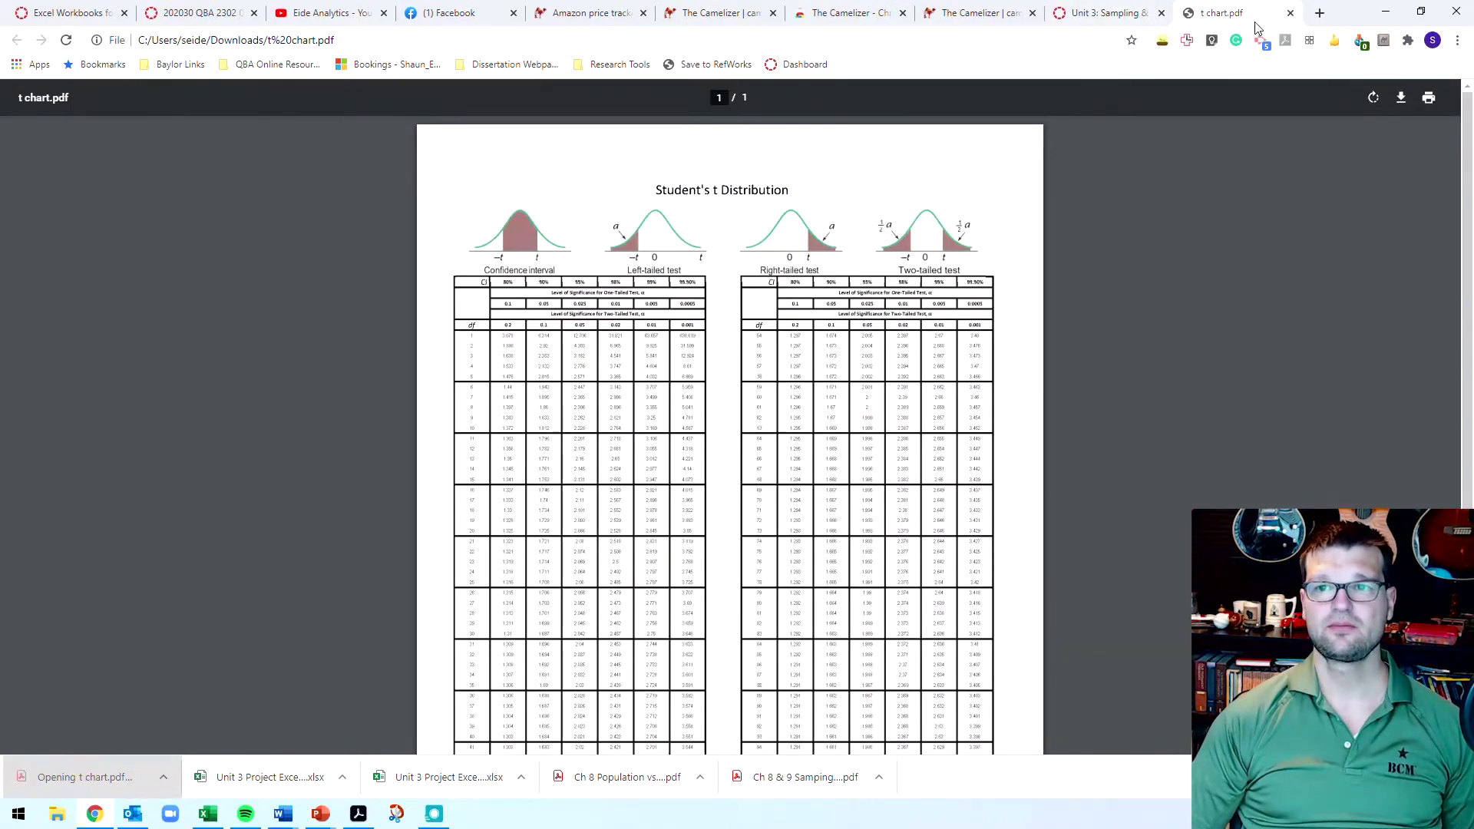
Step: Move the t chart PDF into its own window snapped to the right half
left_click_drag(1228, 13, 1470, 8)
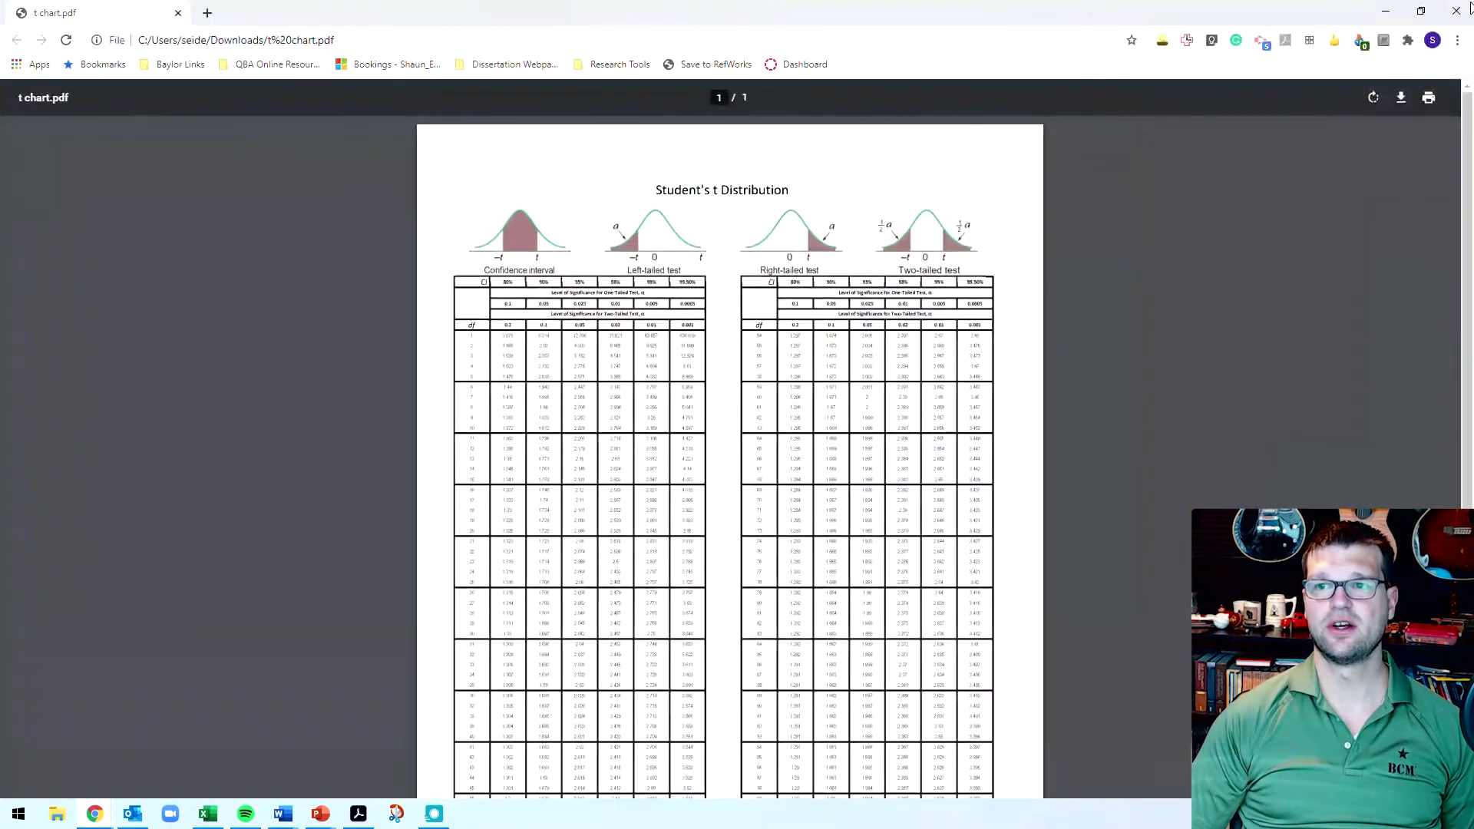
double_click(1046, 5)
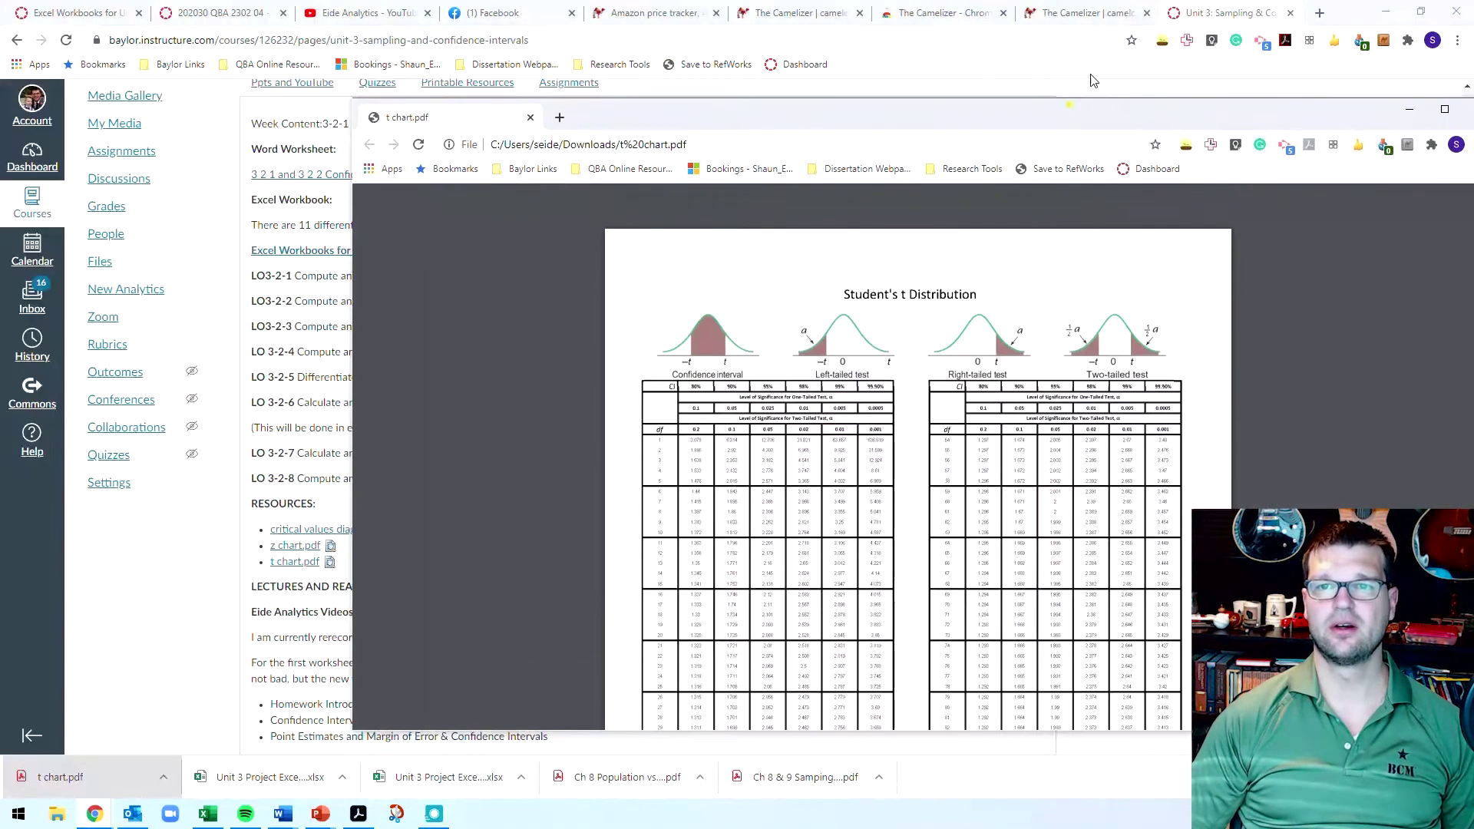
left_click(1386, 11)
left_click_drag(860, 132, 1472, 153)
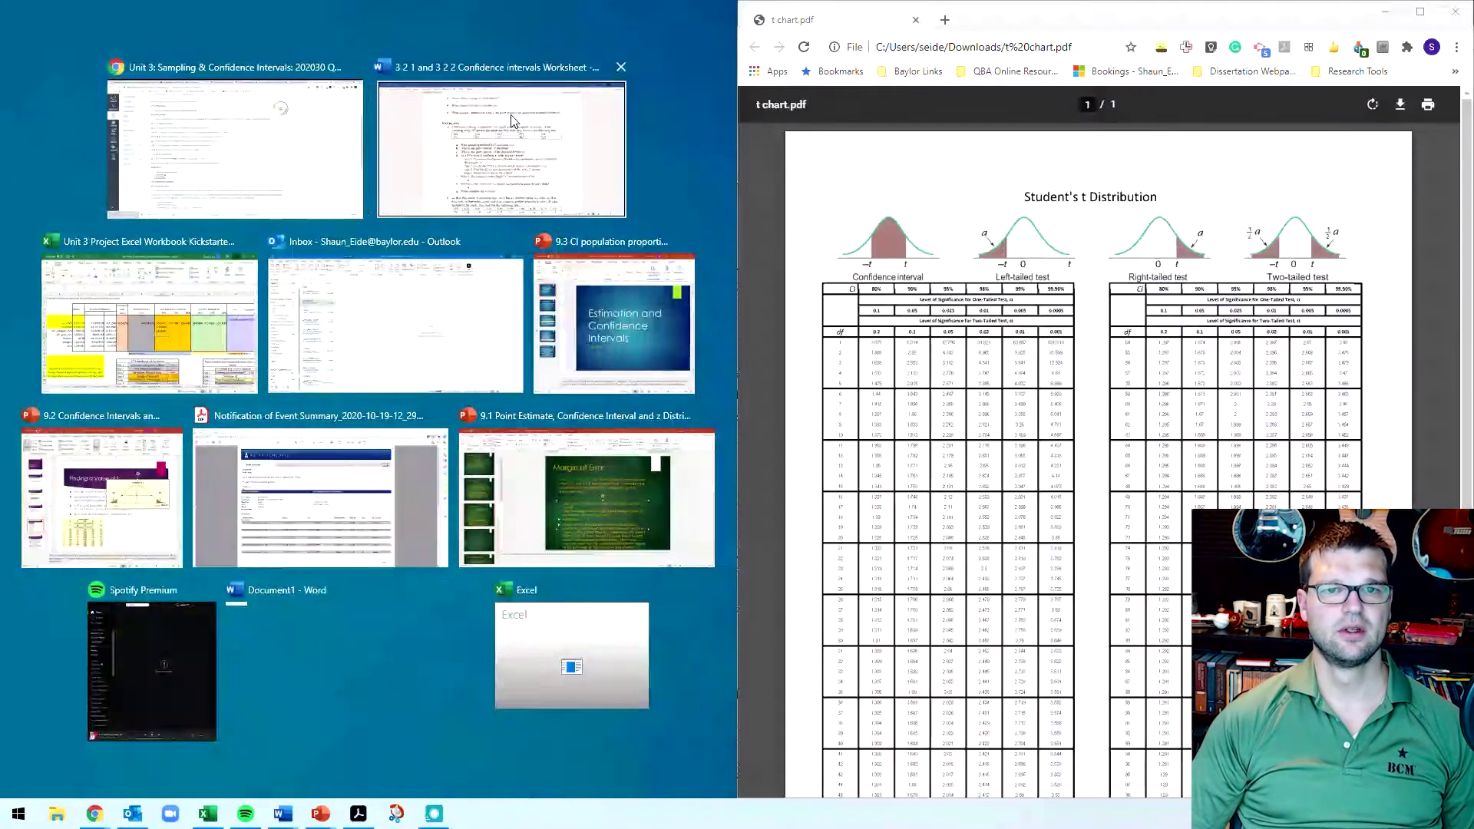
Step: Snap Word to the left half and position the cursor at the end of Step 1
left_click(491, 158)
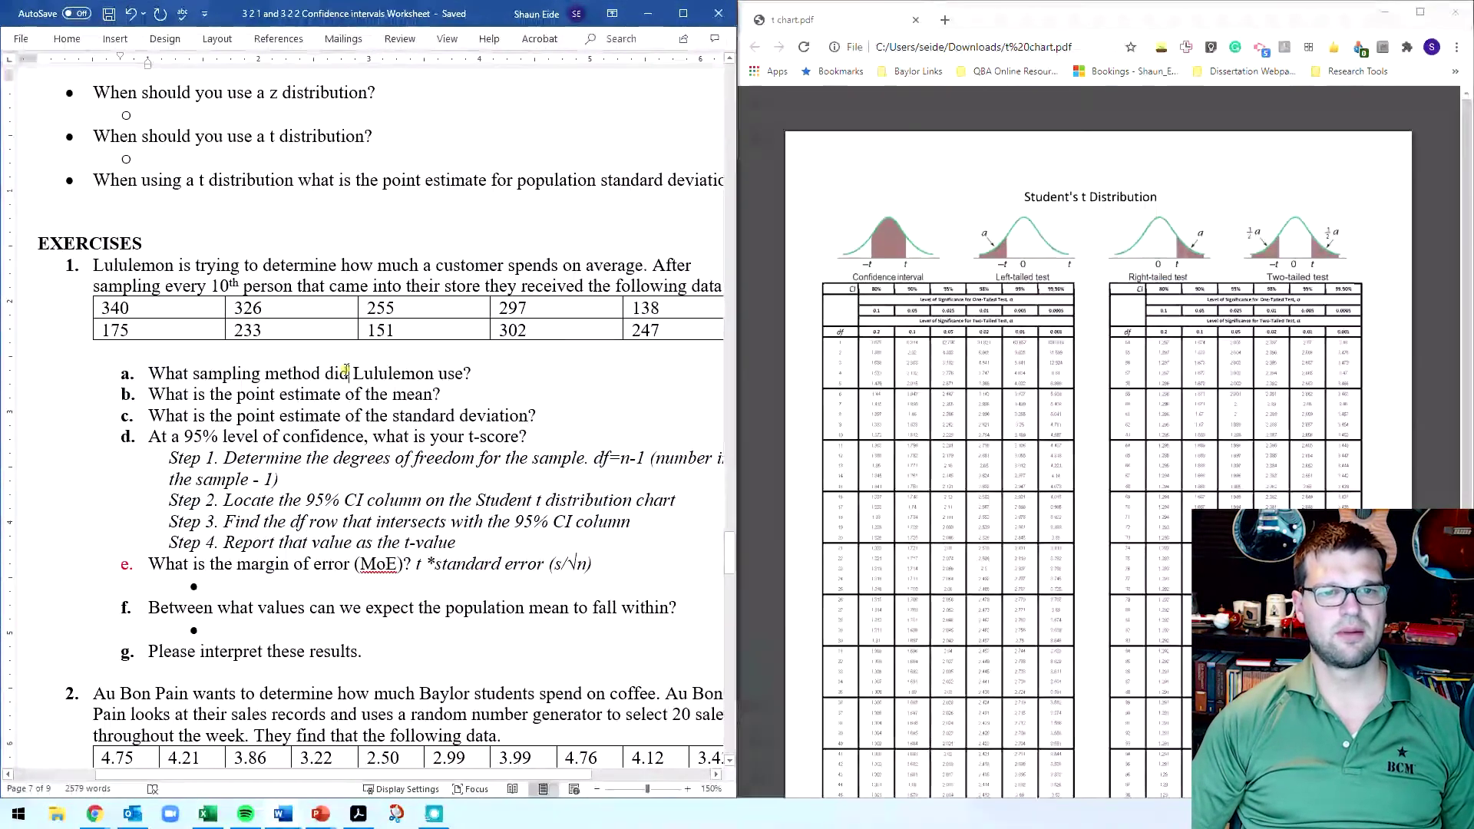
left_click(321, 469)
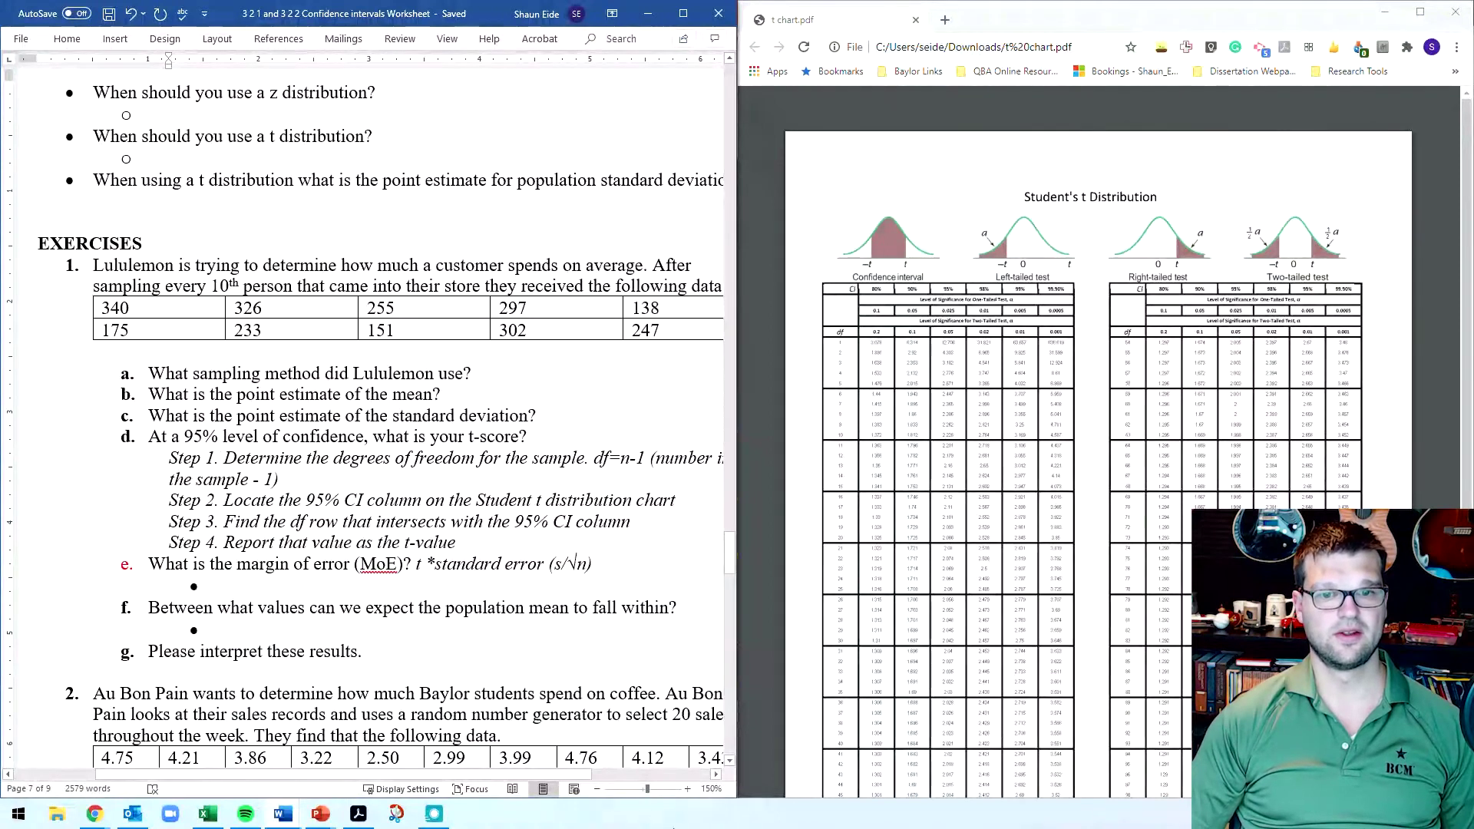
scroll(618, 793, "right", 3)
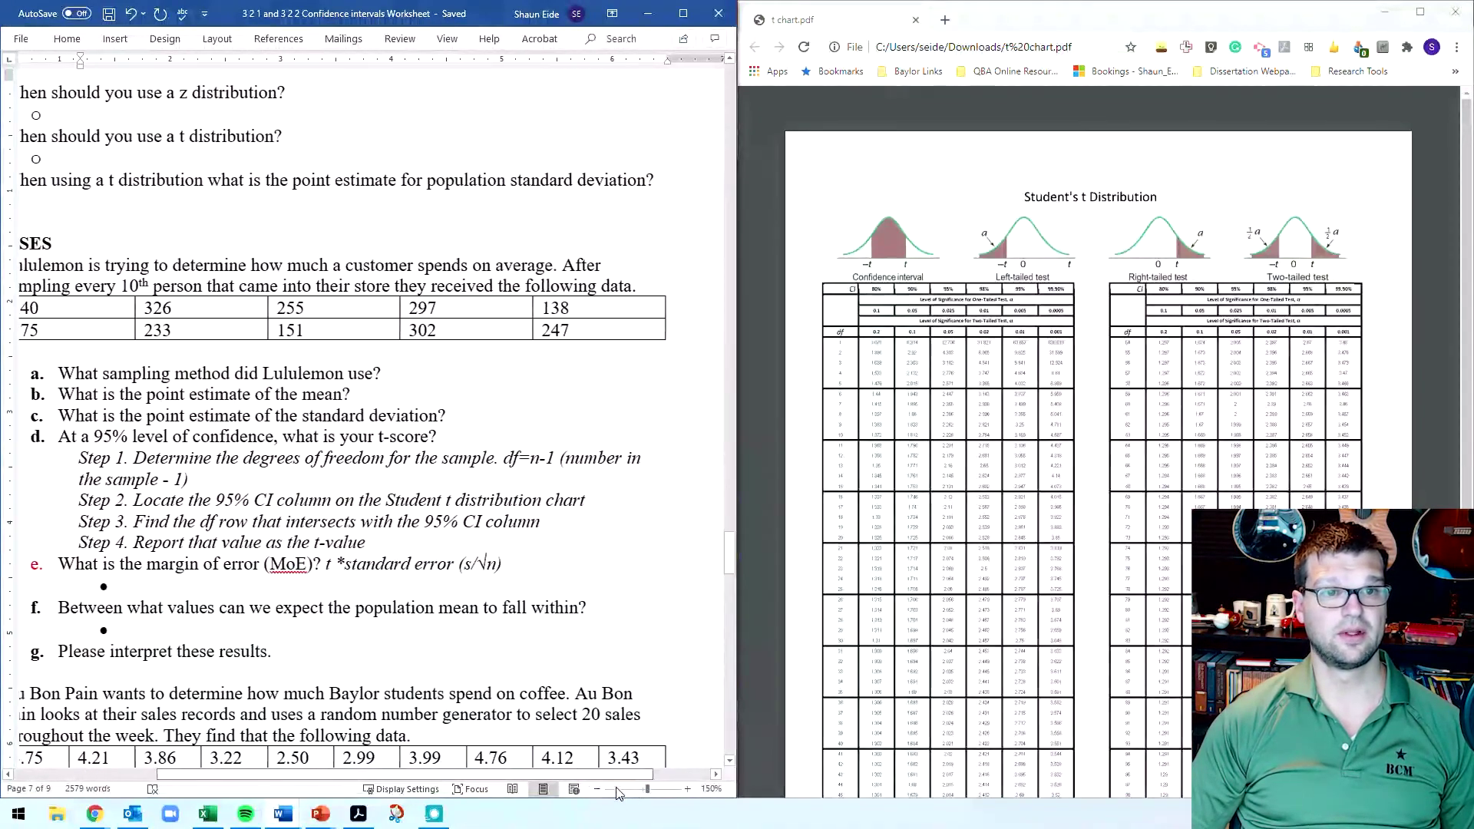
scroll(618, 793, "left", 3)
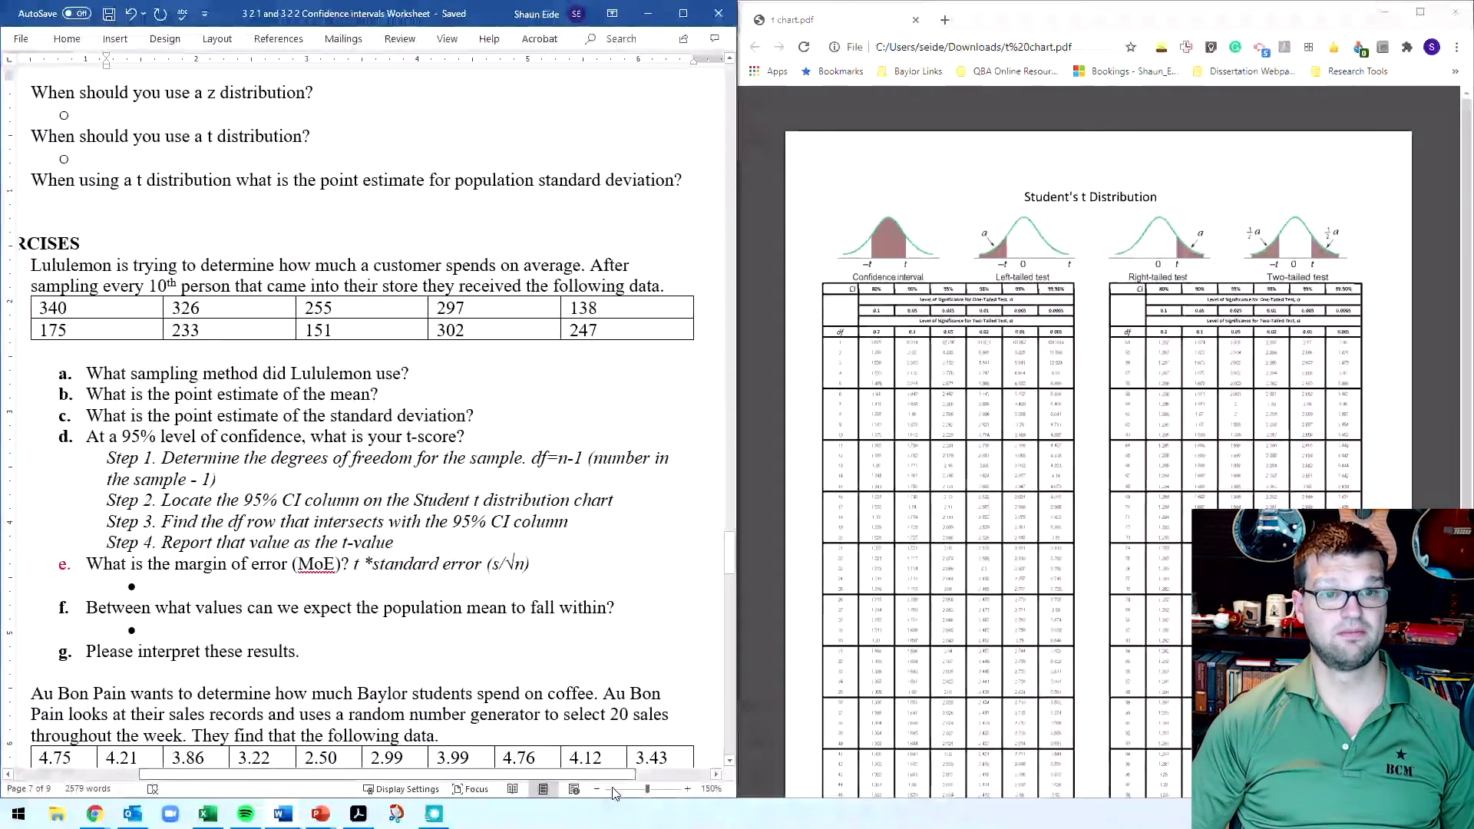
left_click(308, 481)
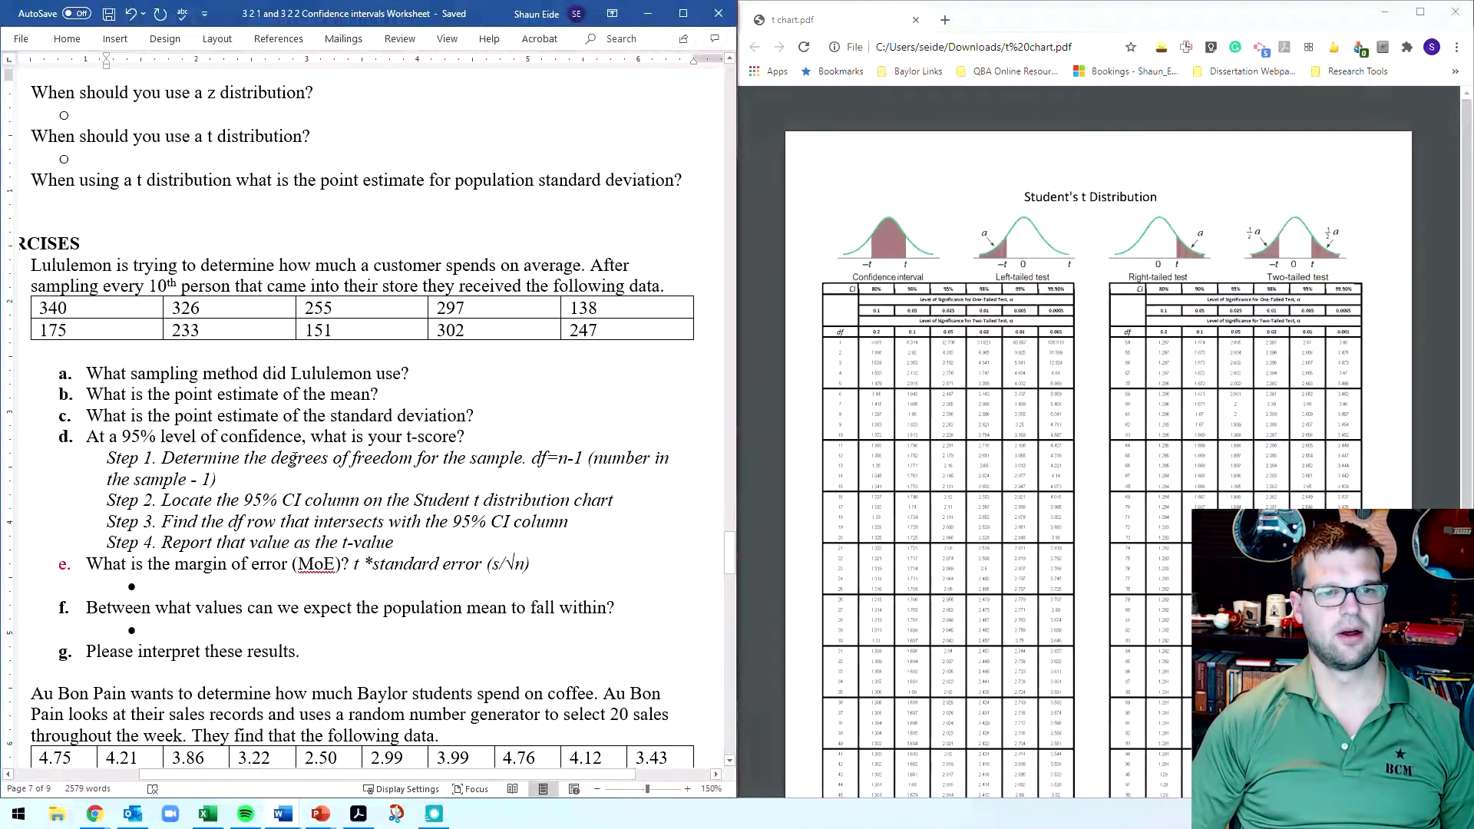
left_click(489, 457)
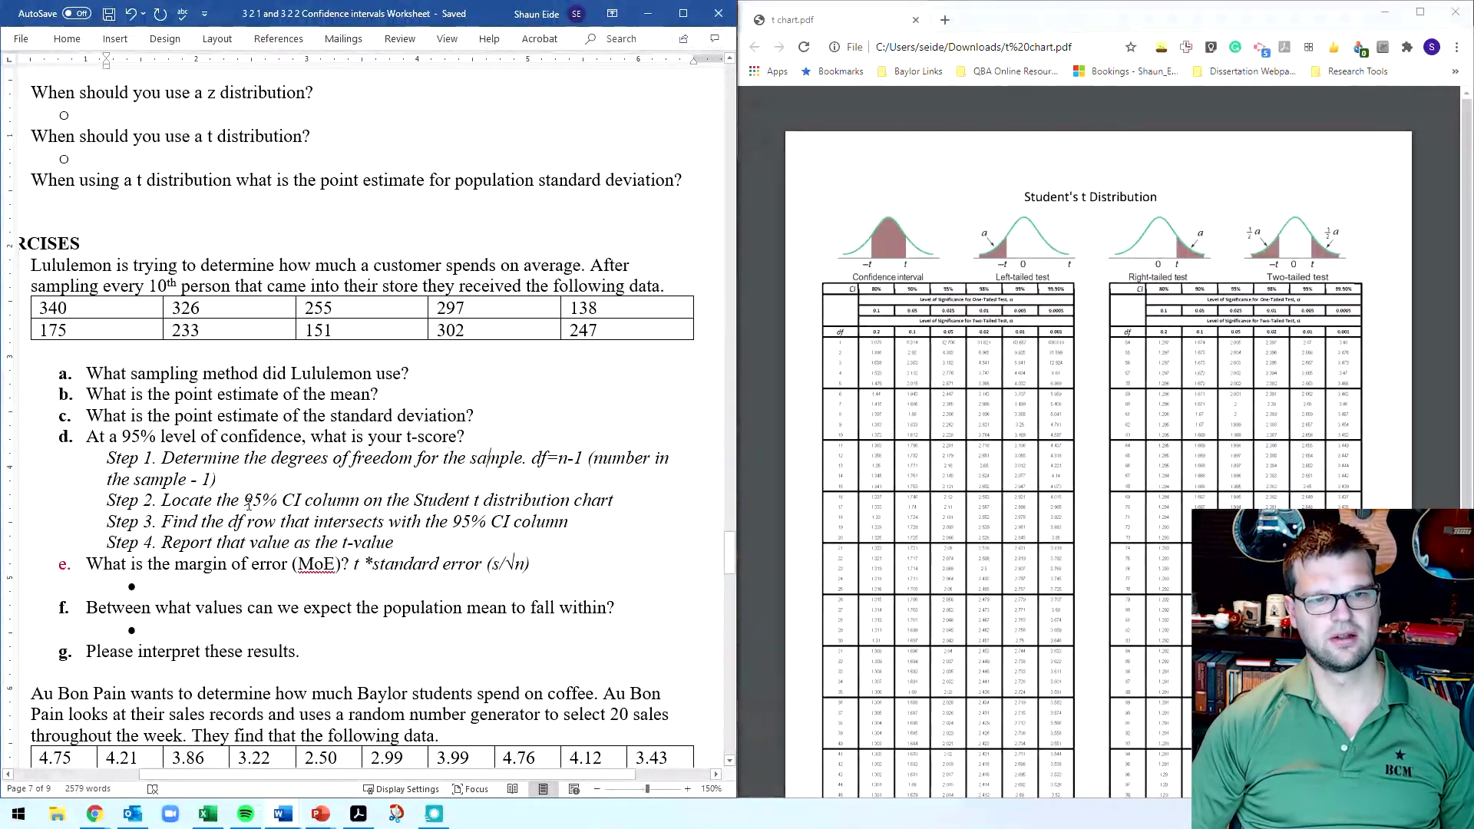
scroll(248, 505, "down", 4)
scroll(269, 537, "up", 4)
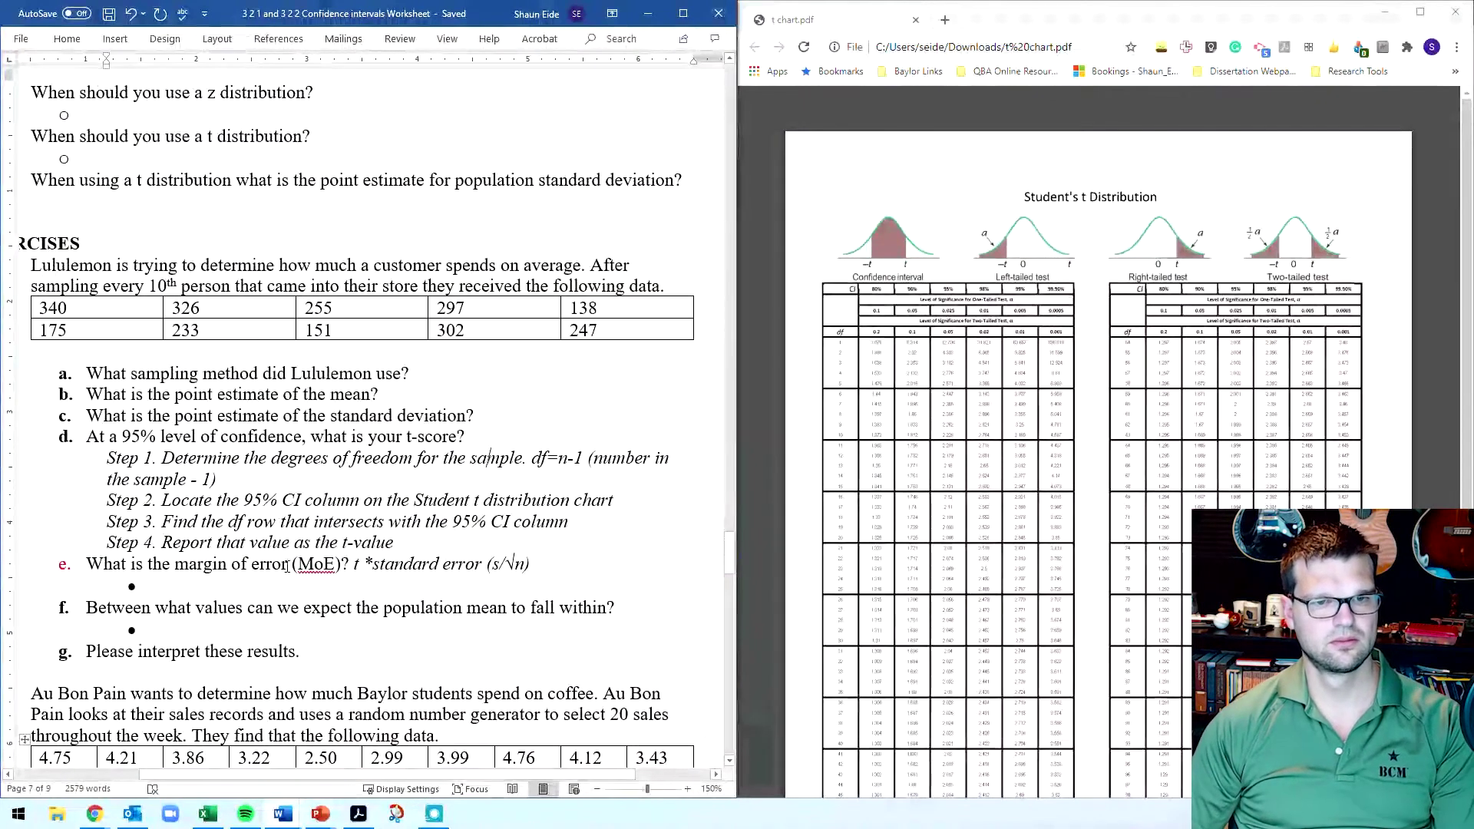
Step: Enter a red 'df=9' after 'the sample - 1)' in Step 1
left_click(287, 476)
type("9")
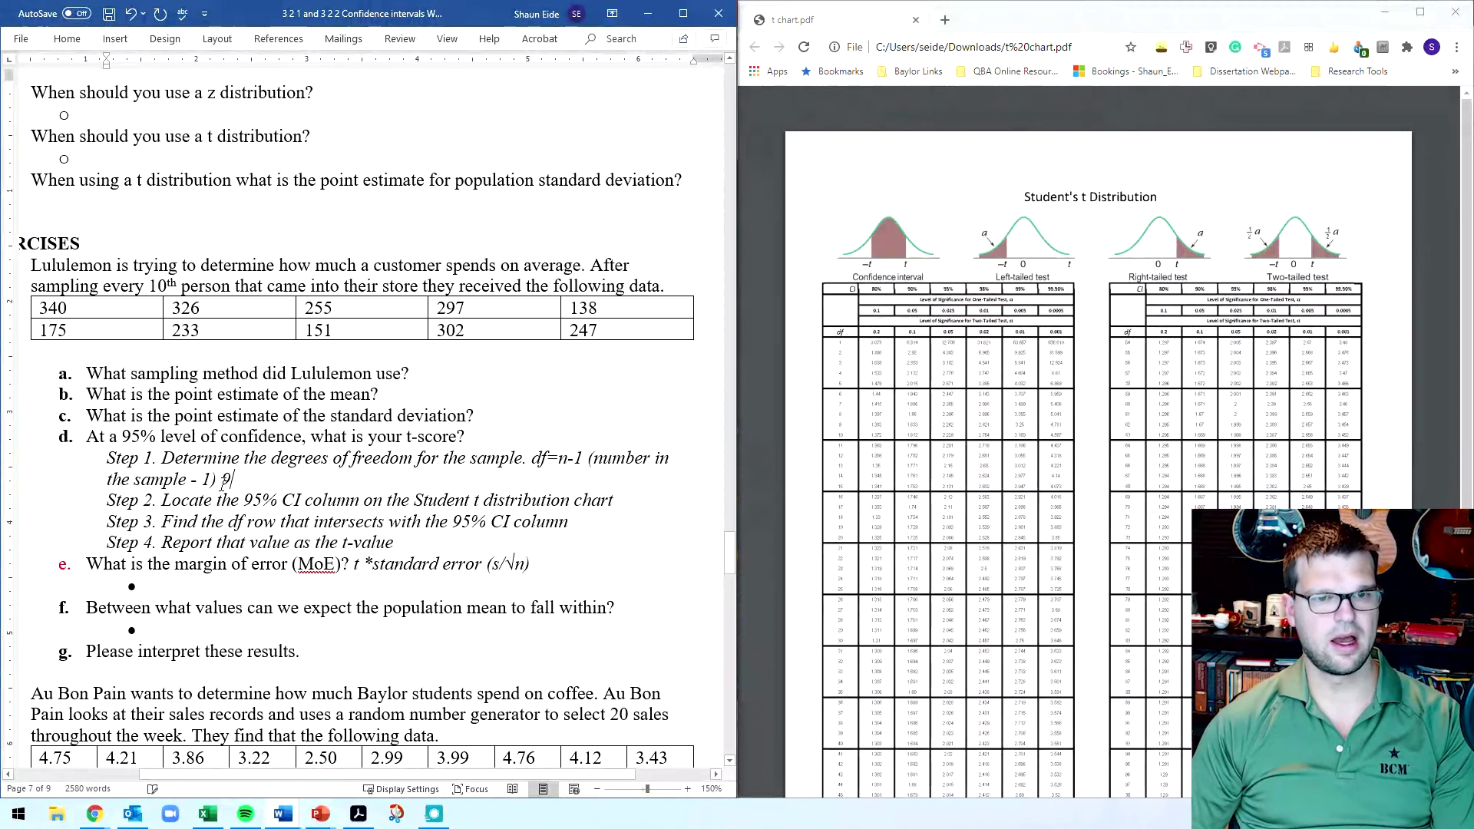
key("shift+Left")
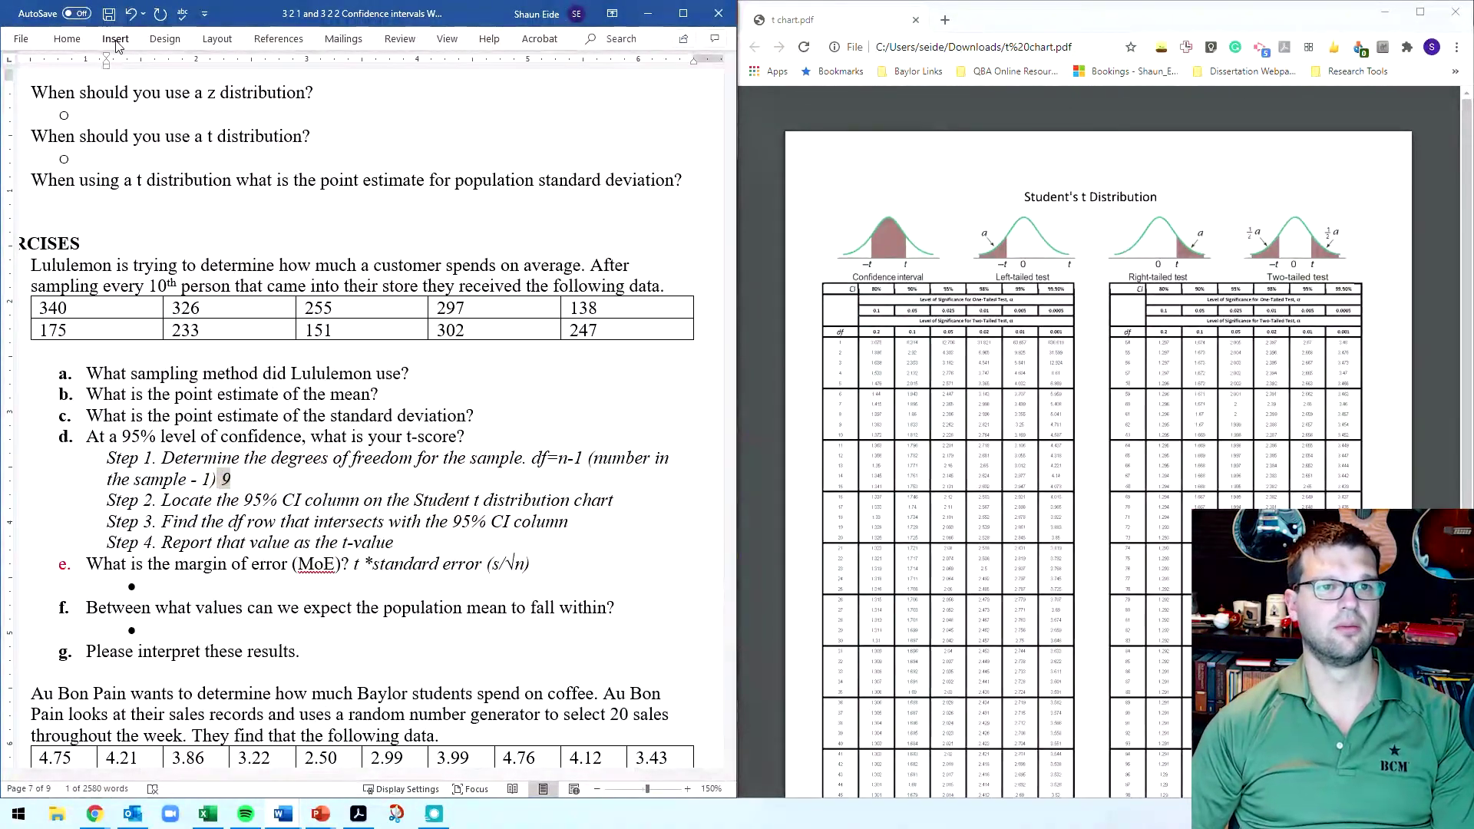
left_click(67, 39)
left_click(133, 99)
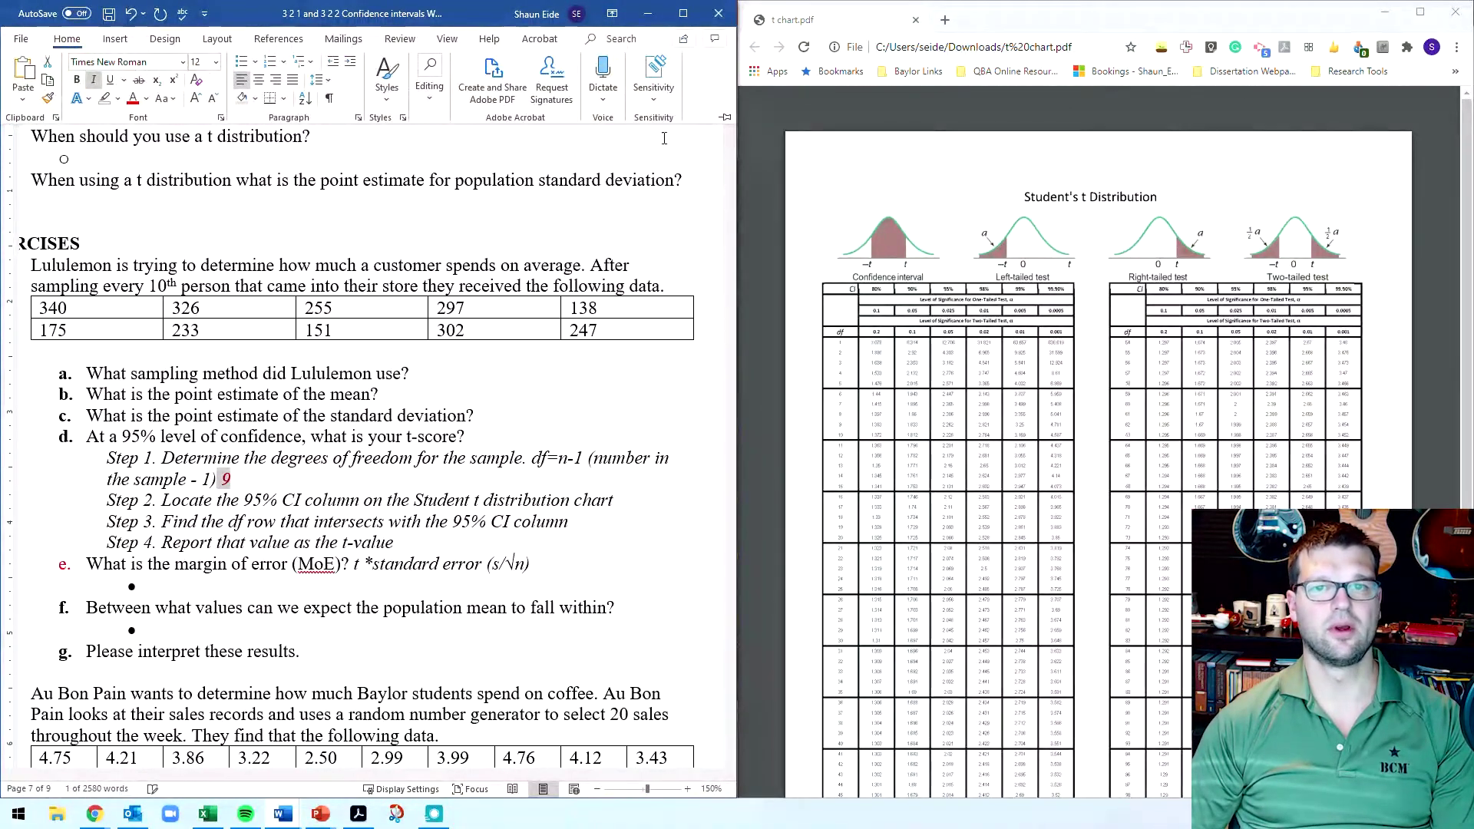
left_click(724, 116)
left_click(288, 542)
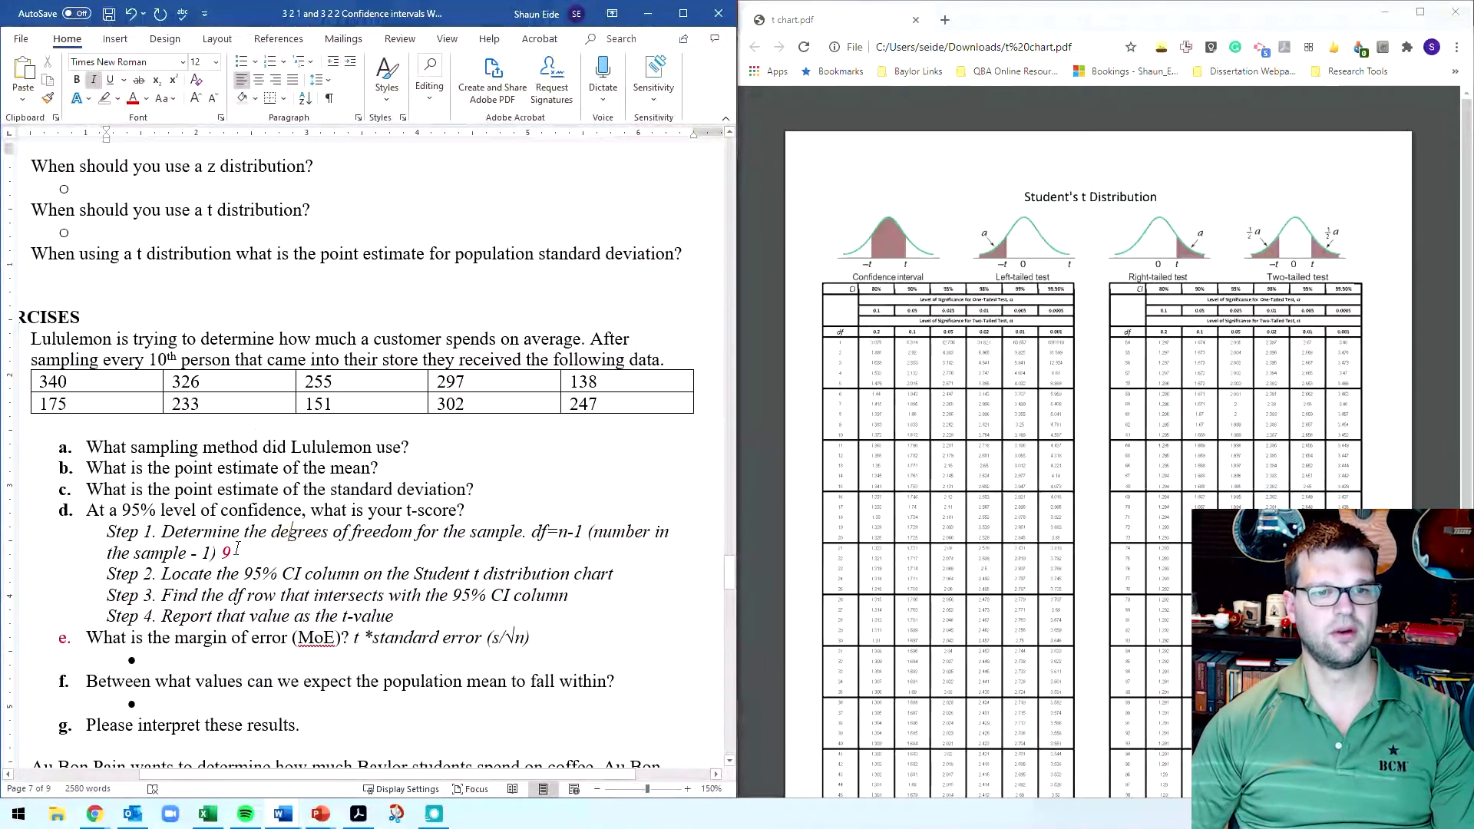
type("df")
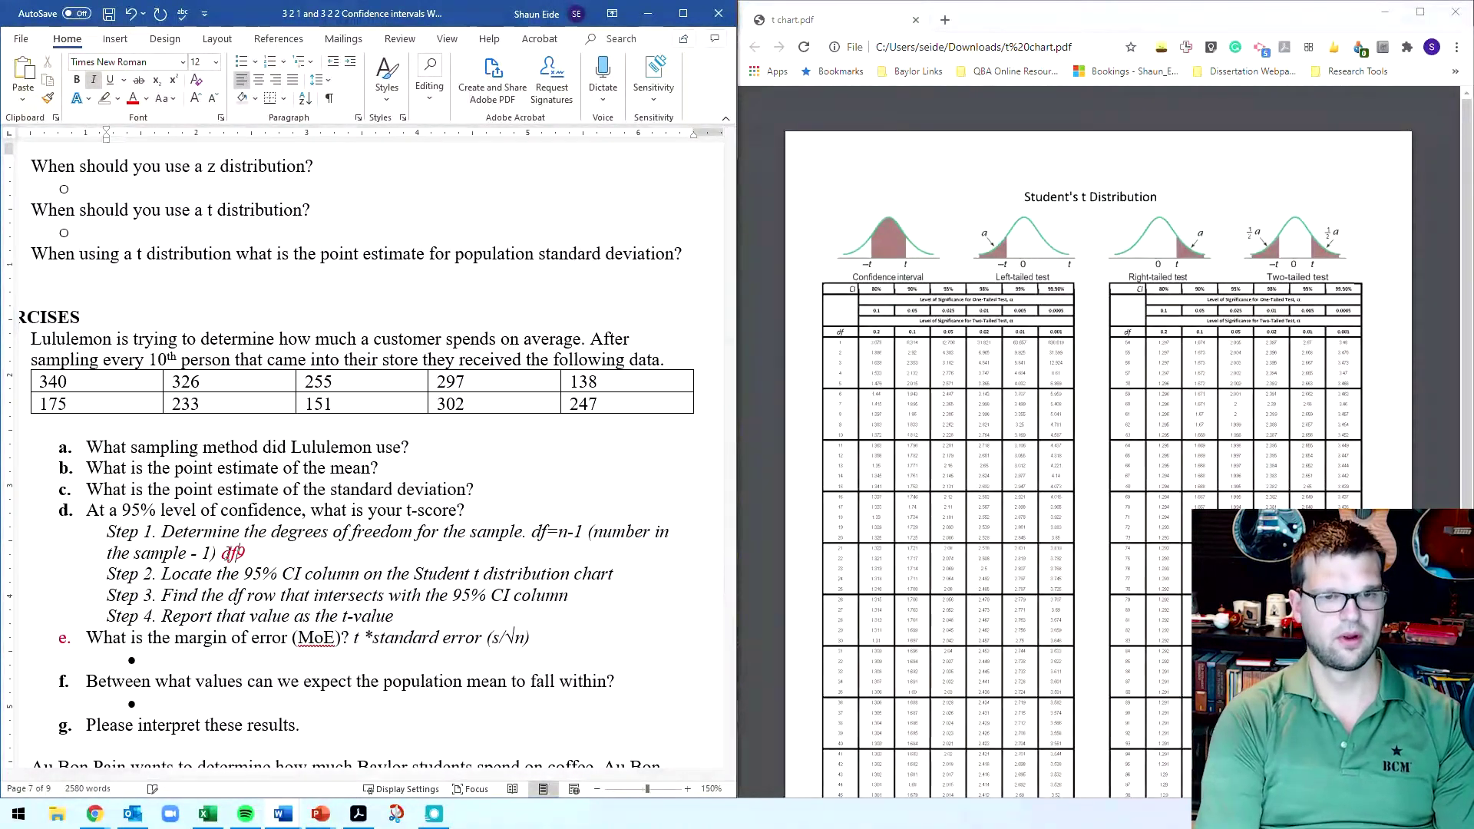
type("=")
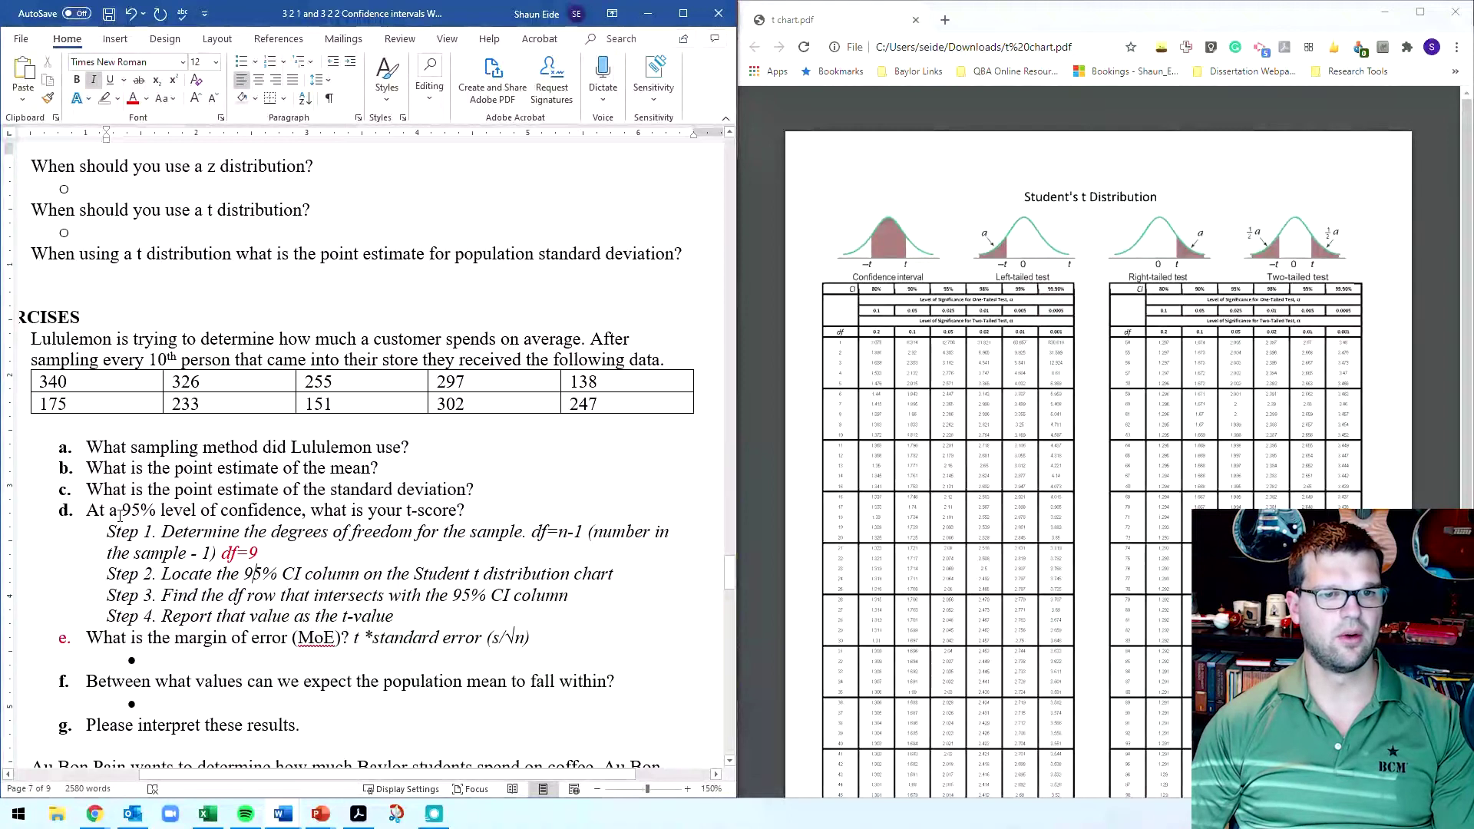
left_click_drag(120, 516, 398, 506)
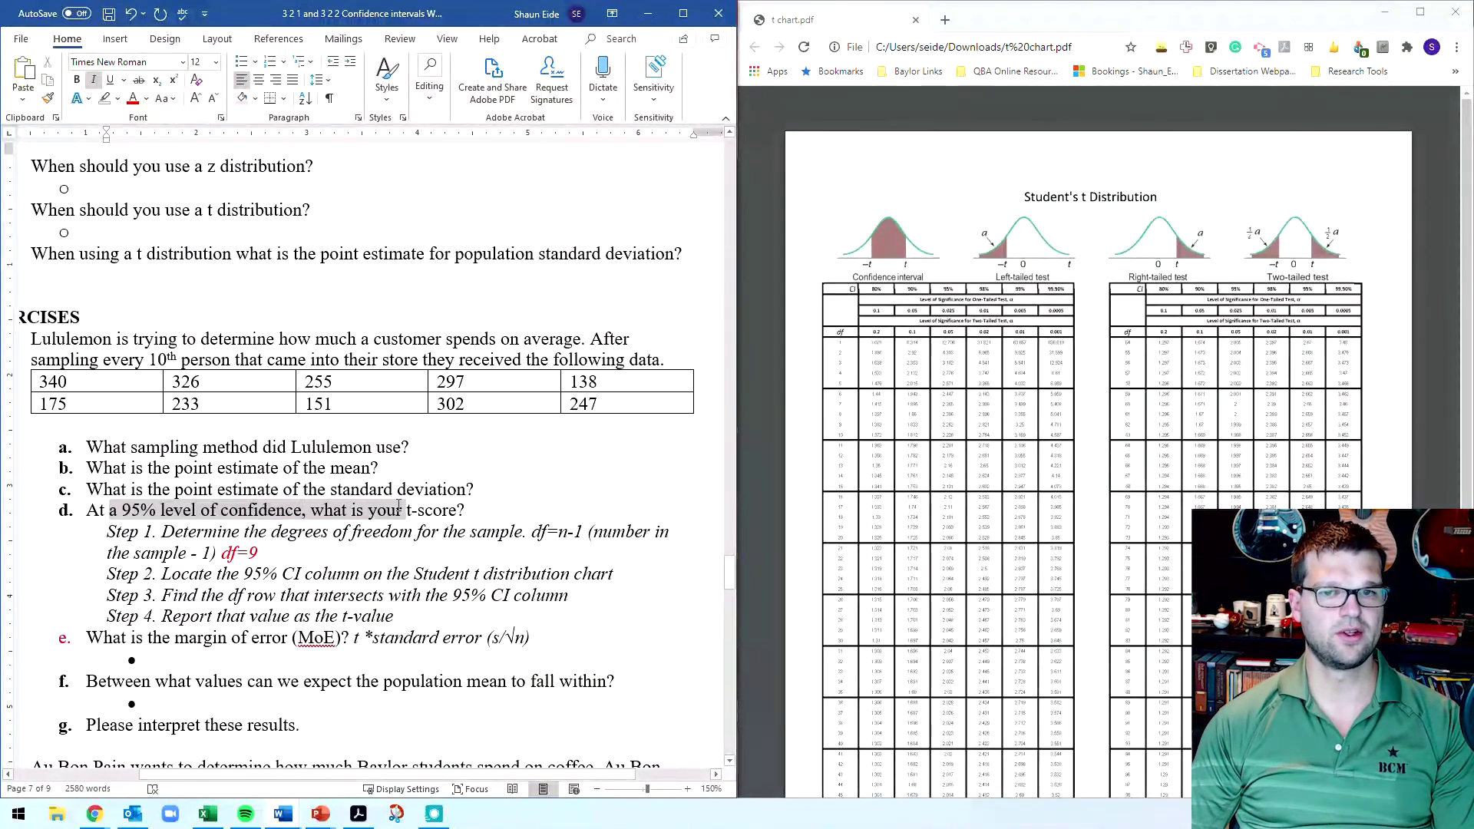
left_click(398, 508)
Step: Maximize the t chart PDF and scroll through the table to read the df rows
left_click(1186, 129)
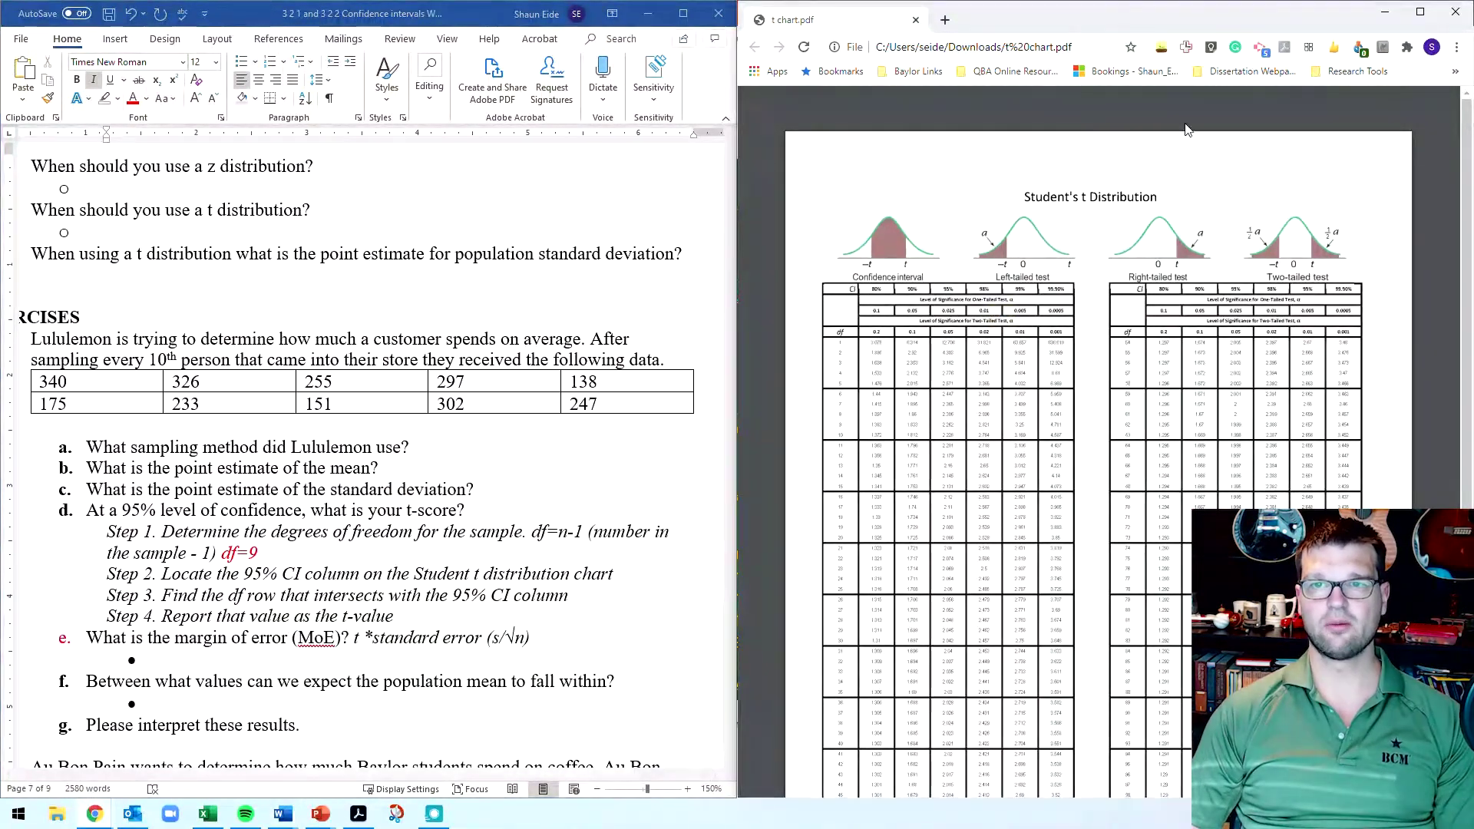
left_click(1420, 11)
scroll(563, 317, "up", 5)
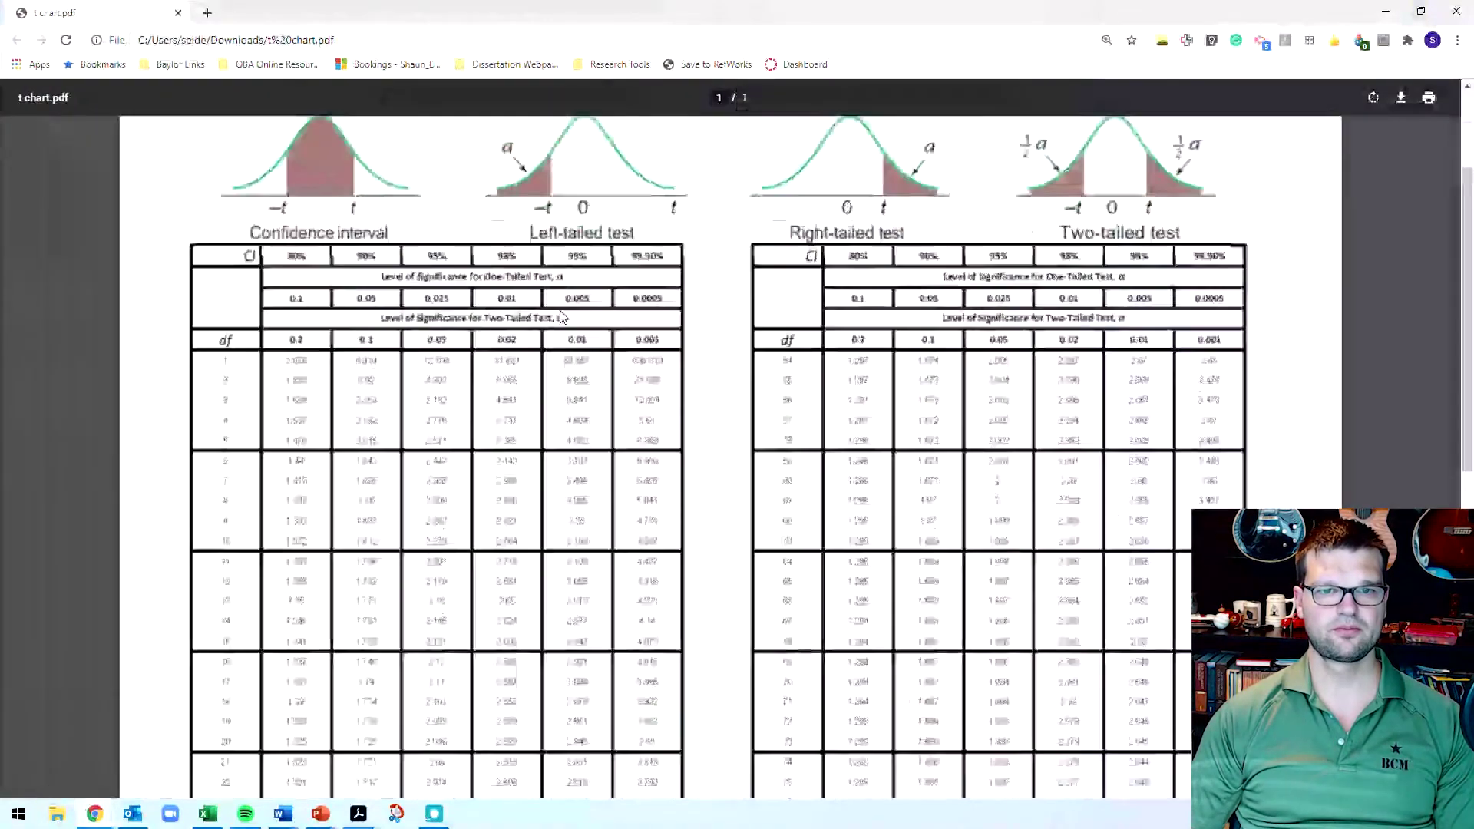
scroll(562, 317, "up", 3)
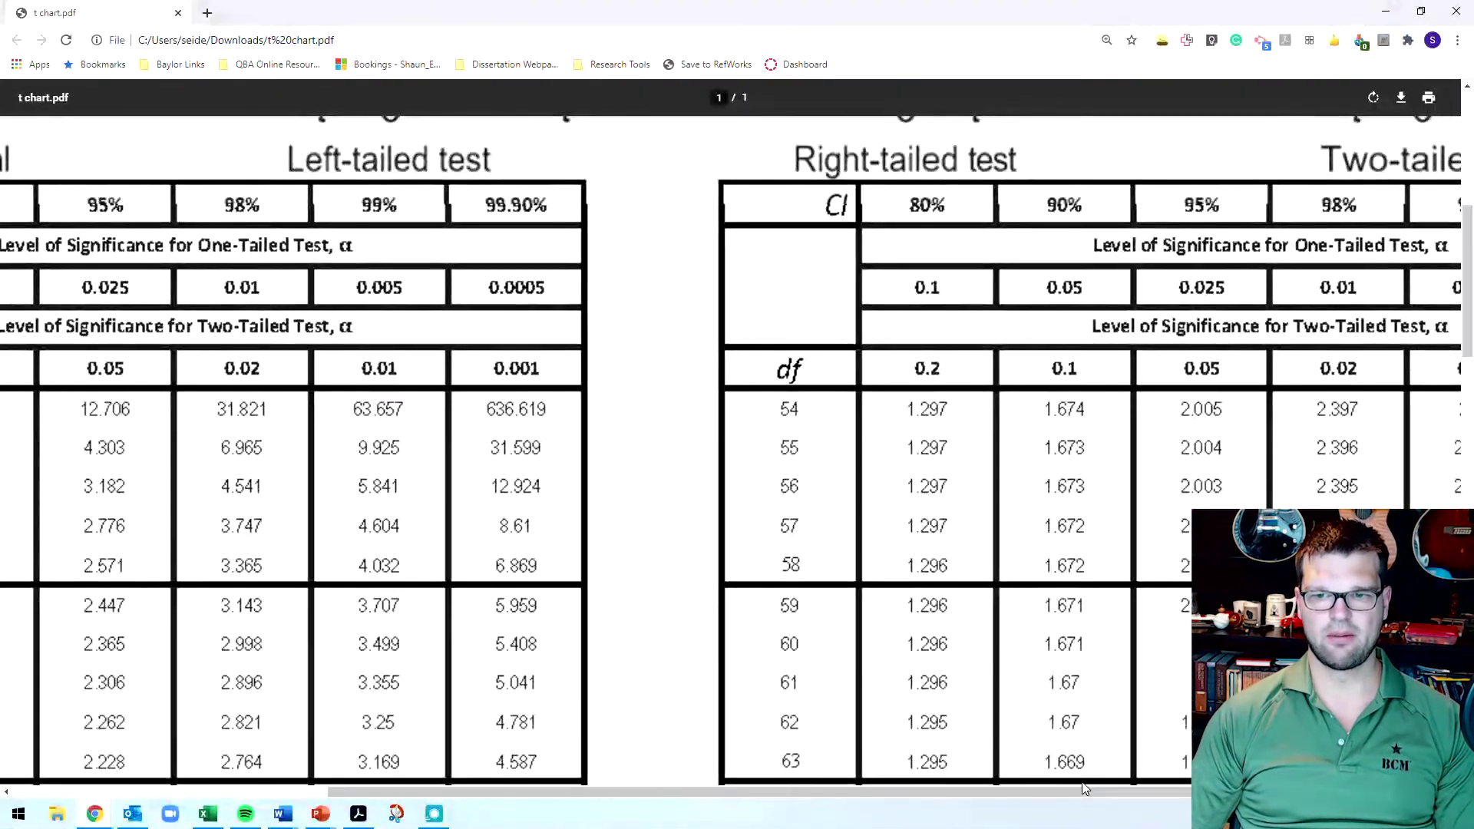
left_click_drag(1084, 788, 776, 783)
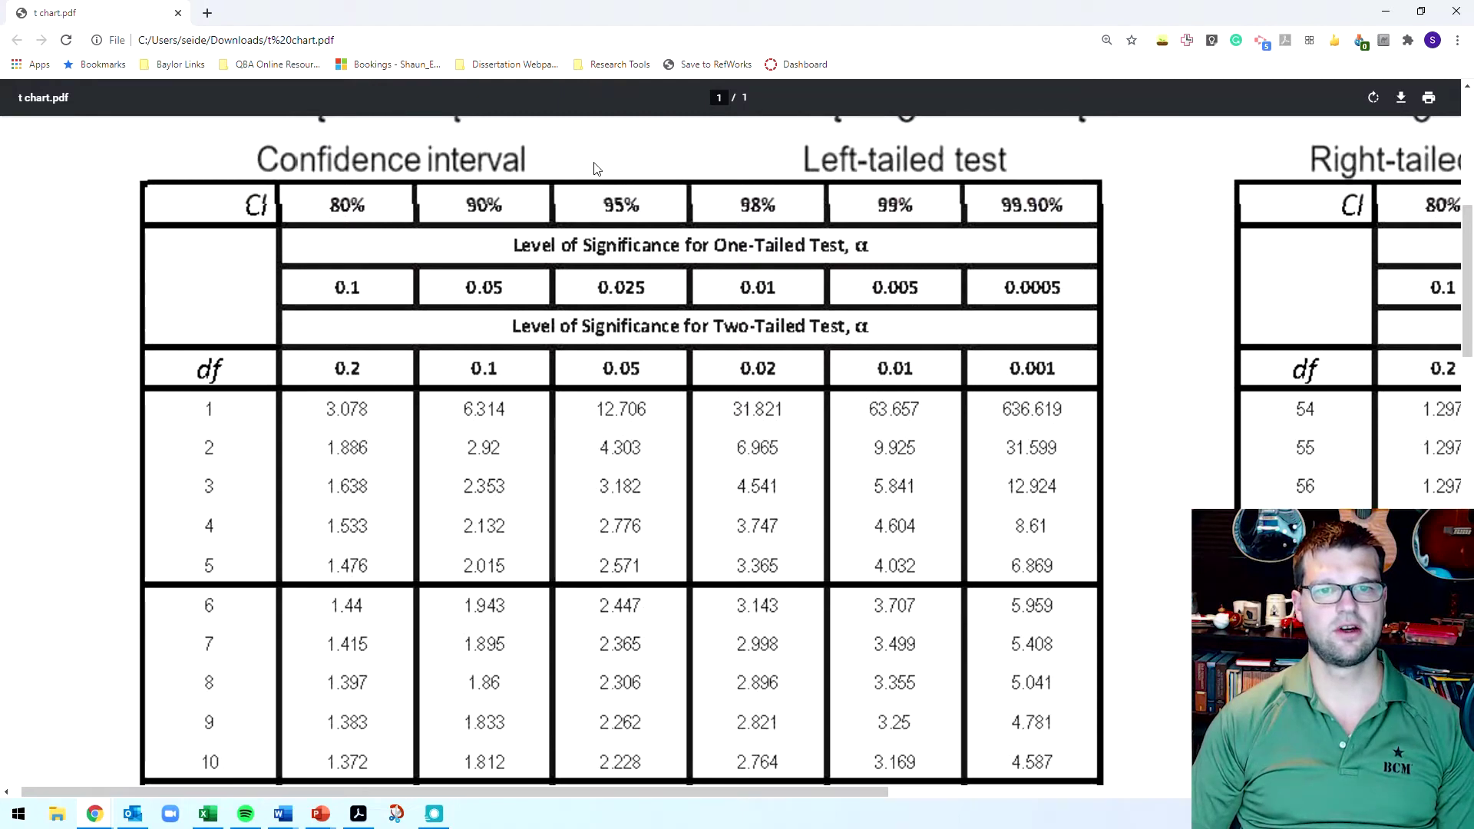
scroll(620, 286, "down", 4)
scroll(620, 286, "down", 11)
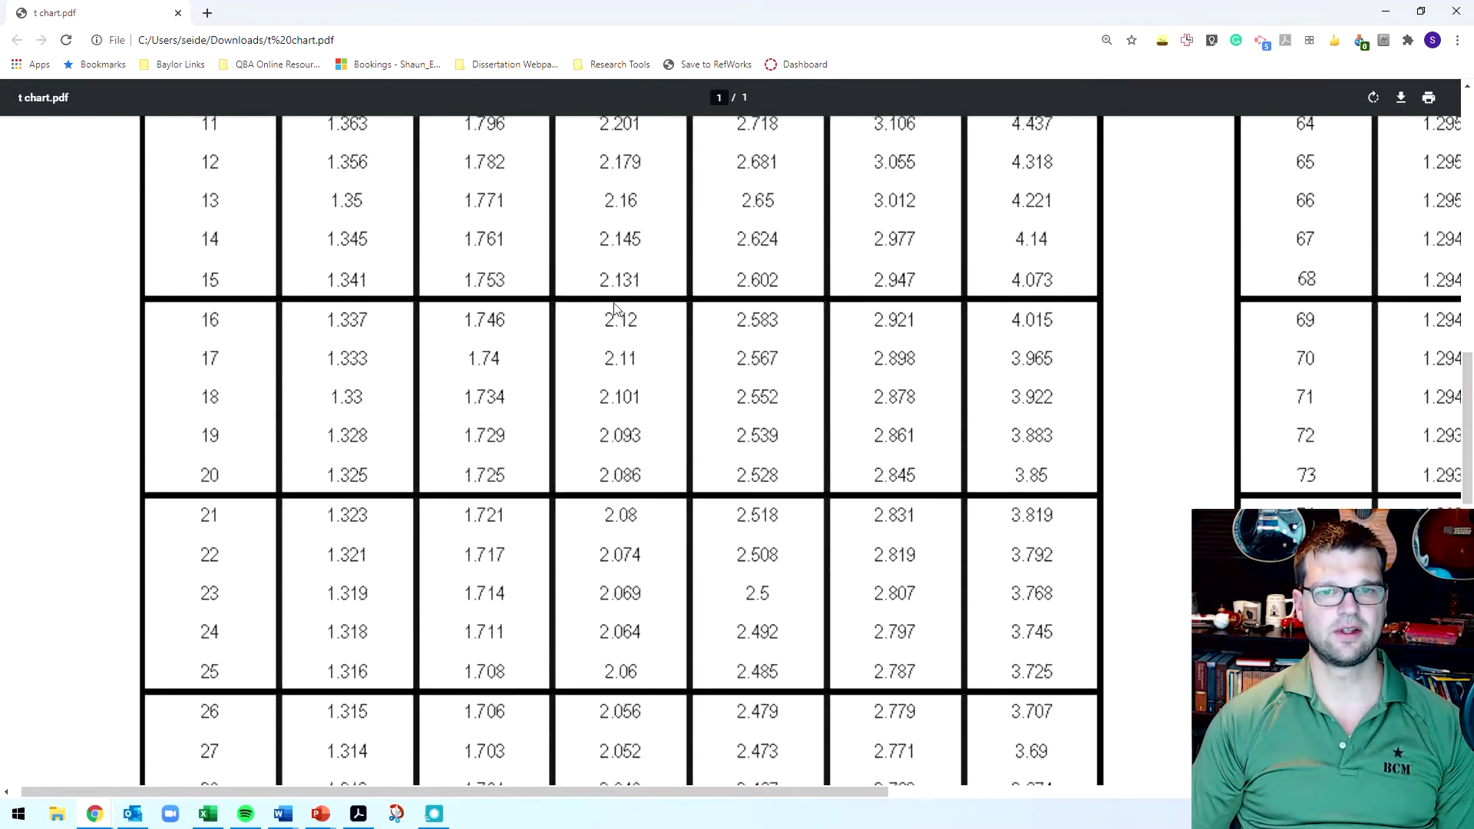
scroll(617, 317, "down", 9)
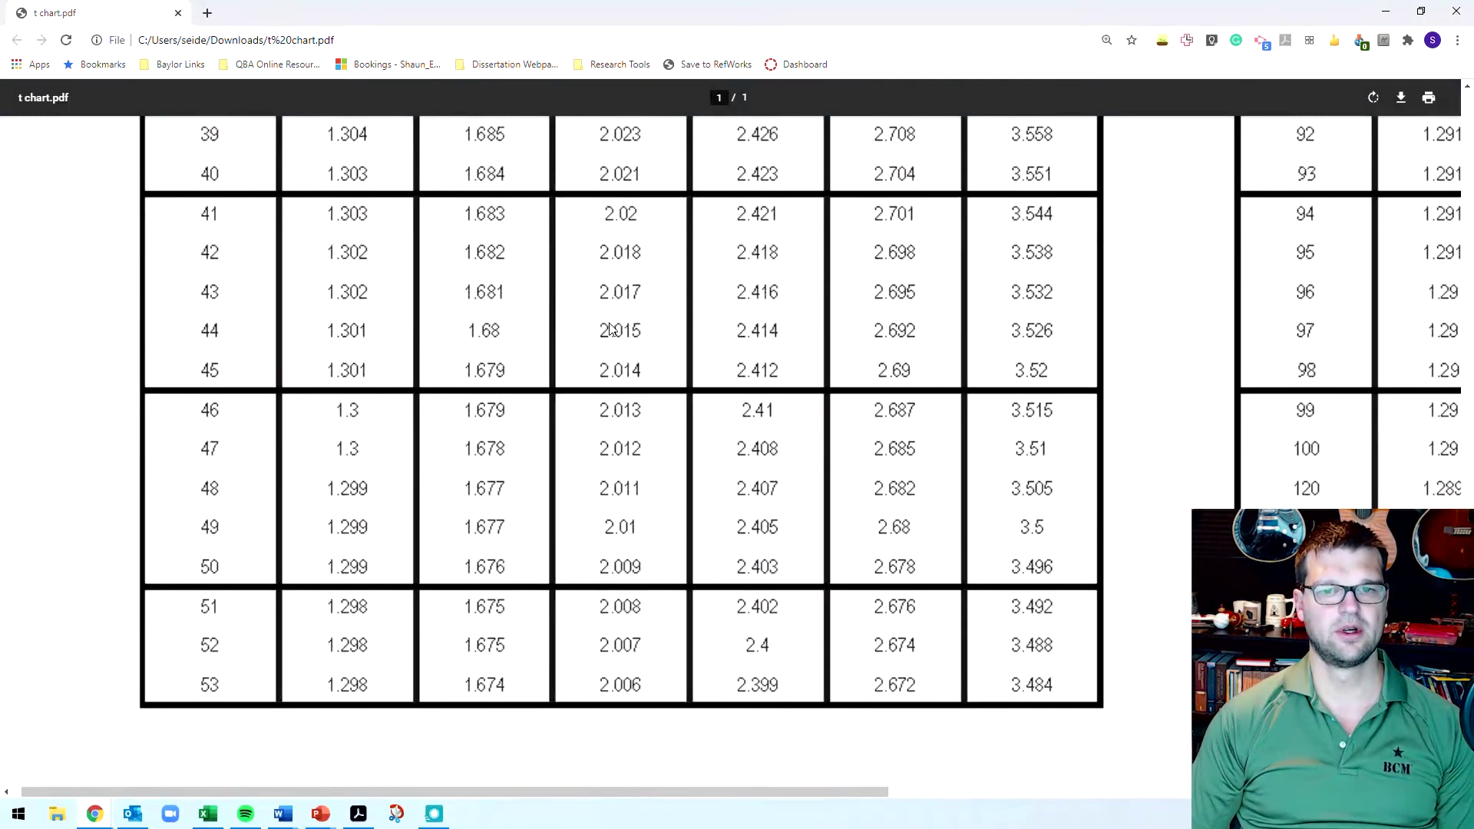
scroll(612, 461, "up", 20)
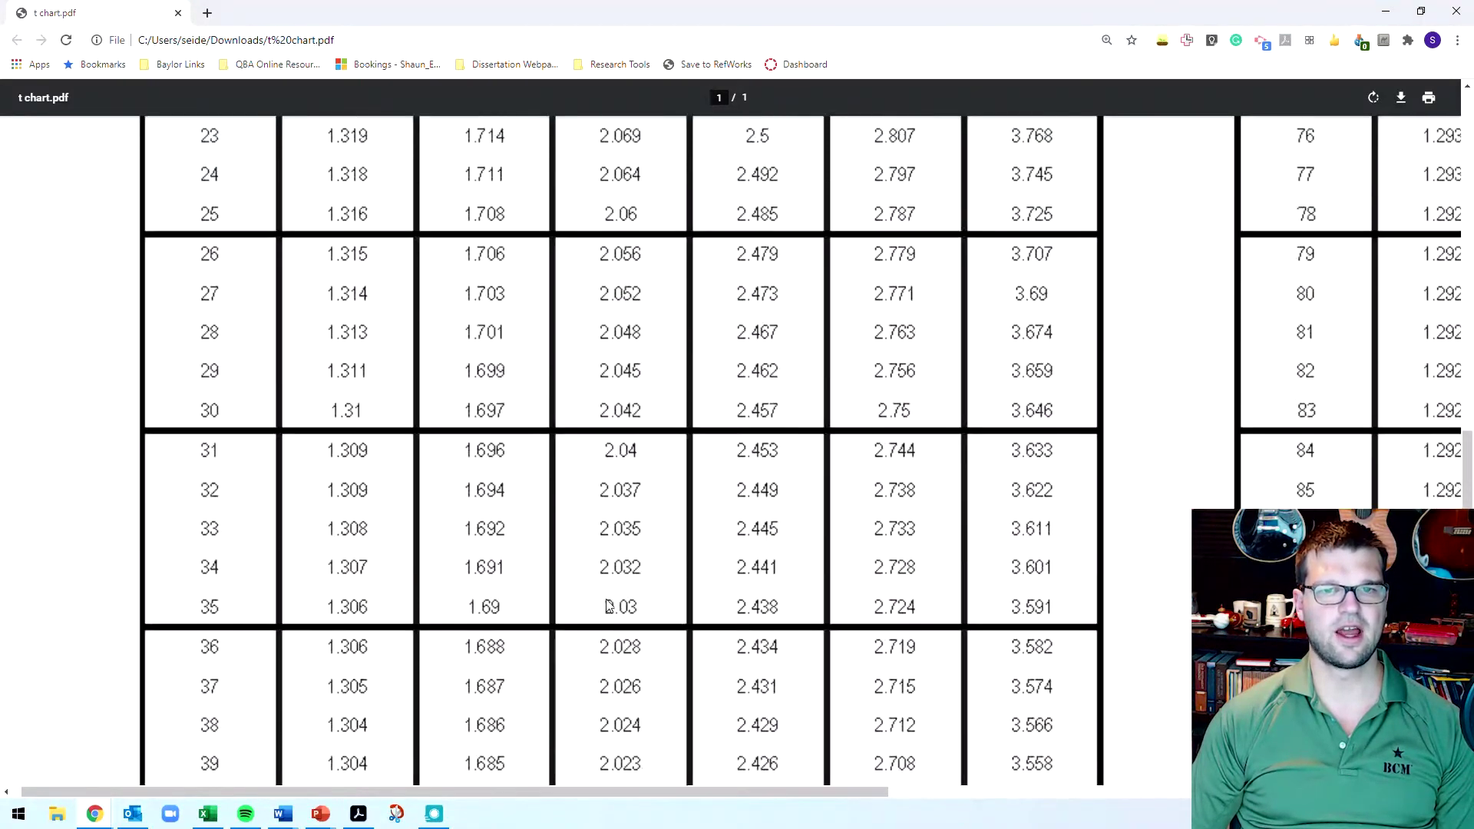
scroll(612, 597, "up", 9)
scroll(610, 595, "down", 4)
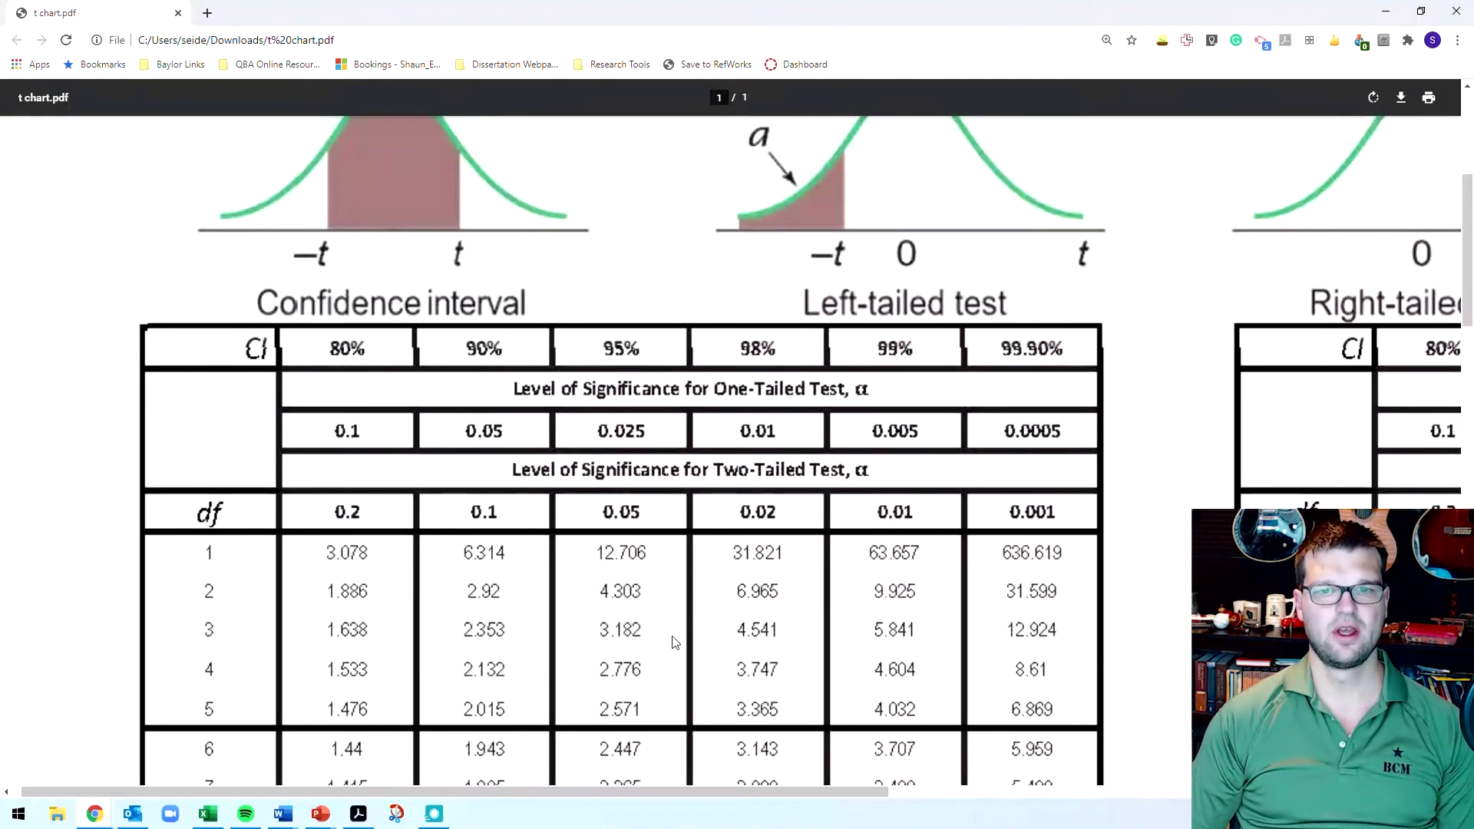
left_click_drag(735, 791, 1149, 816)
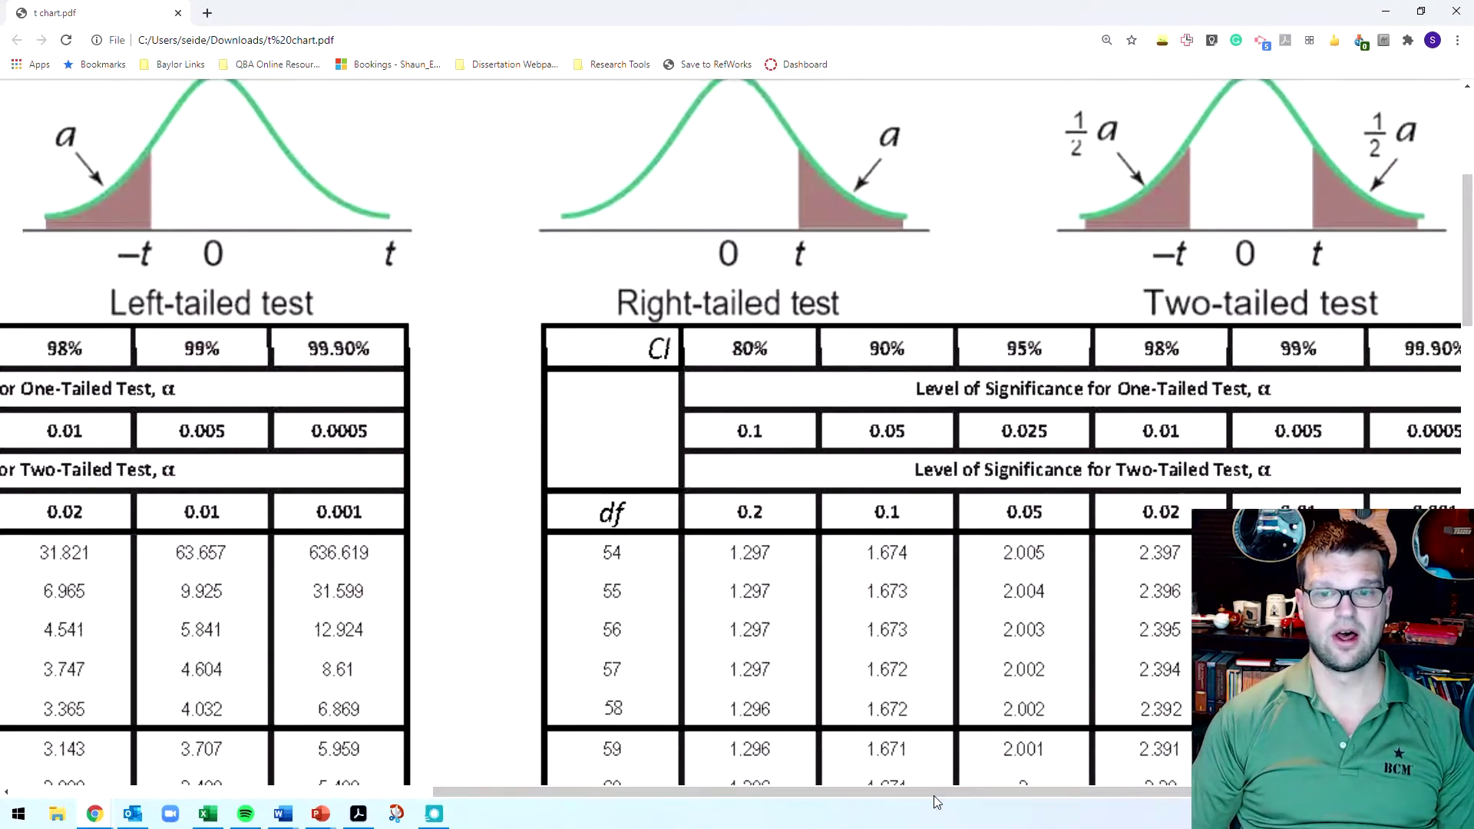
left_click_drag(924, 799, 453, 654)
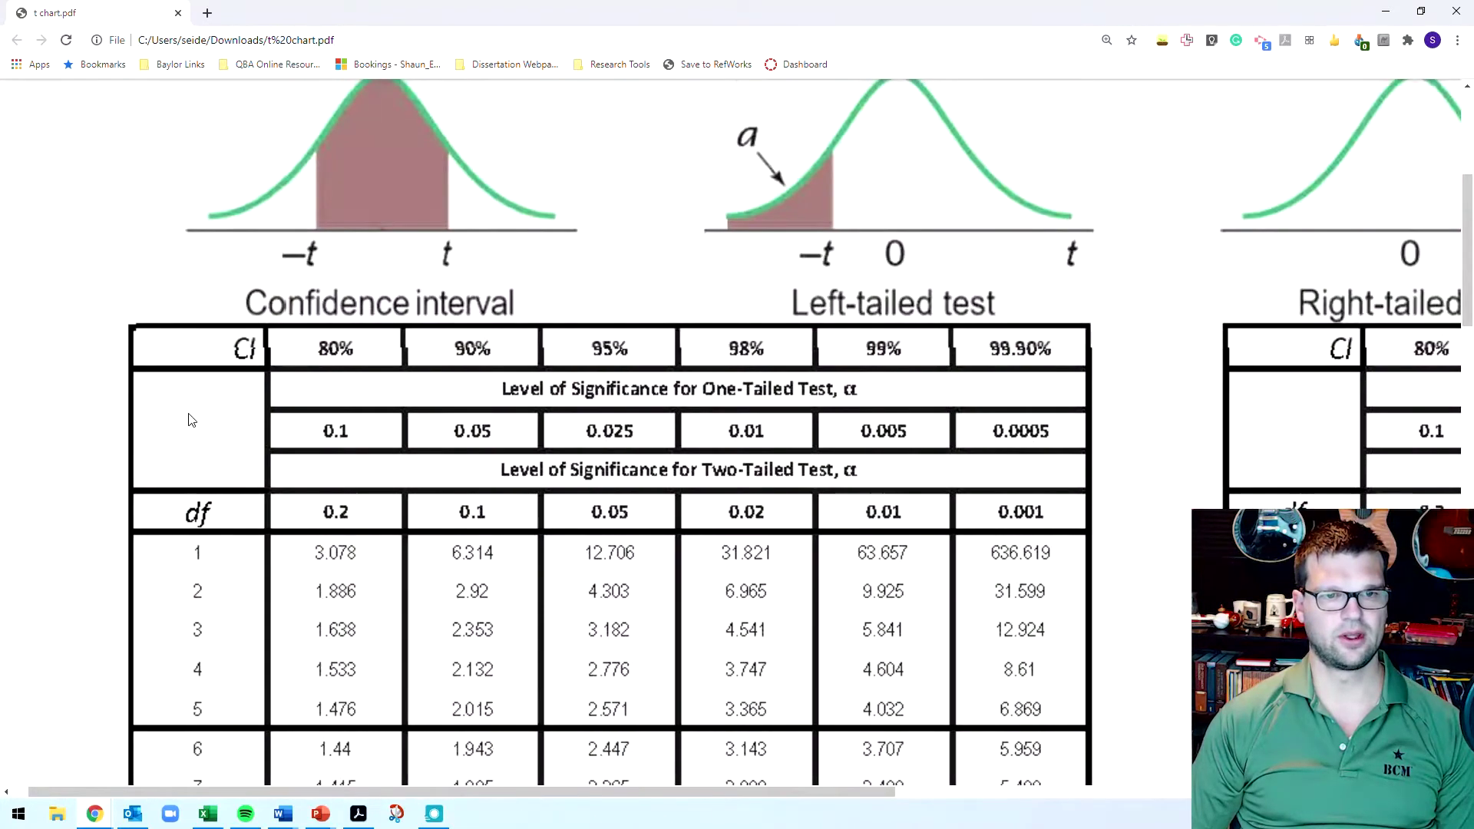
scroll(191, 419, "down", 3)
scroll(191, 420, "down", 6)
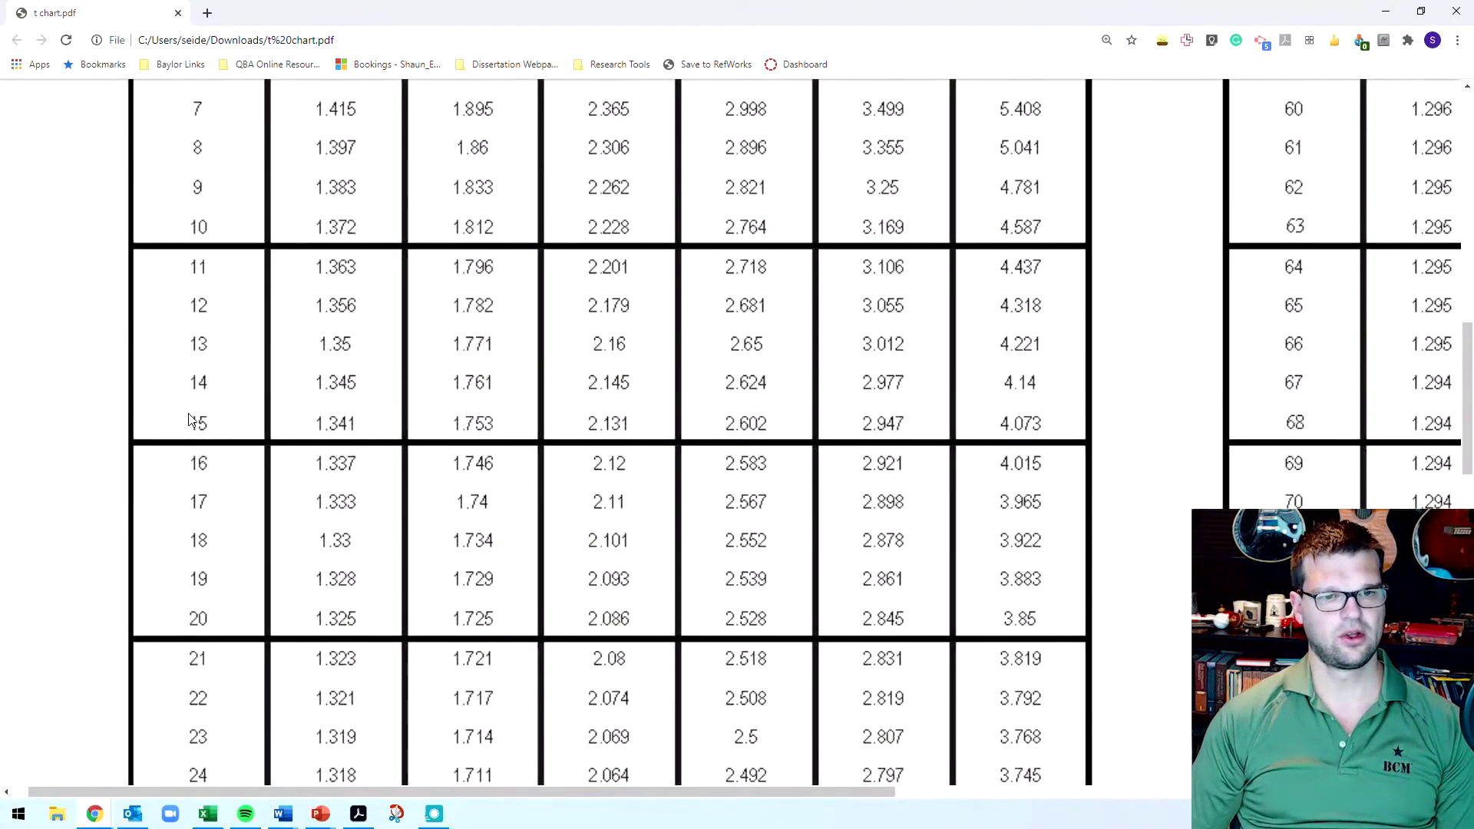
scroll(191, 420, "down", 18)
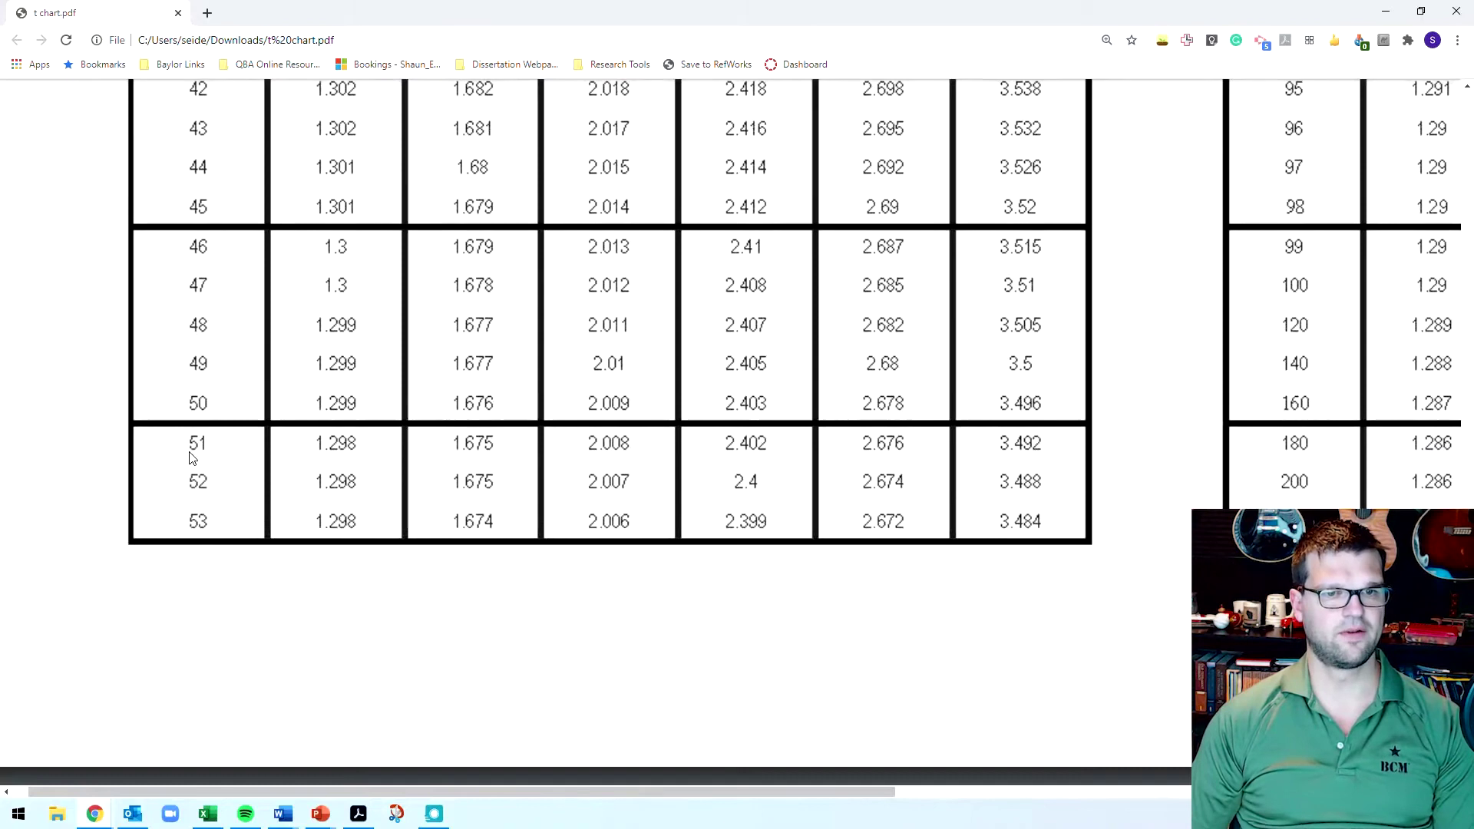
scroll(192, 458, "up", 20)
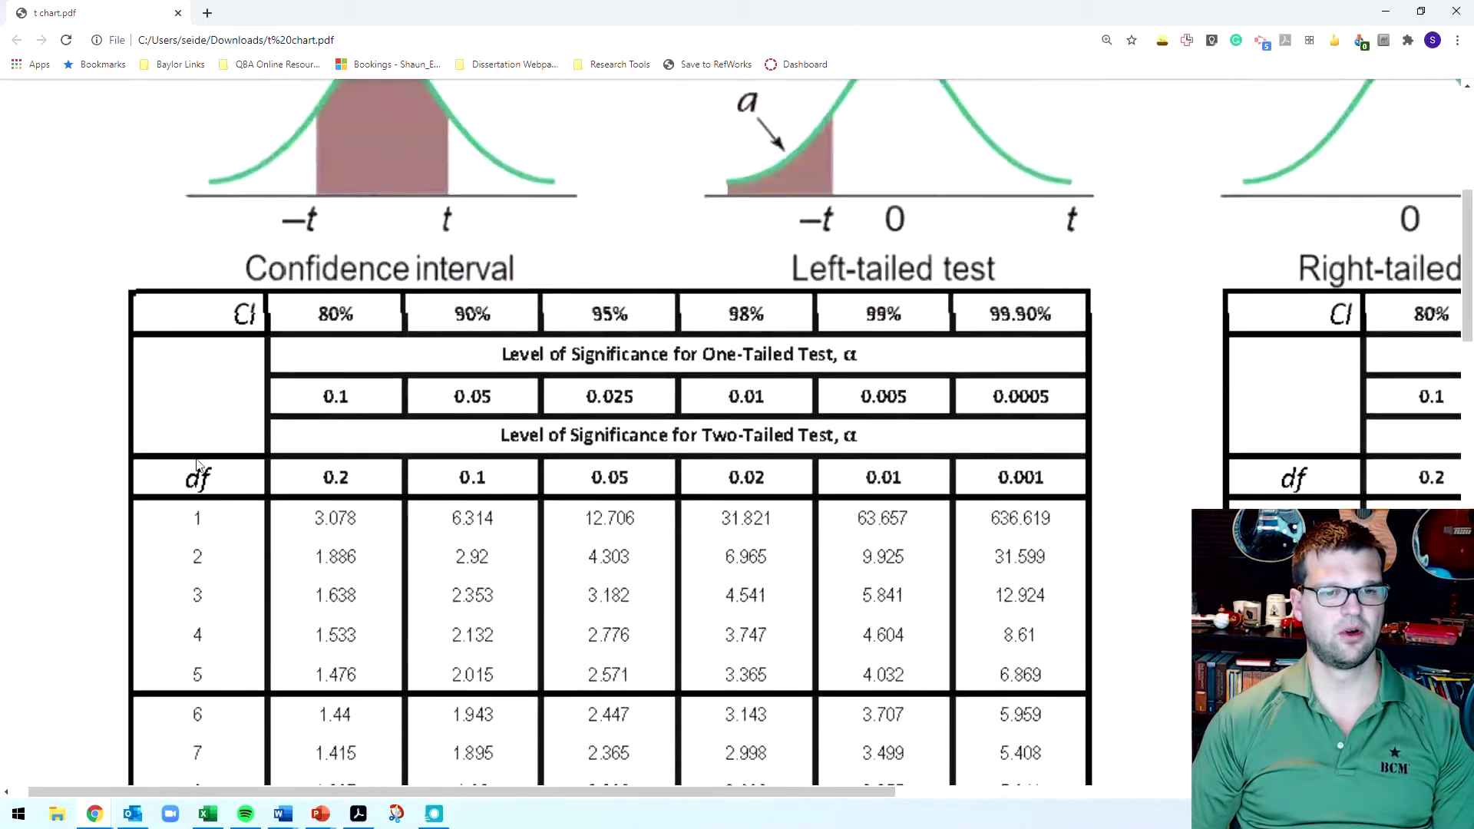
scroll(198, 463, "down", 20)
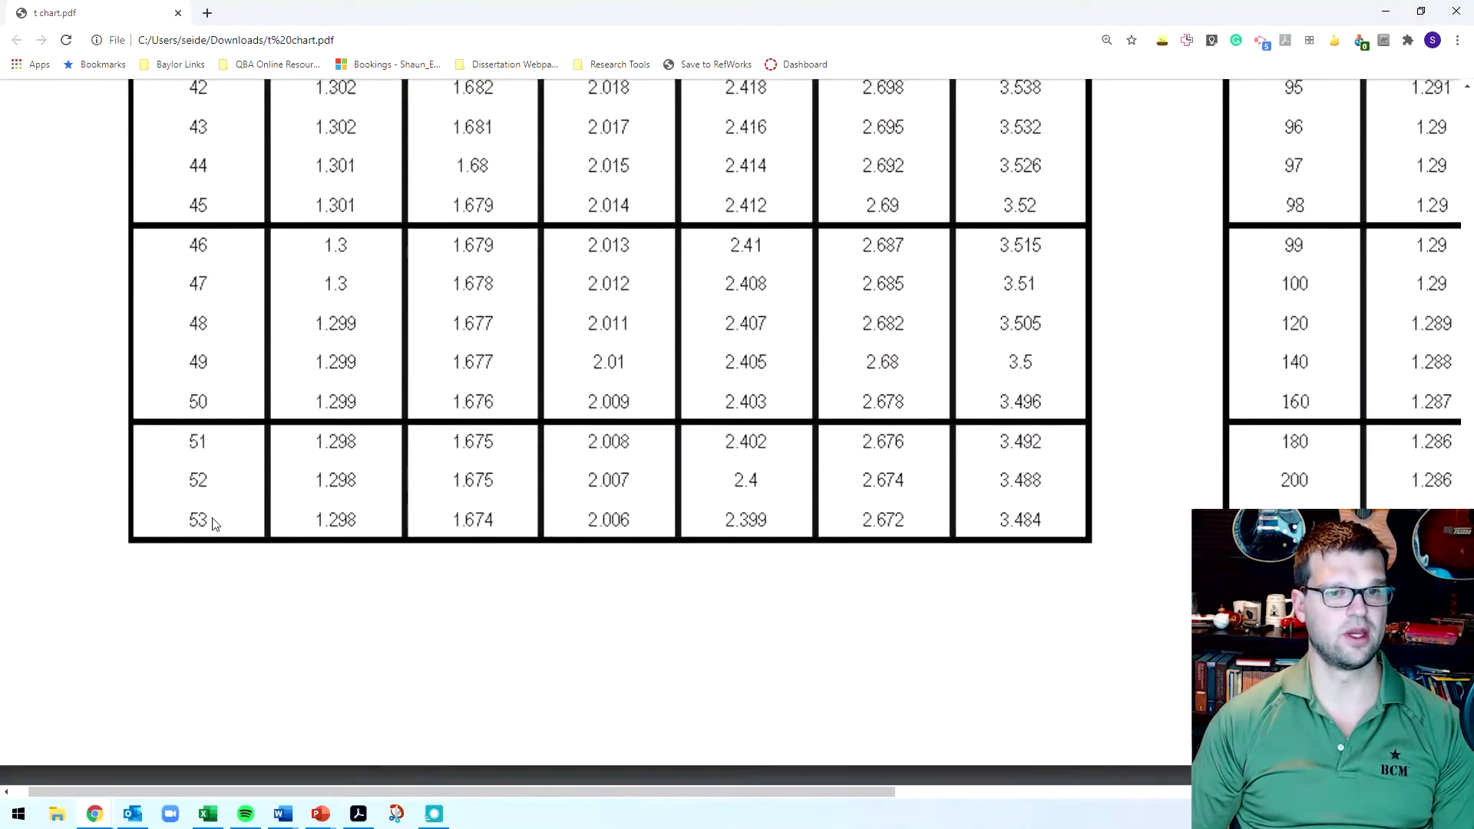
scroll(215, 525, "up", 1)
left_click_drag(717, 793, 1313, 779)
scroll(767, 578, "up", 15)
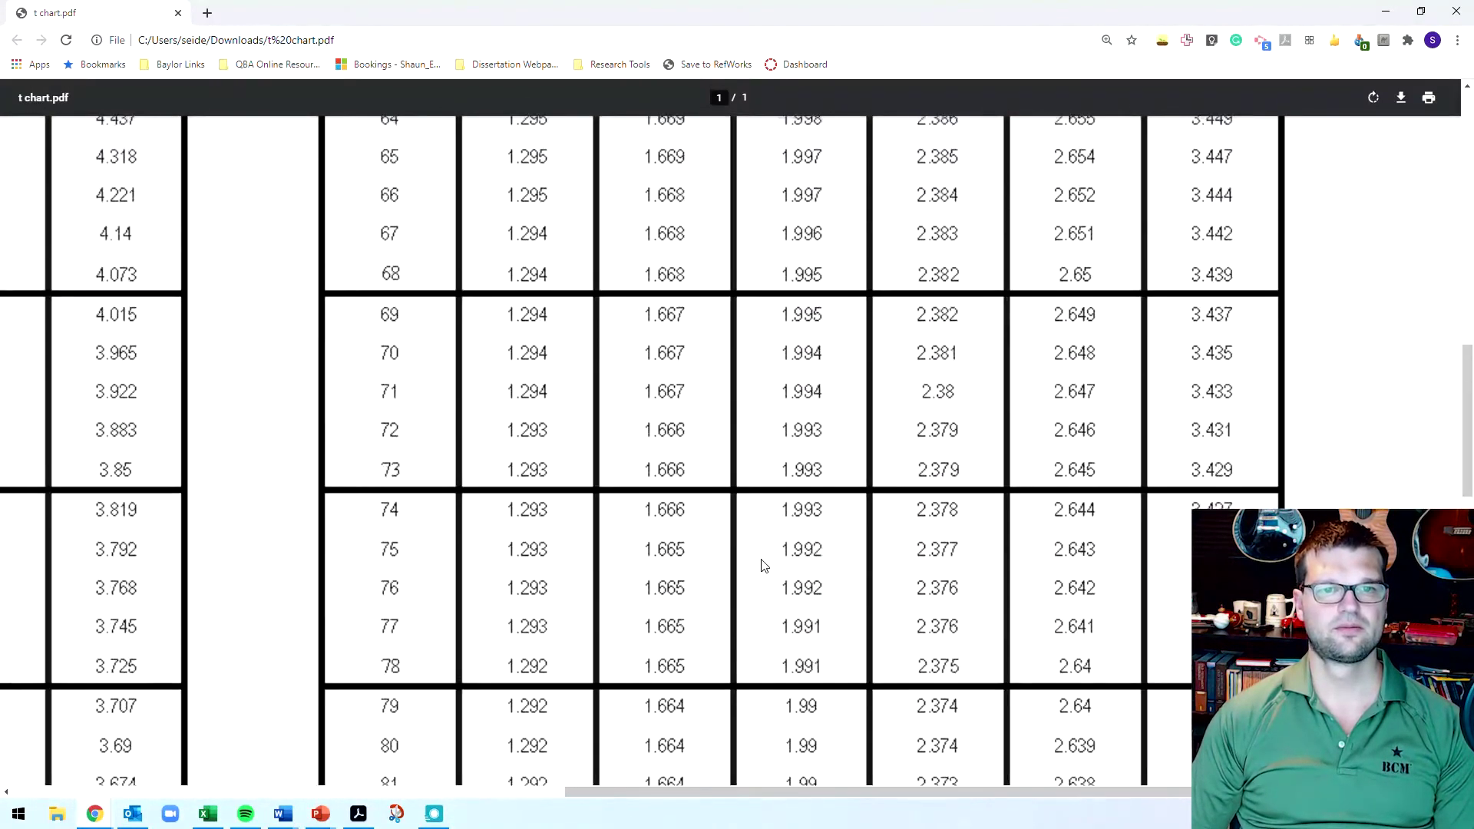
scroll(764, 566, "up", 10)
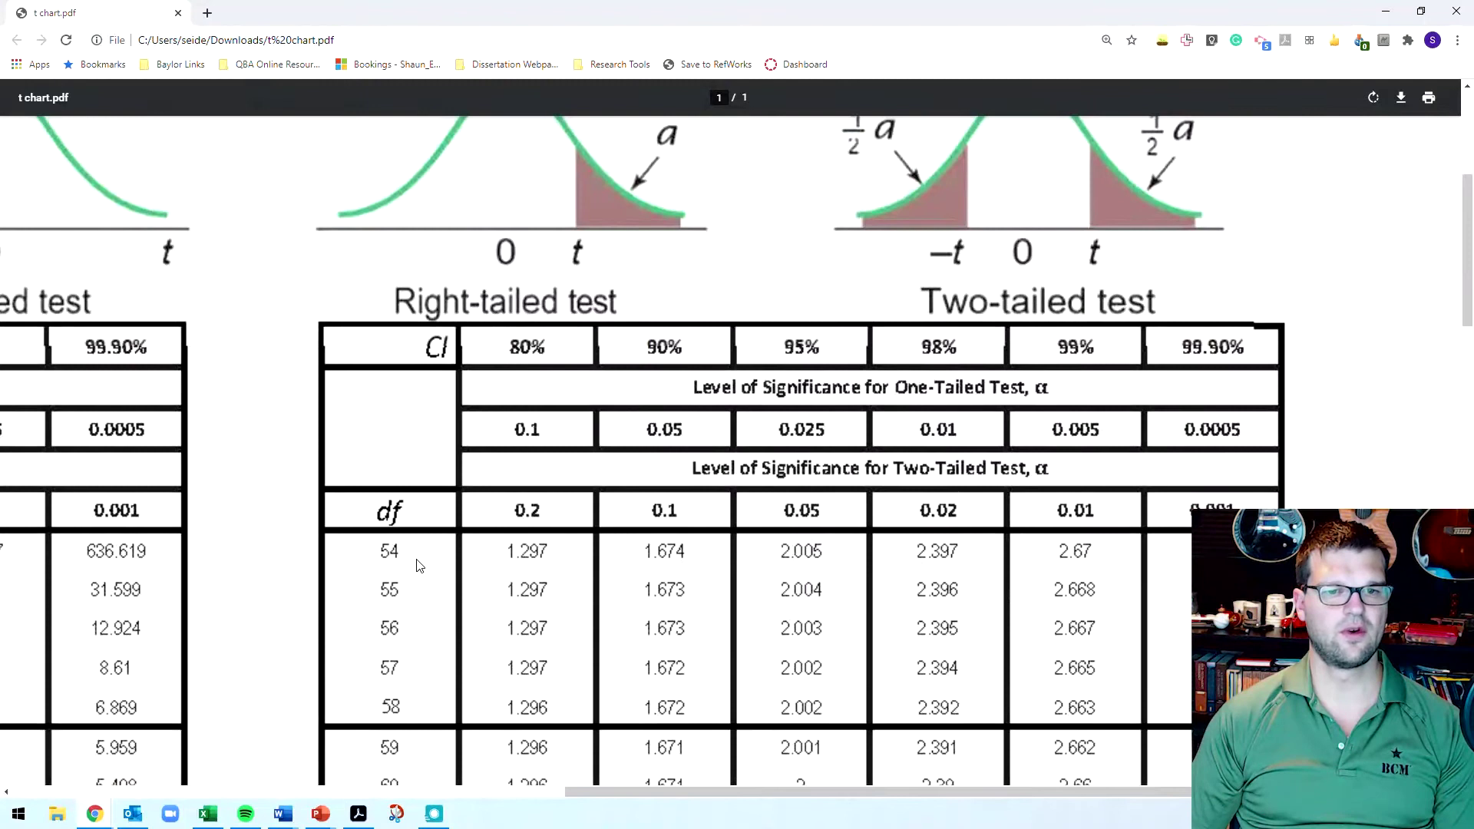
scroll(419, 565, "down", 20)
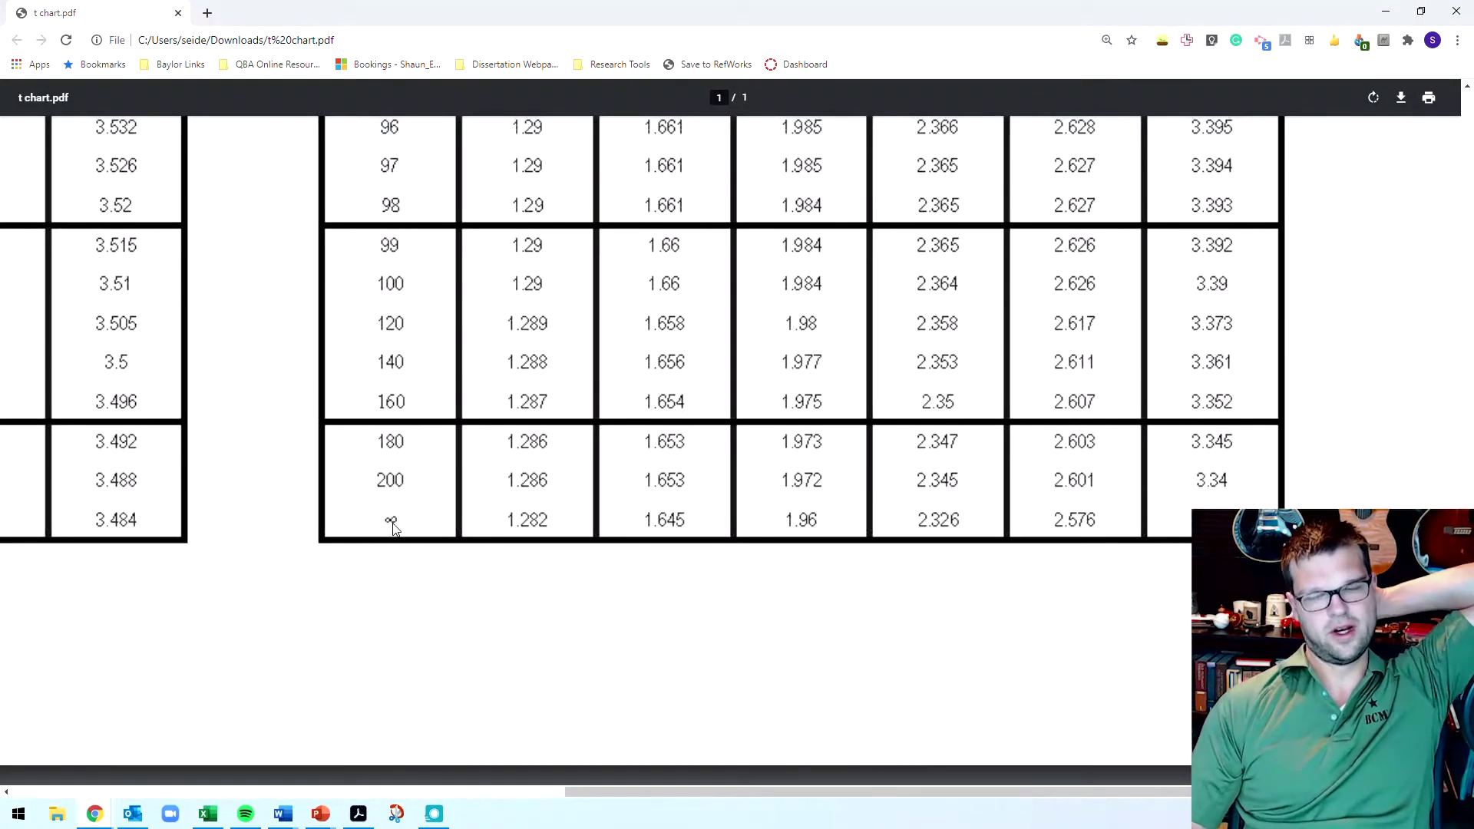
left_click_drag(707, 791, 103, 690)
scroll(438, 565, "up", 20)
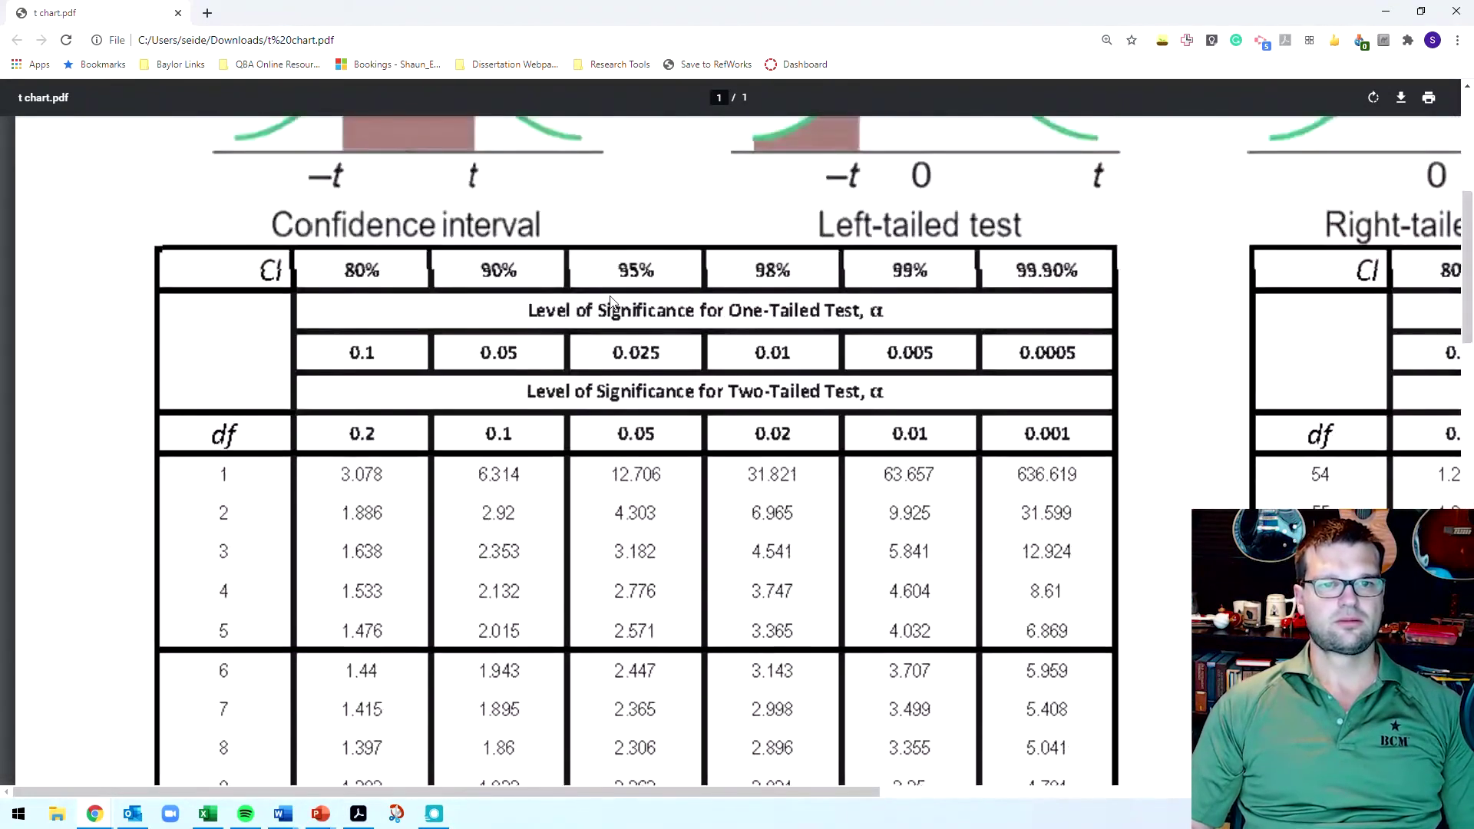
scroll(611, 300, "up", 2)
Step: Restore the t chart window beside the Word worksheet, showing the 0.05 column for df 1–12
key("super+Down")
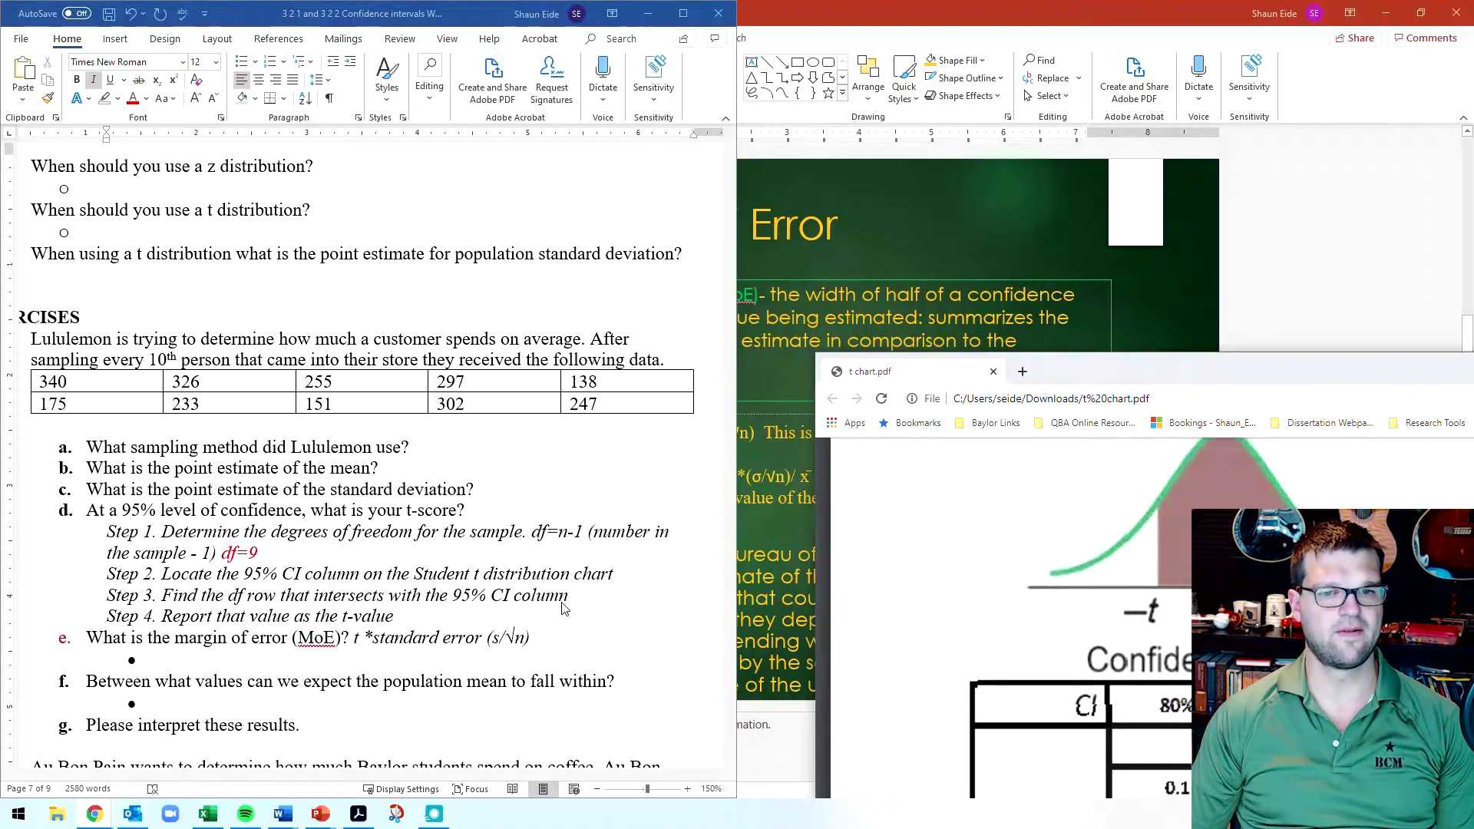
left_click_drag(1166, 372, 530, 218)
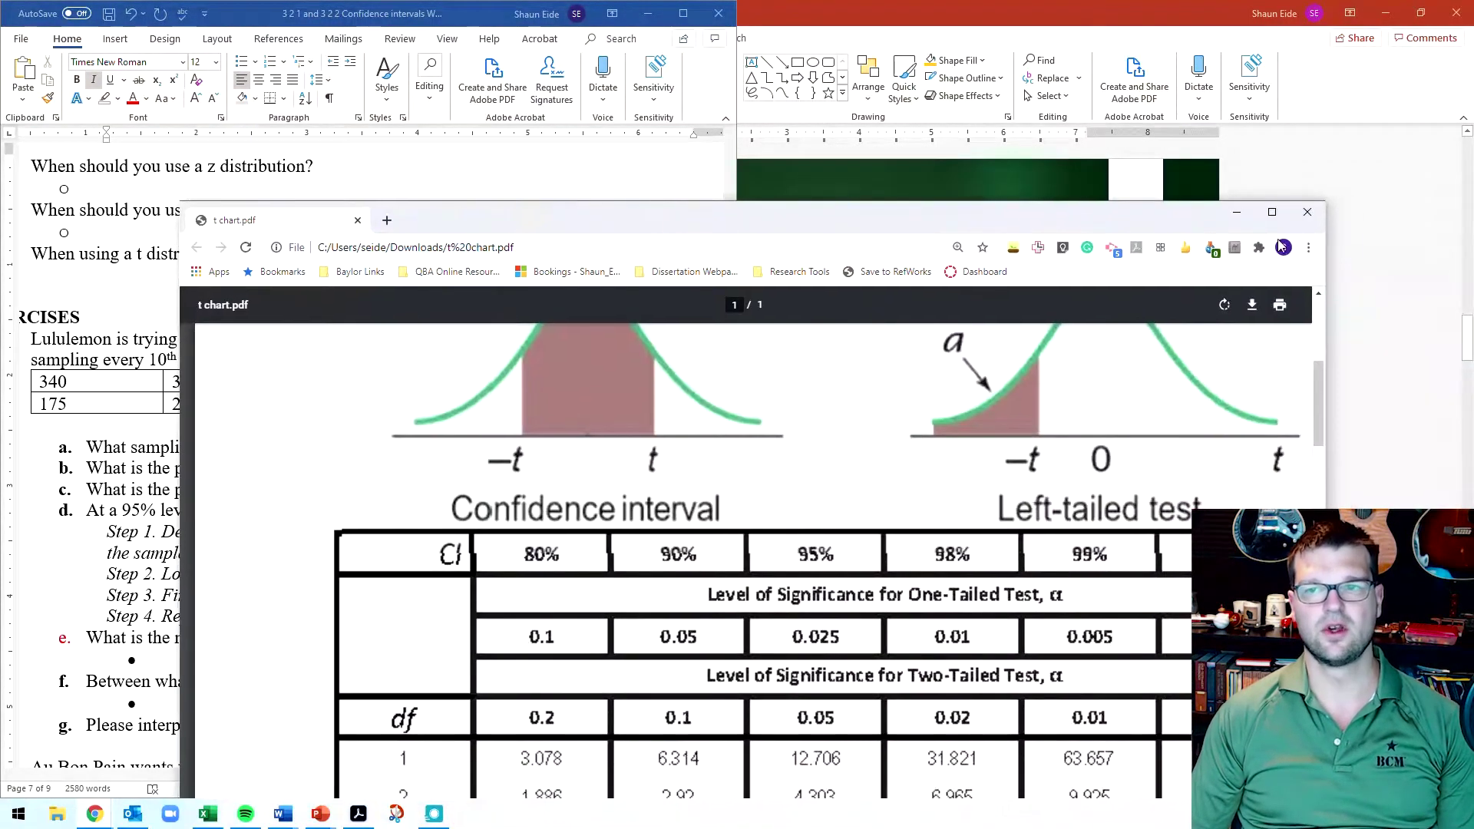
left_click(1272, 212)
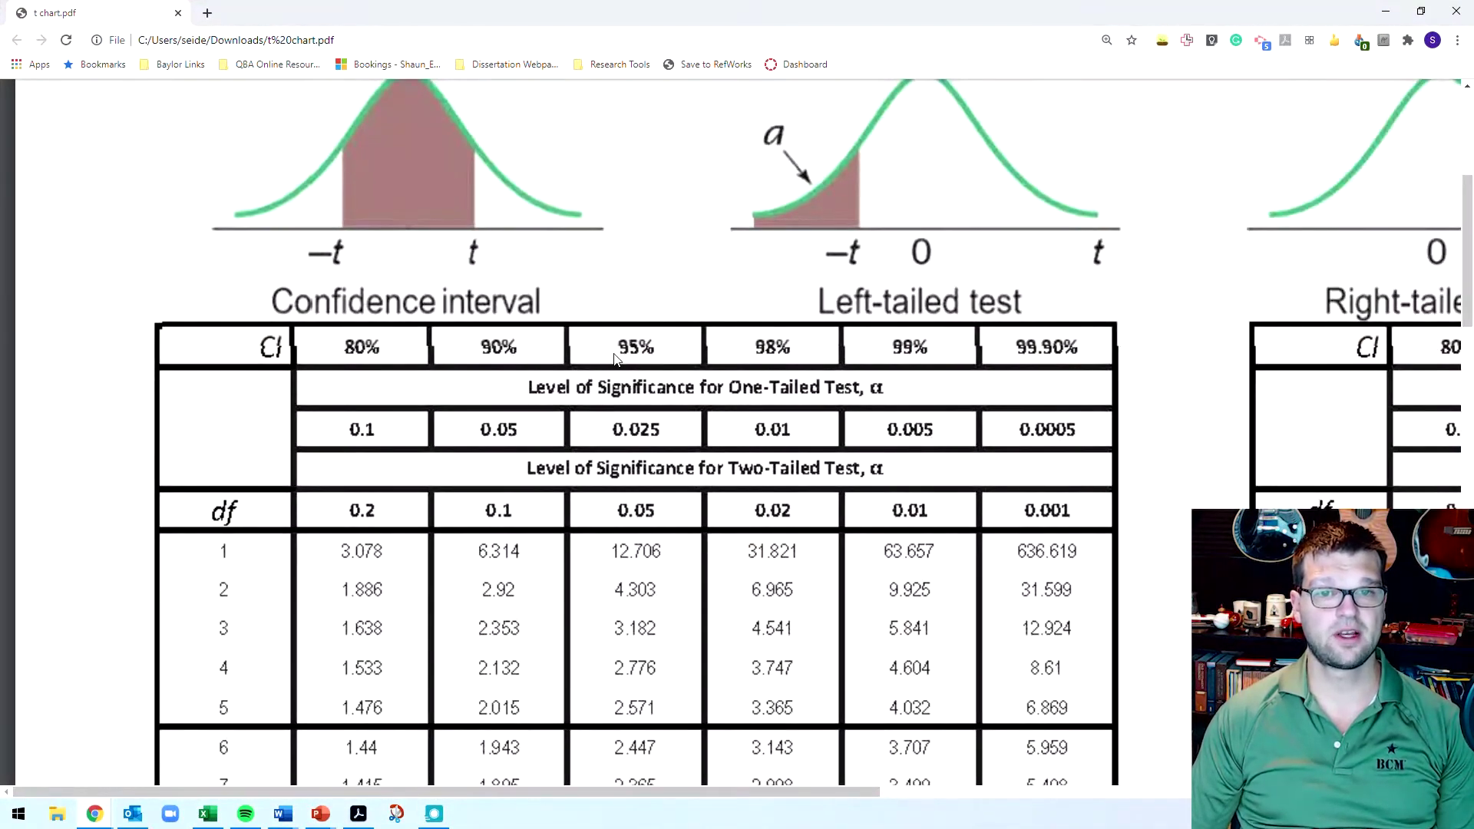
scroll(614, 359, "down", 4)
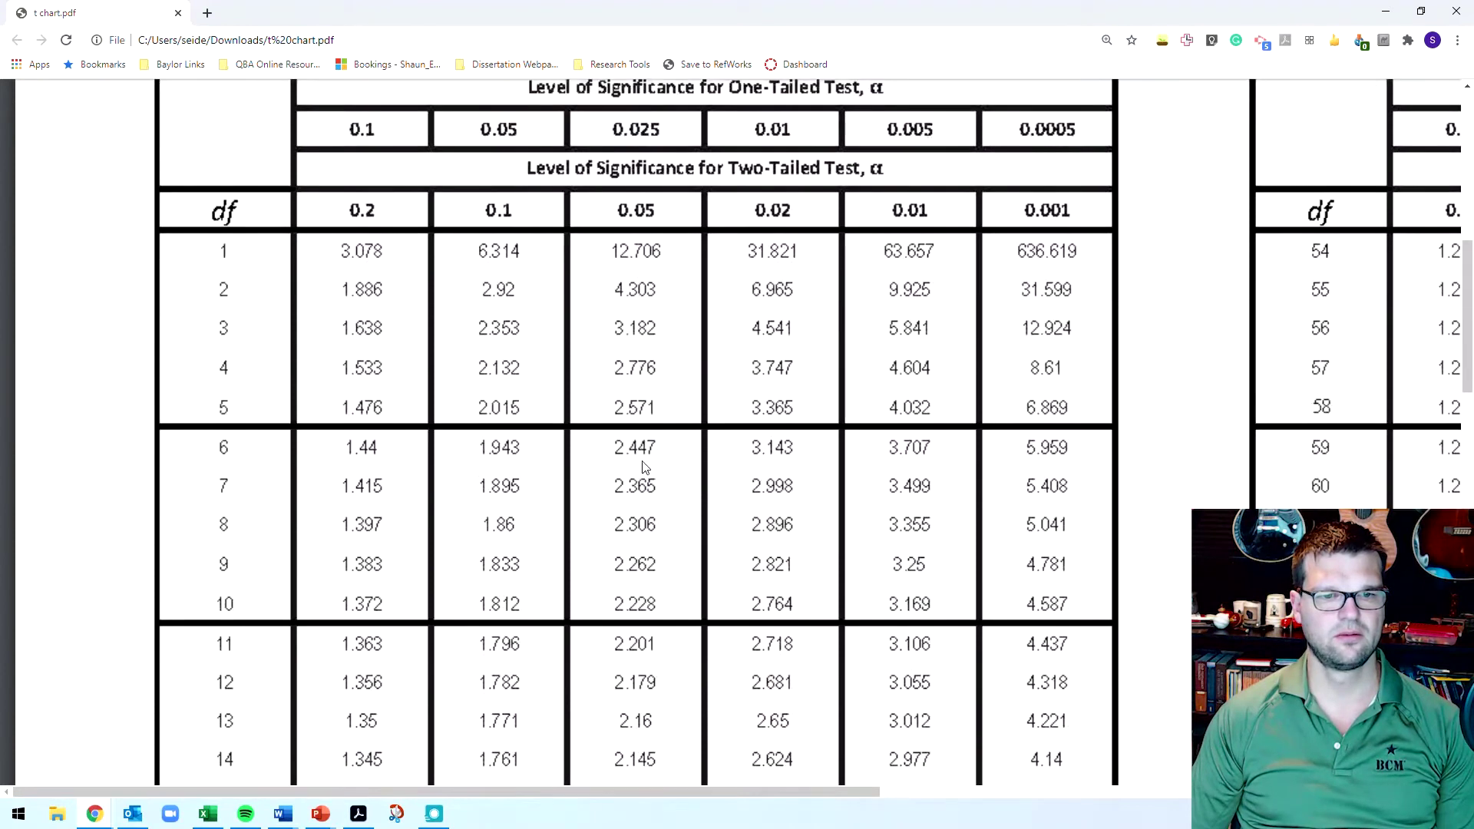
scroll(643, 468, "down", 1)
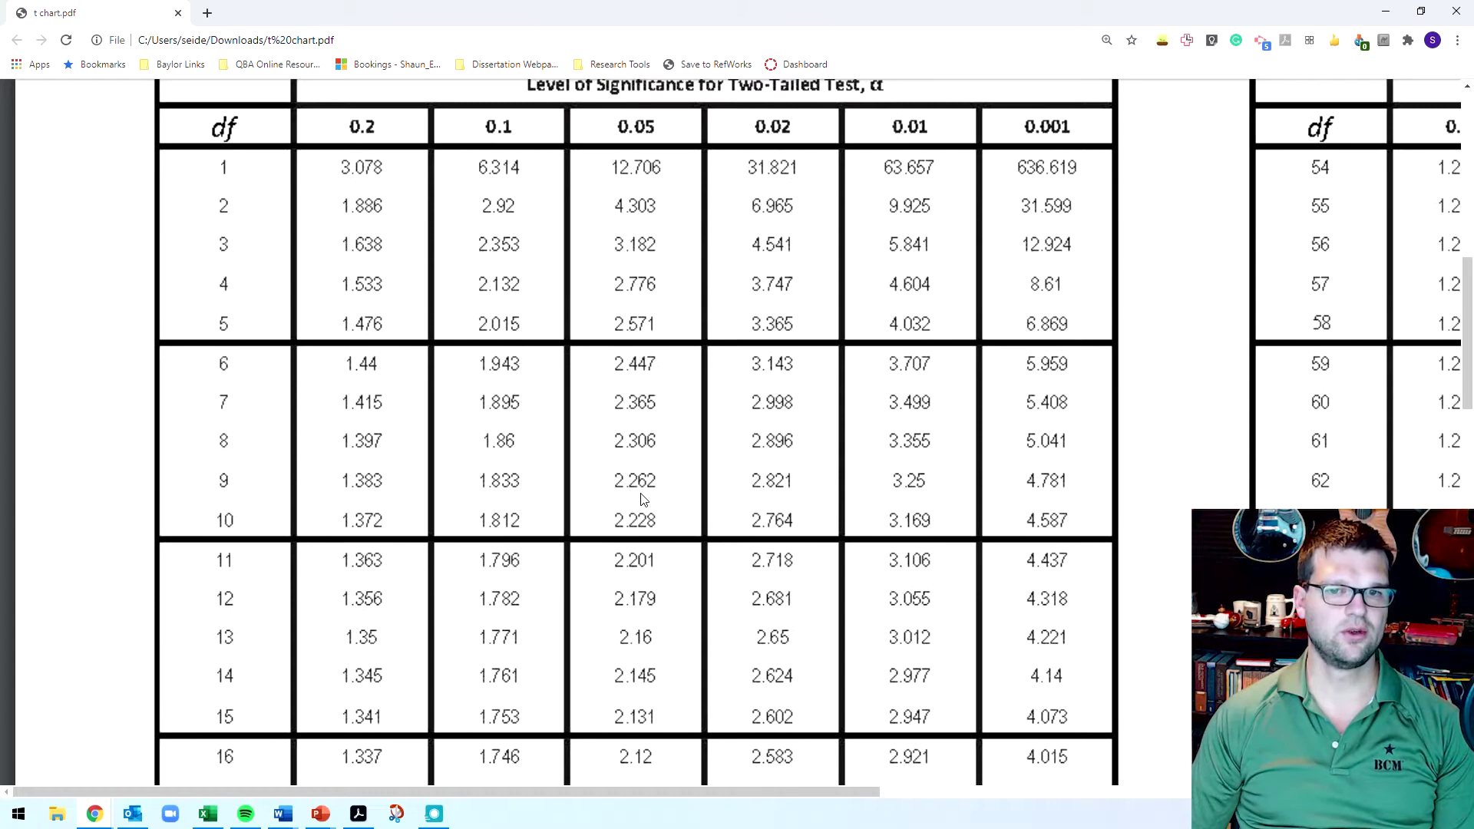
left_click_drag(502, 12, 1266, 178)
left_click(436, 628)
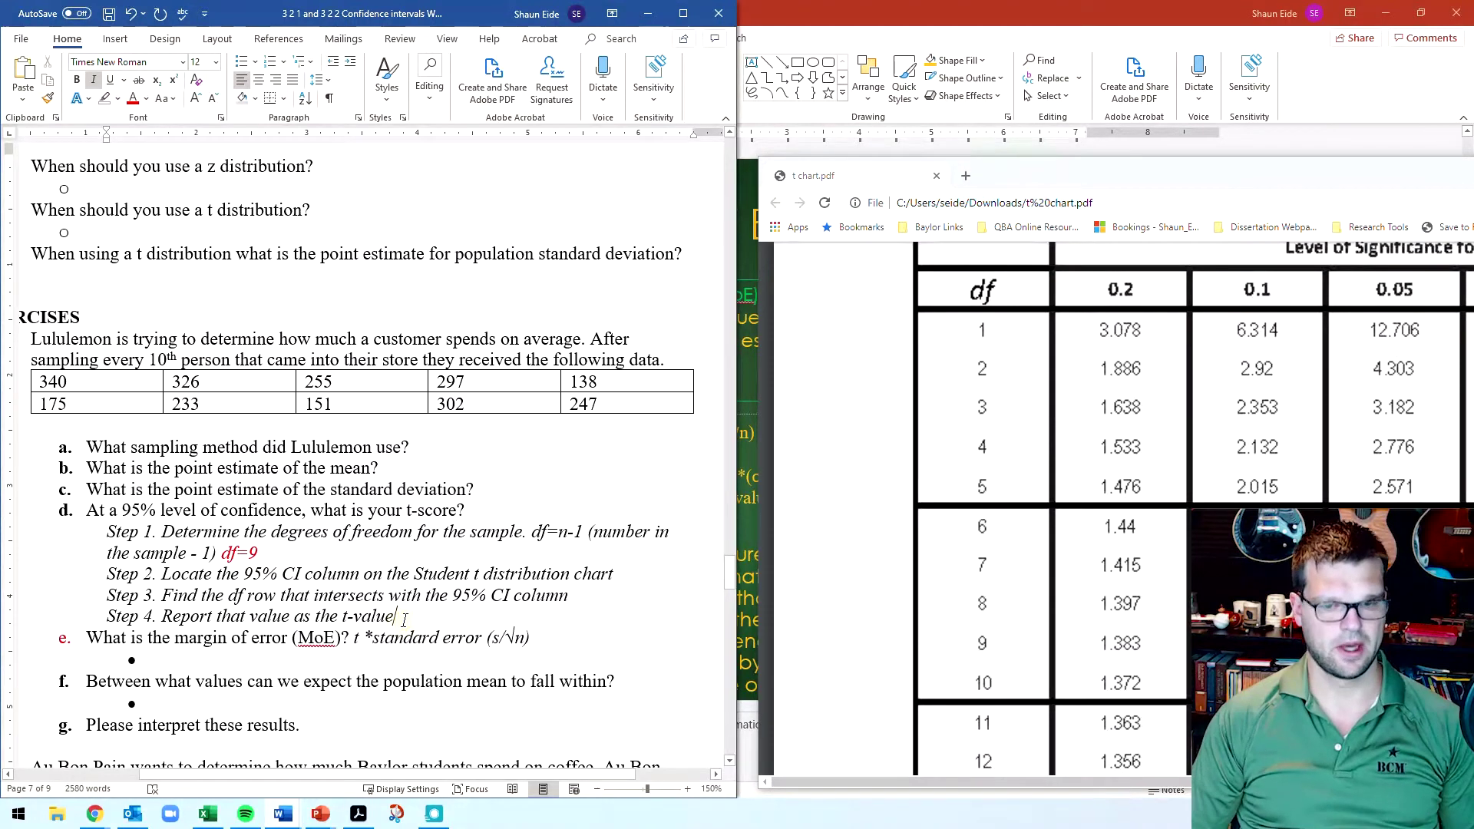
Step: Type 't=2.262' at the end of Step 4 and colour it red
type("= ")
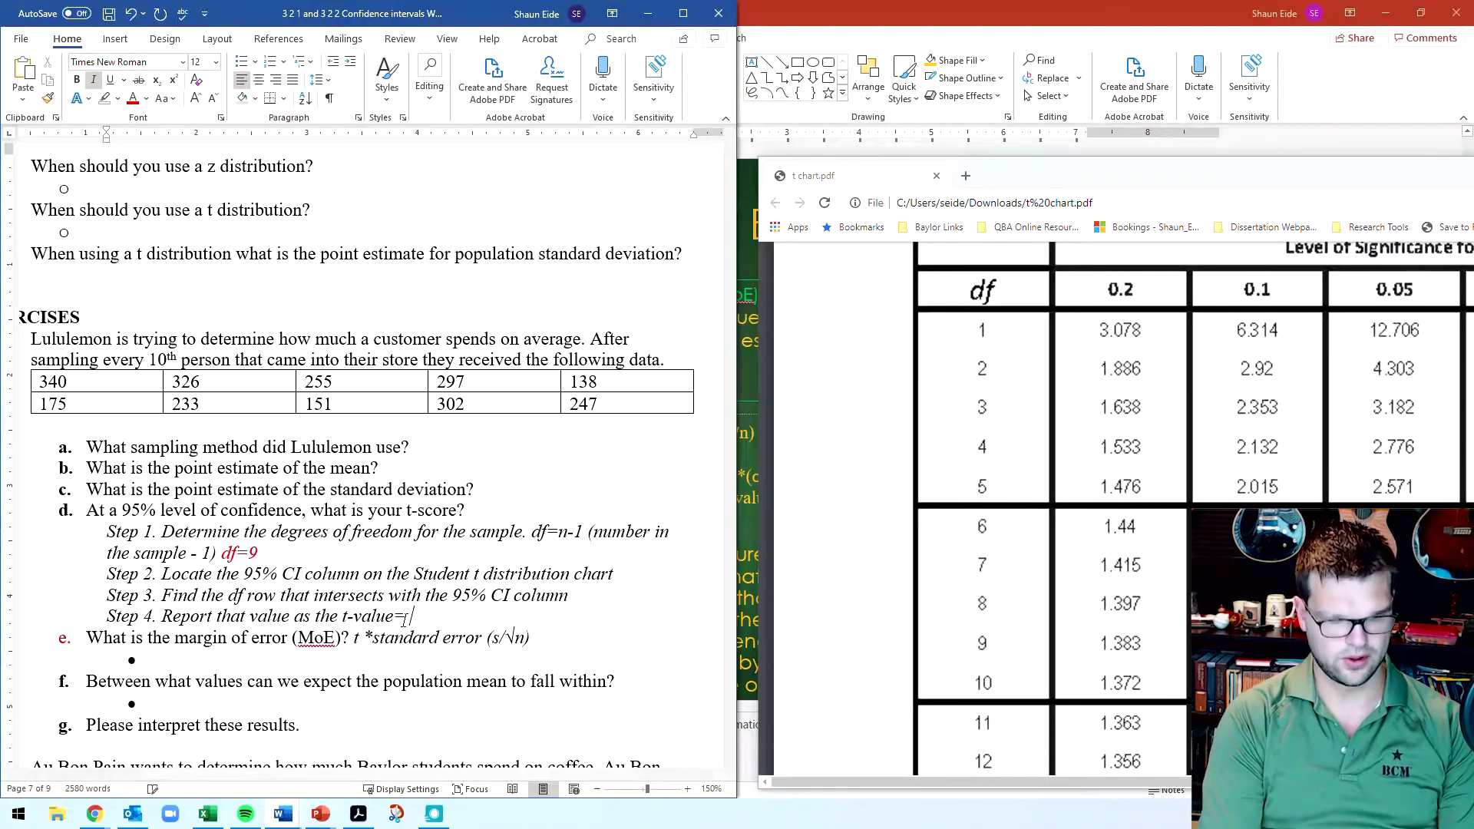
type("t")
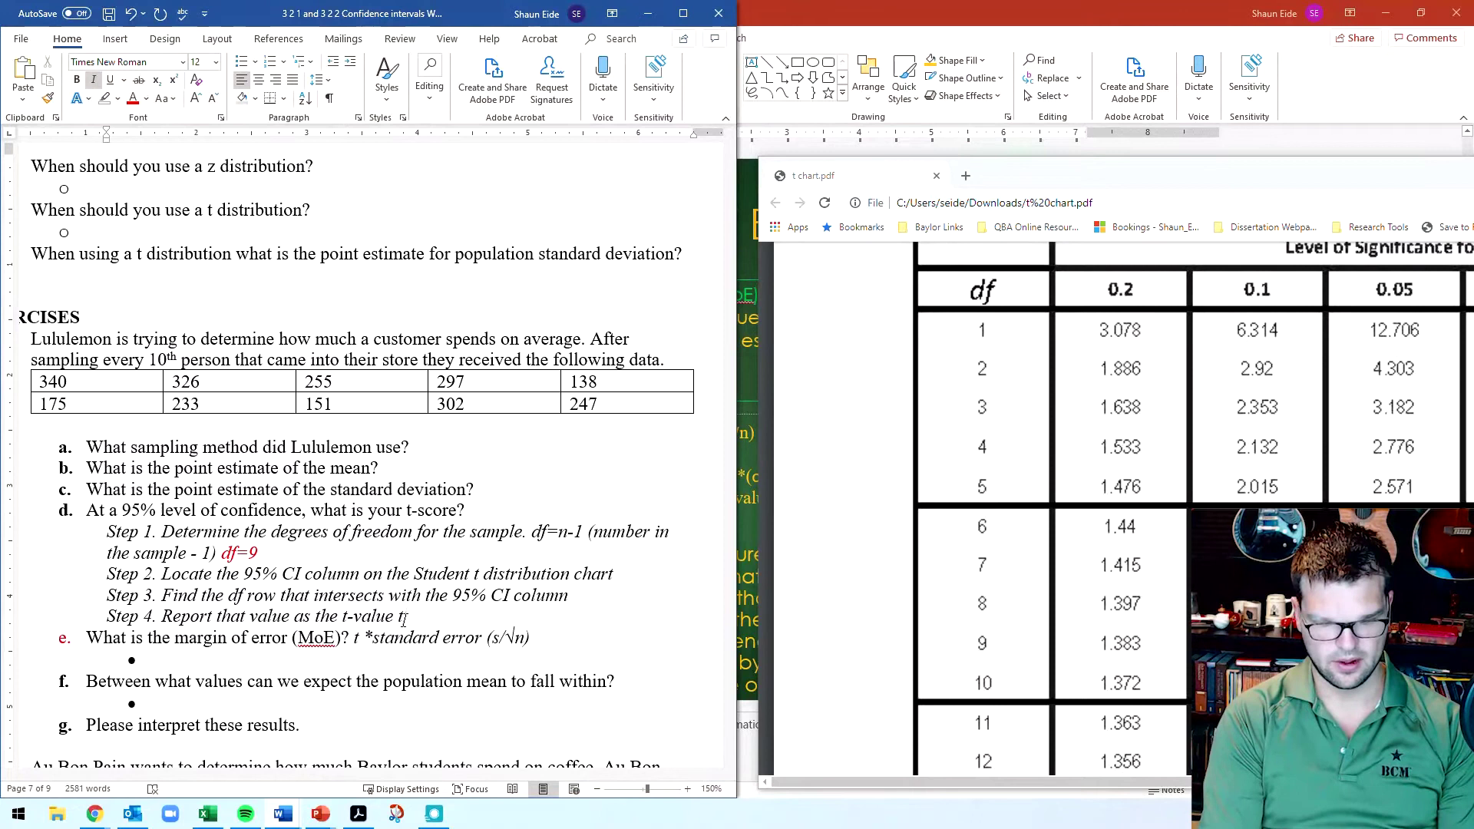
type("=2.26")
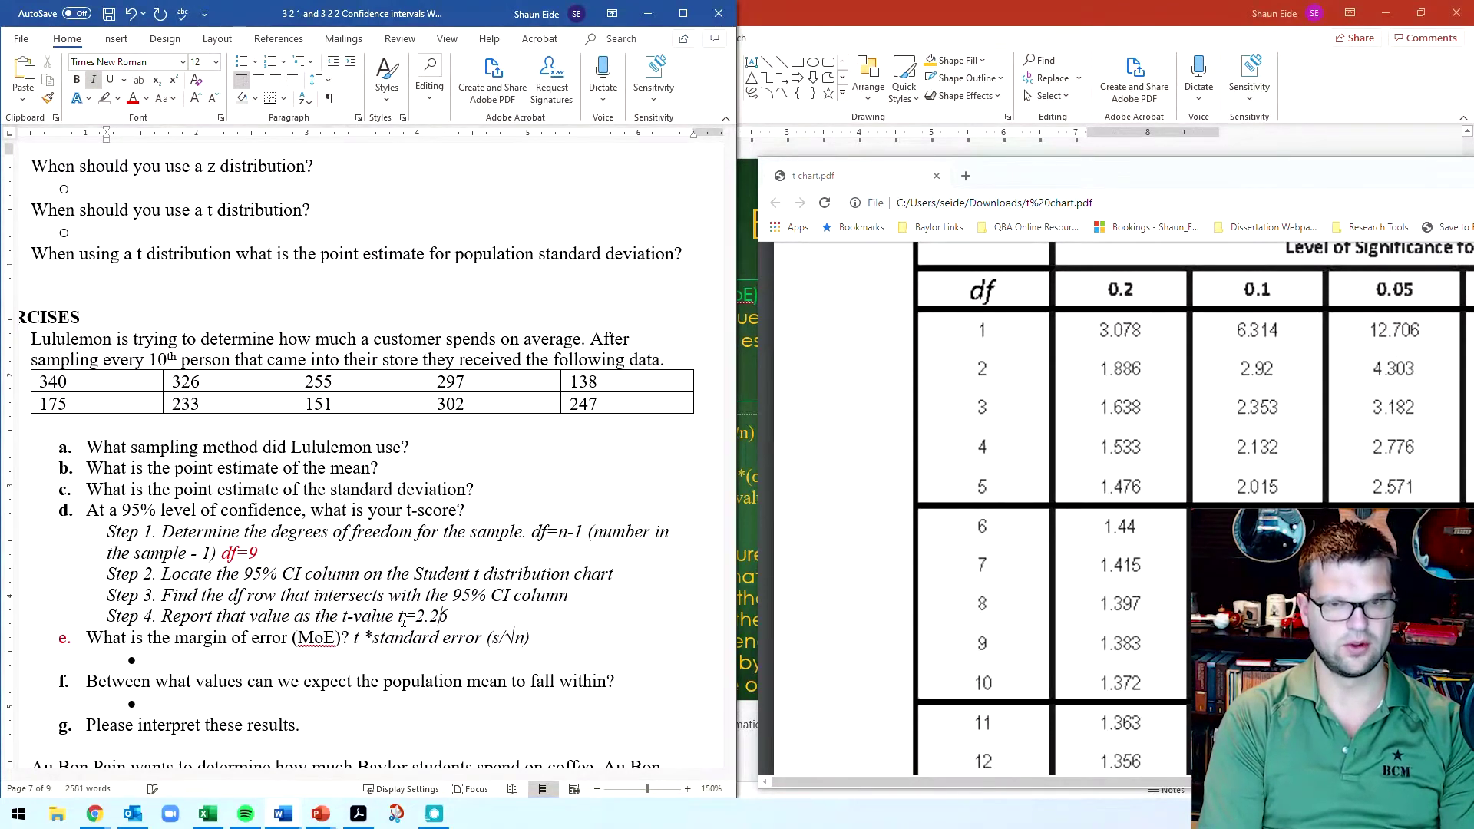
type("2")
key("ctrl+shift+Left")
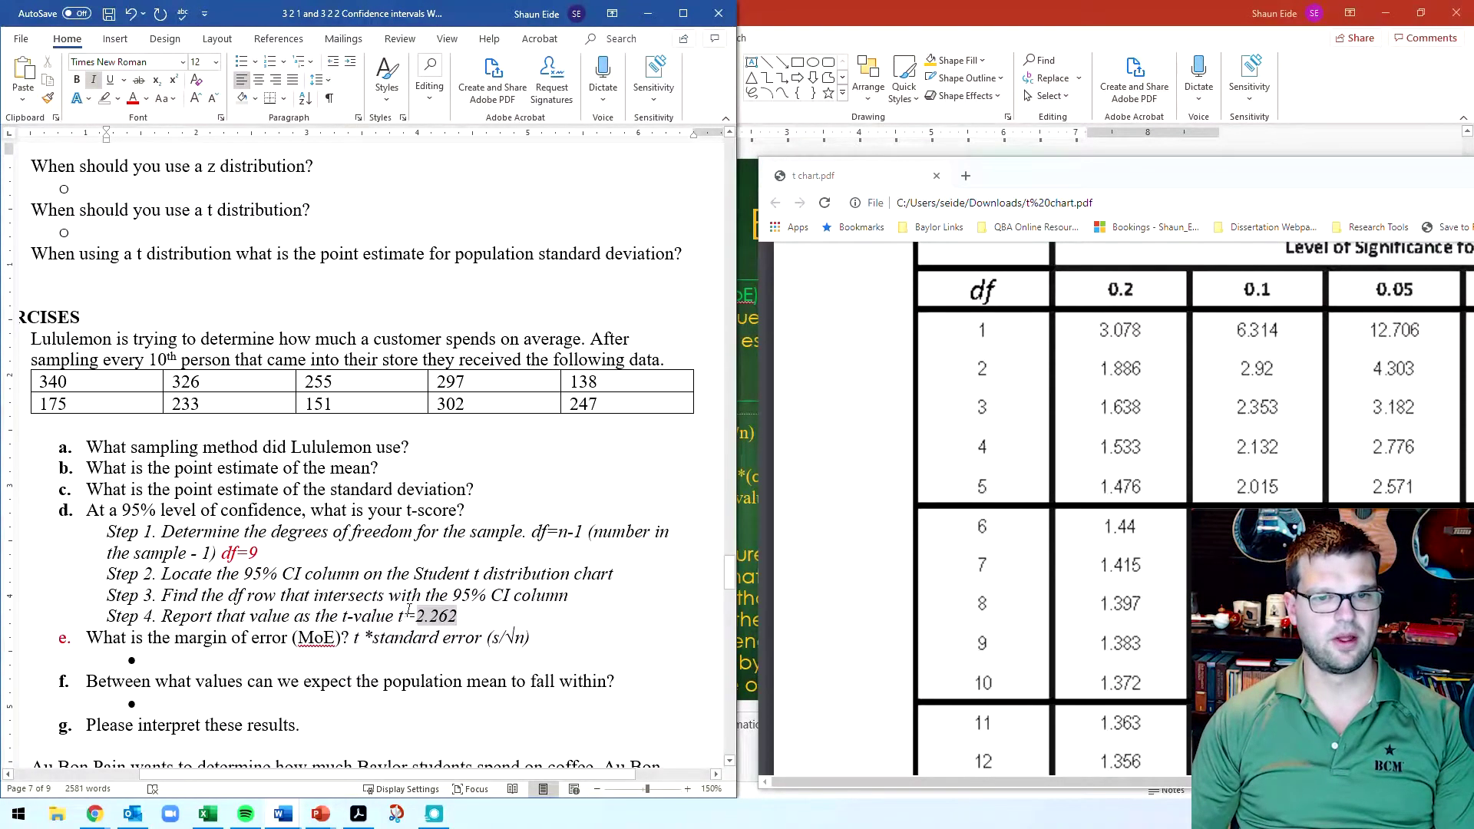
left_click_drag(409, 610, 398, 612)
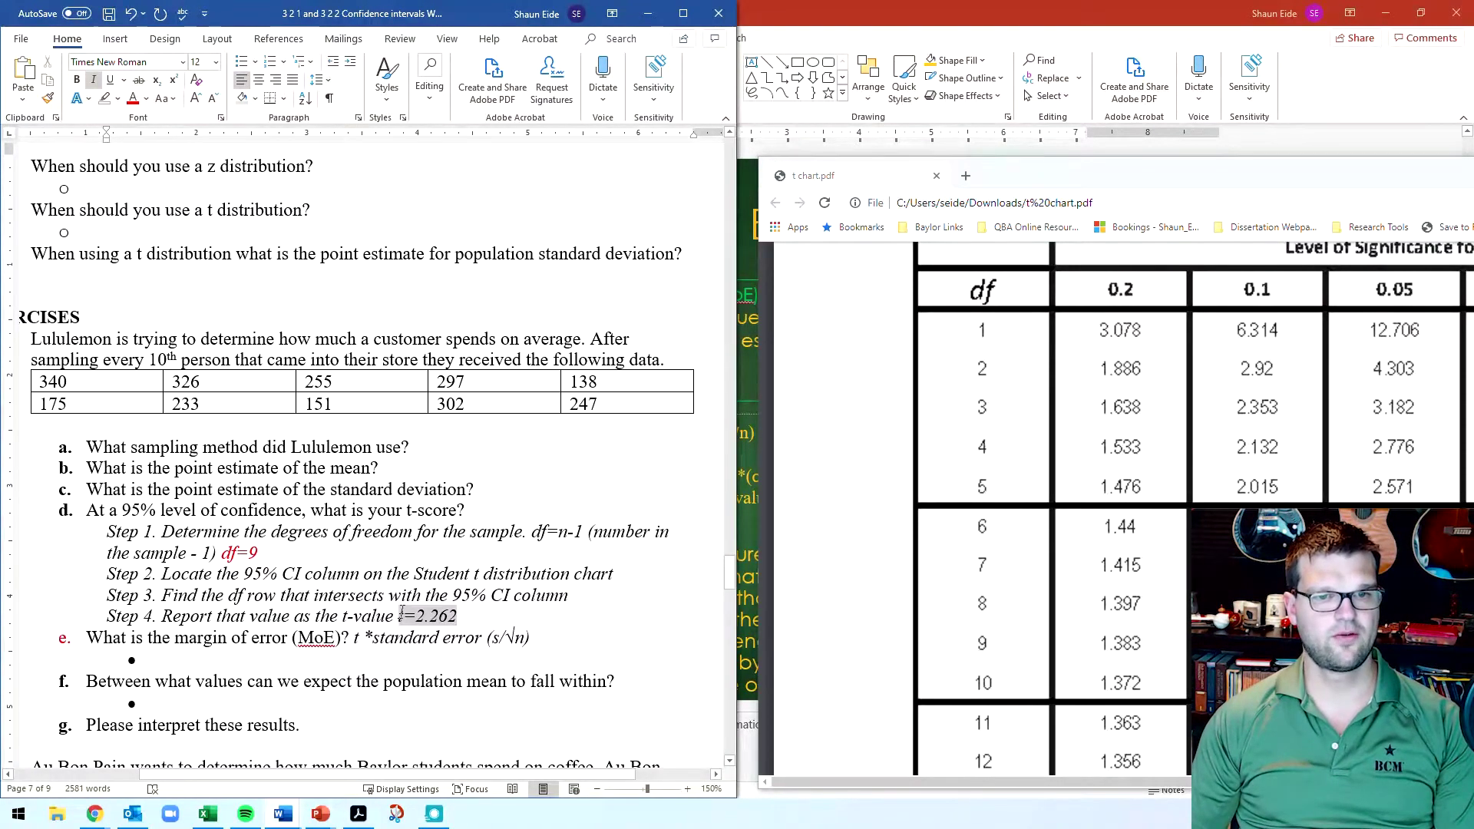
left_click(132, 99)
left_click(498, 608)
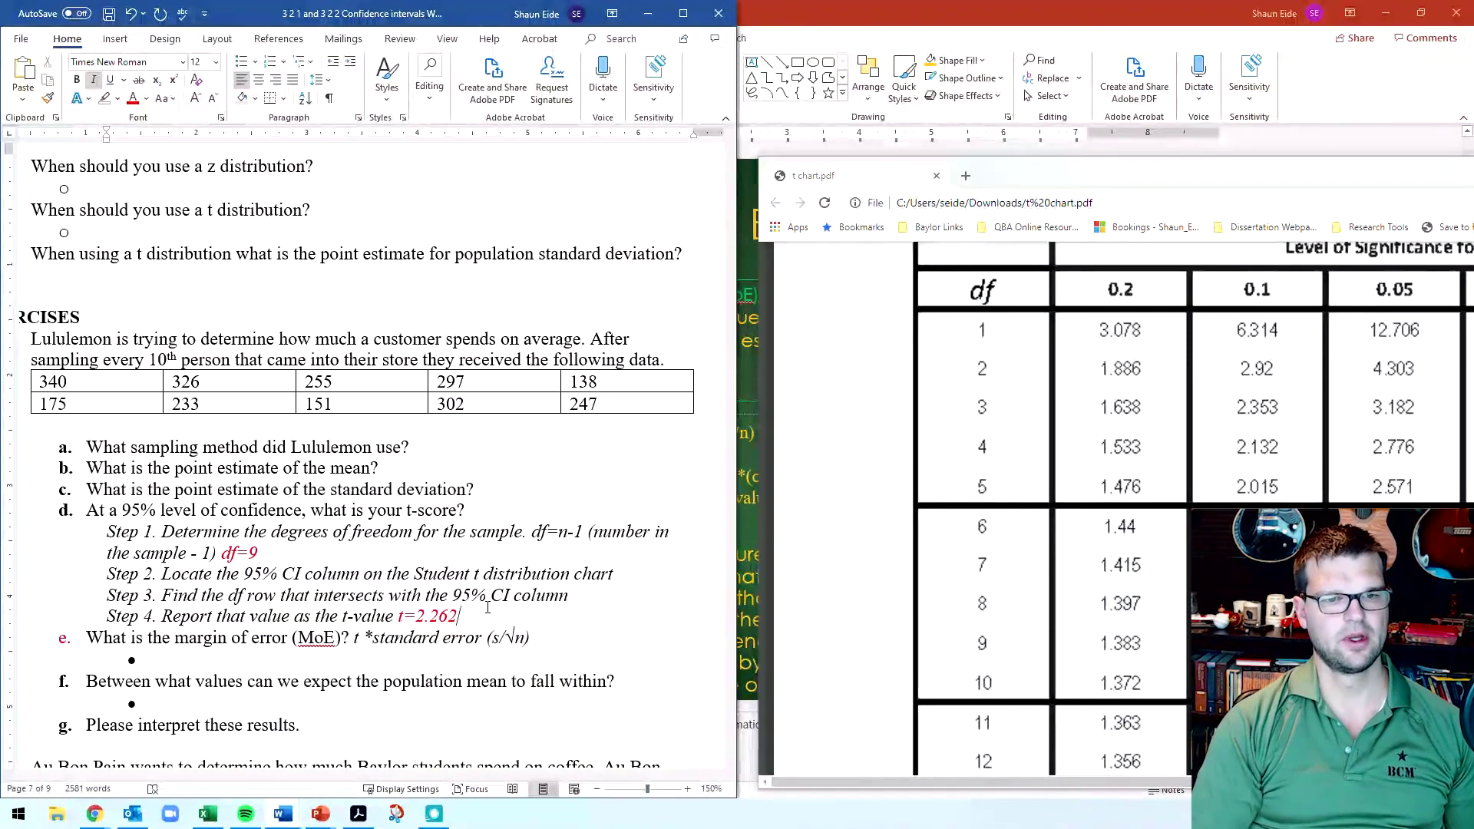
scroll(484, 599, "down", 1)
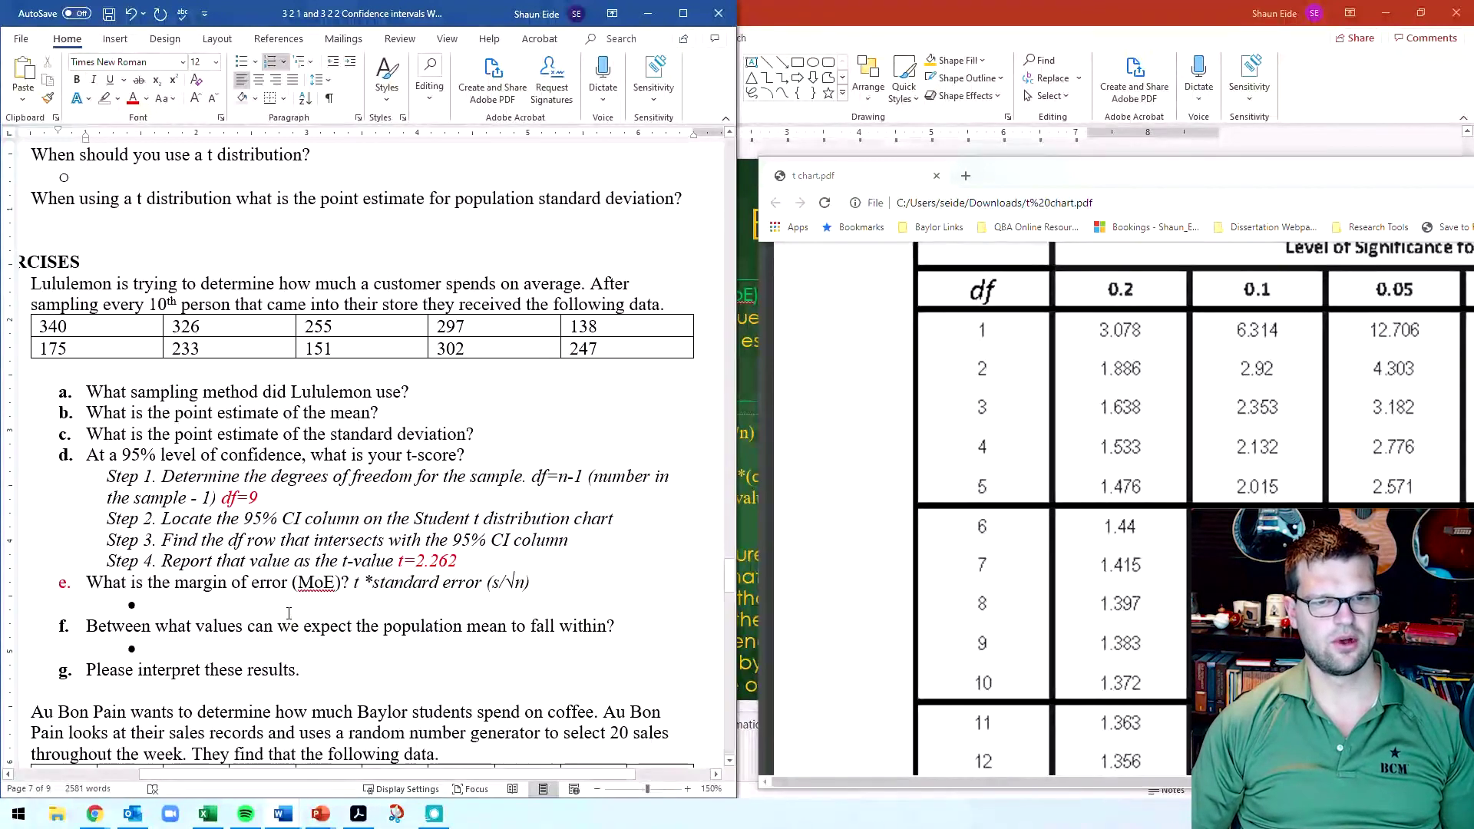
Step: Copy 2.262 onto the margin-of-error line under item e, followed by '*'
key("Down")
key("Down")
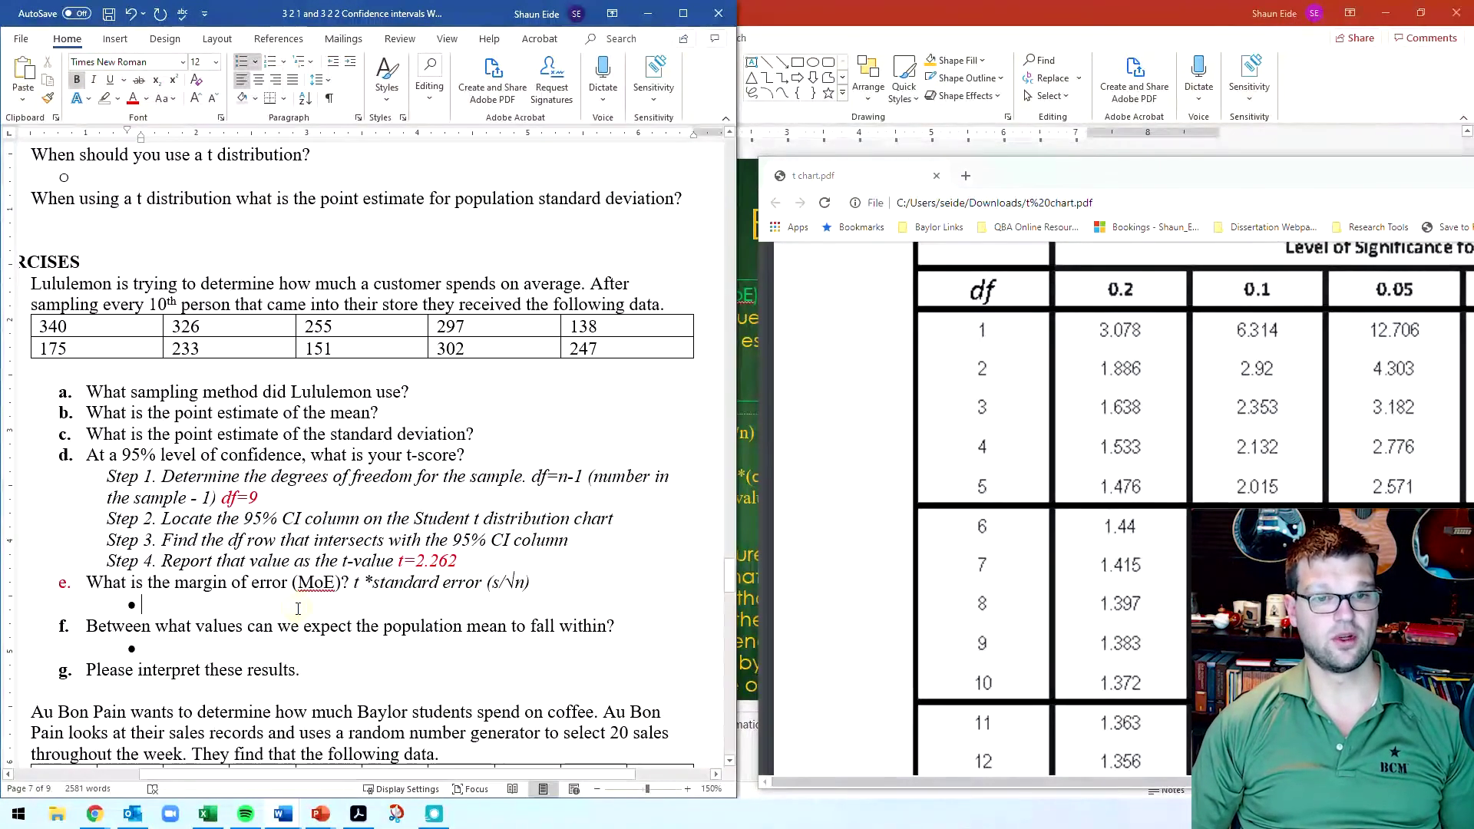
left_click_drag(466, 562, 416, 562)
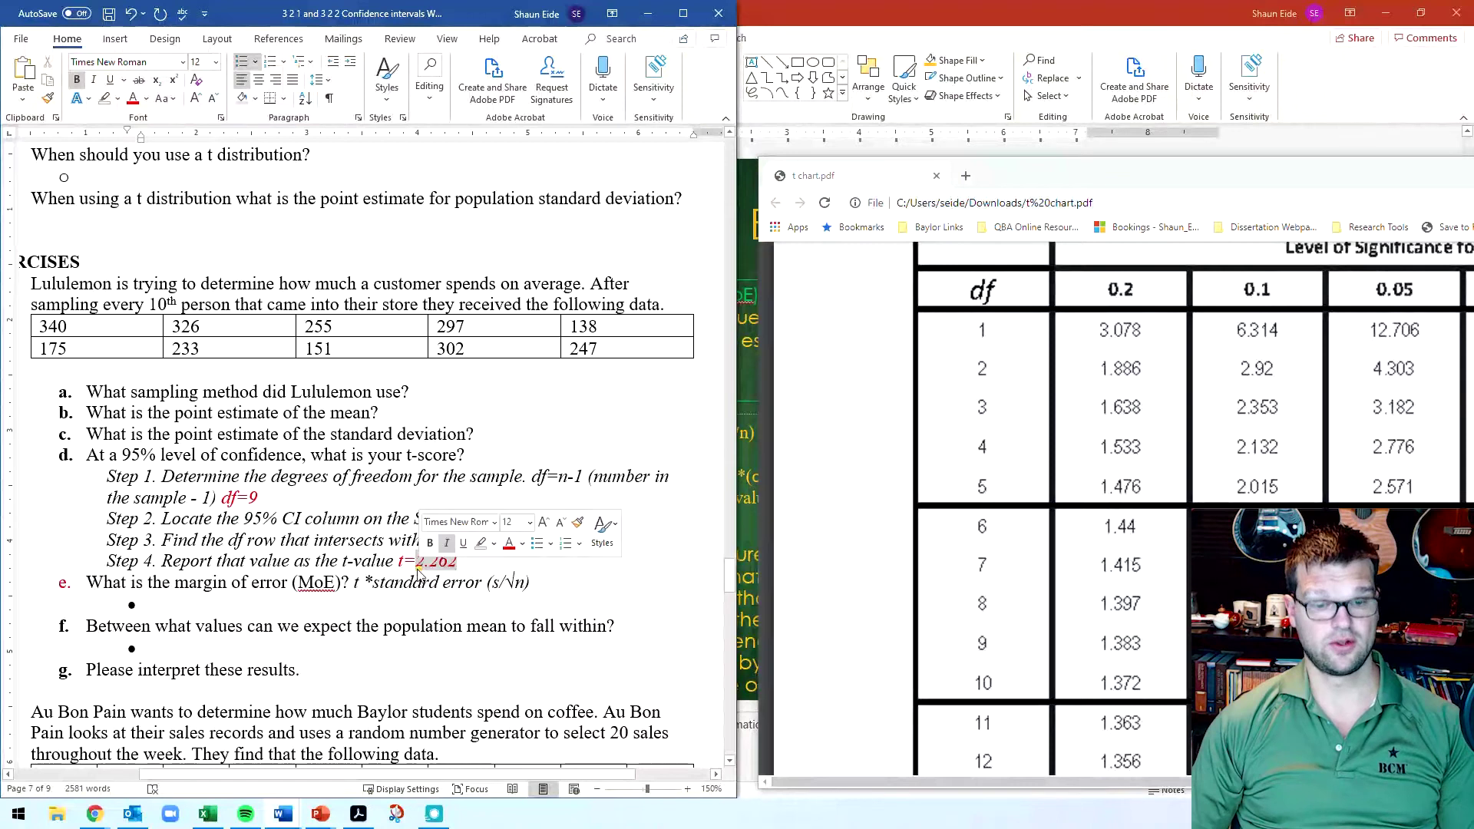
key("ctrl+c")
left_click(298, 603)
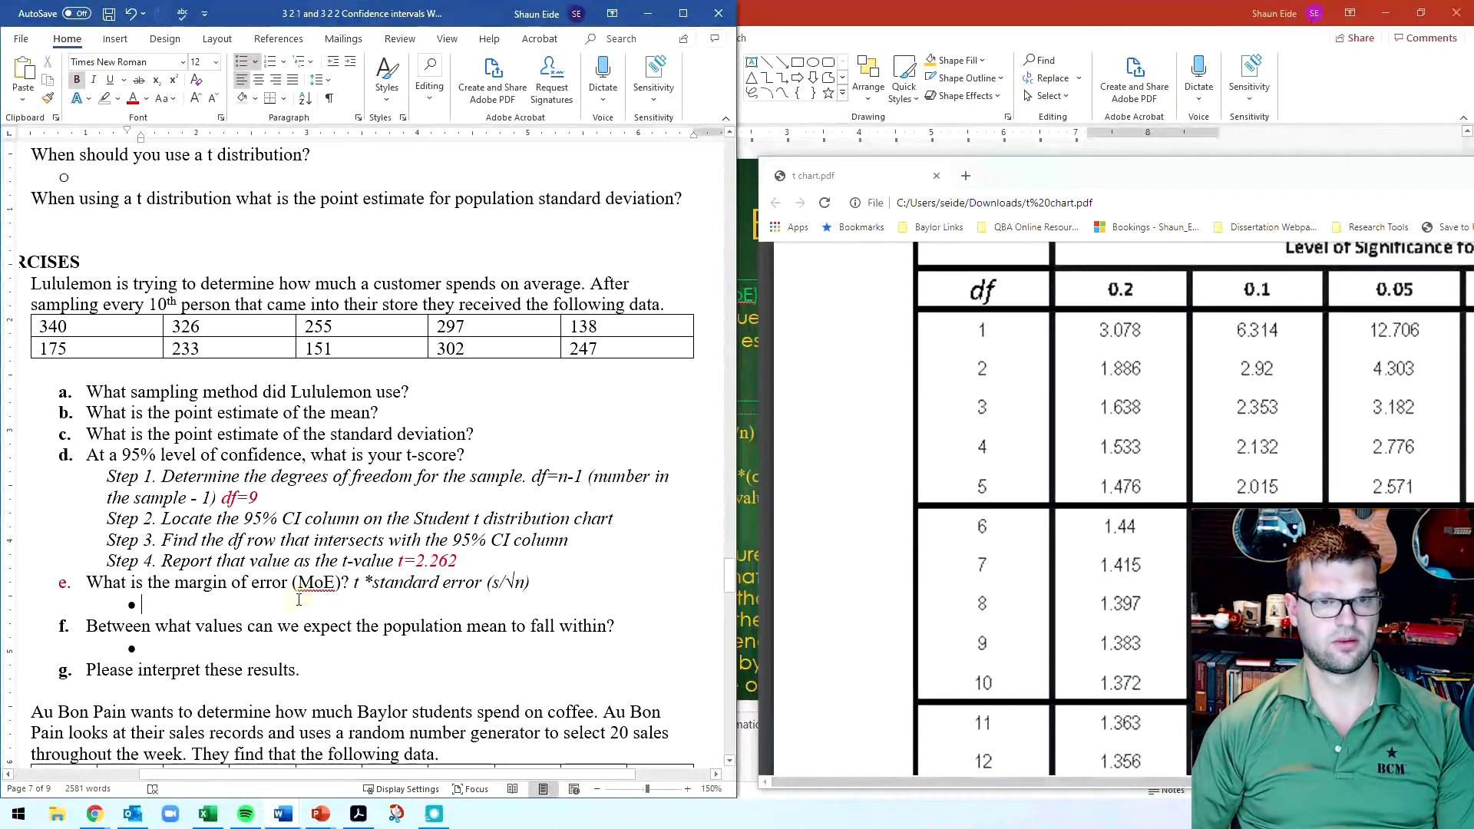
key("ctrl+v")
type("*")
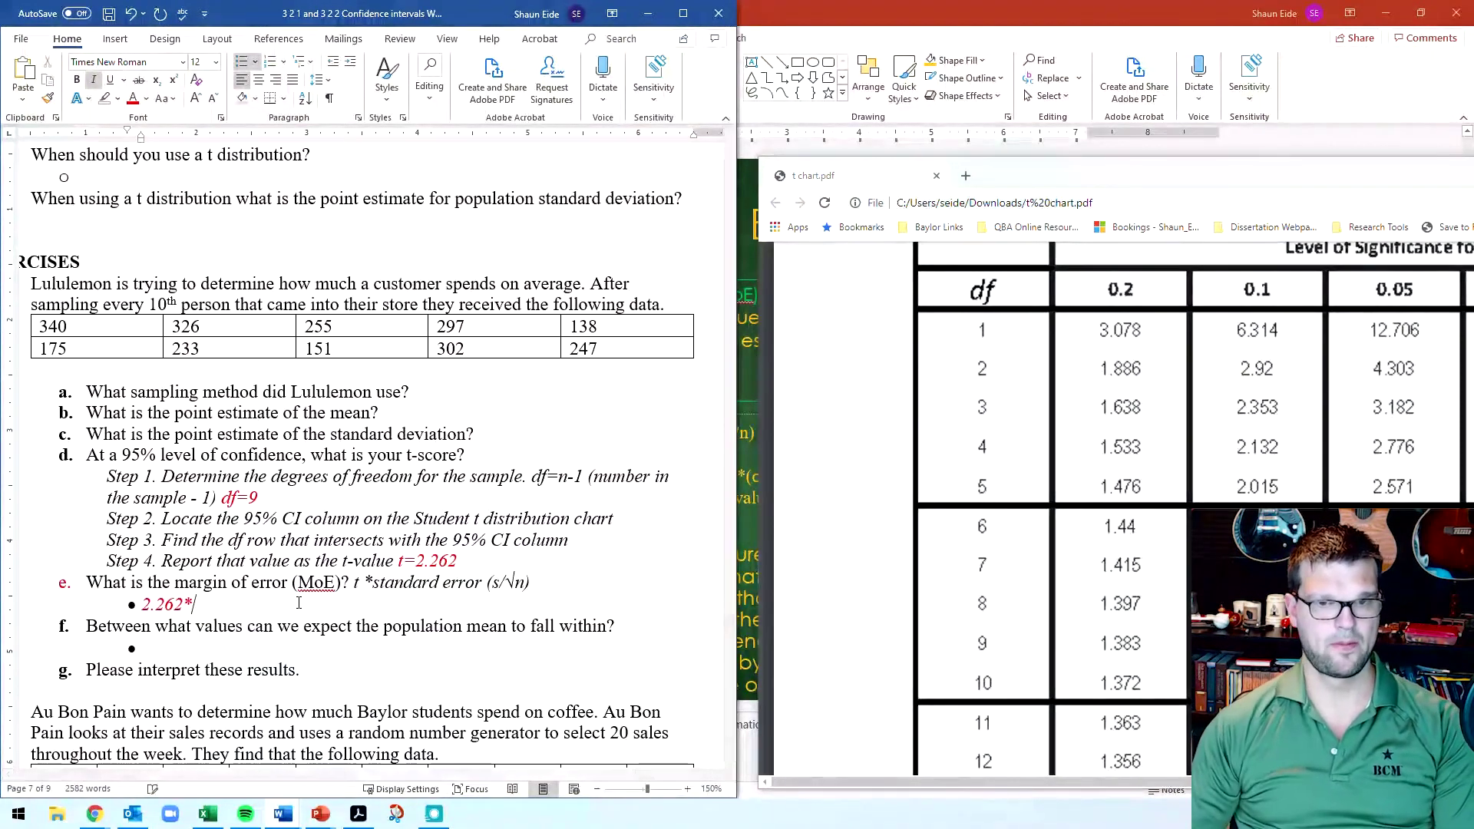
left_click(507, 588)
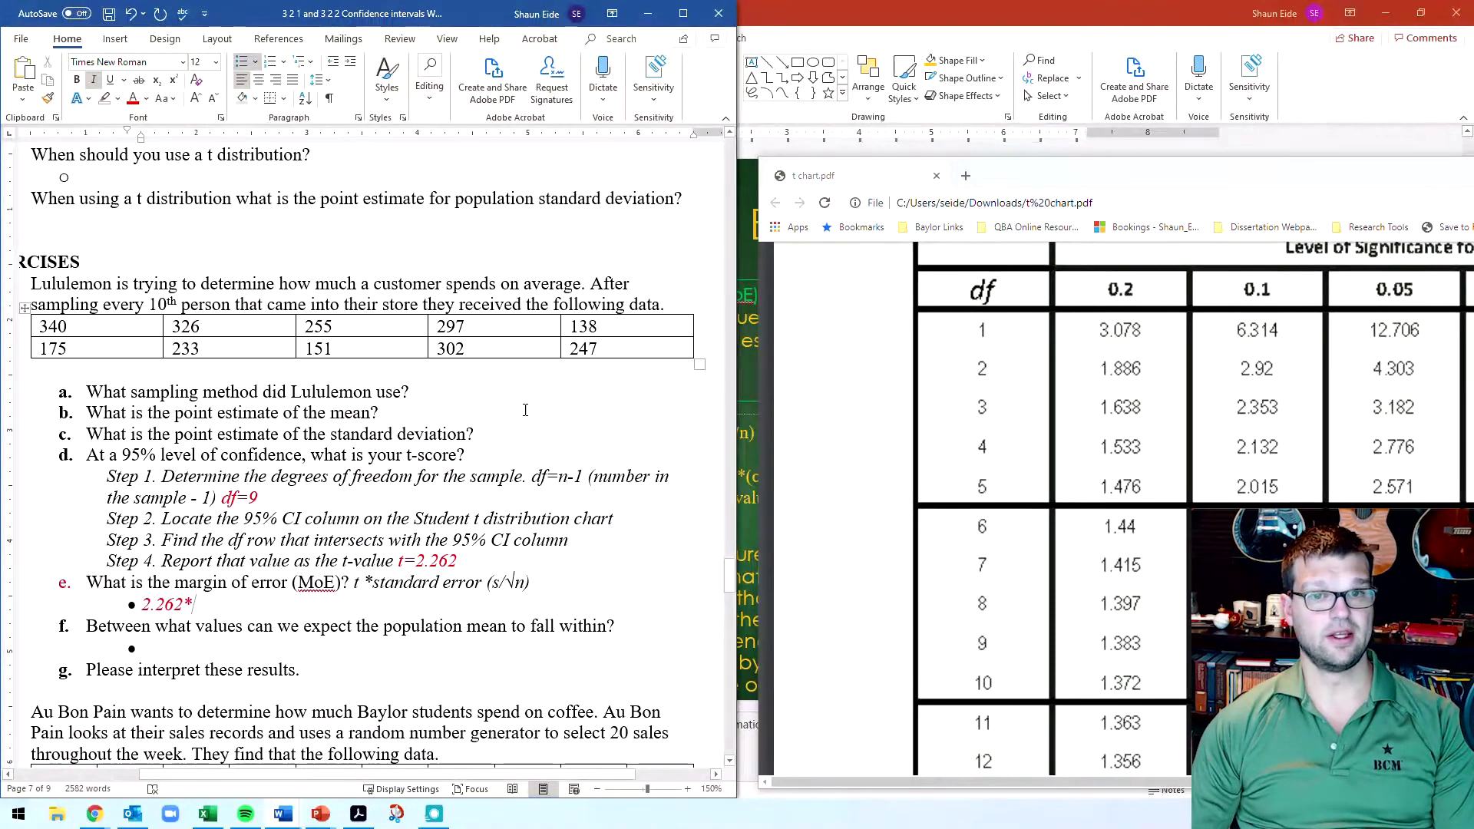
left_click_drag(617, 351, 54, 326)
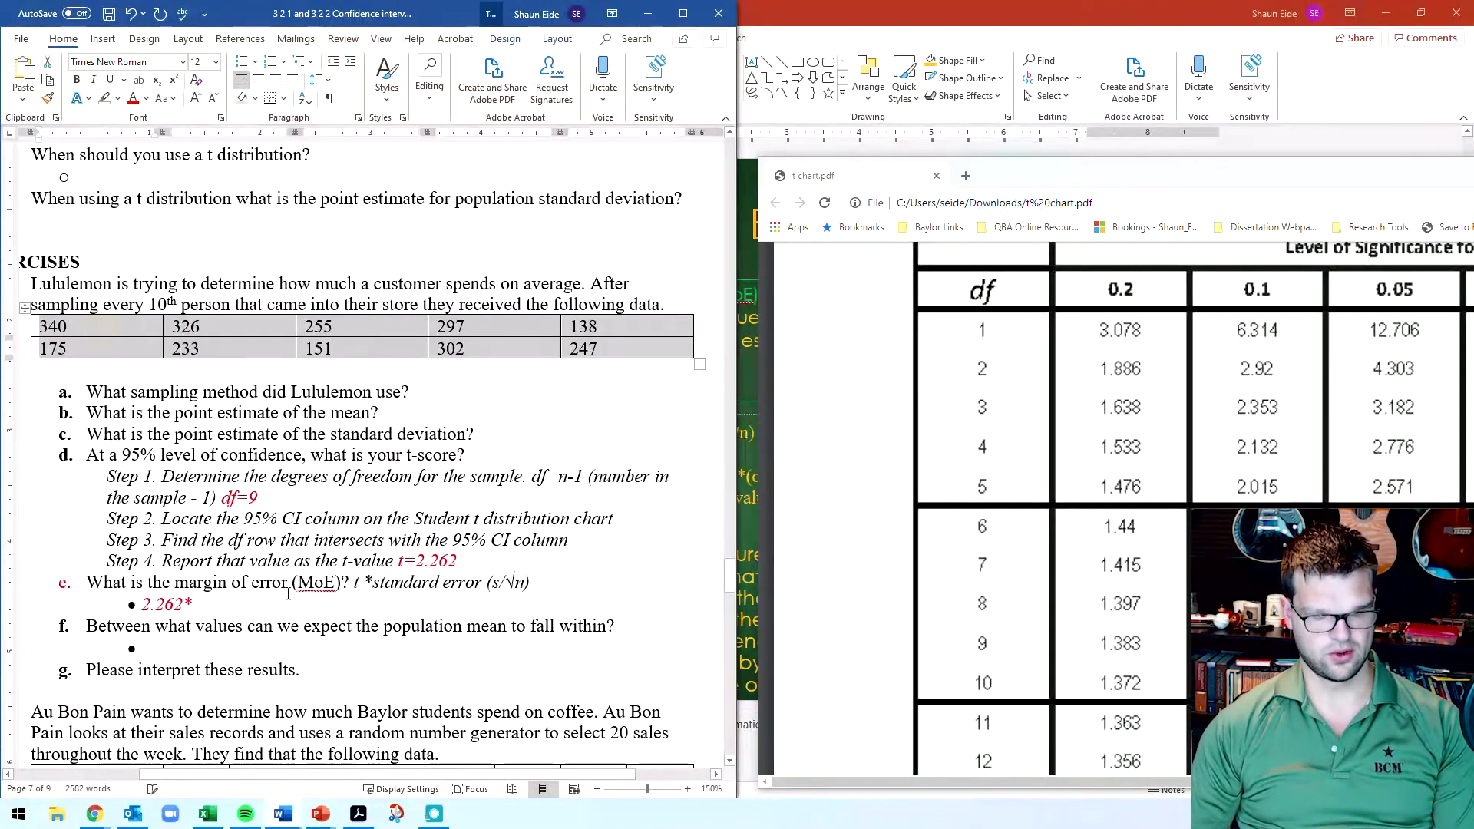
Step: Paste the ten sales values into a new blank workbook placed on the right half
left_click(208, 814)
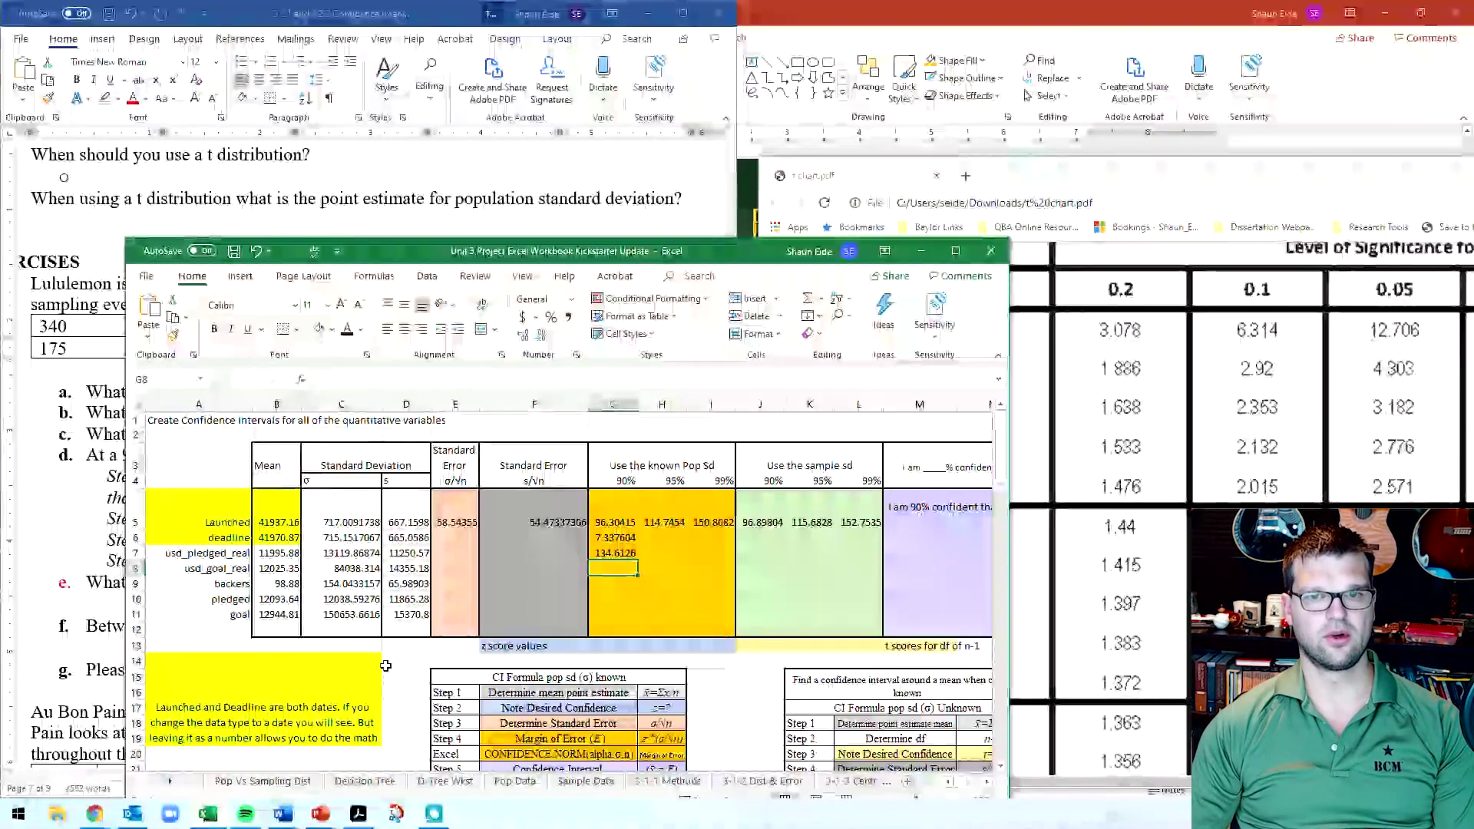
left_click(146, 276)
left_click(164, 345)
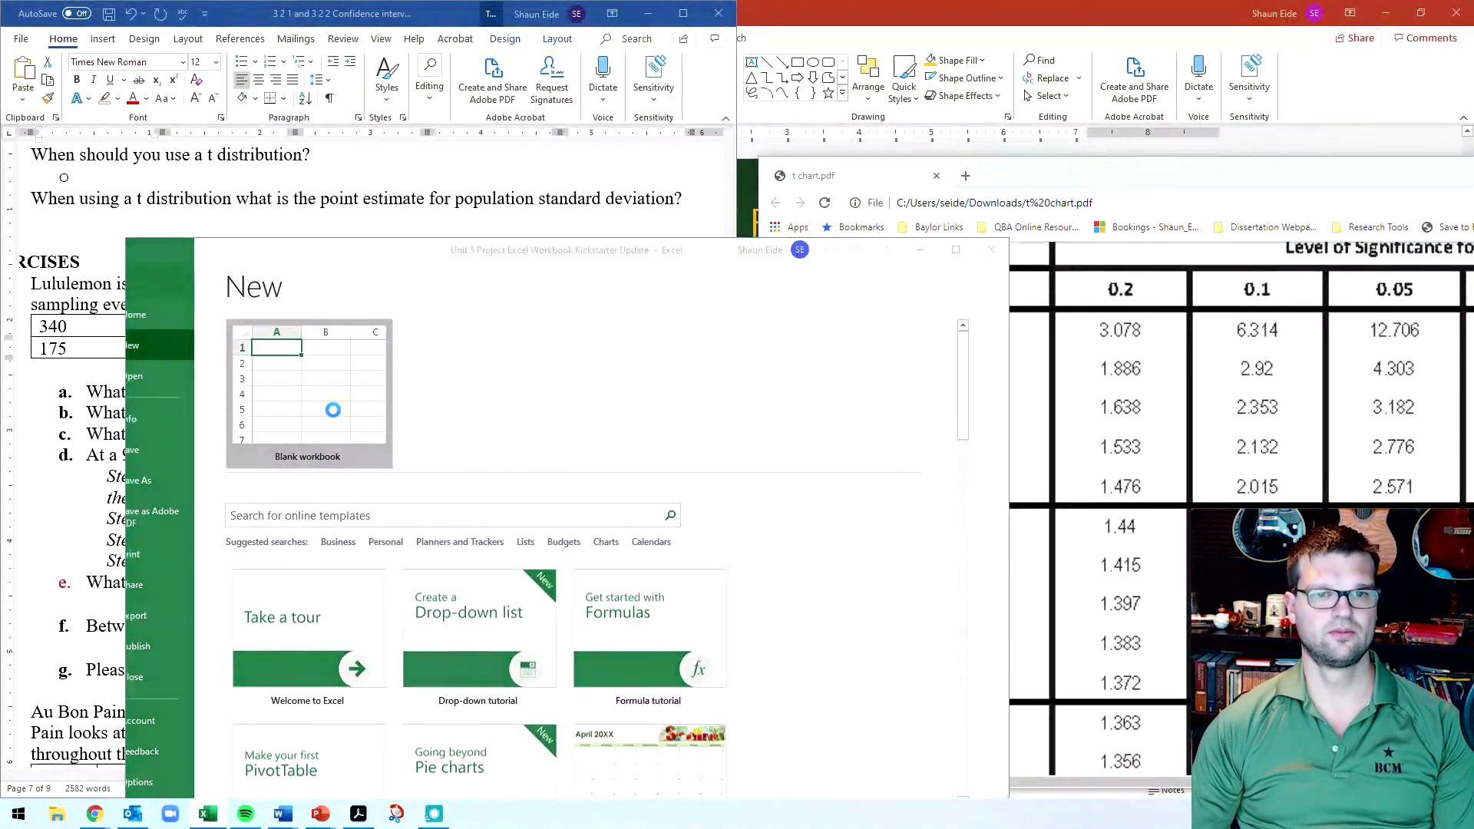
left_click(328, 403)
key("ctrl+v")
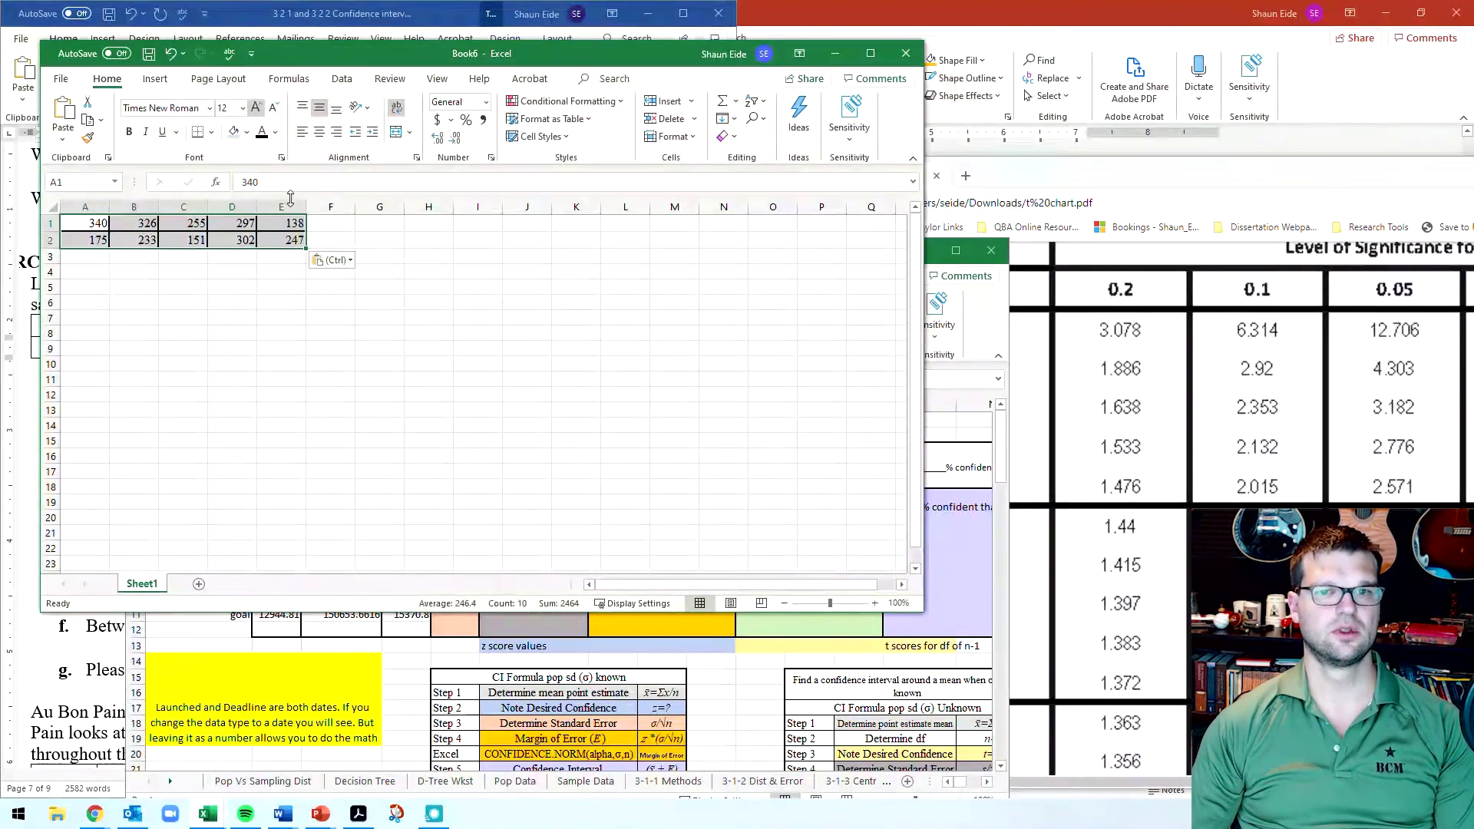
left_click(964, 482)
left_click(919, 250)
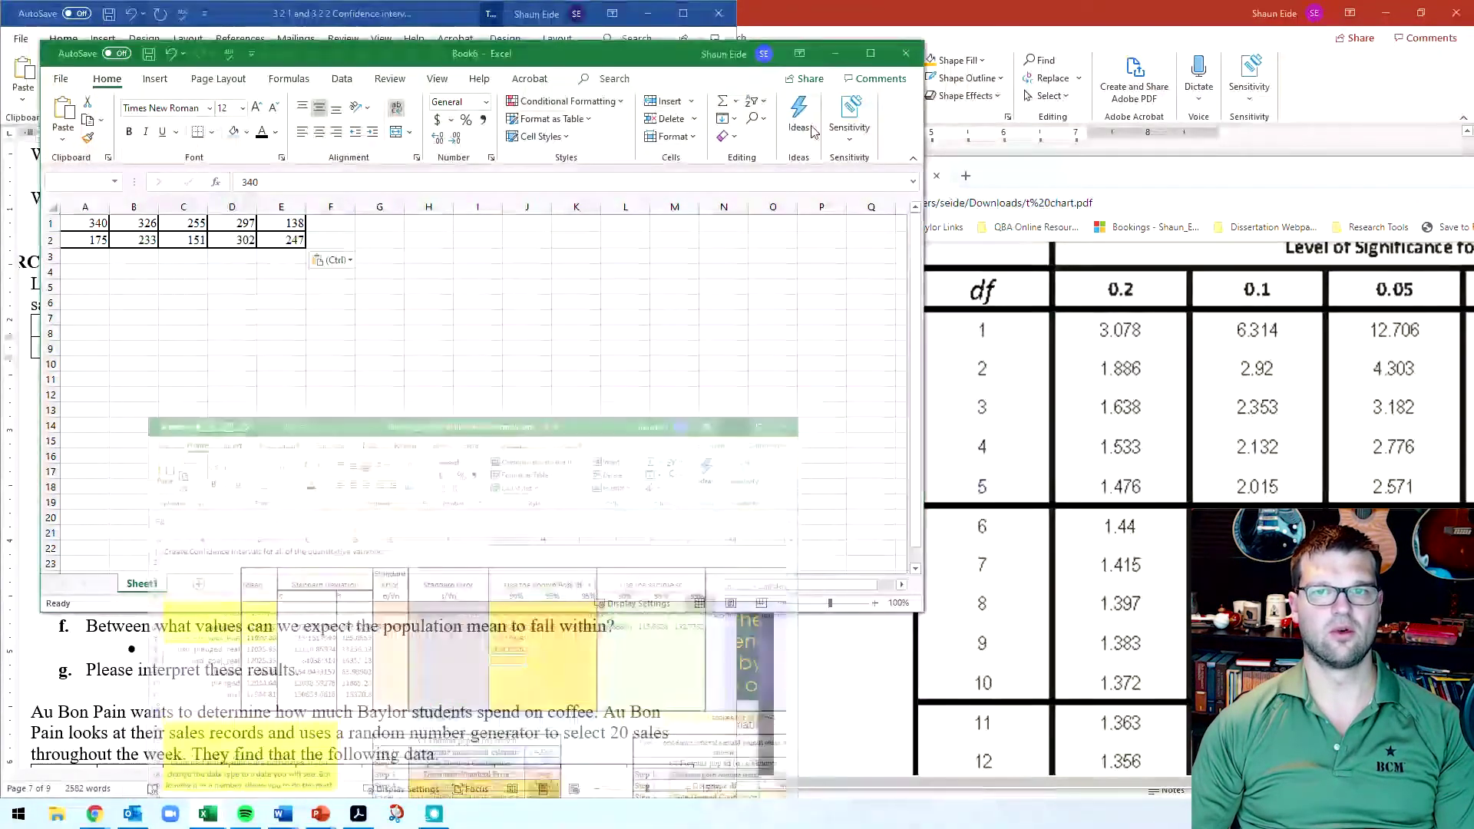
left_click_drag(532, 48, 1239, 88)
Step: Compute the standard error 22.84061 in D8 with =STDEV.S(A1:E2)/sqrt(10)
left_click(925, 369)
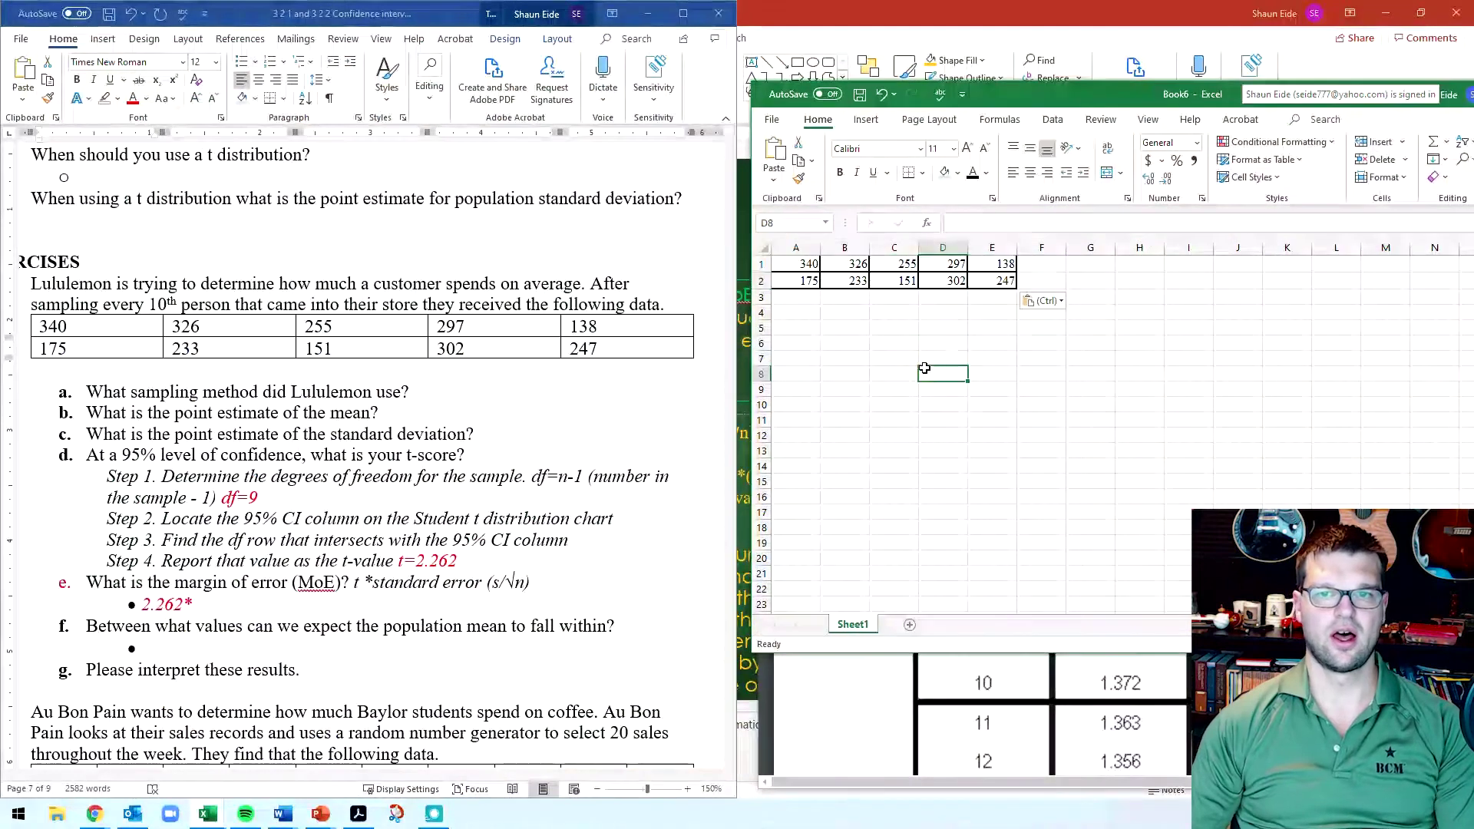
type("=st")
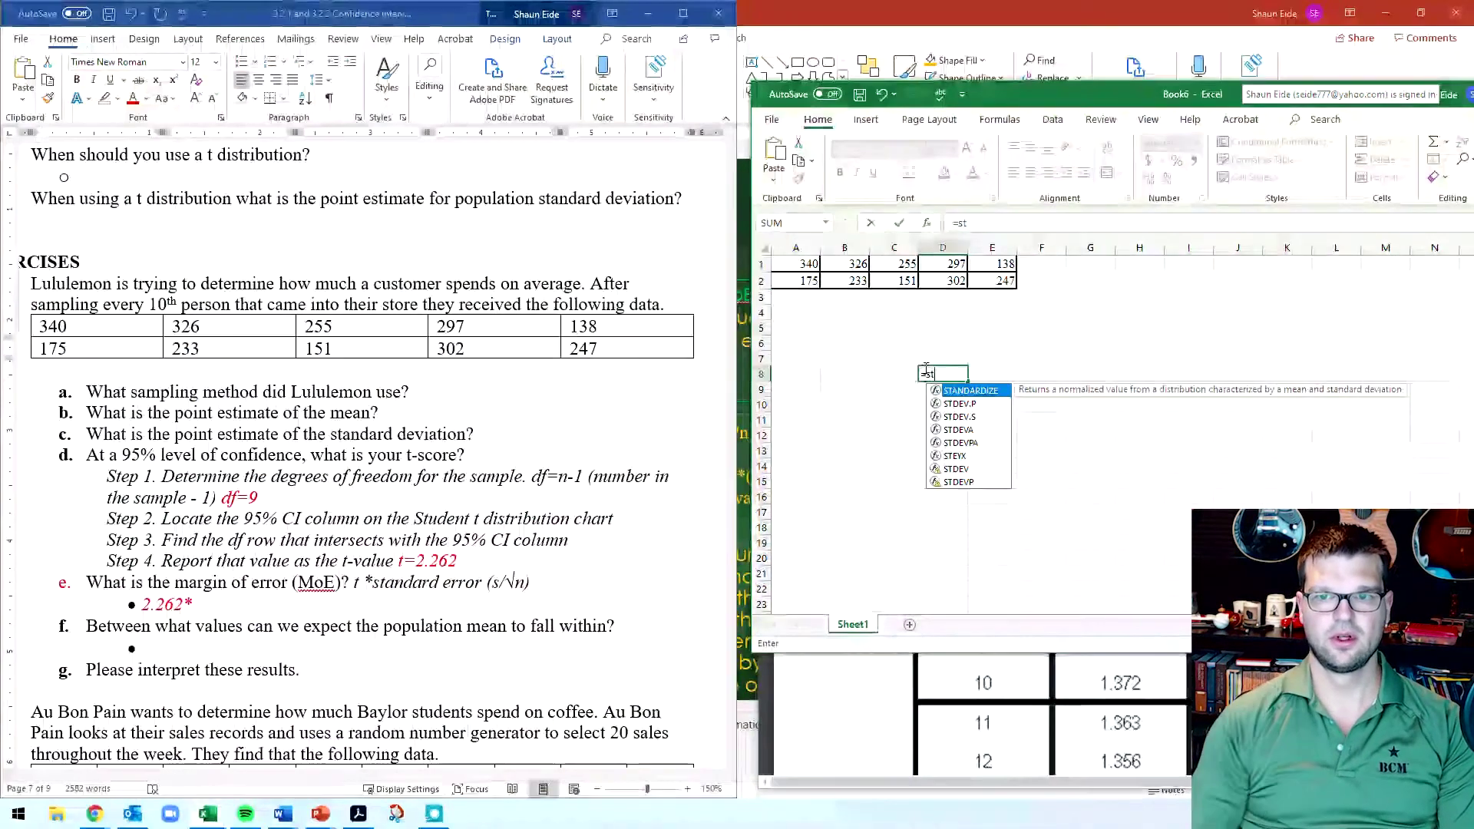
left_click(961, 417)
double_click(960, 417)
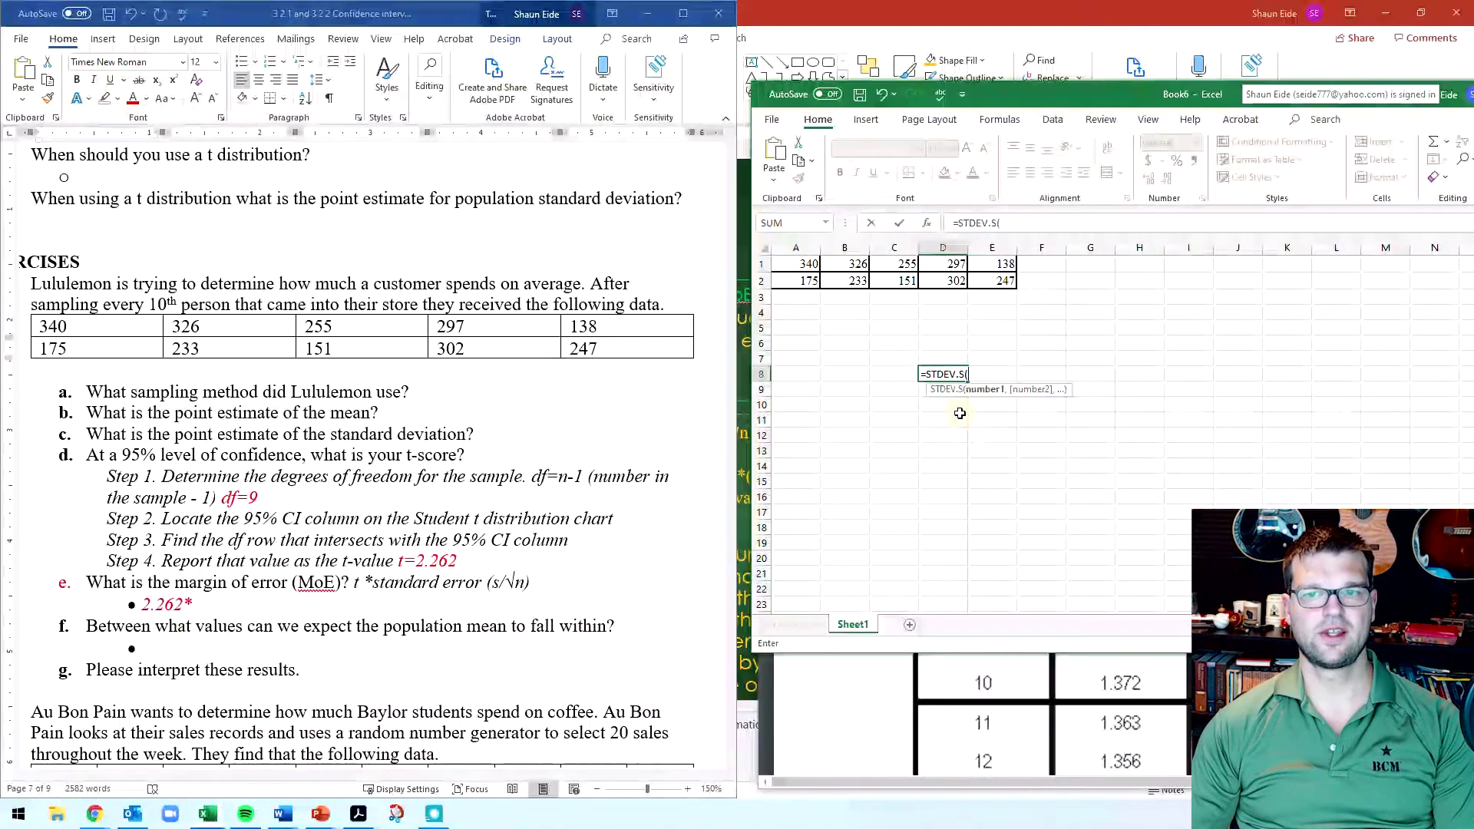
left_click_drag(798, 263, 995, 284)
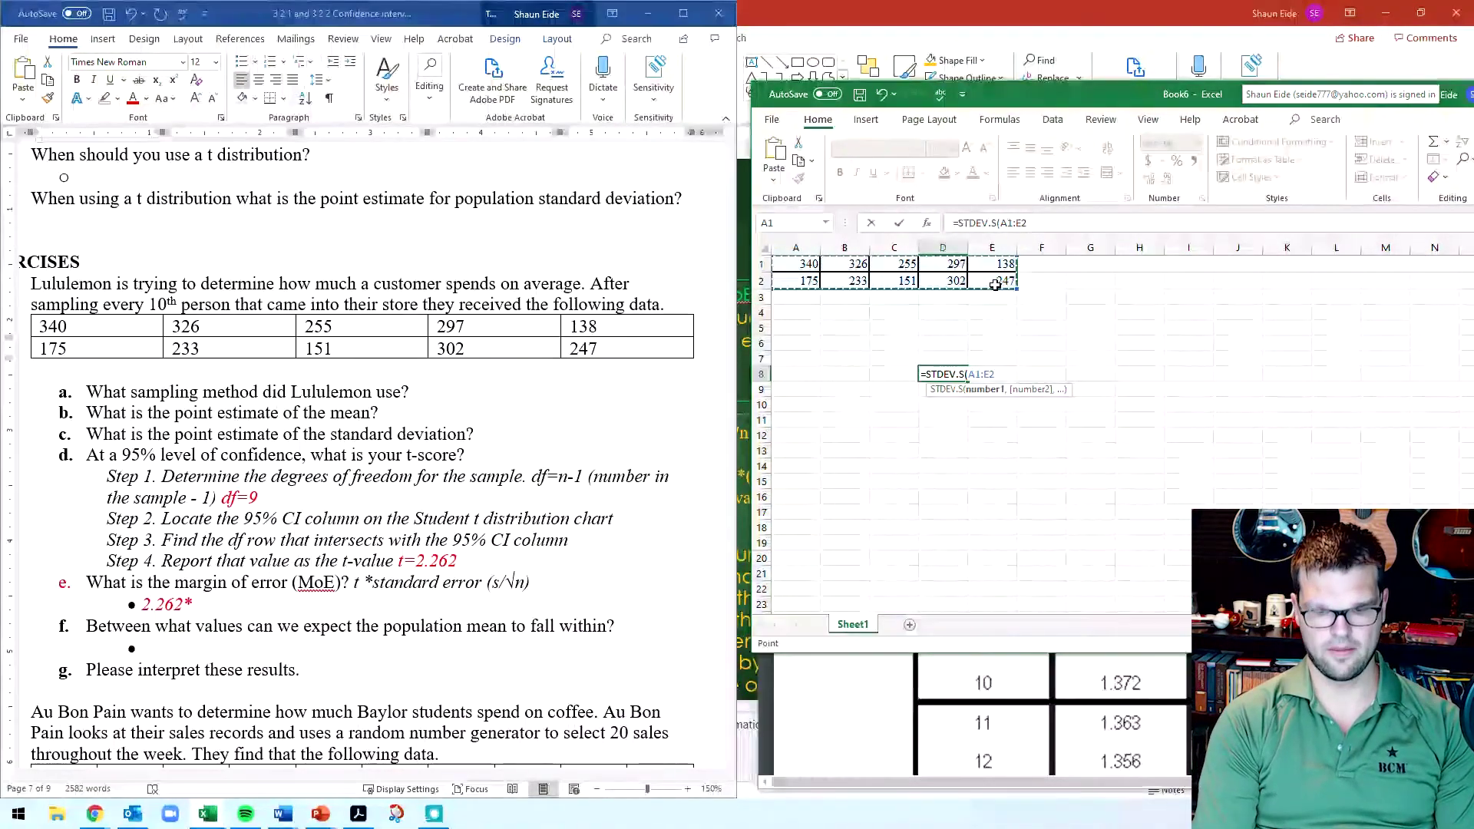
type(")/")
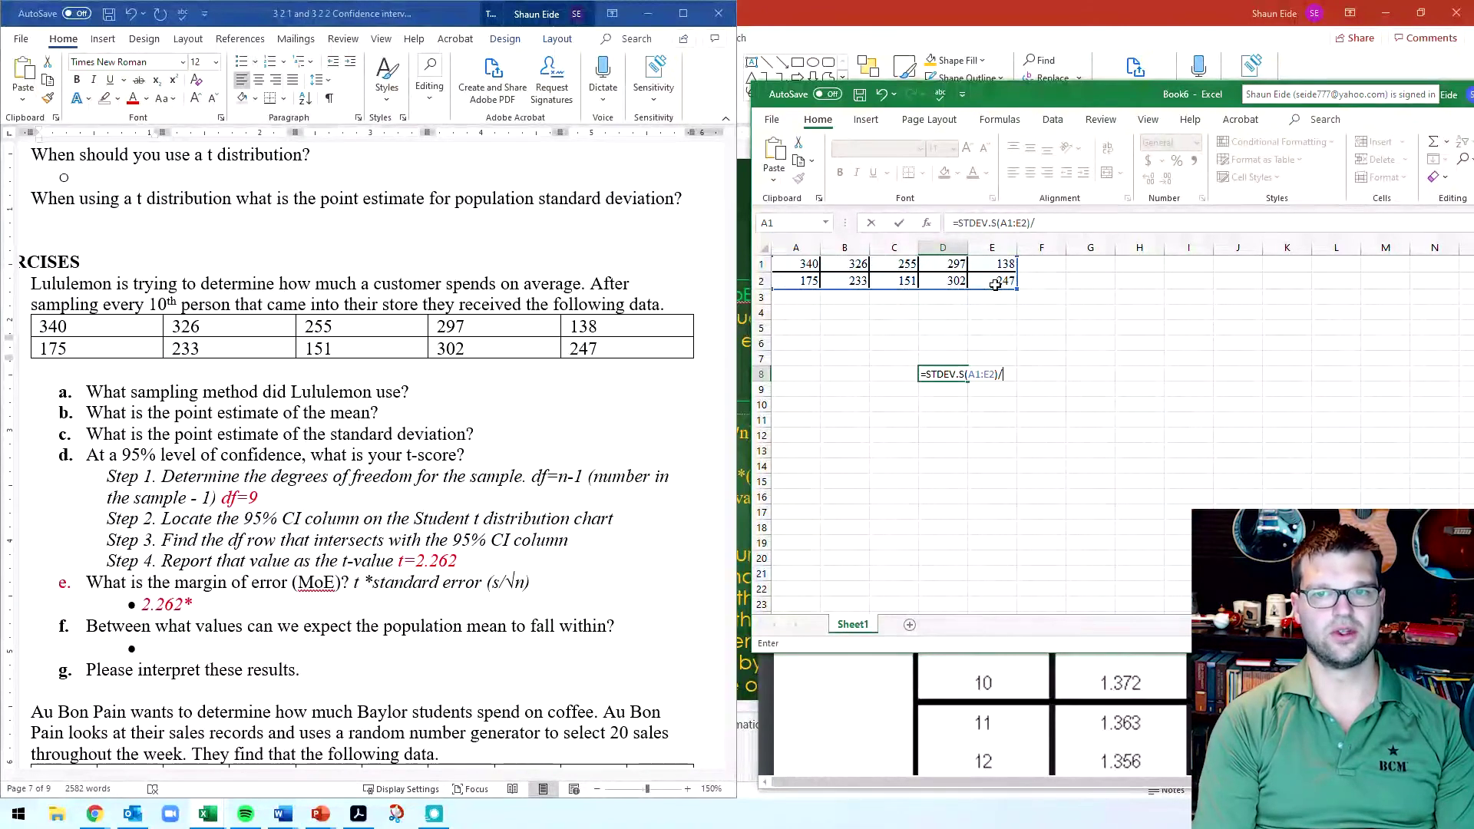
type("sqrt(")
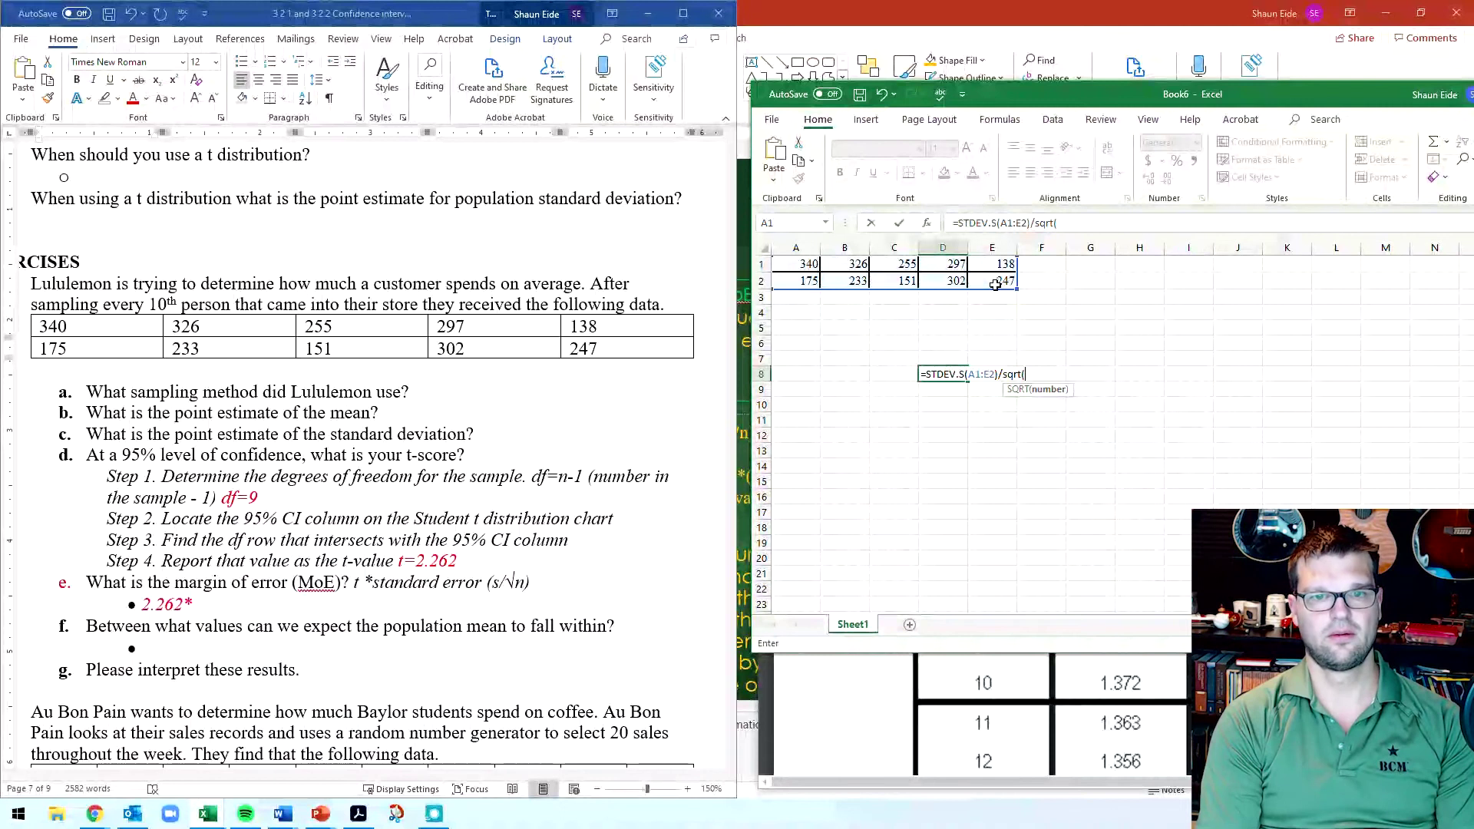
type("10)")
key("Return")
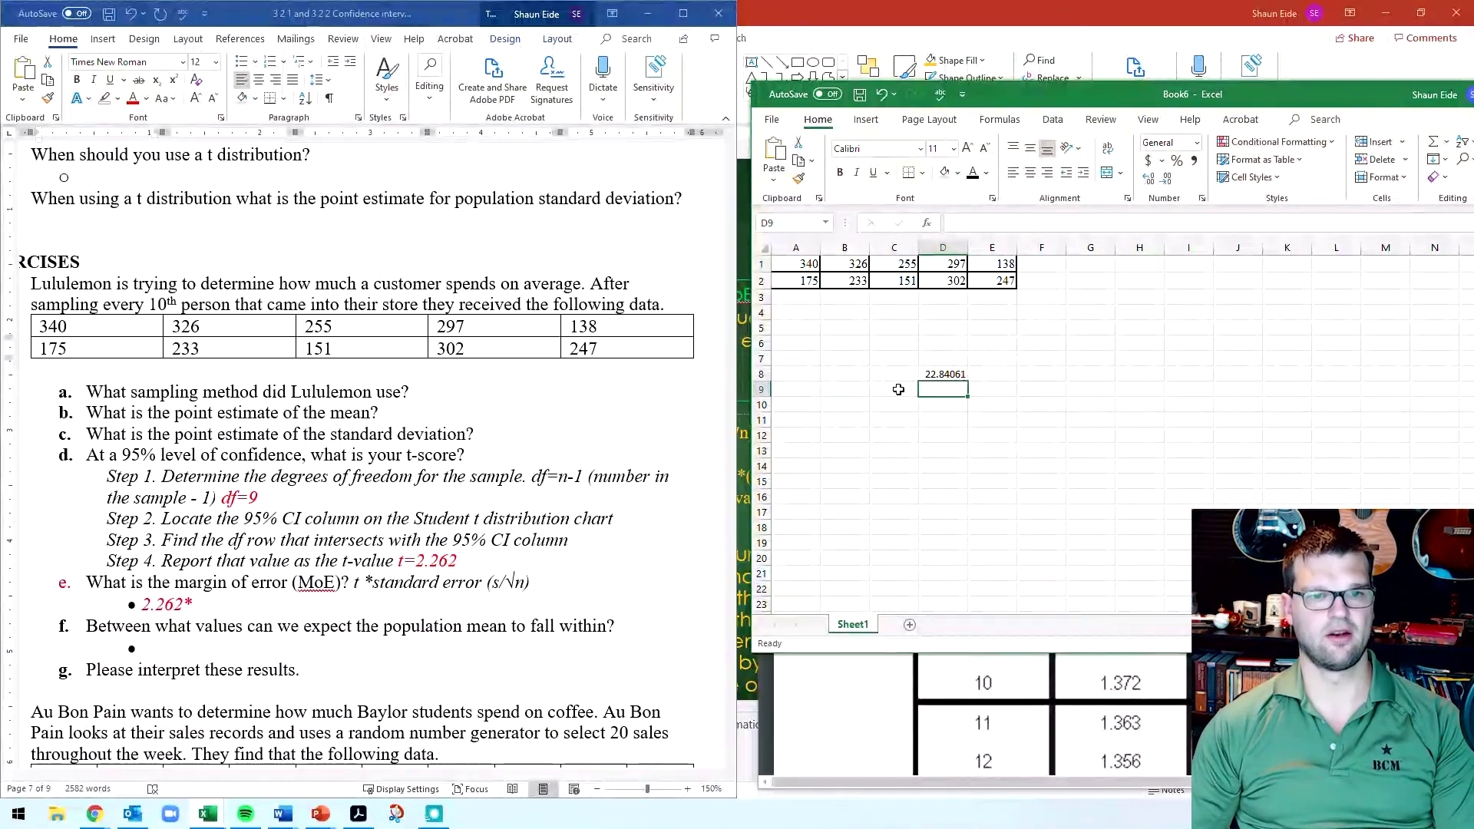
Step: Compute the margin of error 51.66545 in C8 with =D8*2.262
left_click(381, 645)
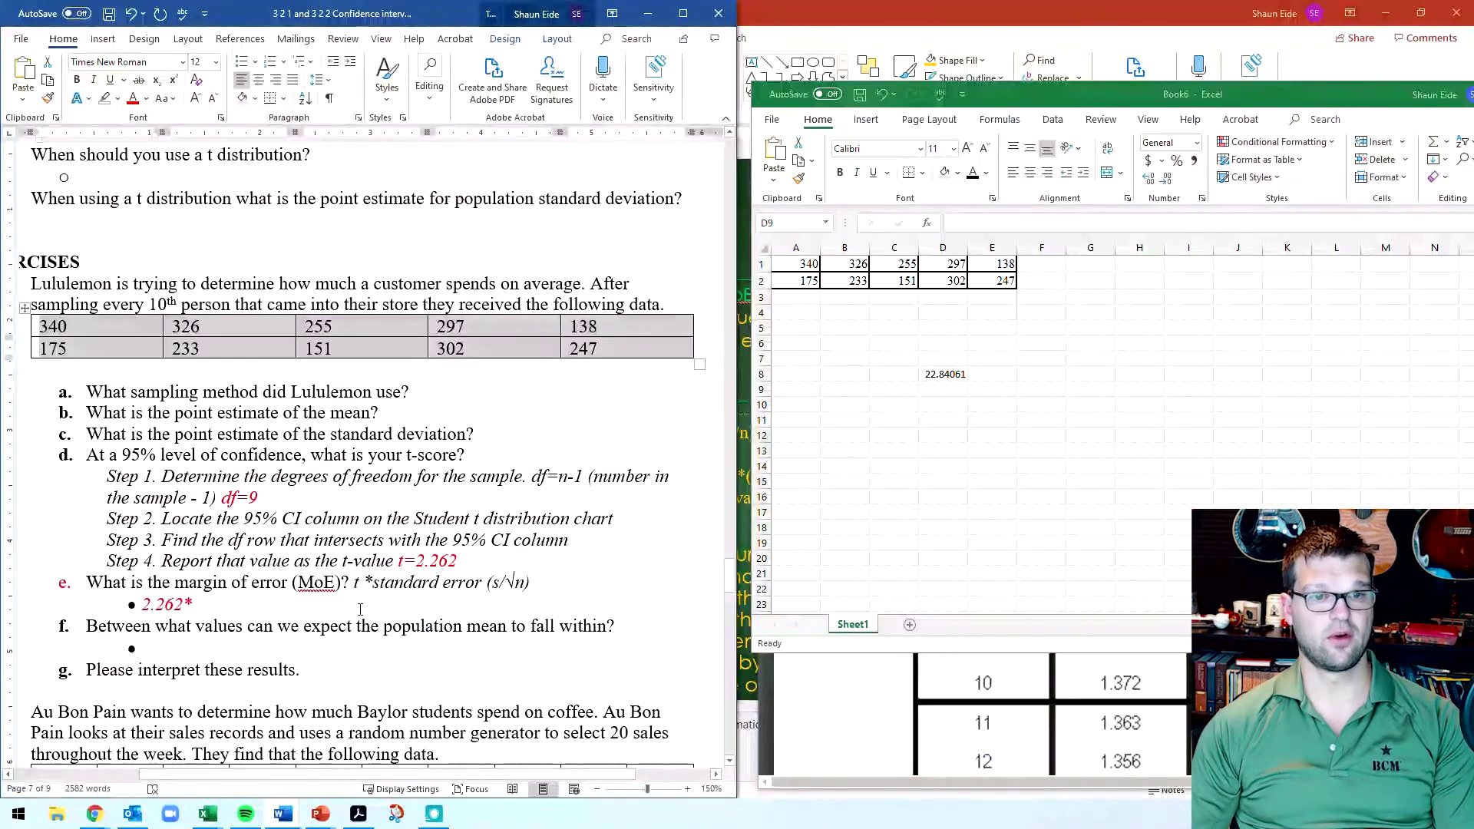
double_click(895, 373)
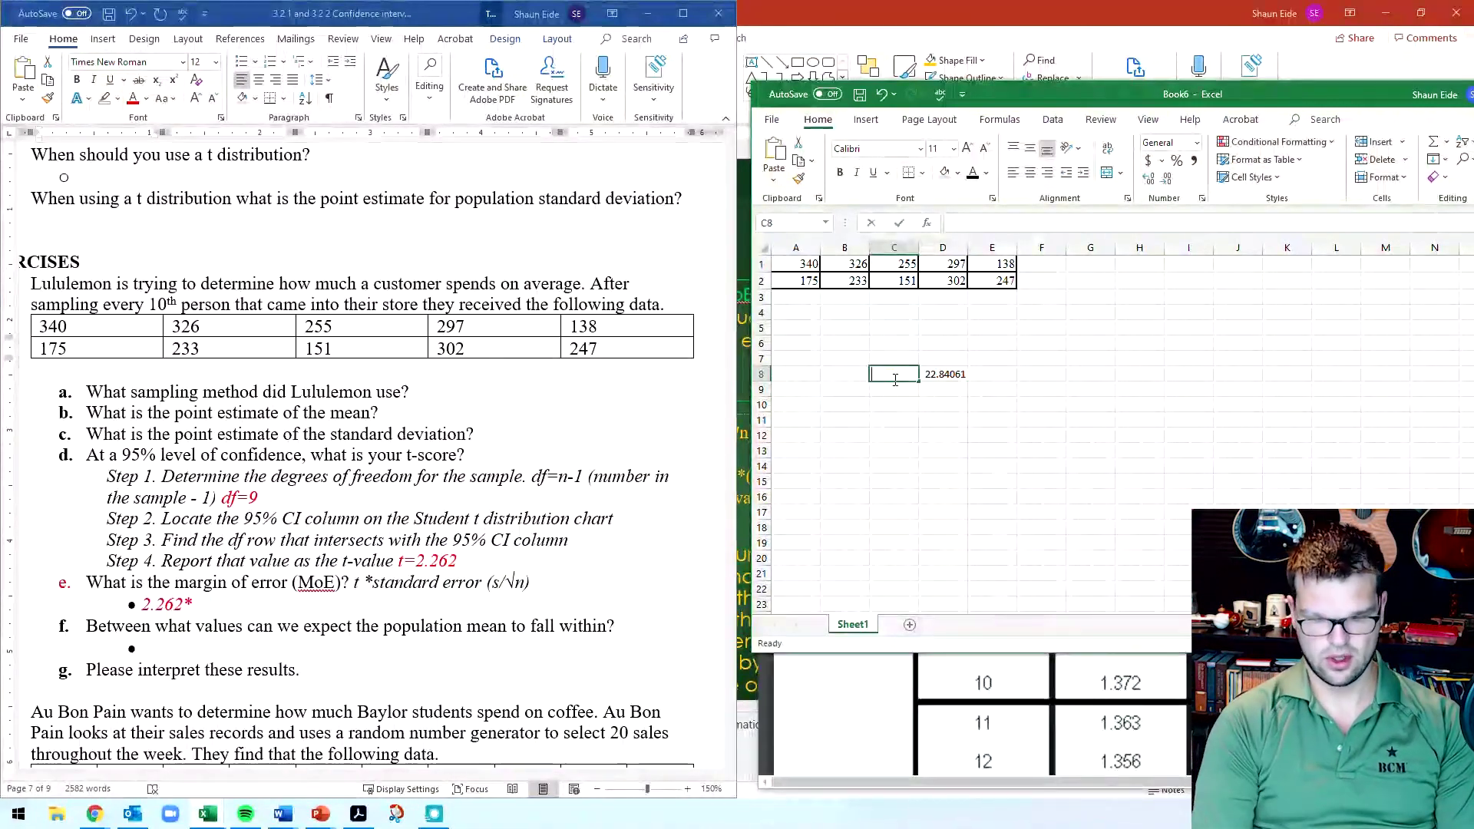
type("=")
left_click(943, 374)
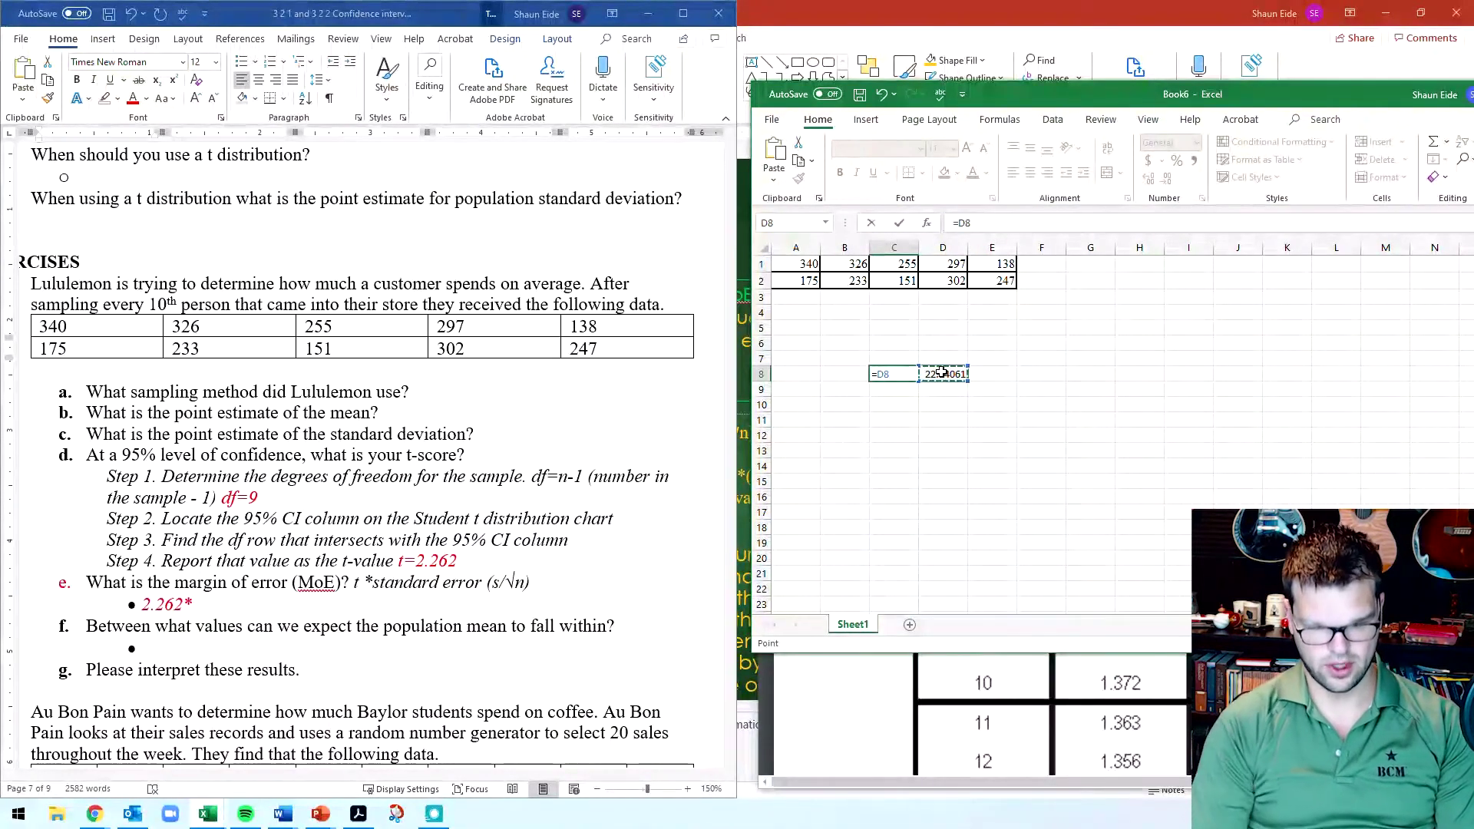
type("*")
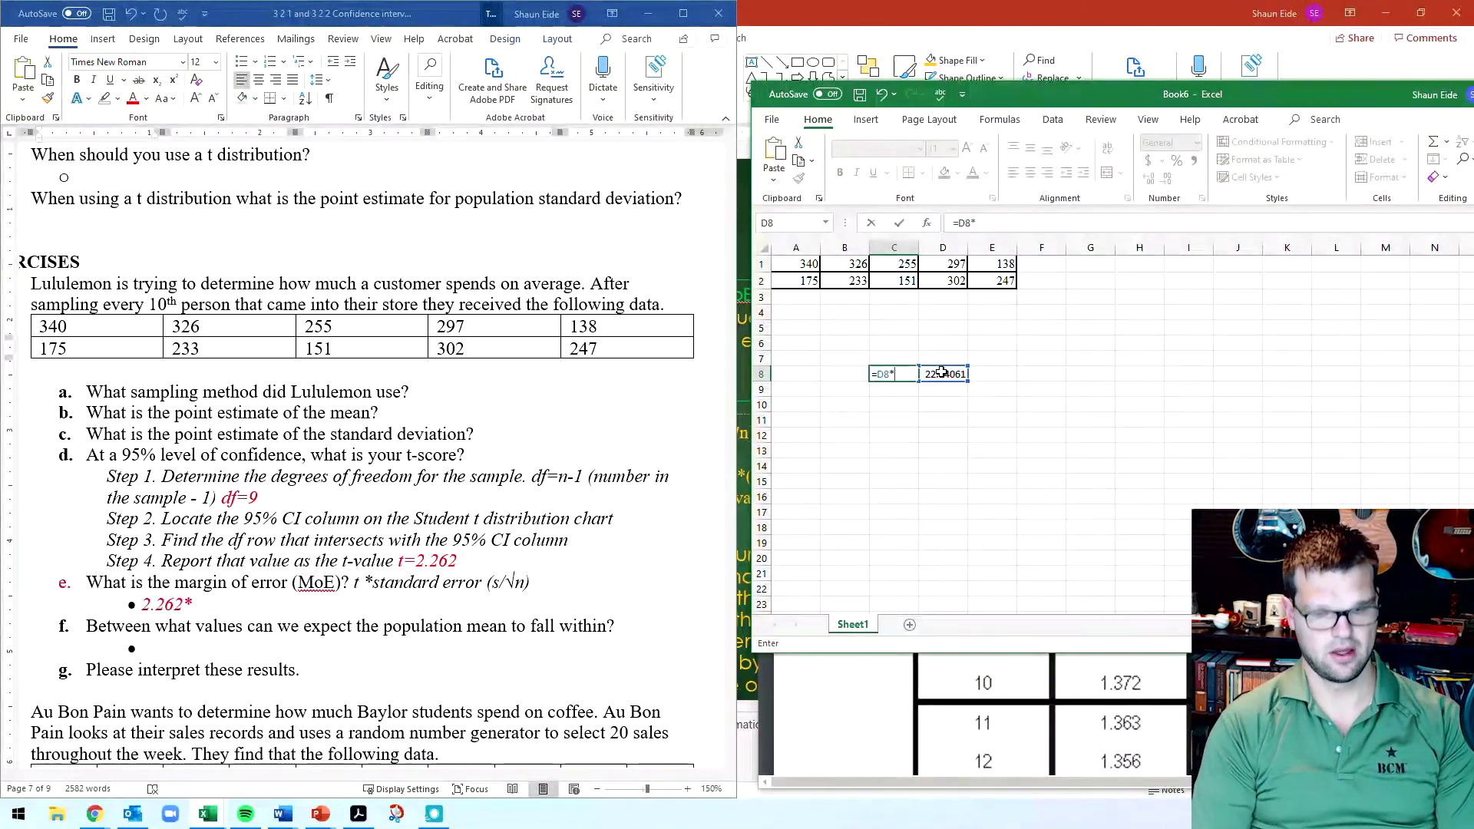
type("2.262")
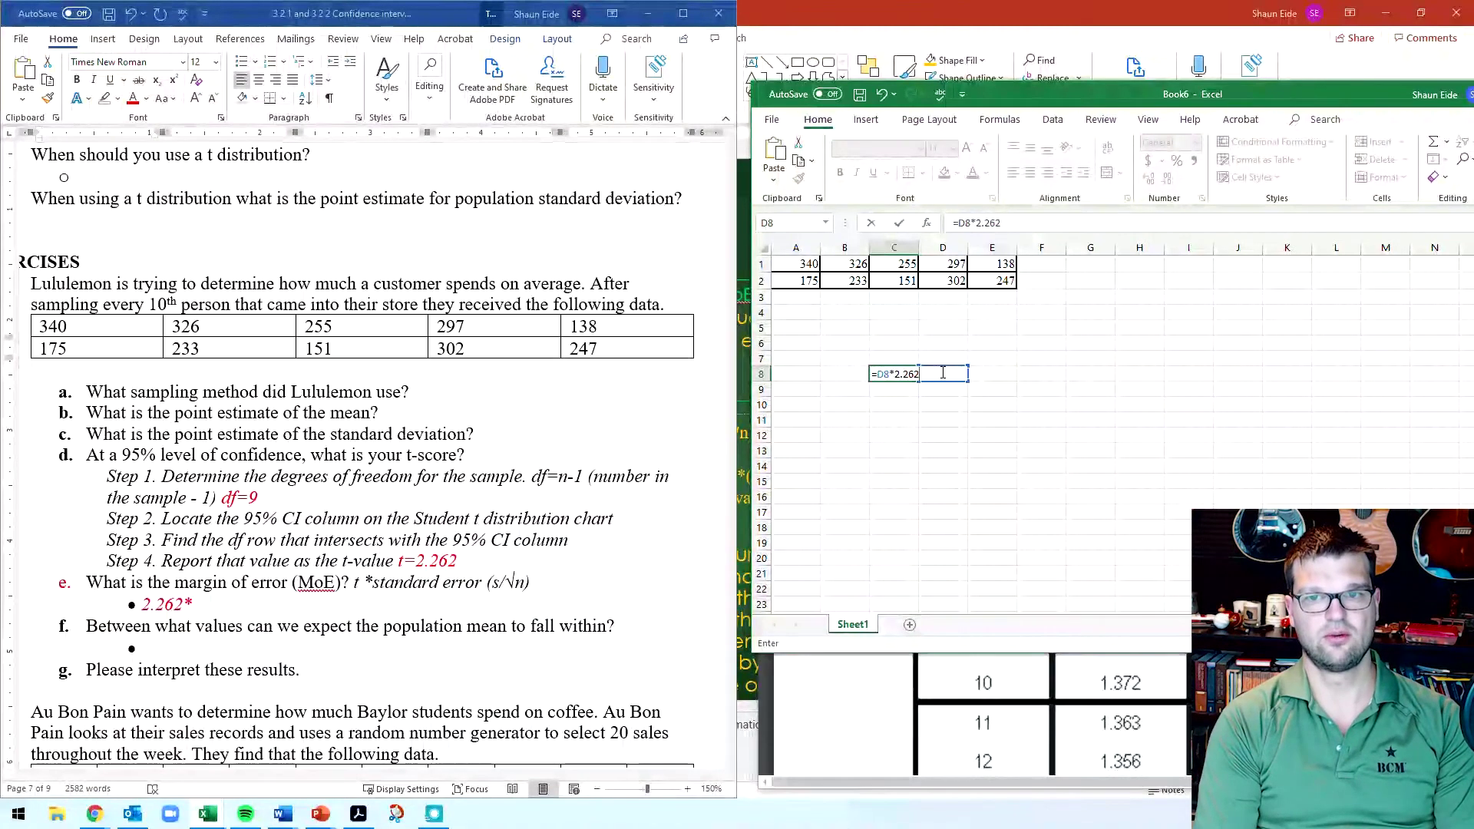
key("Return")
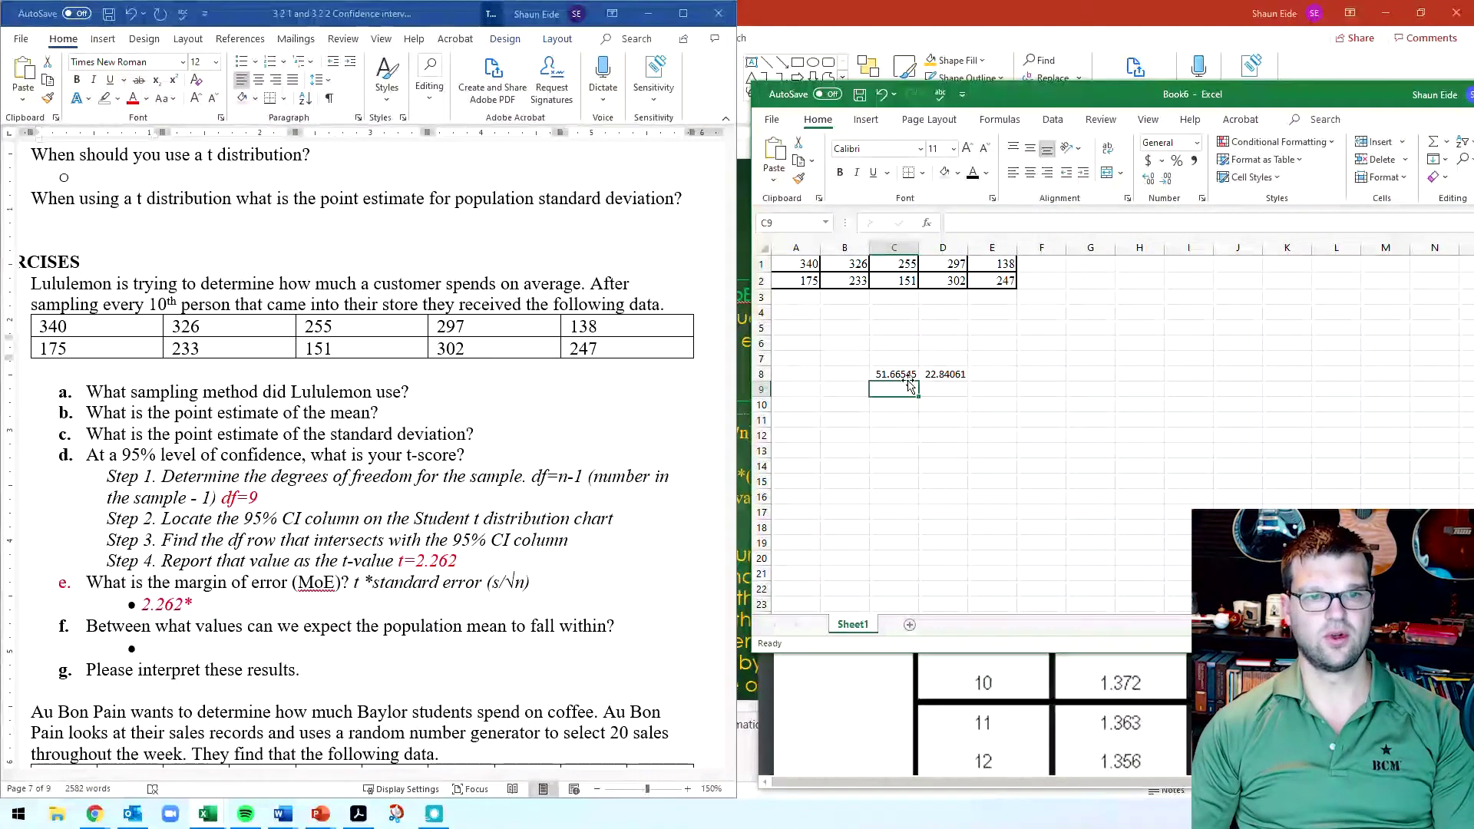
left_click(882, 374)
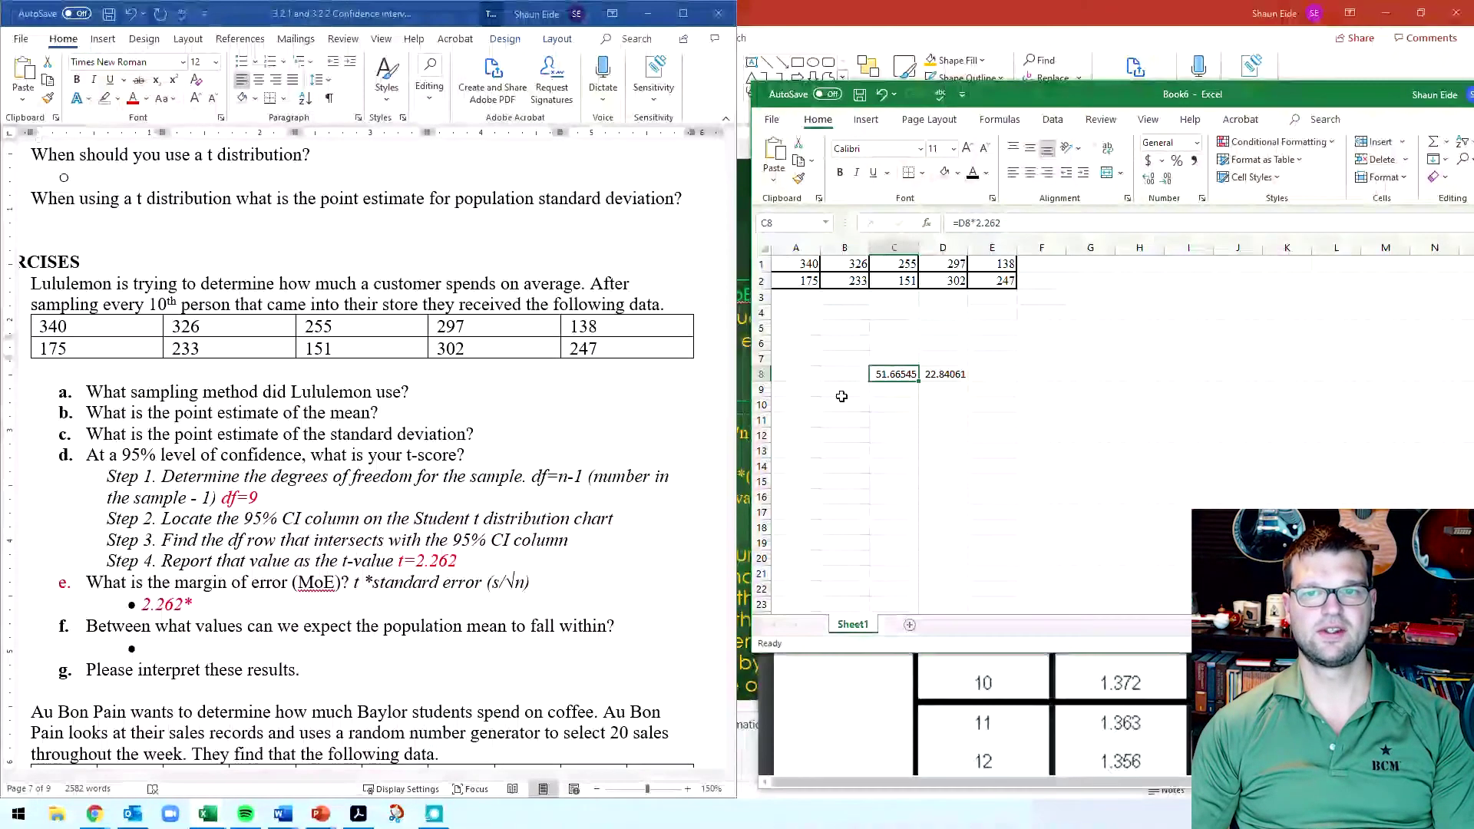
left_click(212, 607)
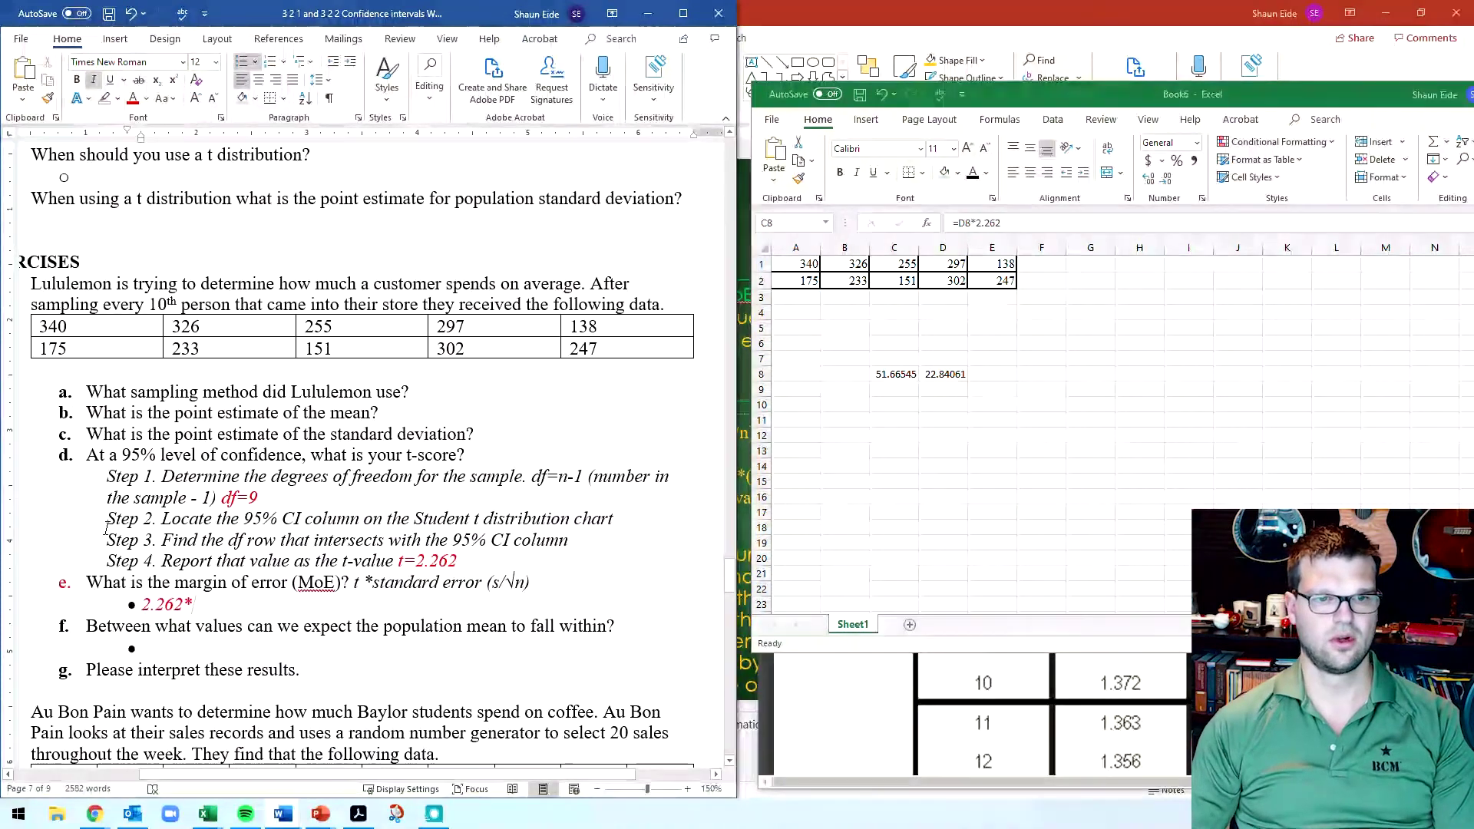
type("22.")
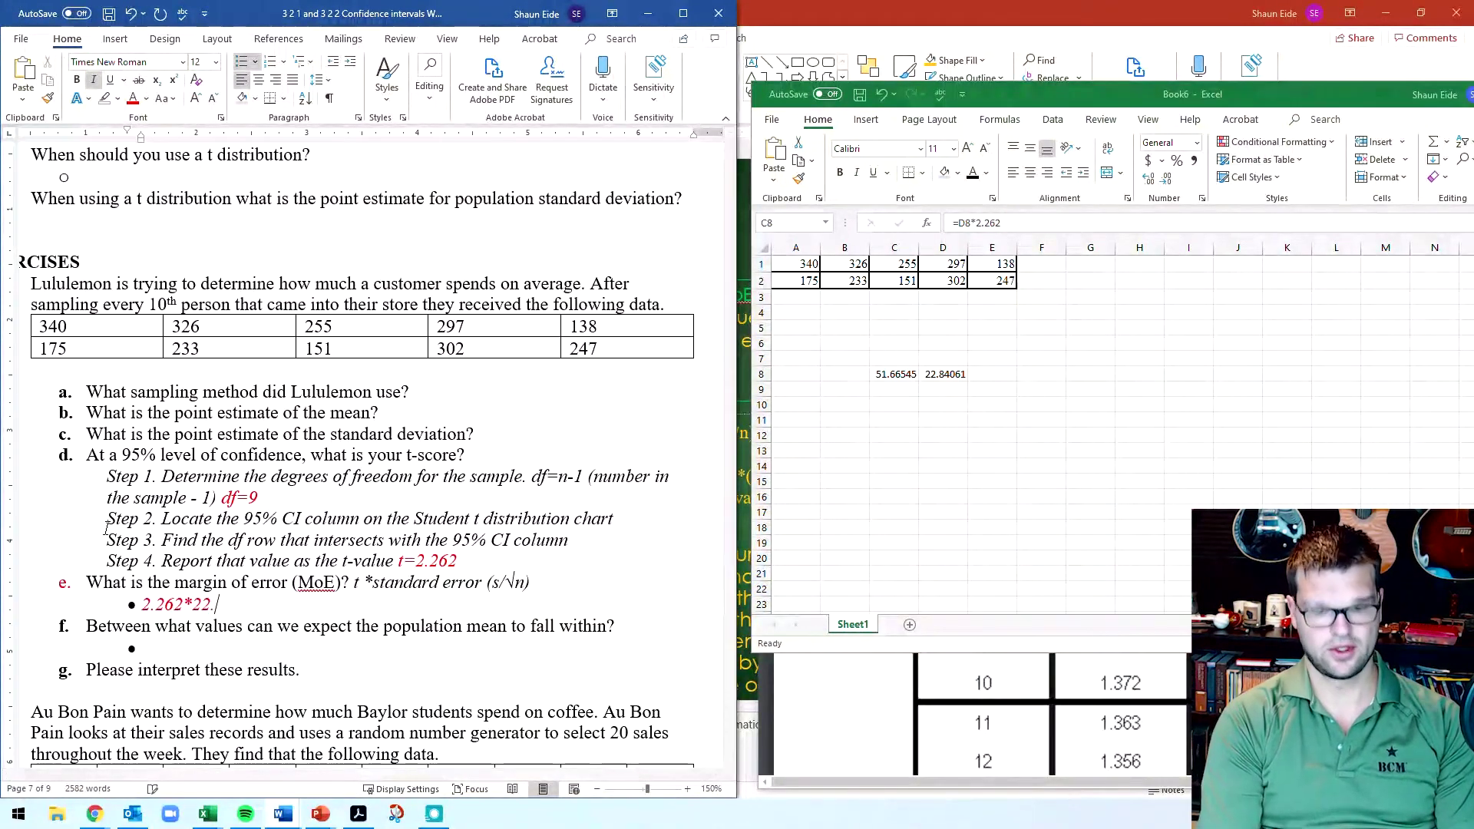
type("84")
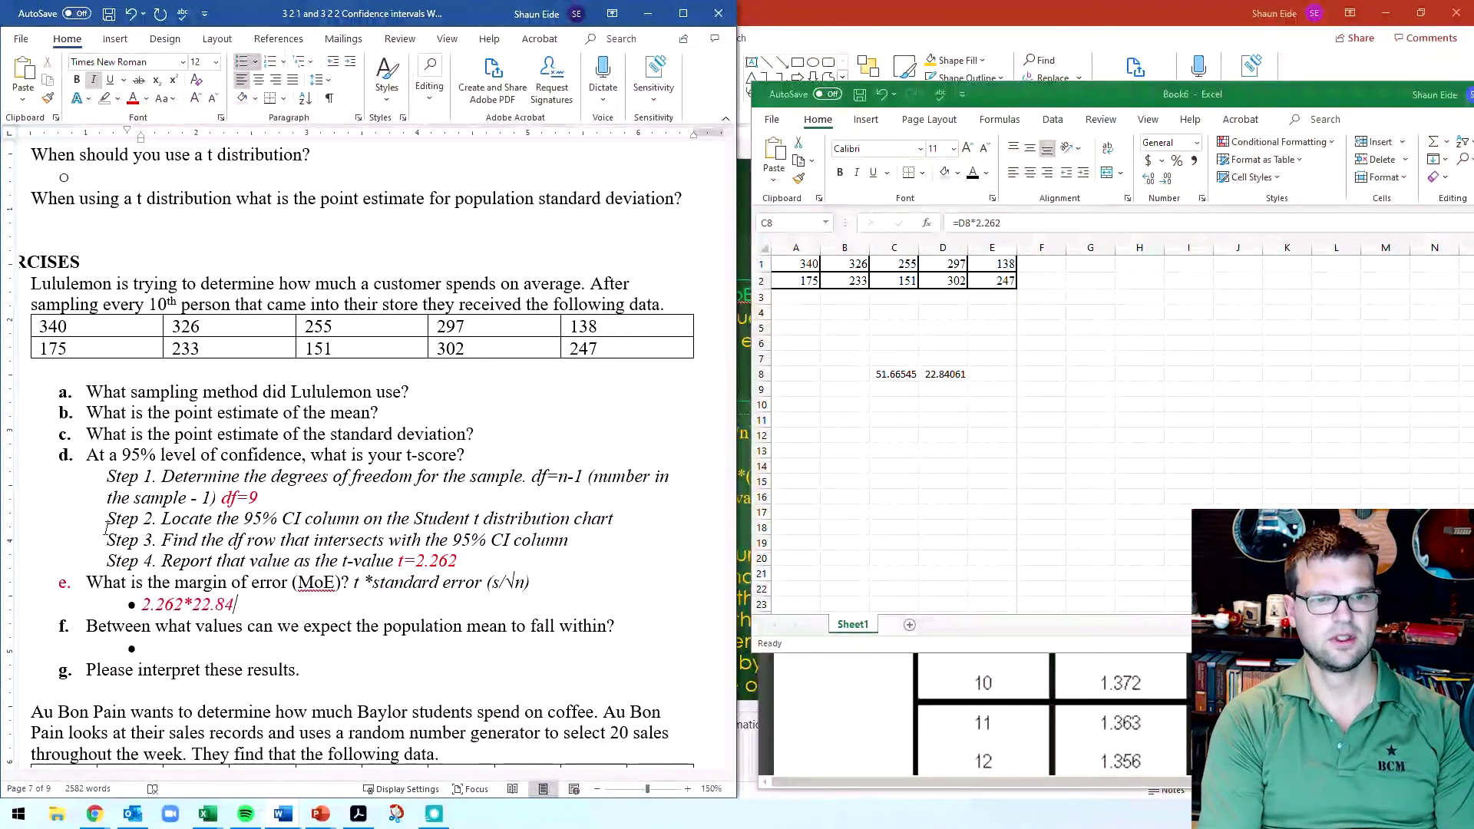
type("=")
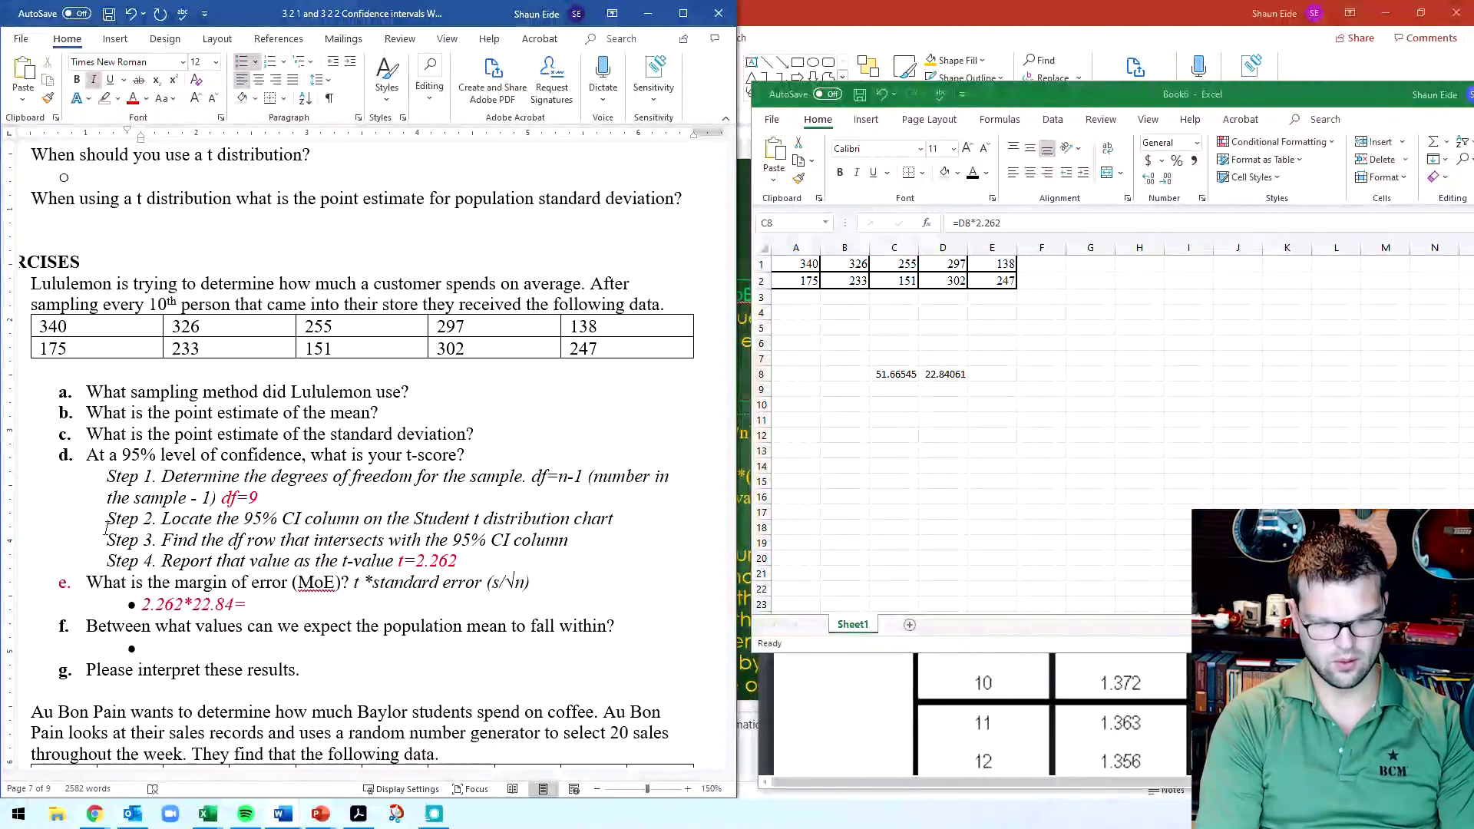
type("51.665")
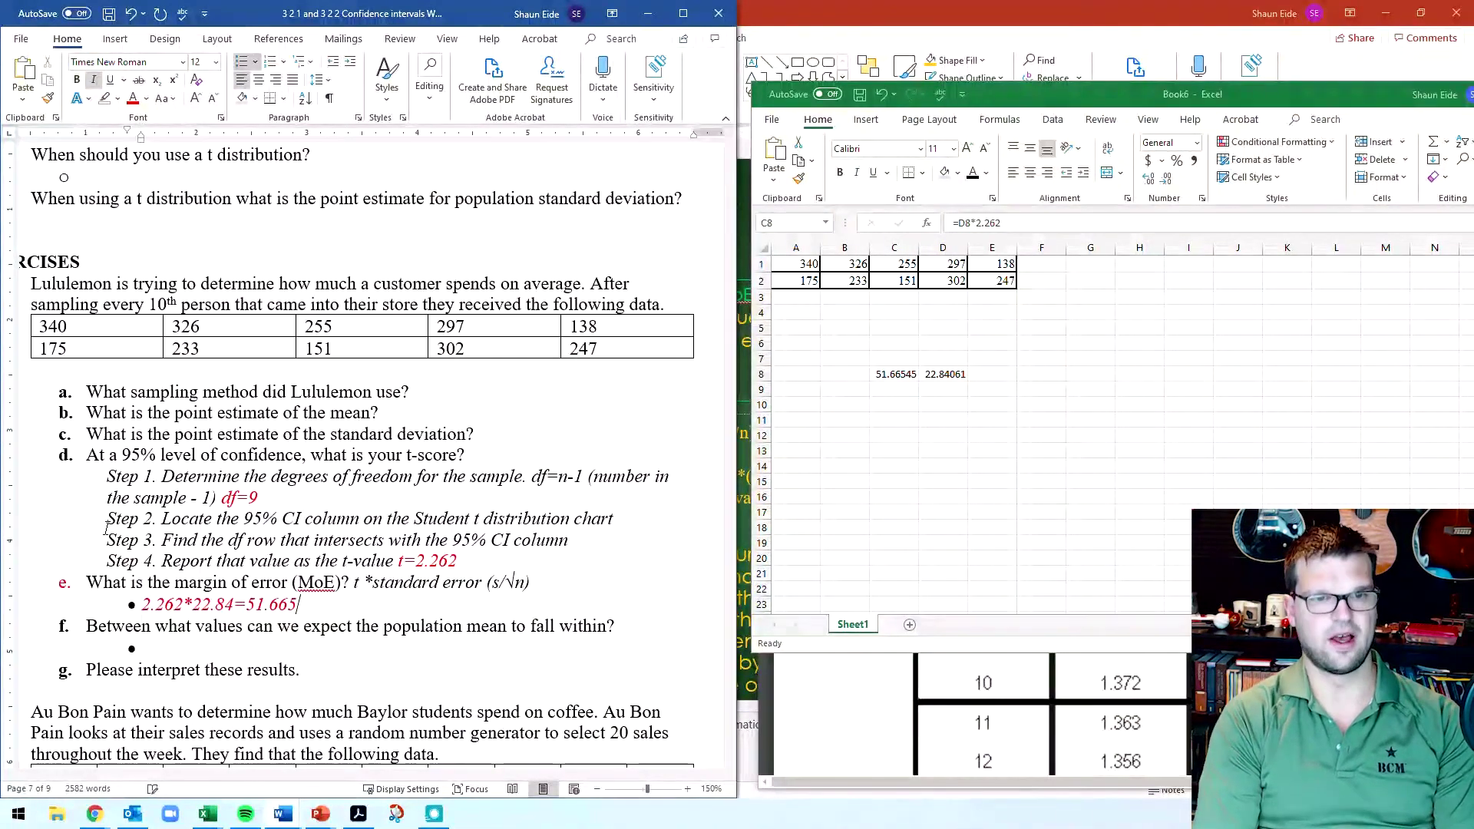
left_click(142, 615)
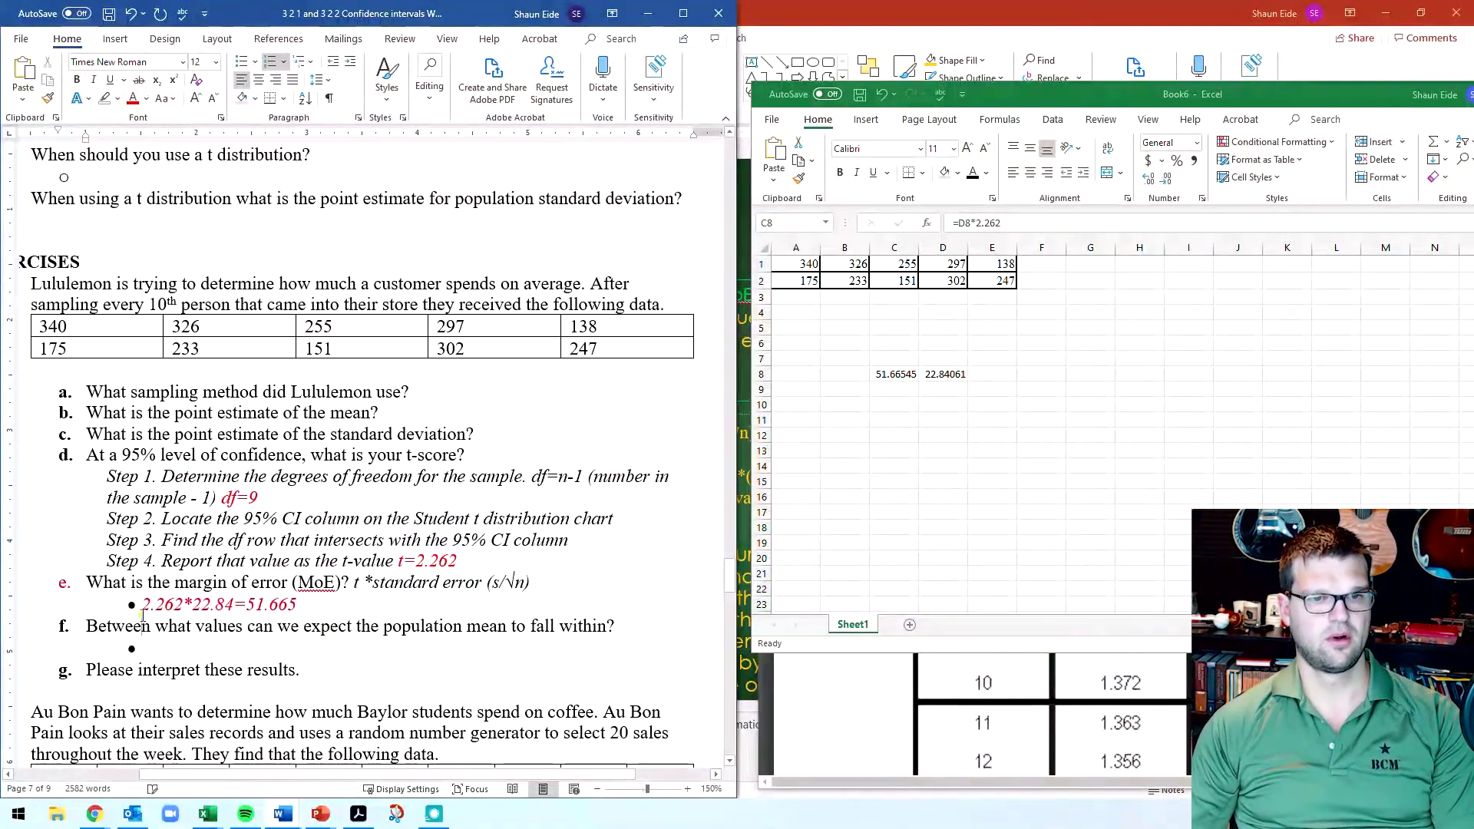
left_click(139, 604)
type("Margi")
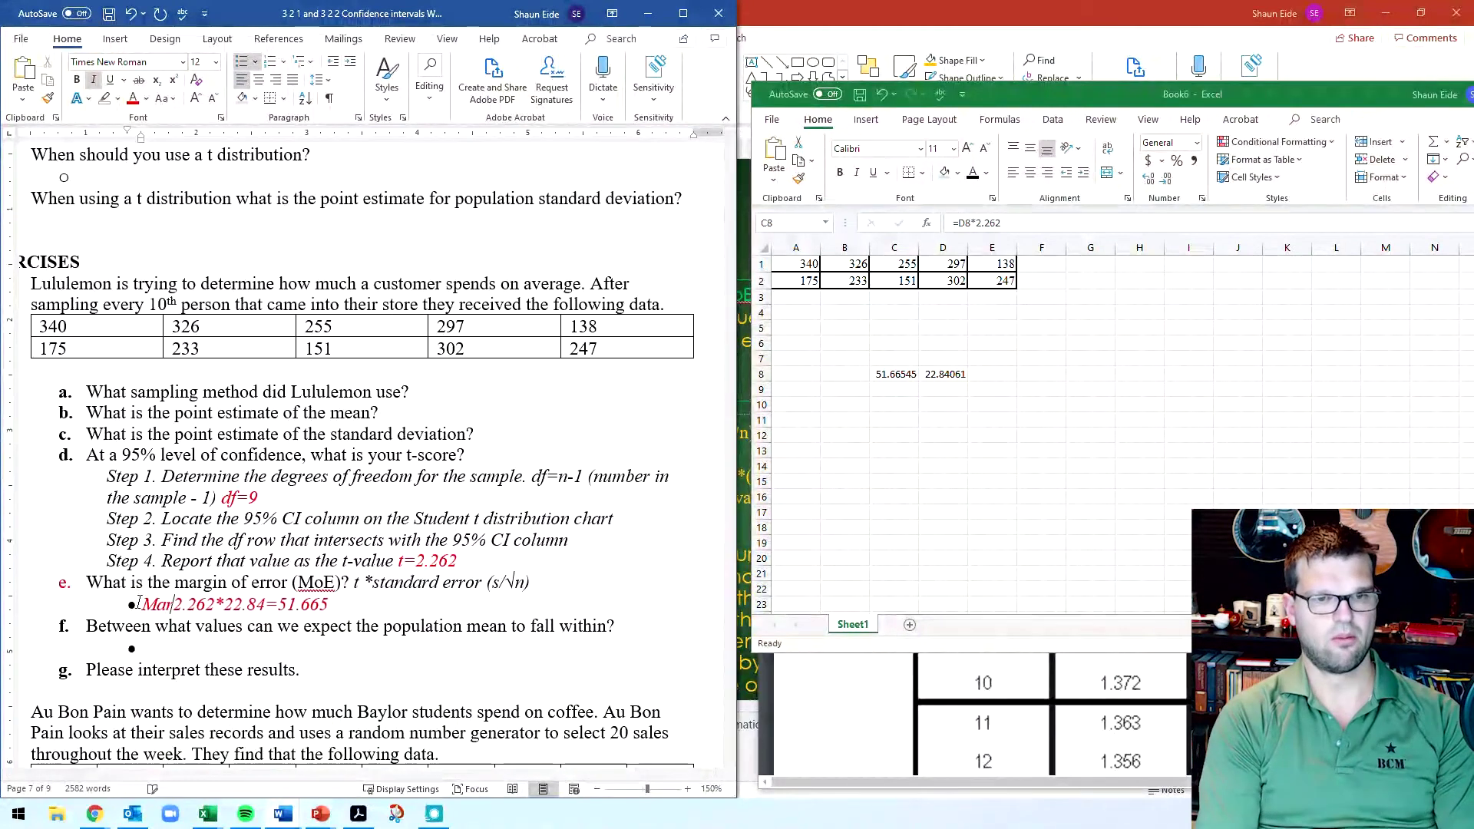
type("n of error")
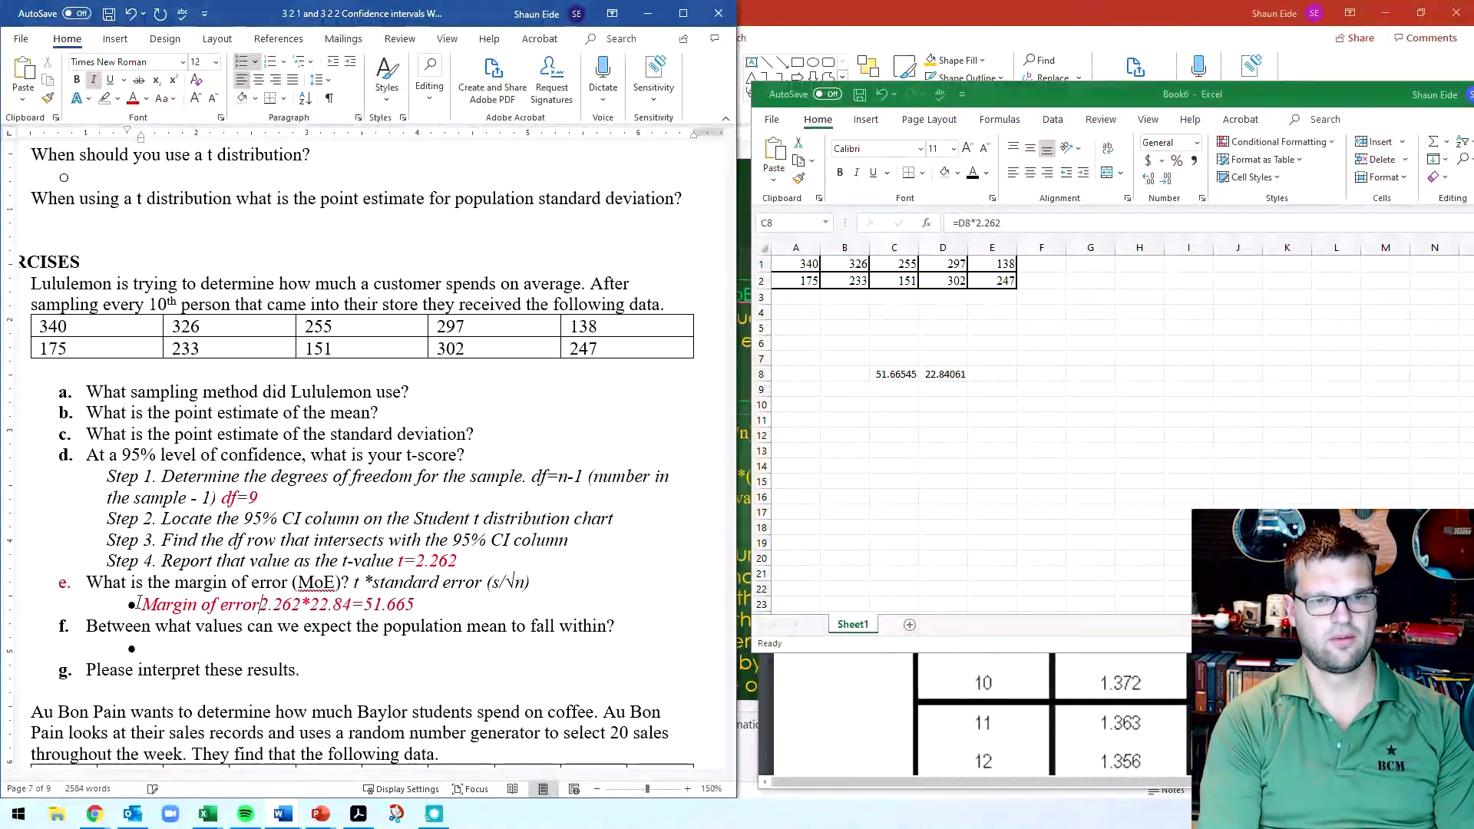
type("=")
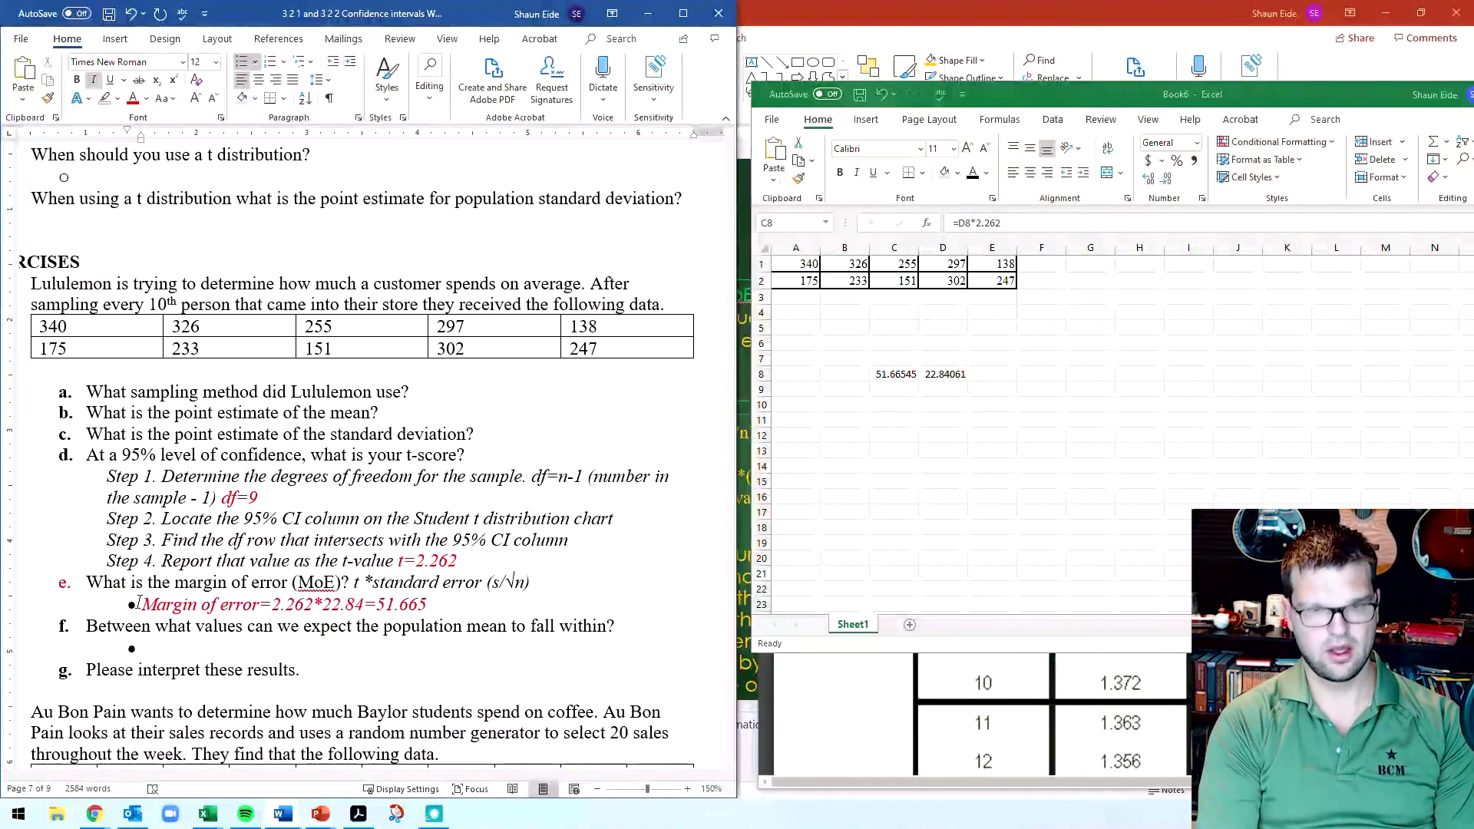
left_click(433, 603)
double_click(420, 604)
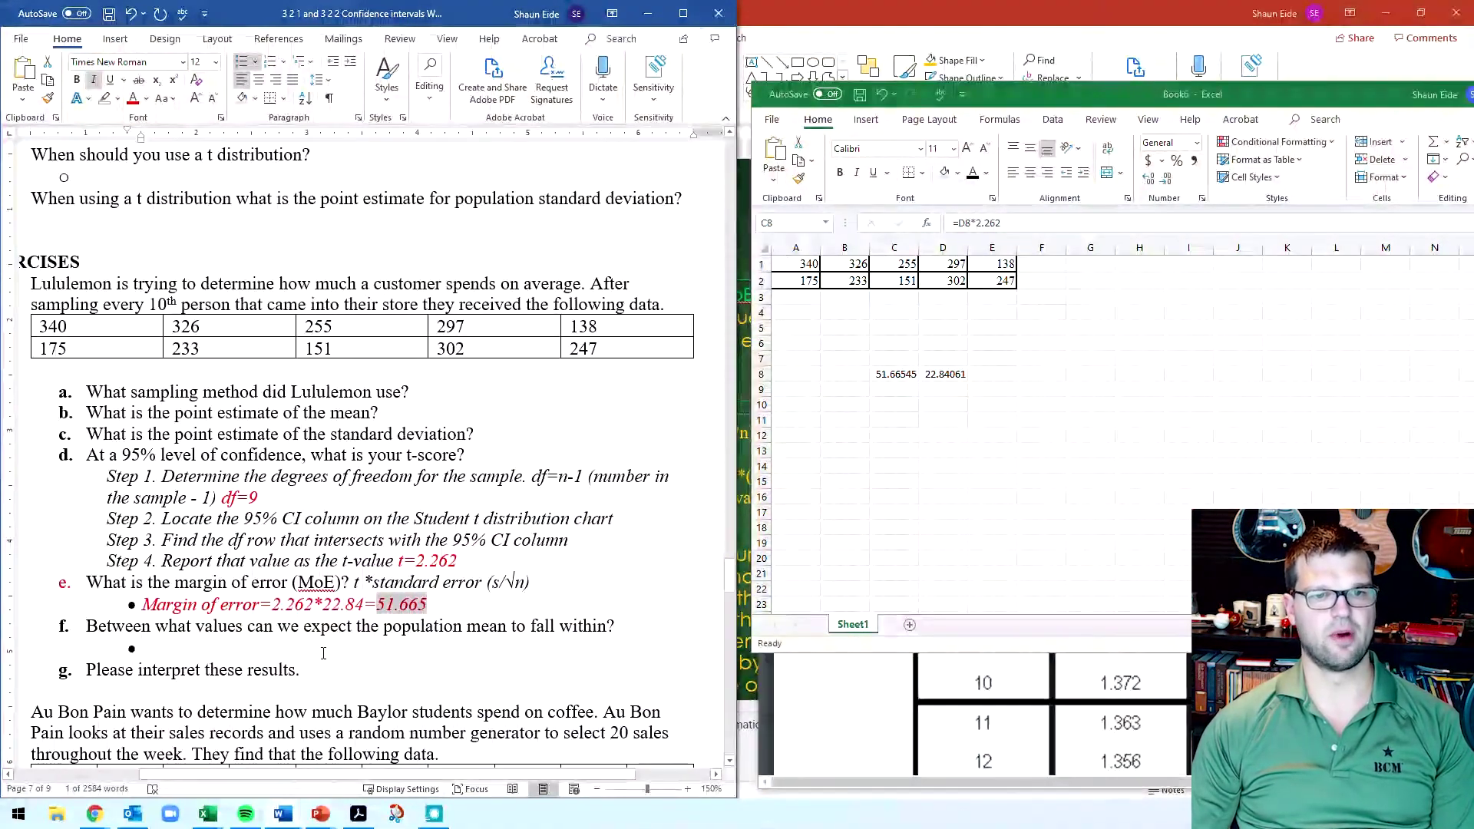
left_click(465, 604)
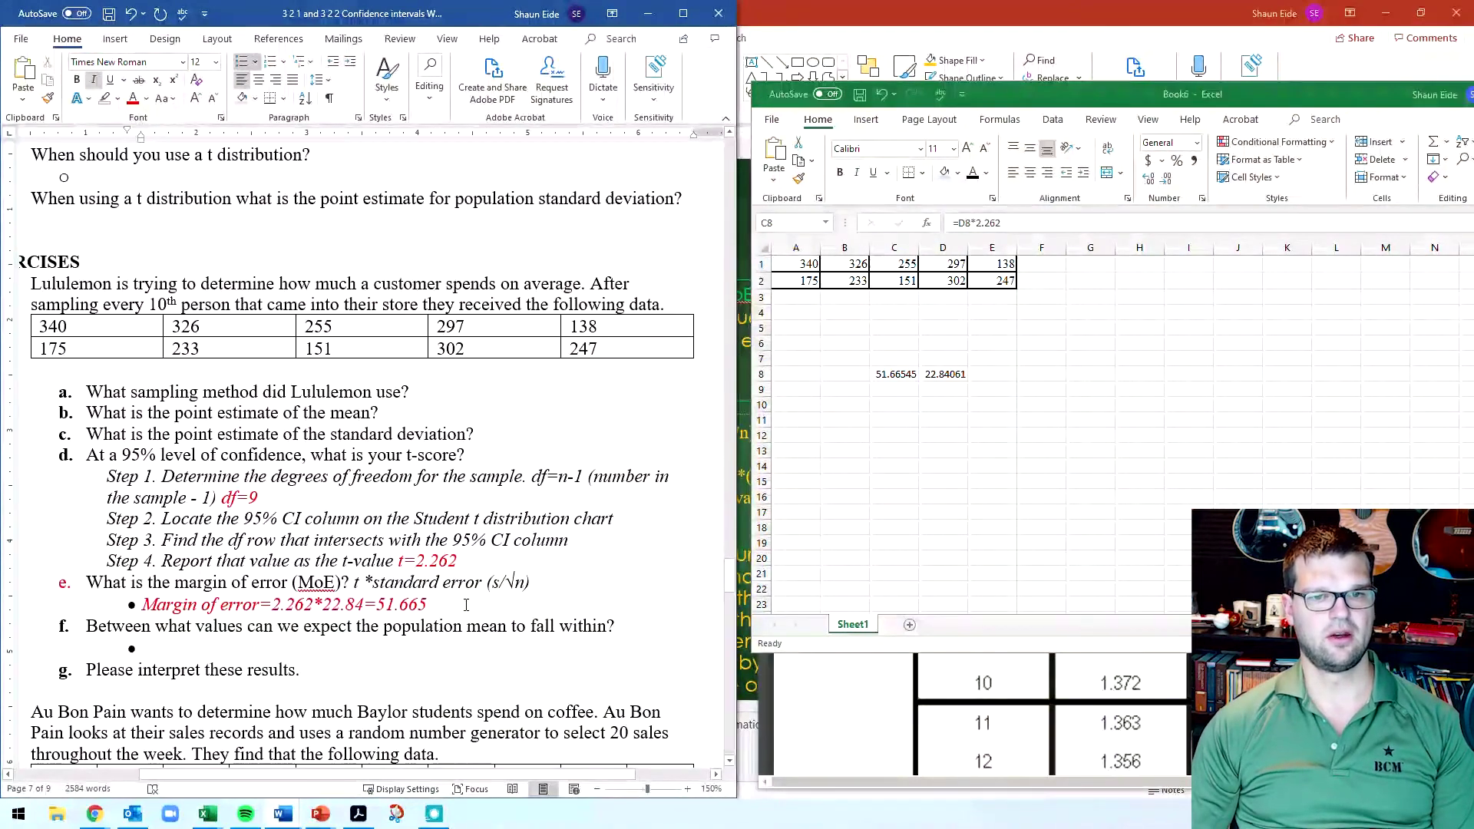
scroll(466, 604, "down", 2)
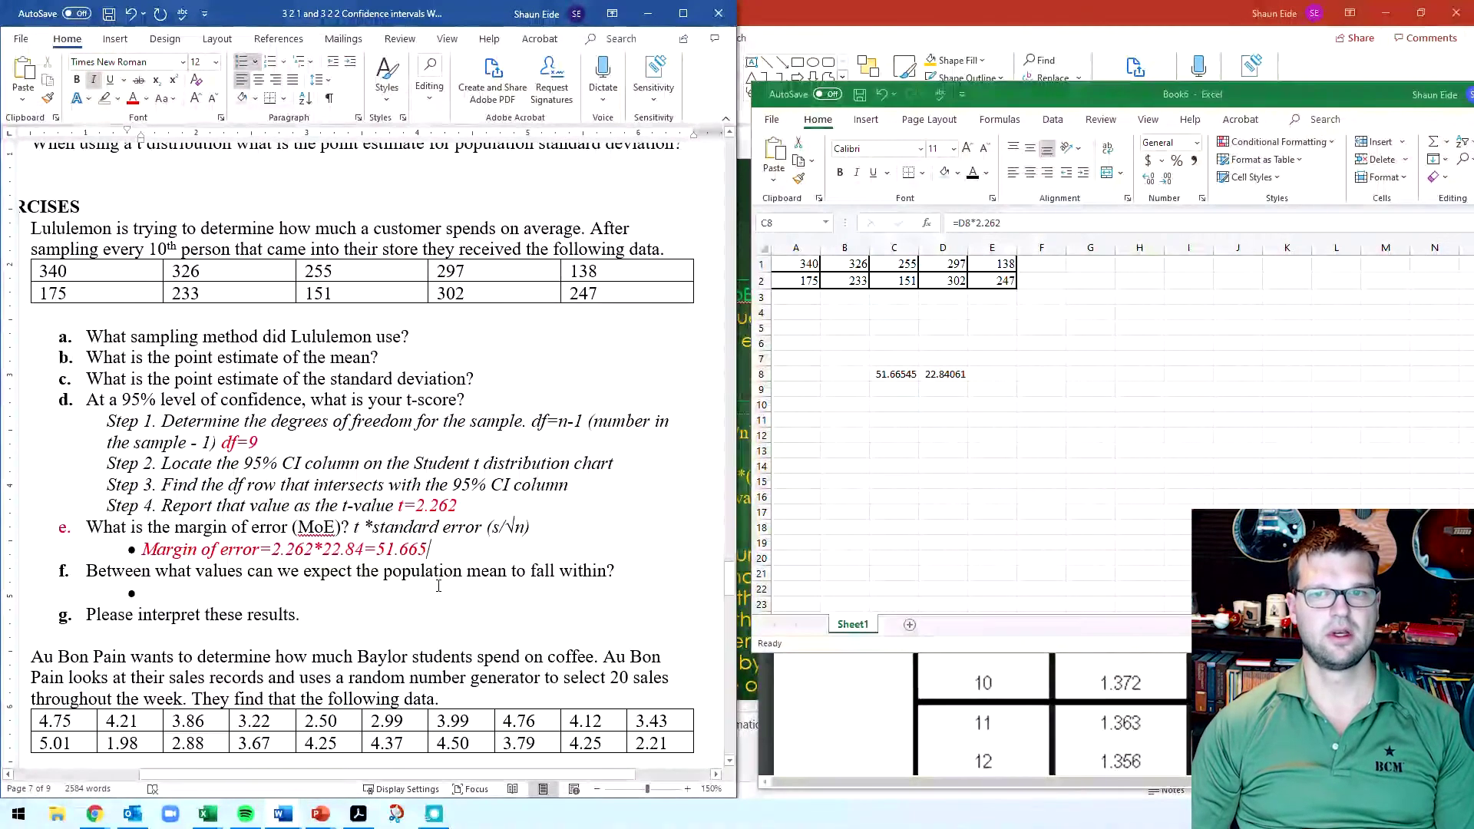
Step: Compute the sample mean 246.4 in C6 with =AVERAGE(A1:E2)
left_click(874, 341)
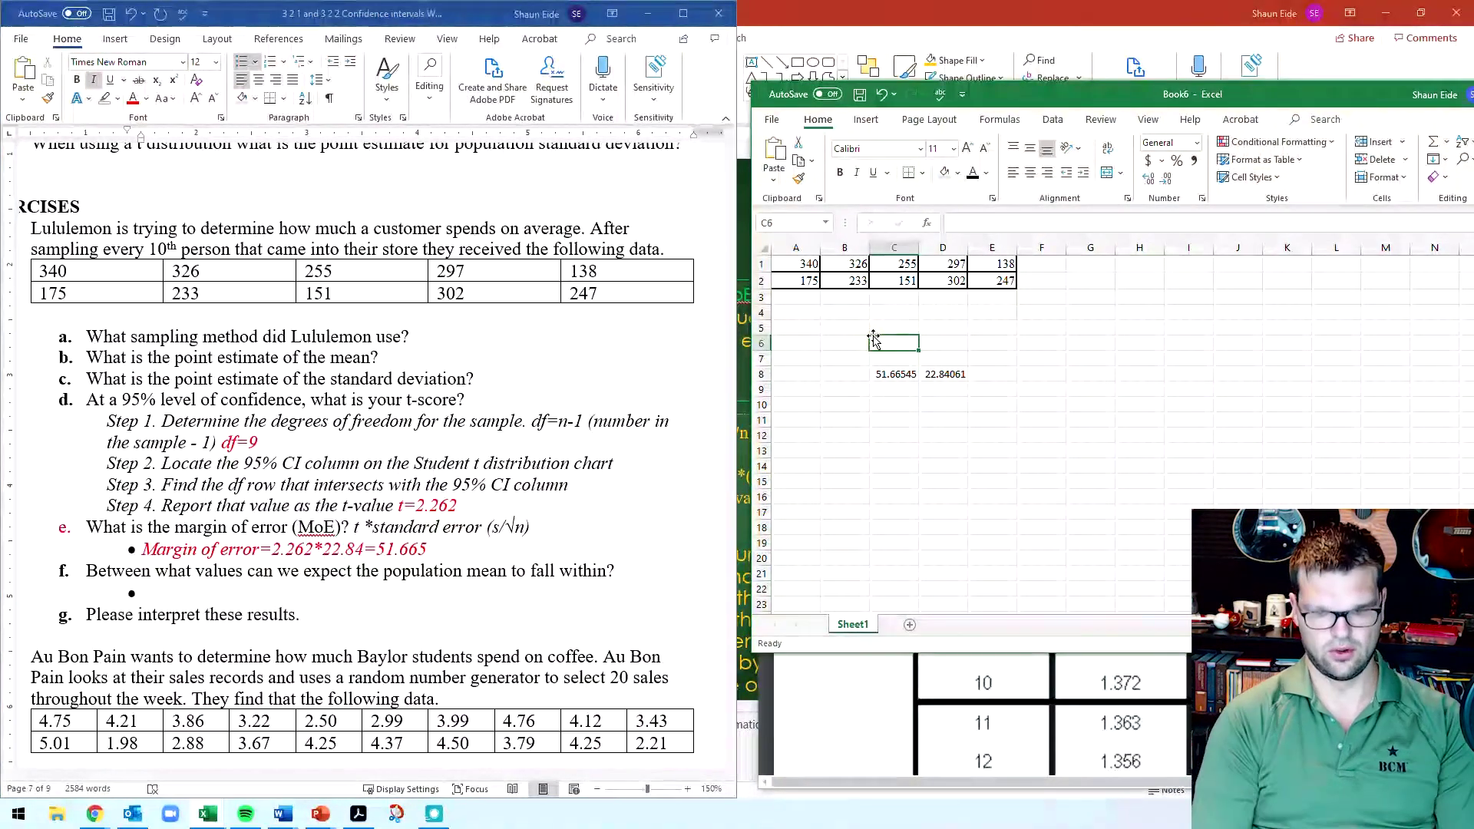
type("=ave")
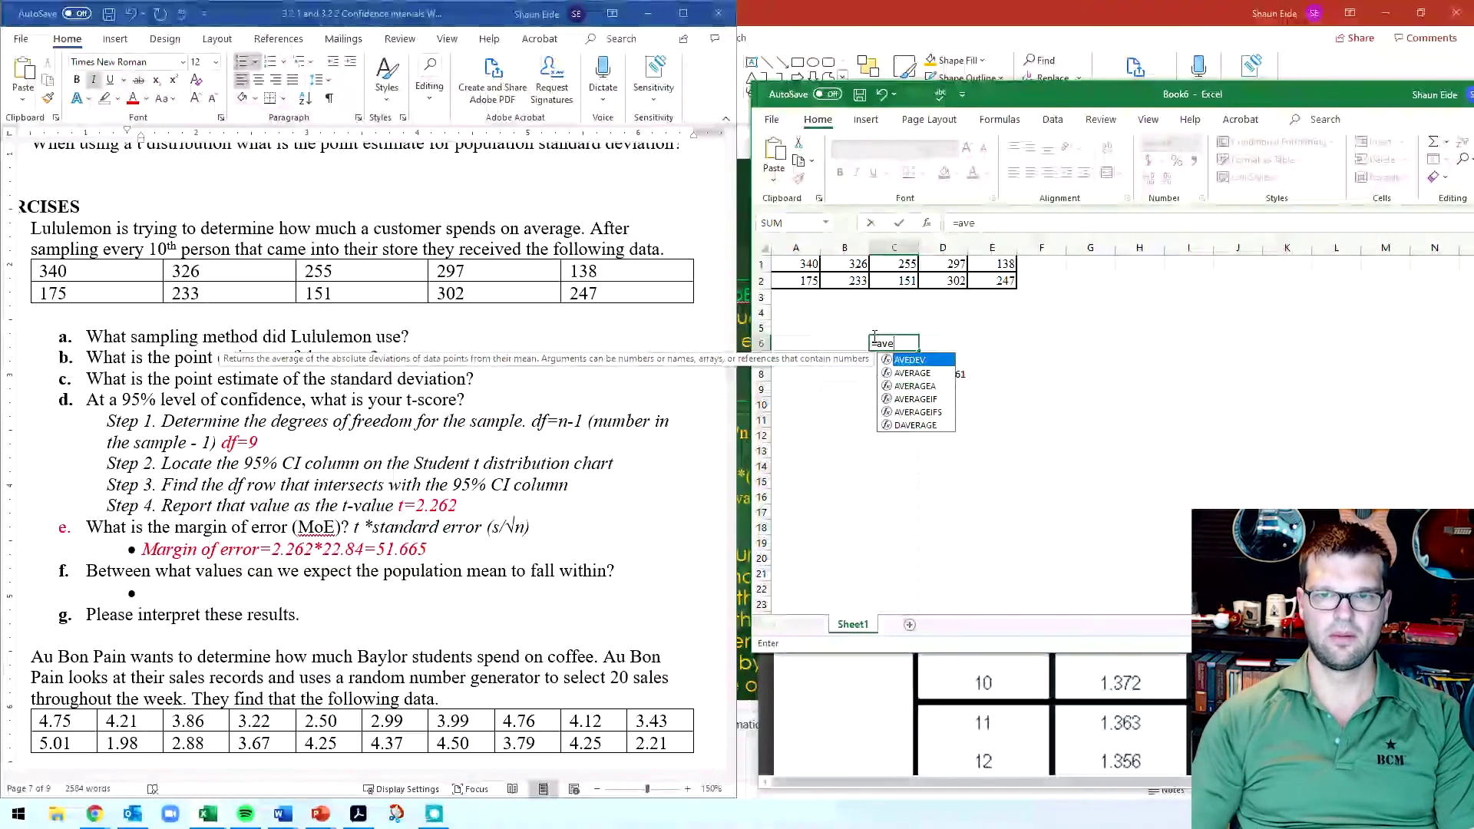
double_click(912, 373)
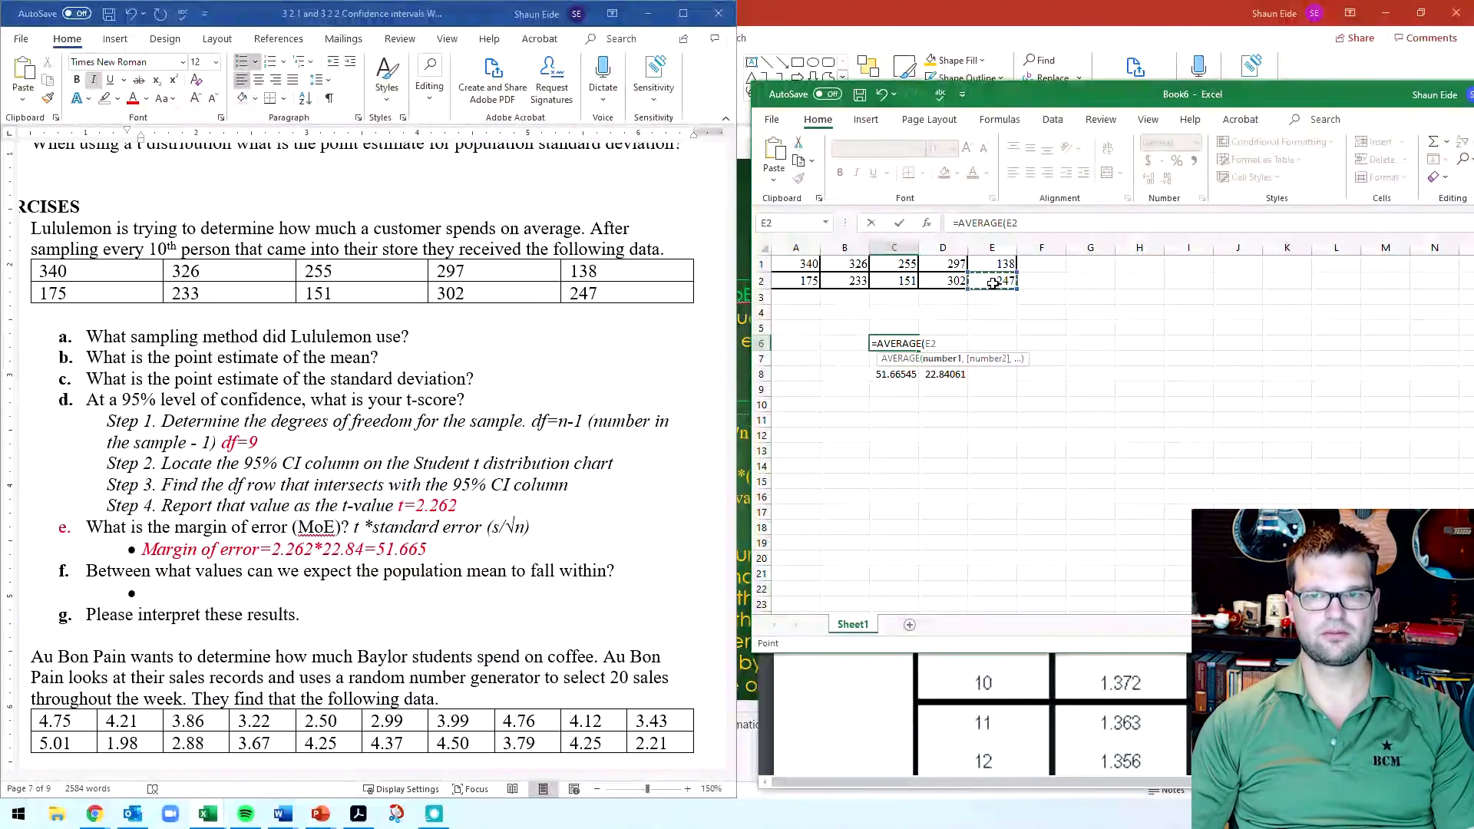
left_click_drag(992, 280, 796, 263)
key("Return")
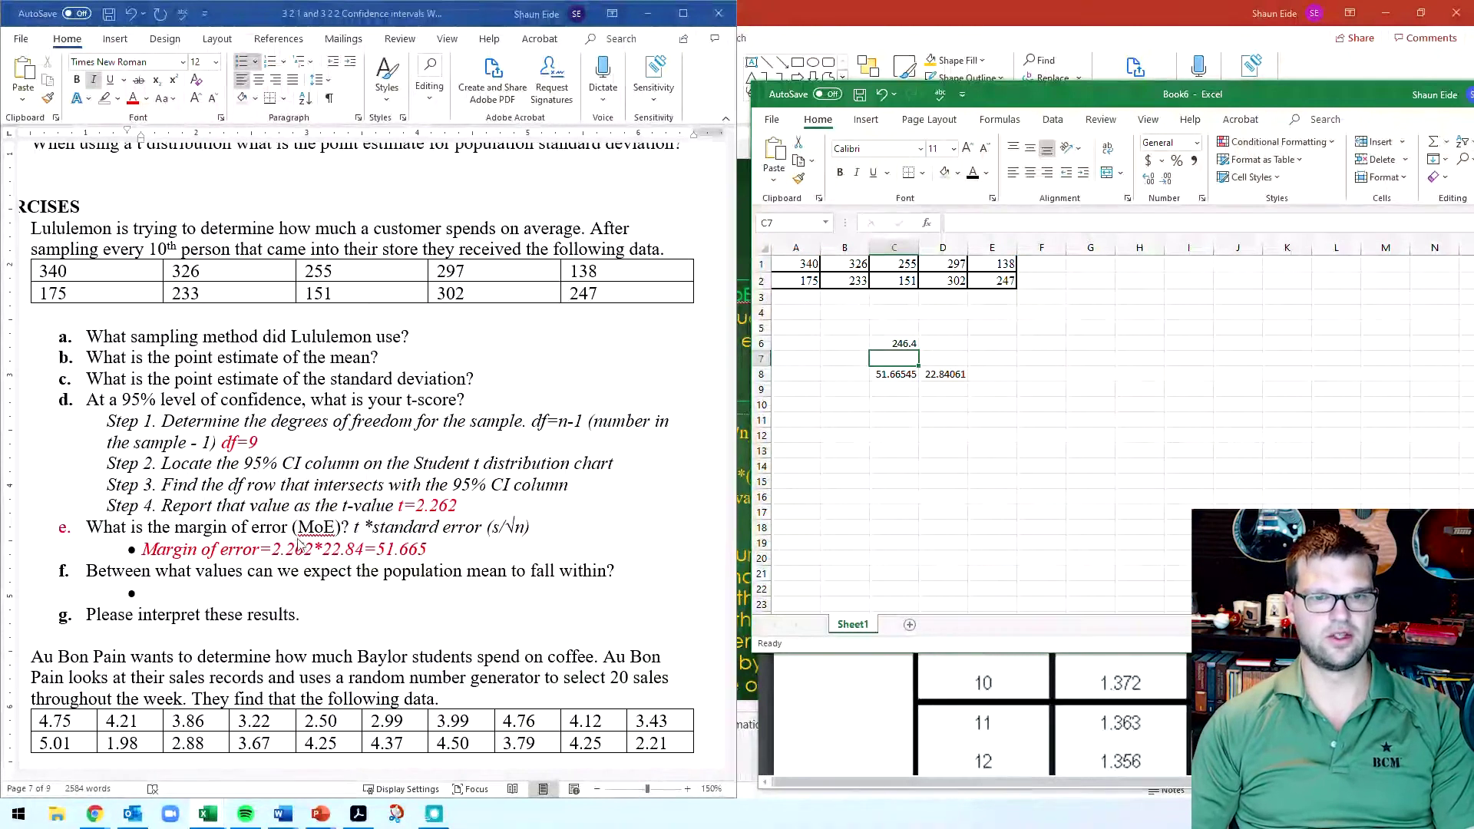
Step: Compute the margin-to-mean ratio 0.209681 in C10 with =C8/C6
left_click(882, 401)
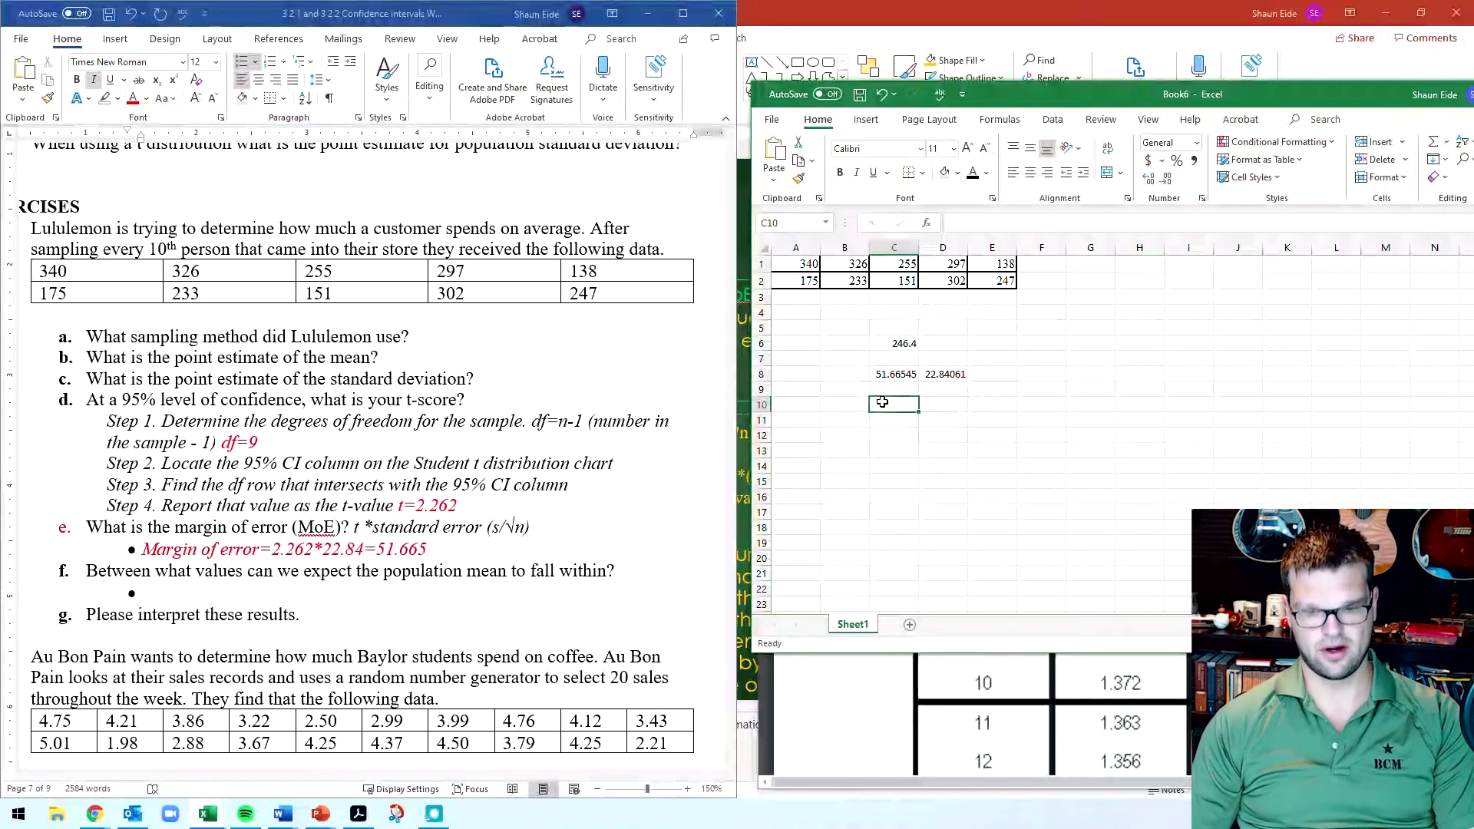
type("=")
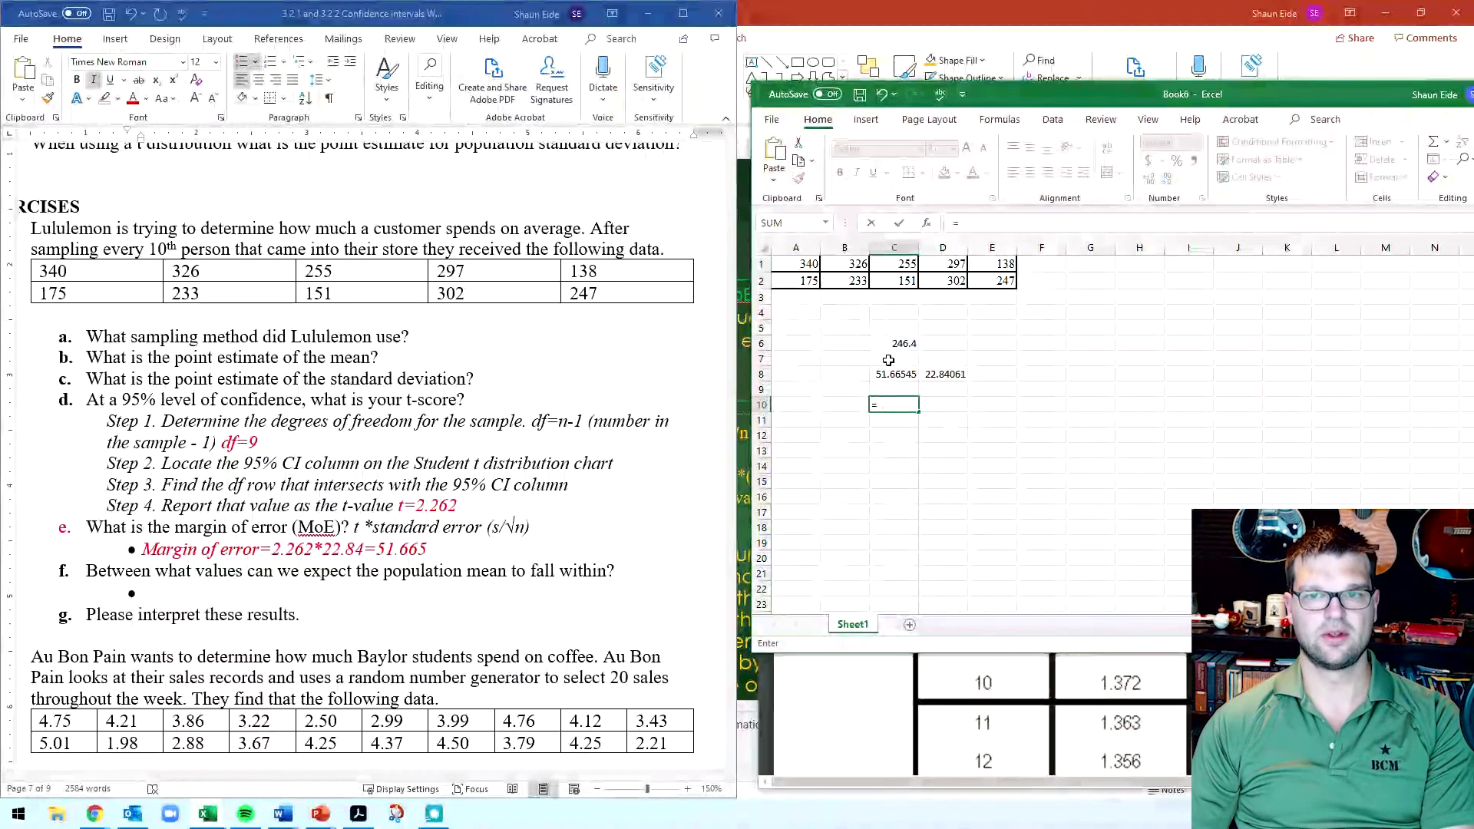
left_click(906, 376)
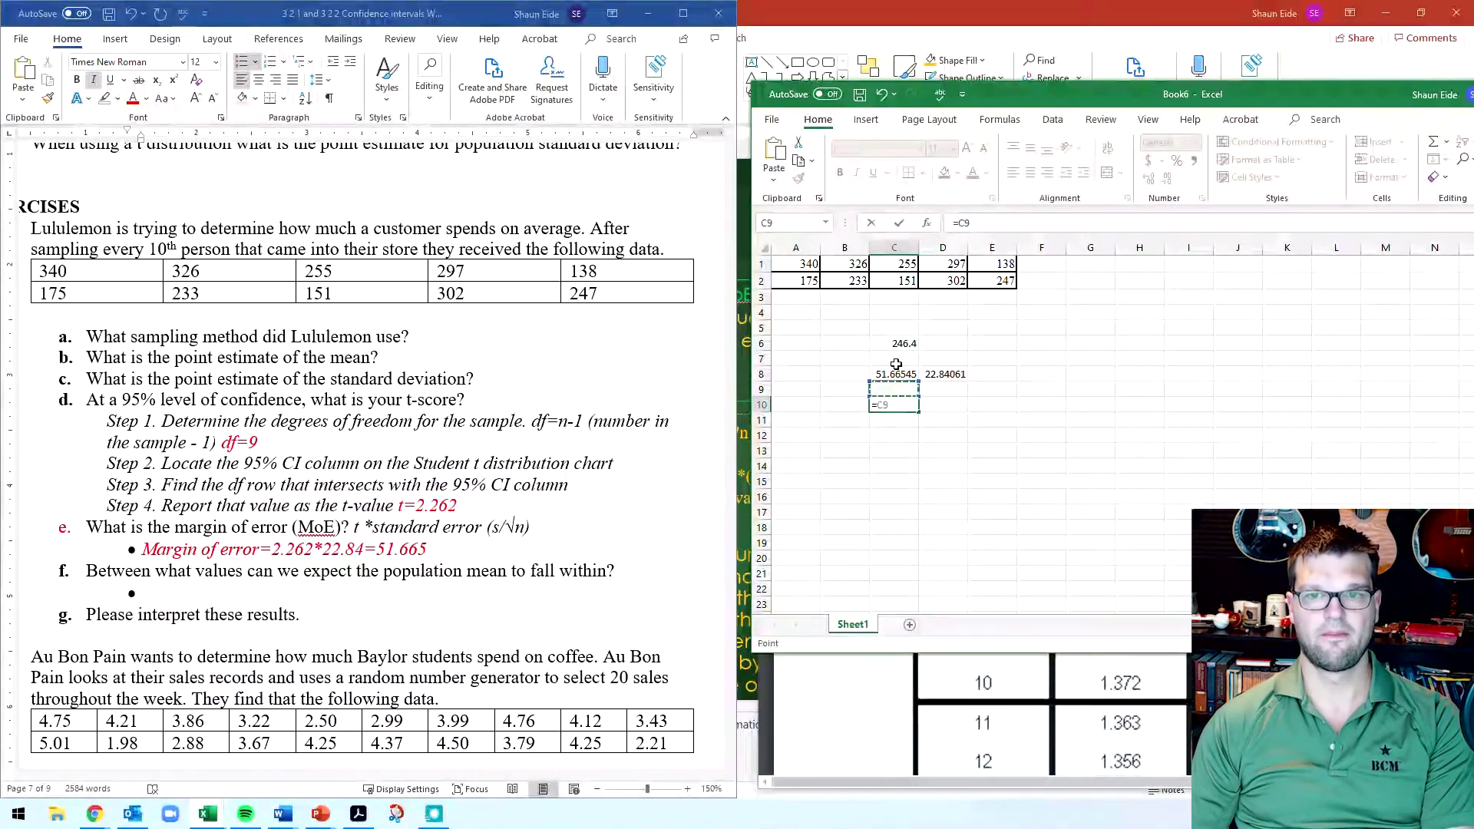
type("/")
left_click(903, 343)
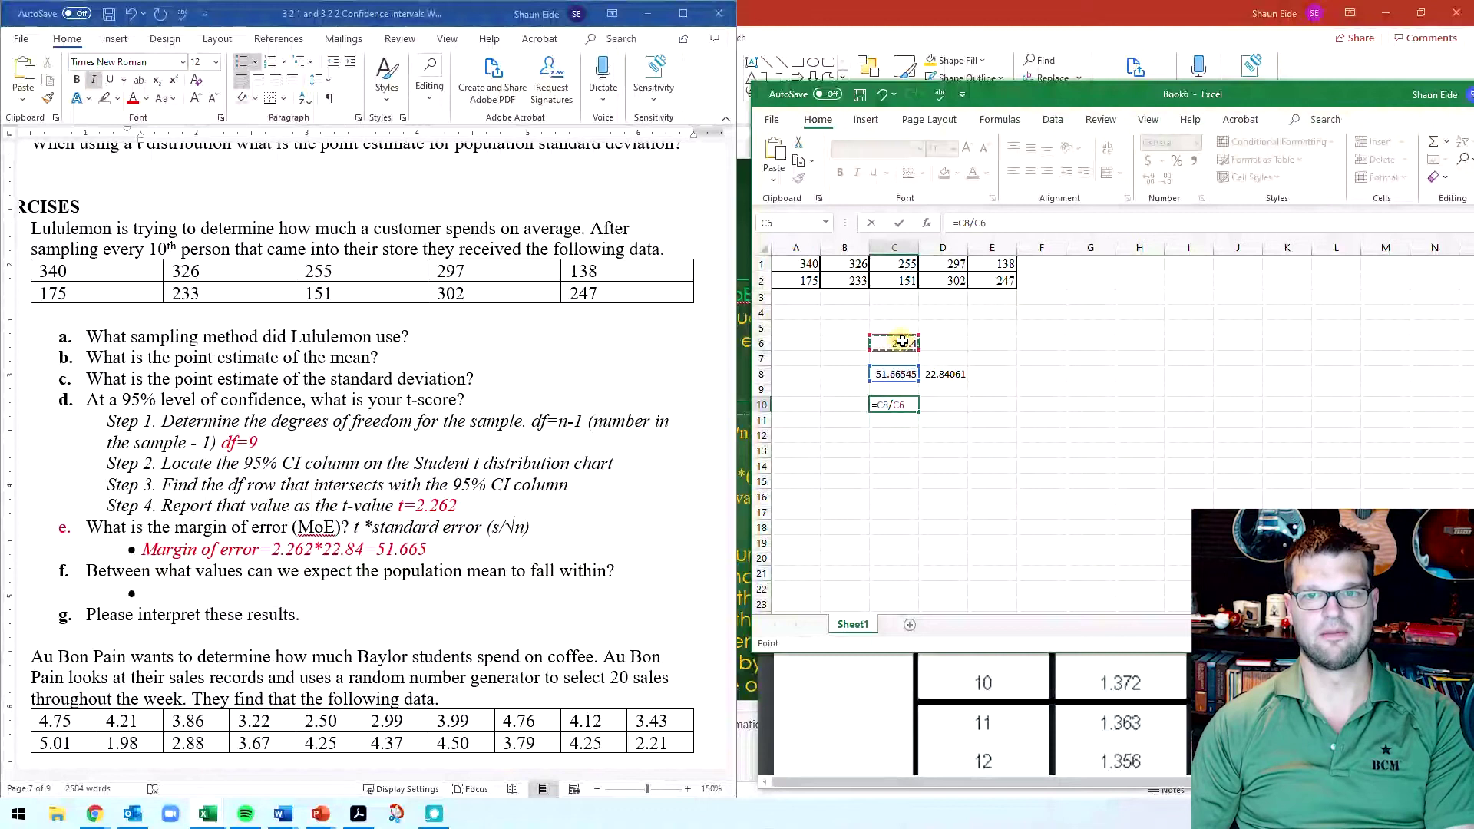
key("Return")
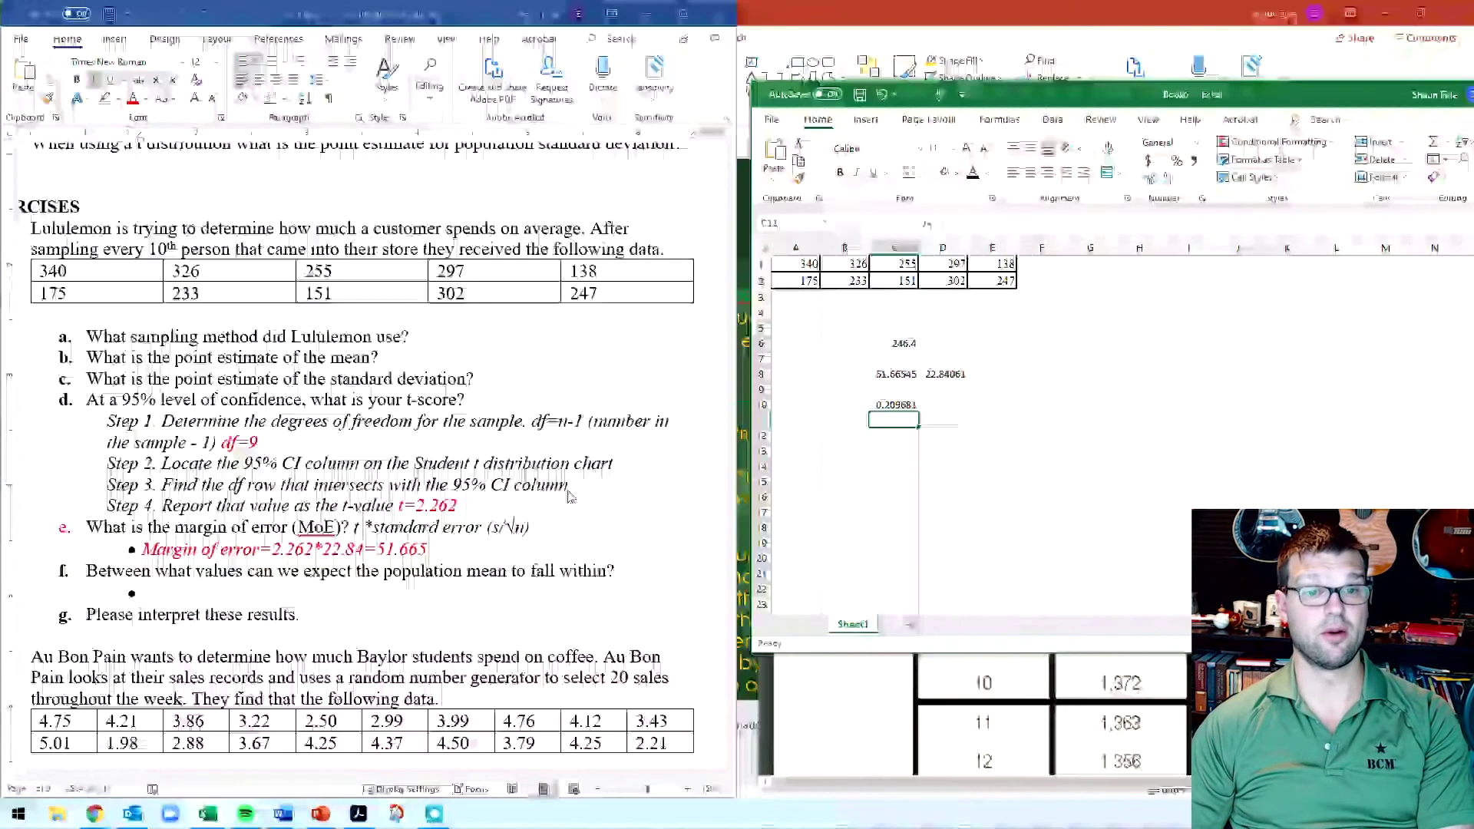
left_click(299, 601)
left_click(183, 599)
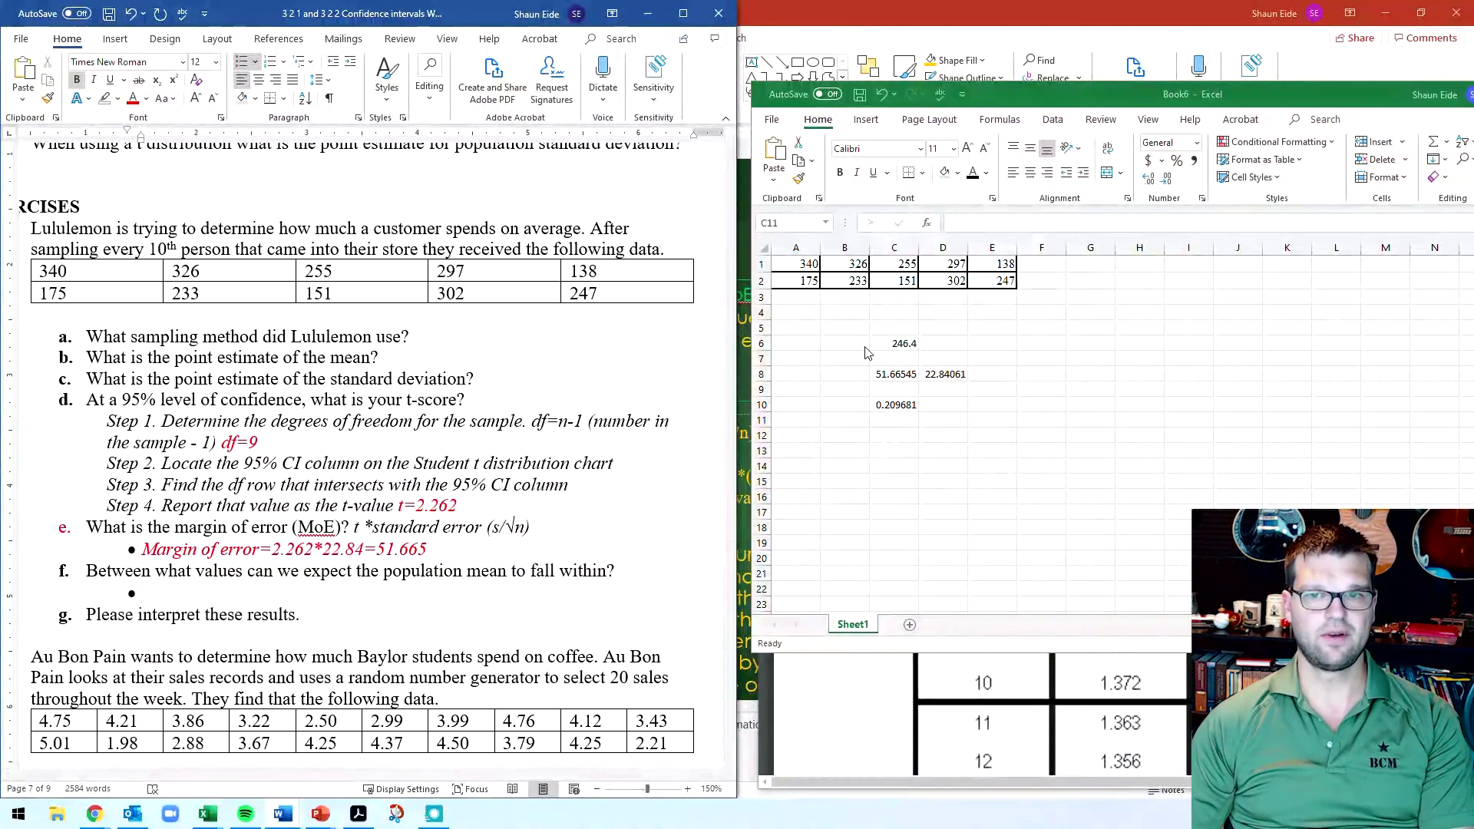
Step: Compute the lower bound 194.7345 in C5 with =C6-C8
left_click(900, 443)
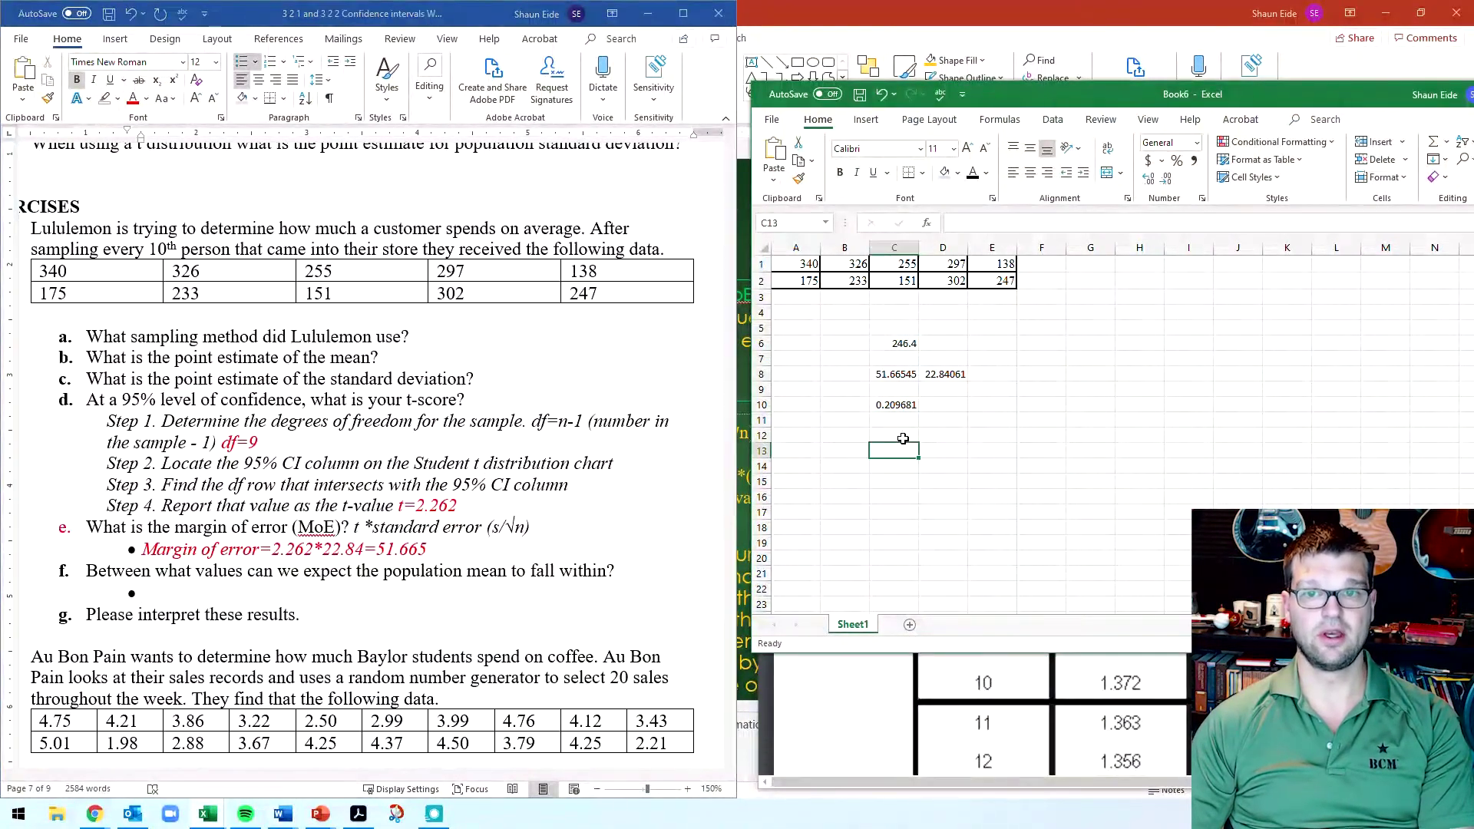
left_click(904, 345)
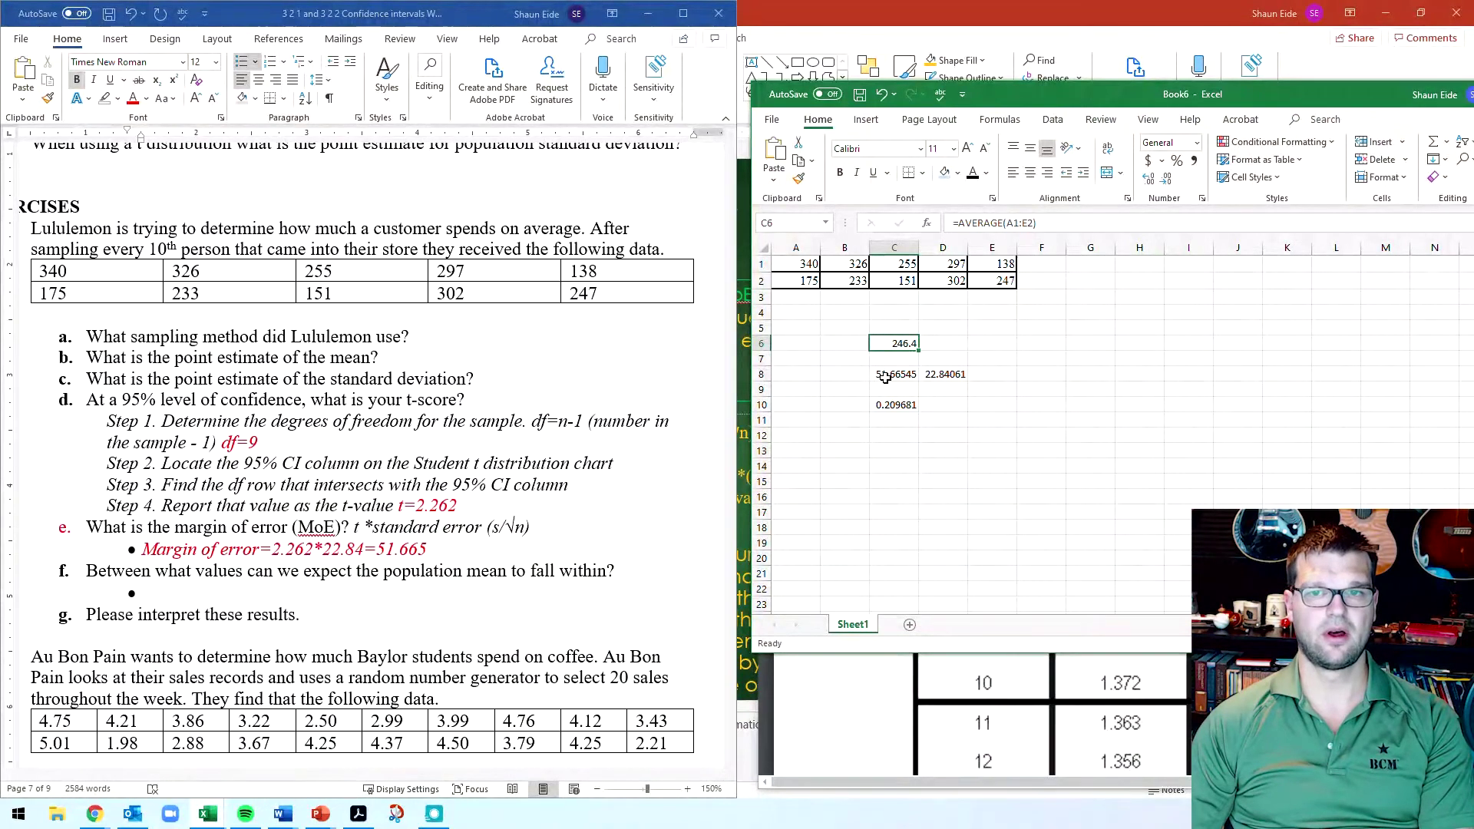
left_click(890, 333)
type("=")
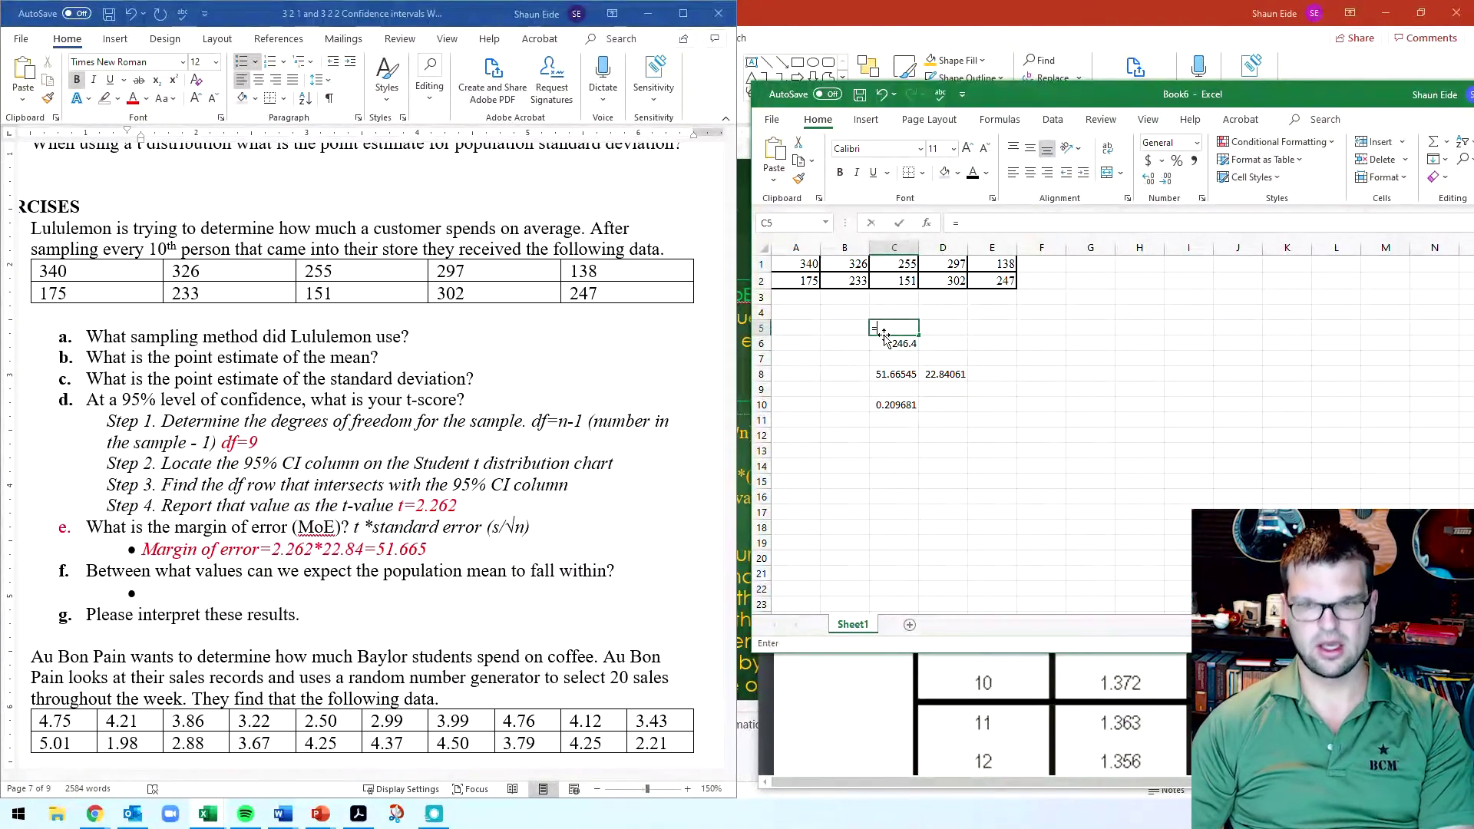
left_click(890, 344)
type("-")
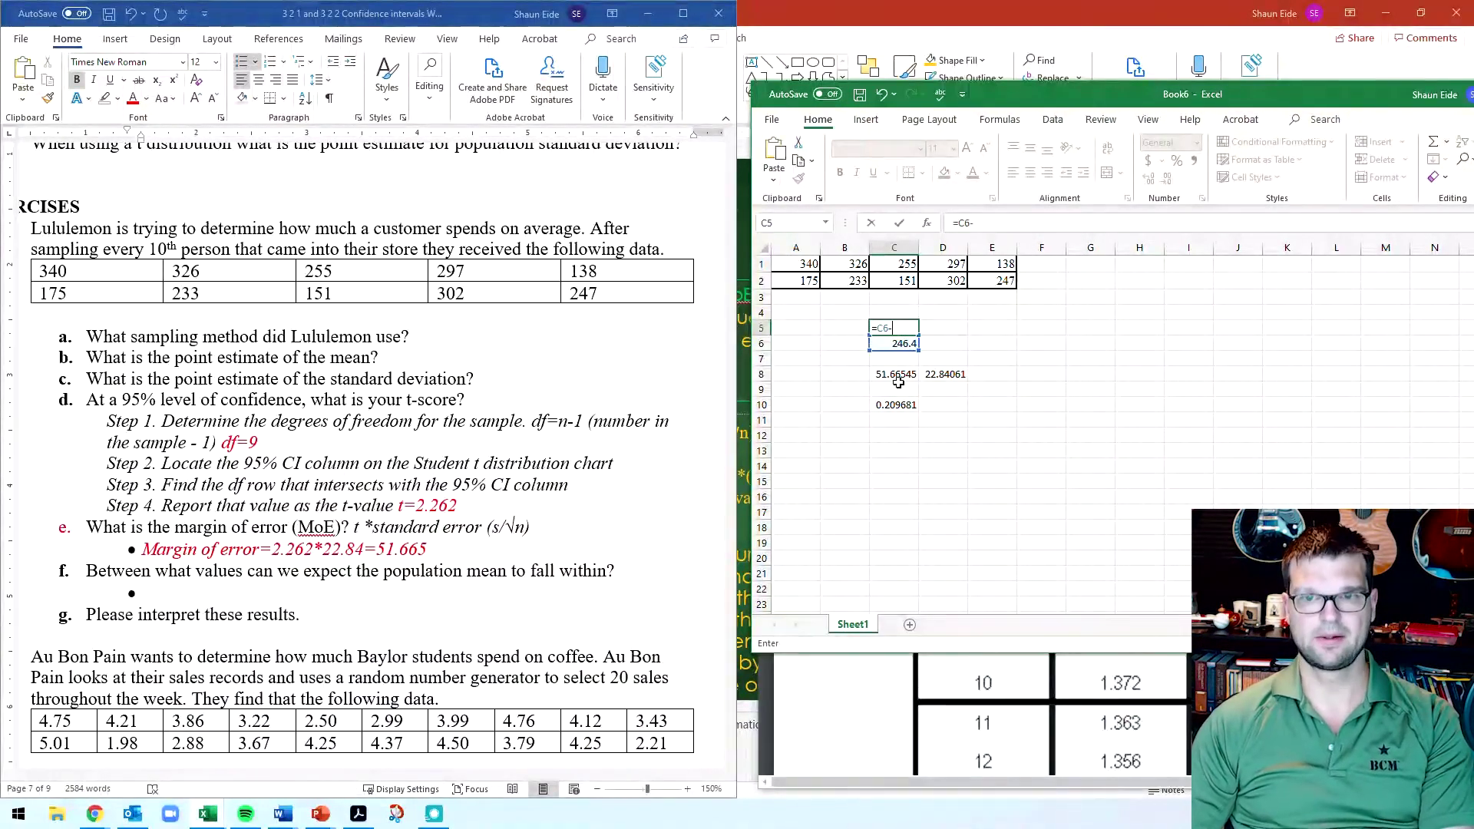
left_click(897, 377)
key("Return")
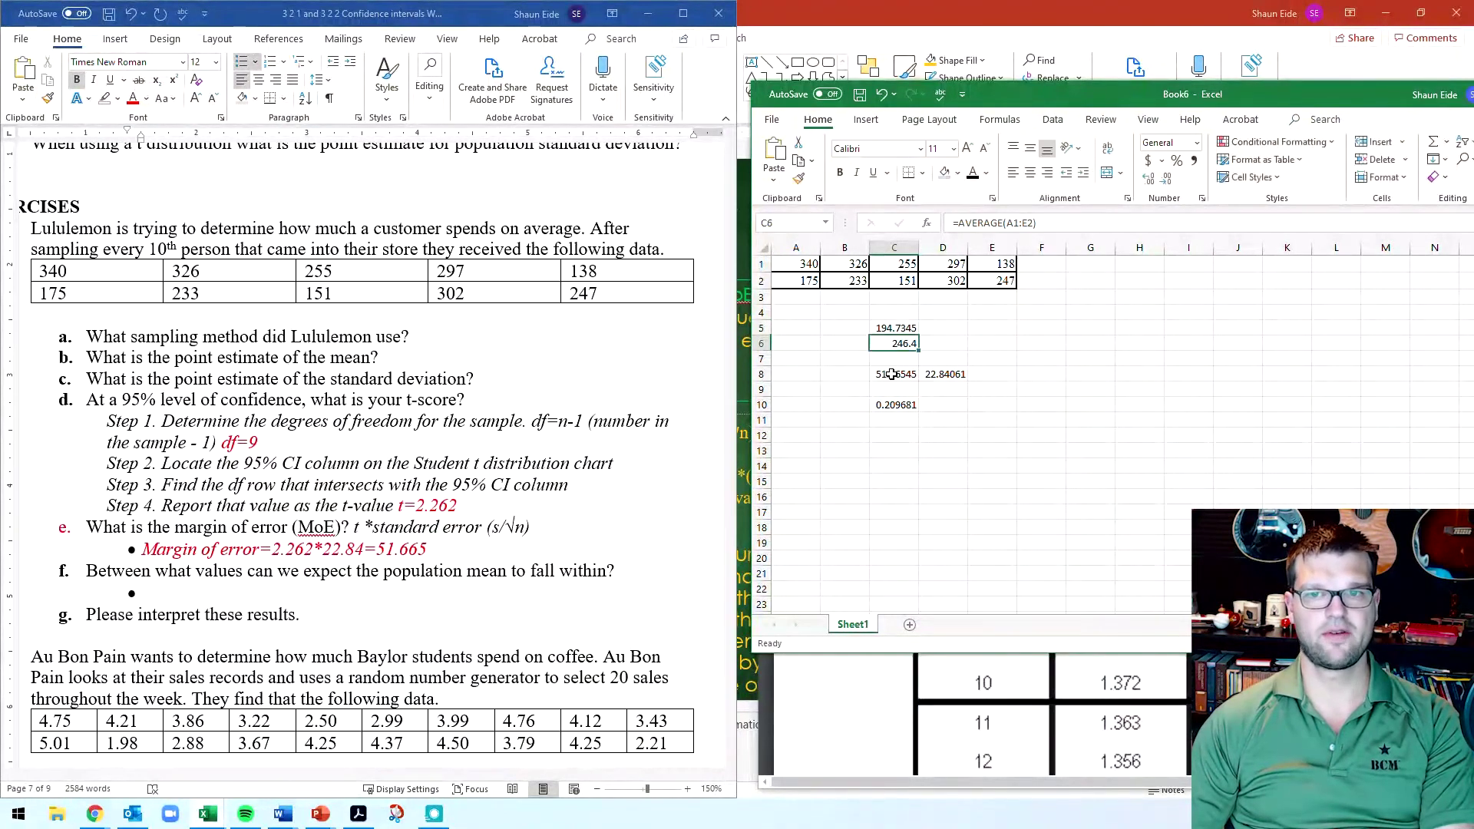
Step: Compute the upper bound 298.0655 in D5 with =C6+C8, then copy C5:D5
left_click(931, 330)
type("=")
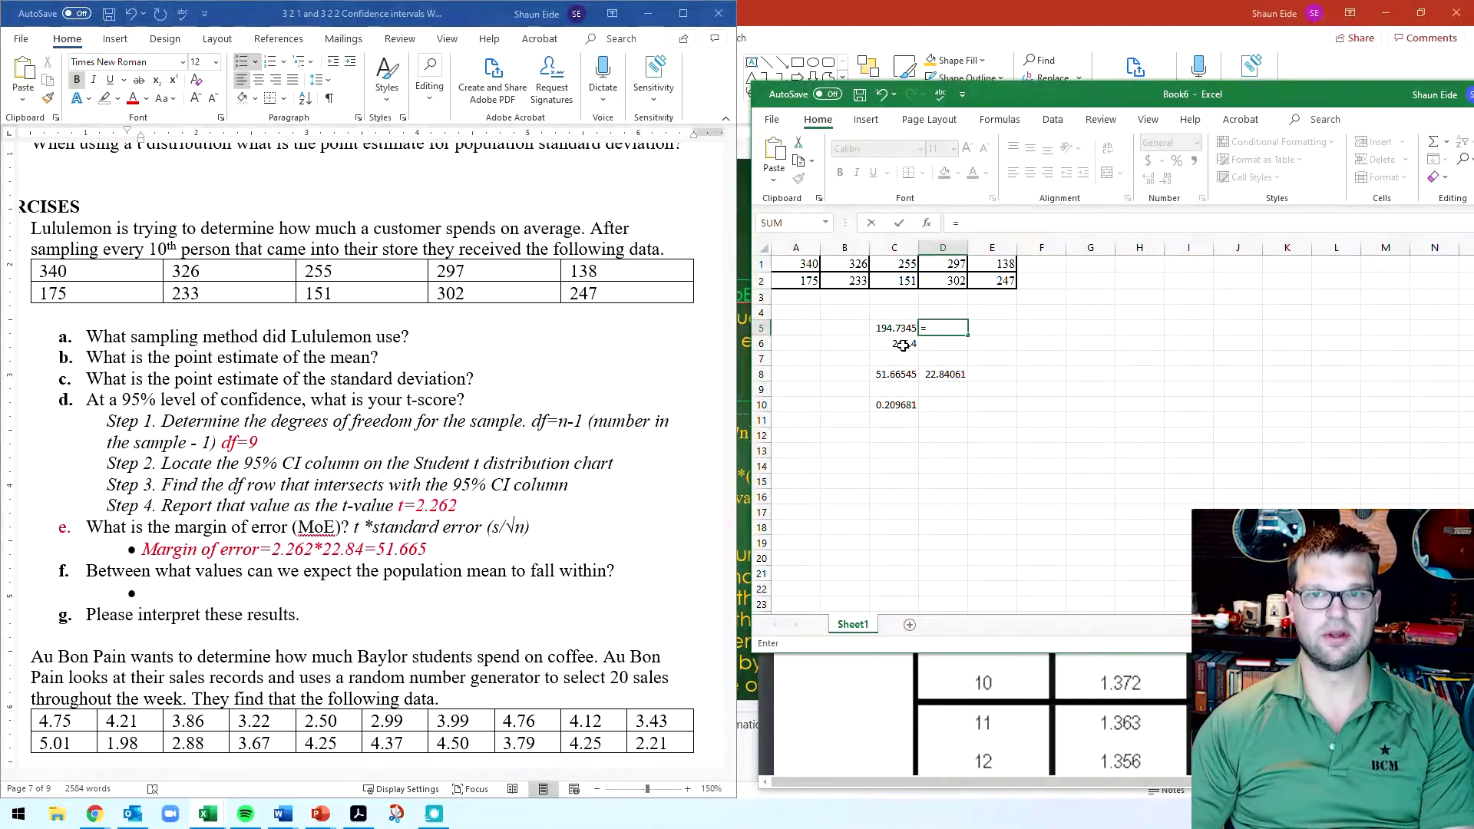
left_click(903, 346)
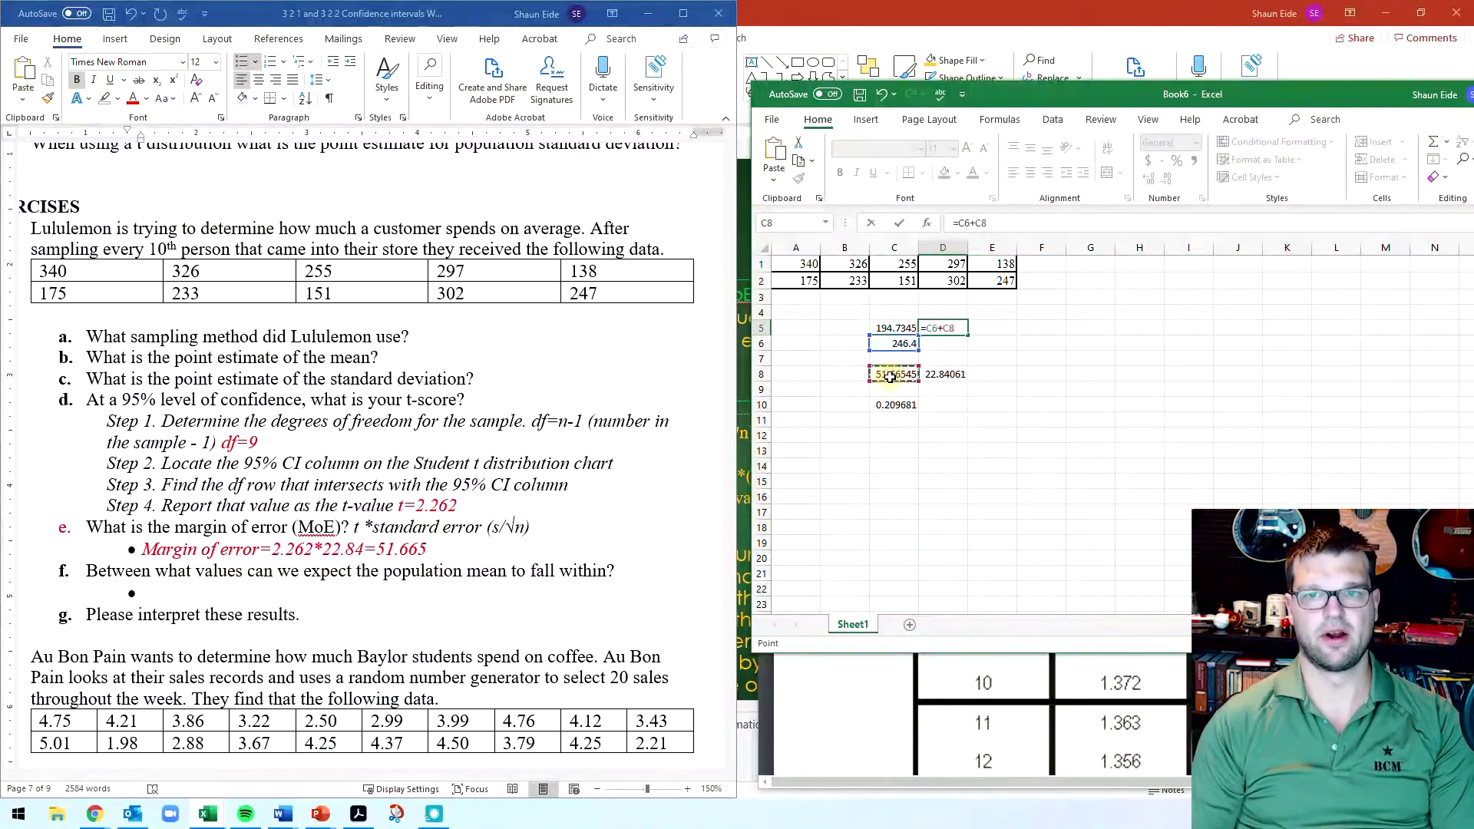
key("Return")
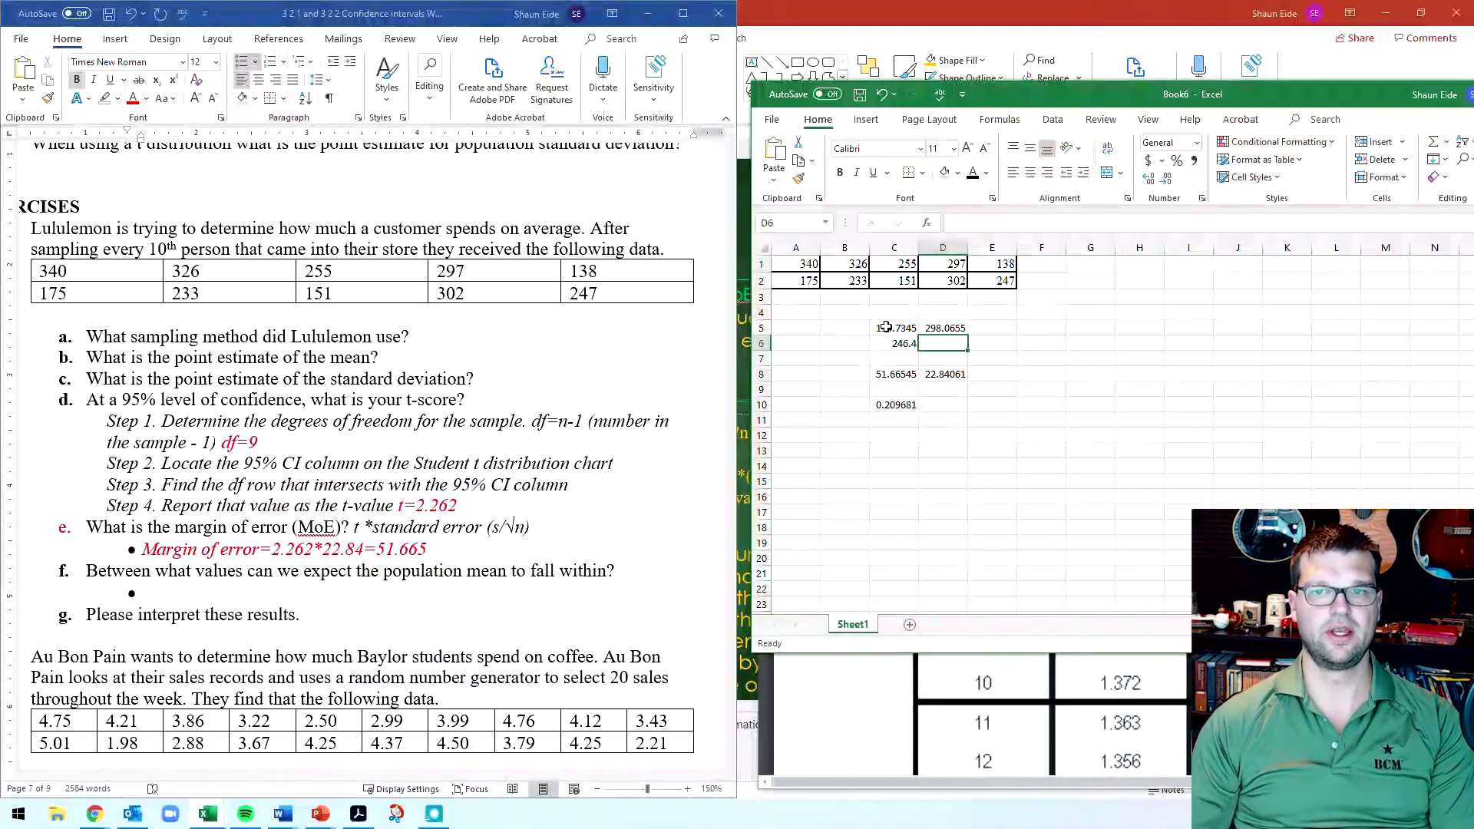
left_click_drag(885, 327, 944, 328)
key("ctrl+c")
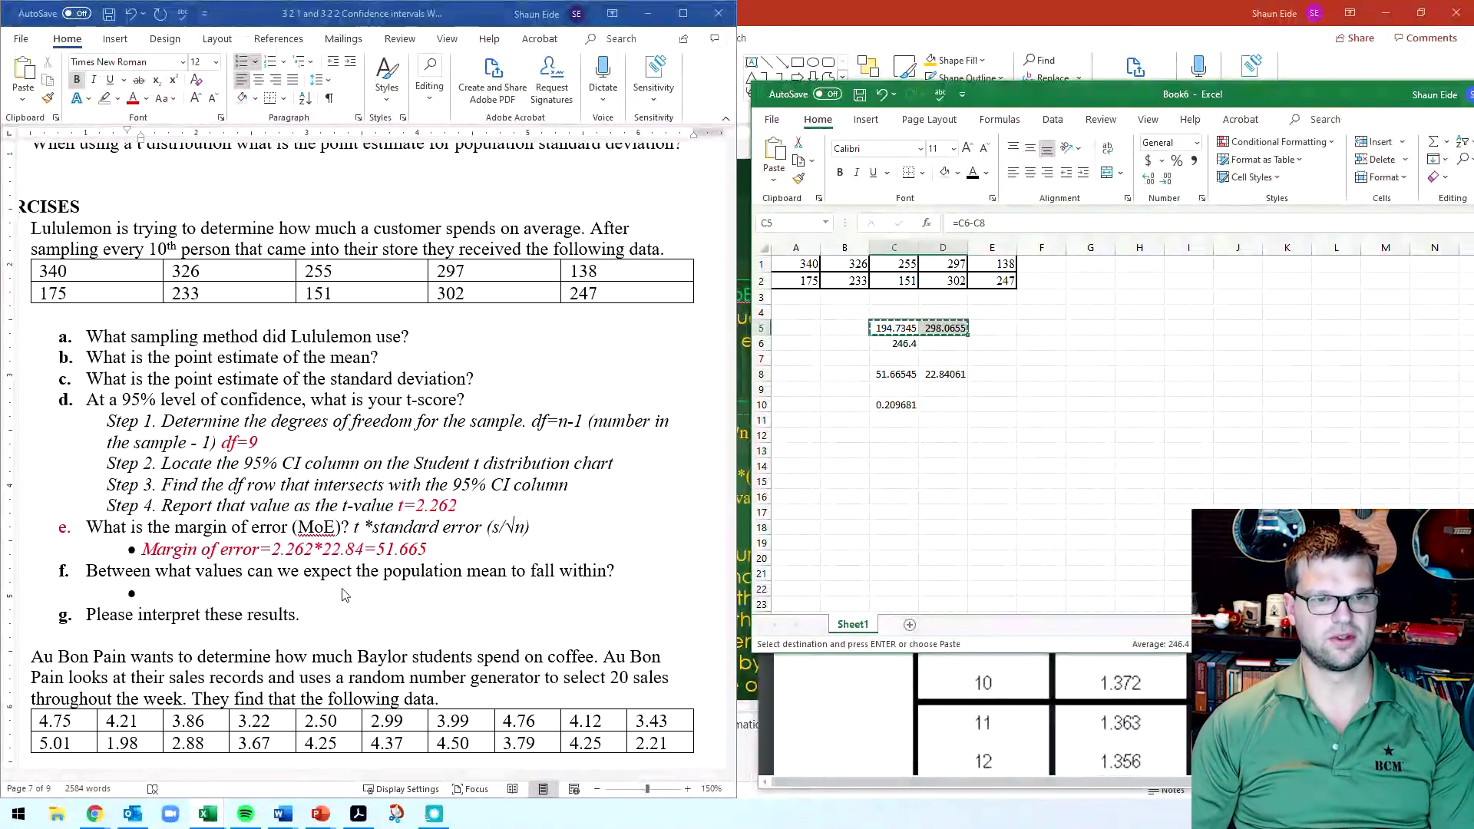
Step: Paste the interval bounds into Word as plain text under question f
left_click(343, 595)
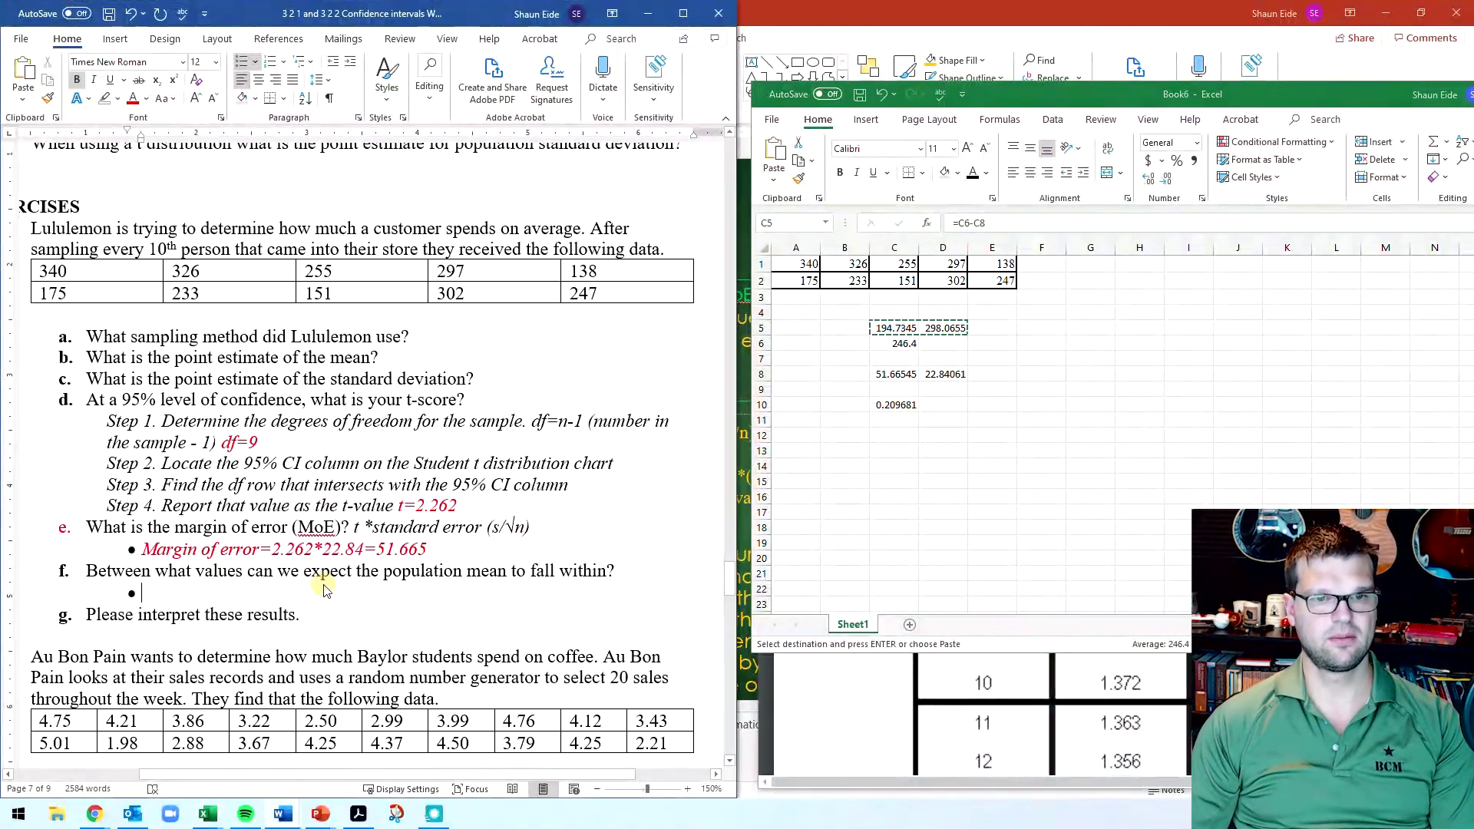
left_click(25, 100)
left_click(131, 147)
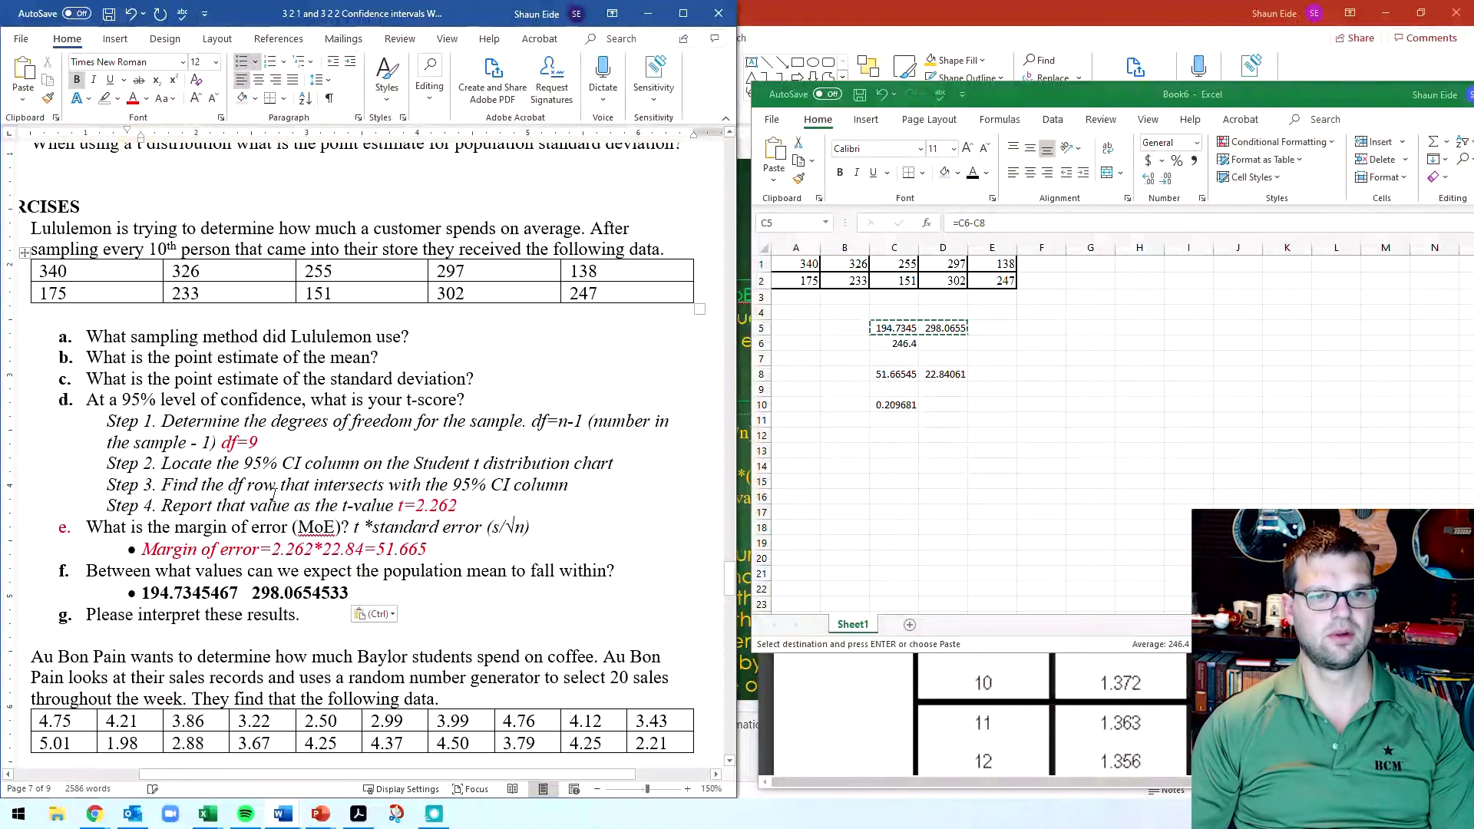
Step: Trim the pasted bounds to 194.7345 and 298.0655, separated by a comma
left_click_drag(351, 593, 192, 598)
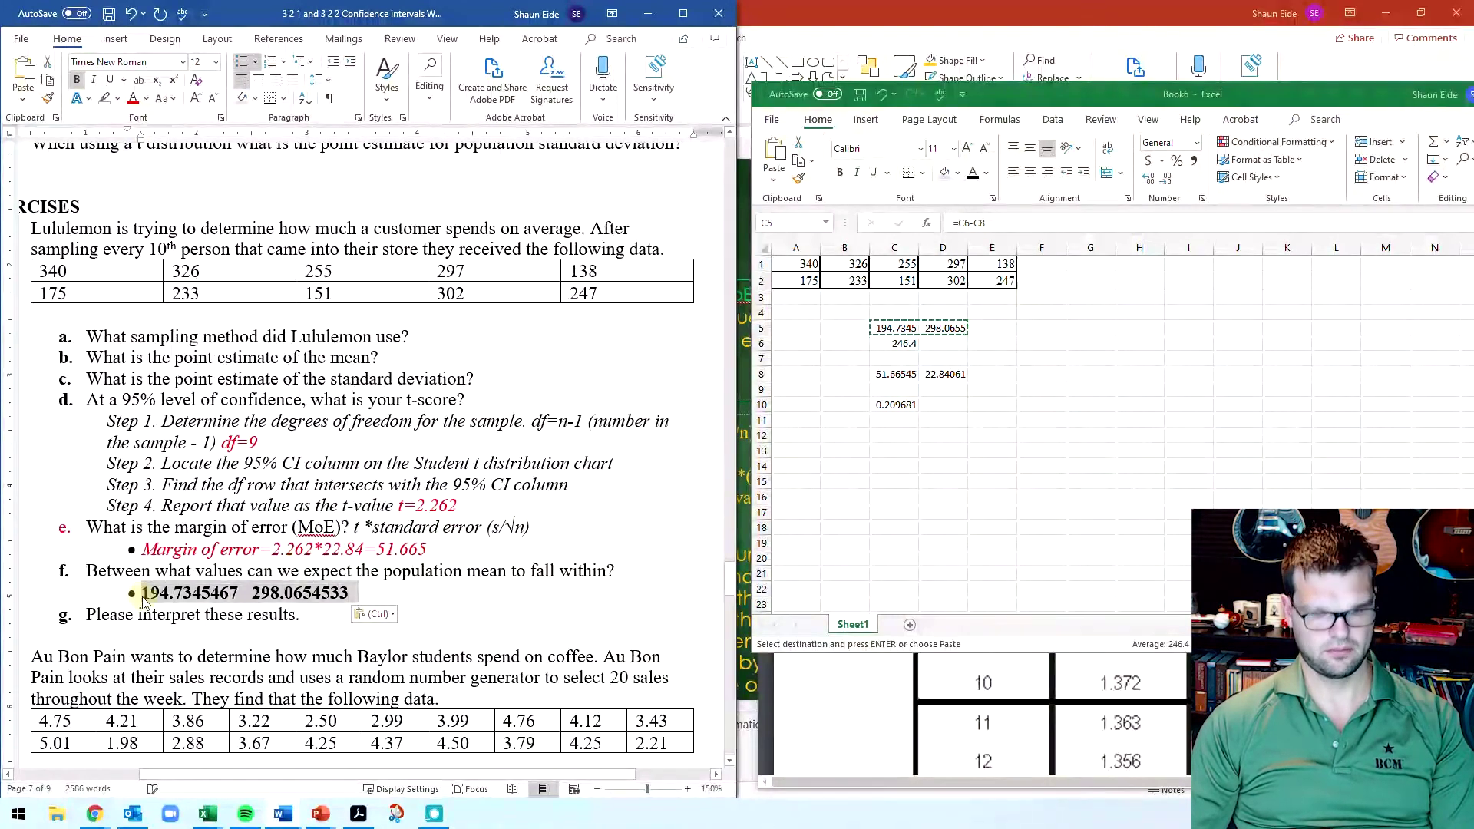
left_click(240, 595)
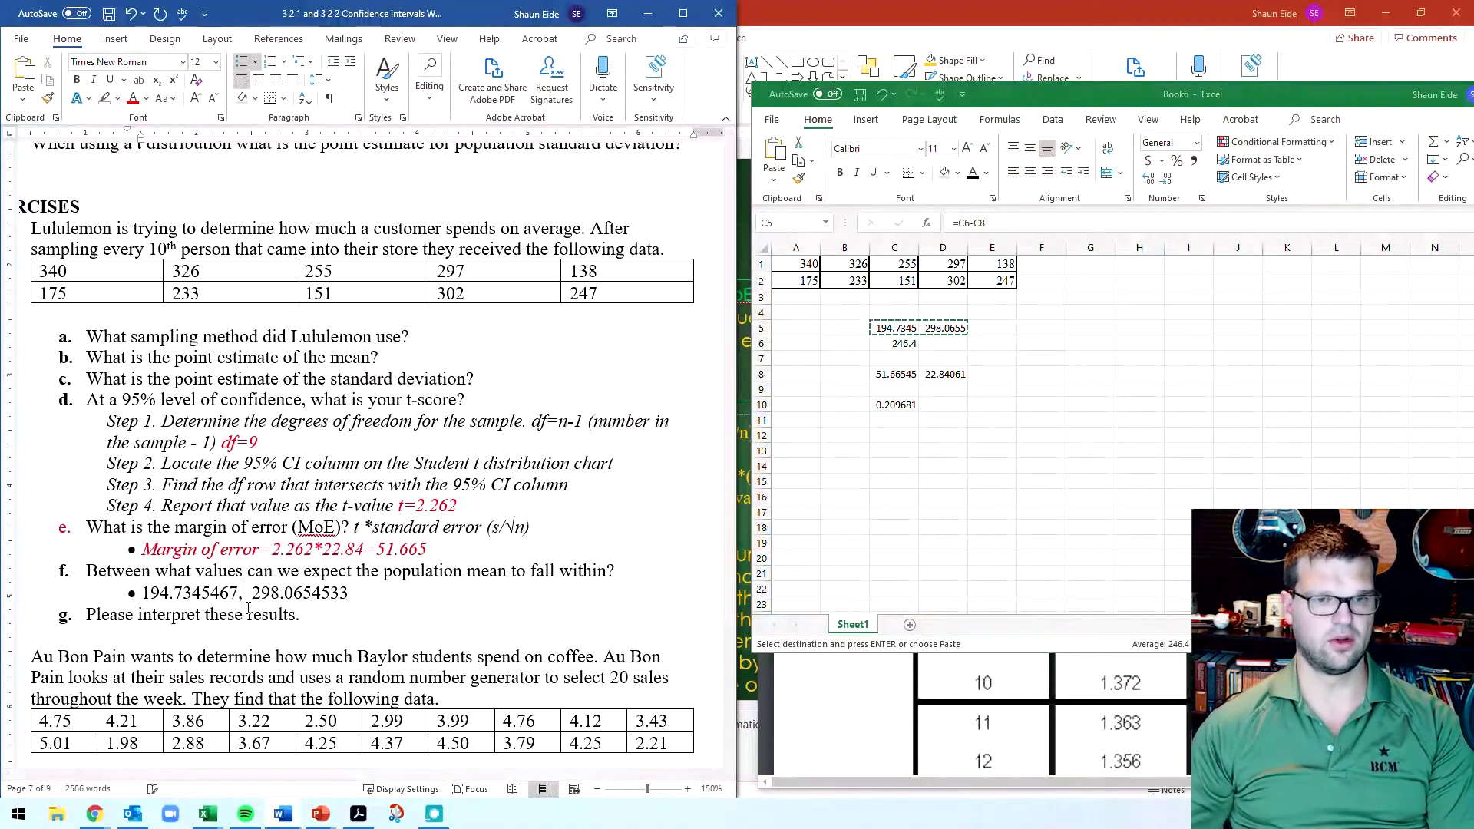
type(",")
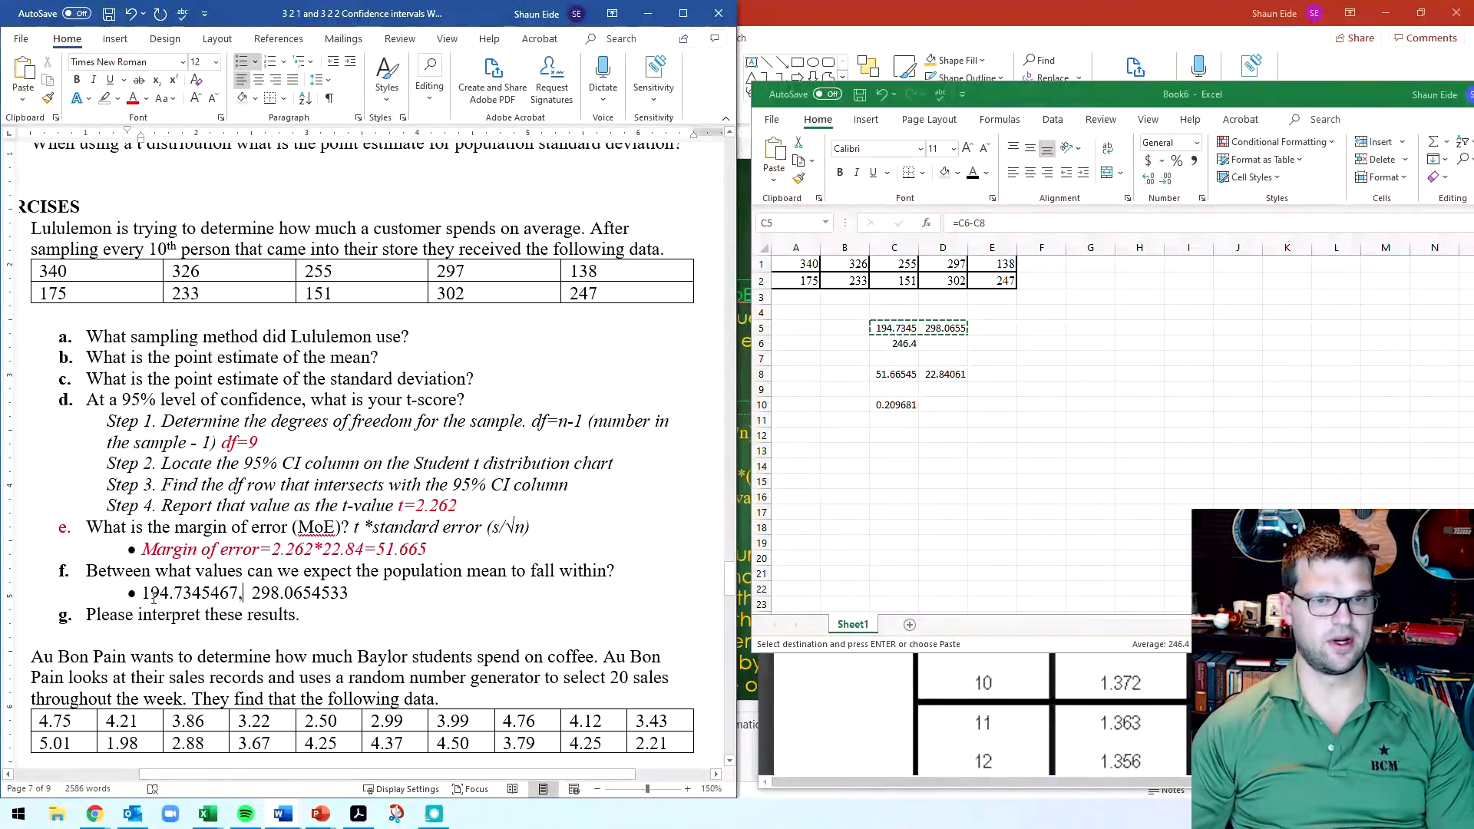
mouse_move(239, 595)
left_mouse_down()
mouse_move(206, 606)
mouse_move(280, 571)
mouse_move(212, 594)
left_mouse_up()
key("Delete")
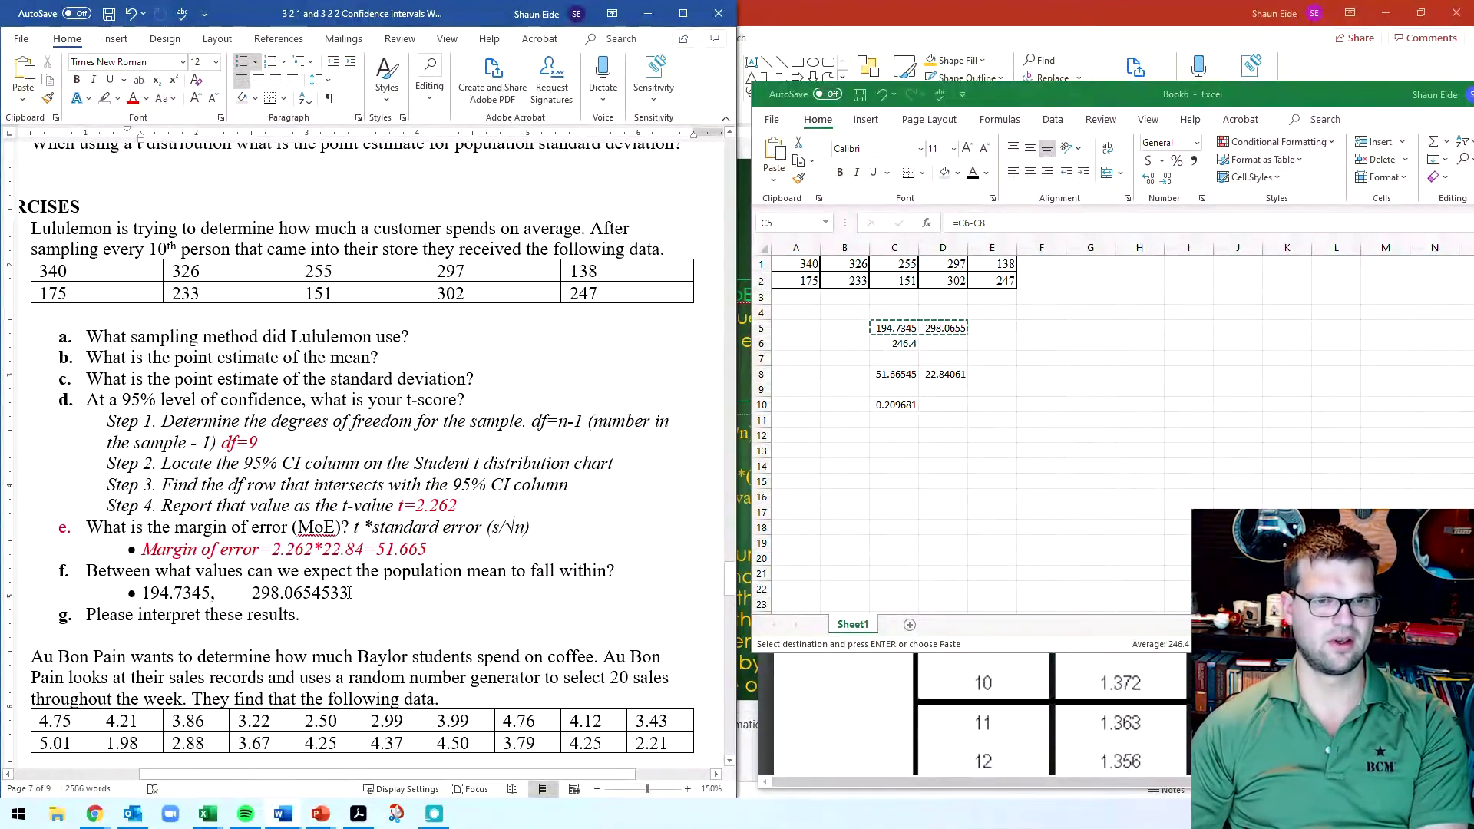
left_click_drag(350, 594, 312, 594)
type("5")
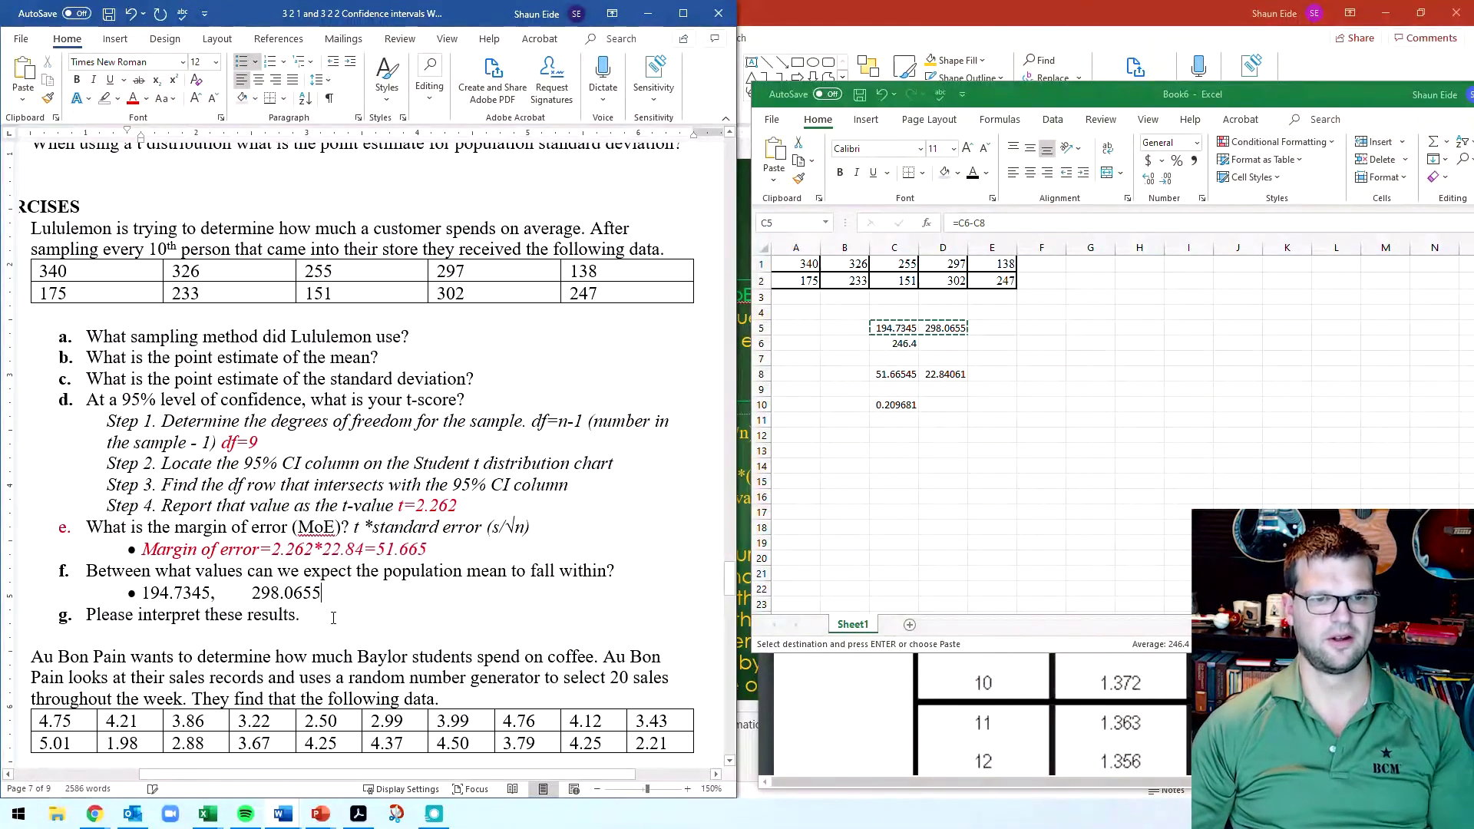
Step: Close the gap before 298.0655 and prefix part f's answer with 'CI:'
left_click(333, 618)
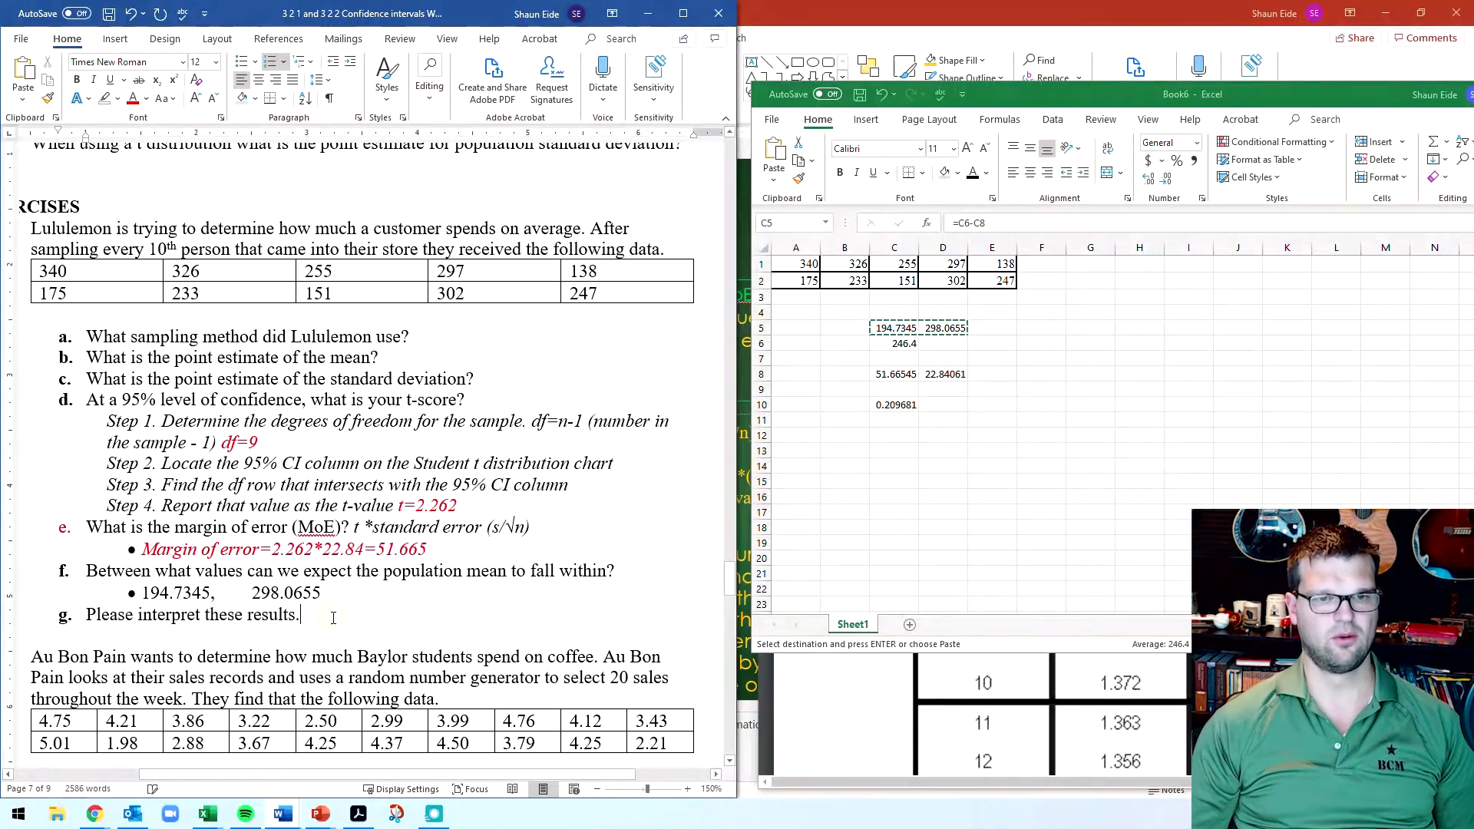
left_click(252, 593)
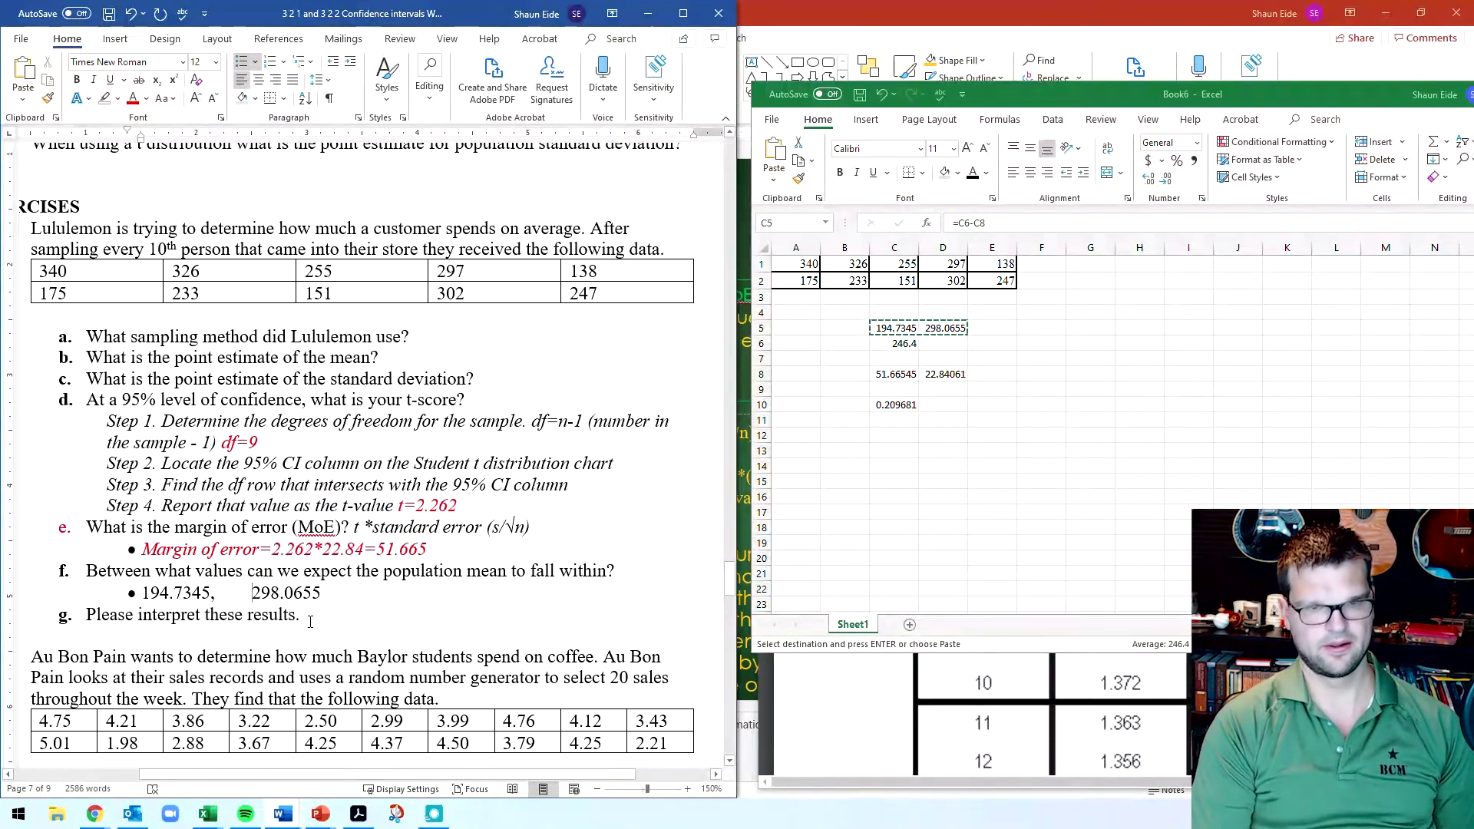
key("BackSpace")
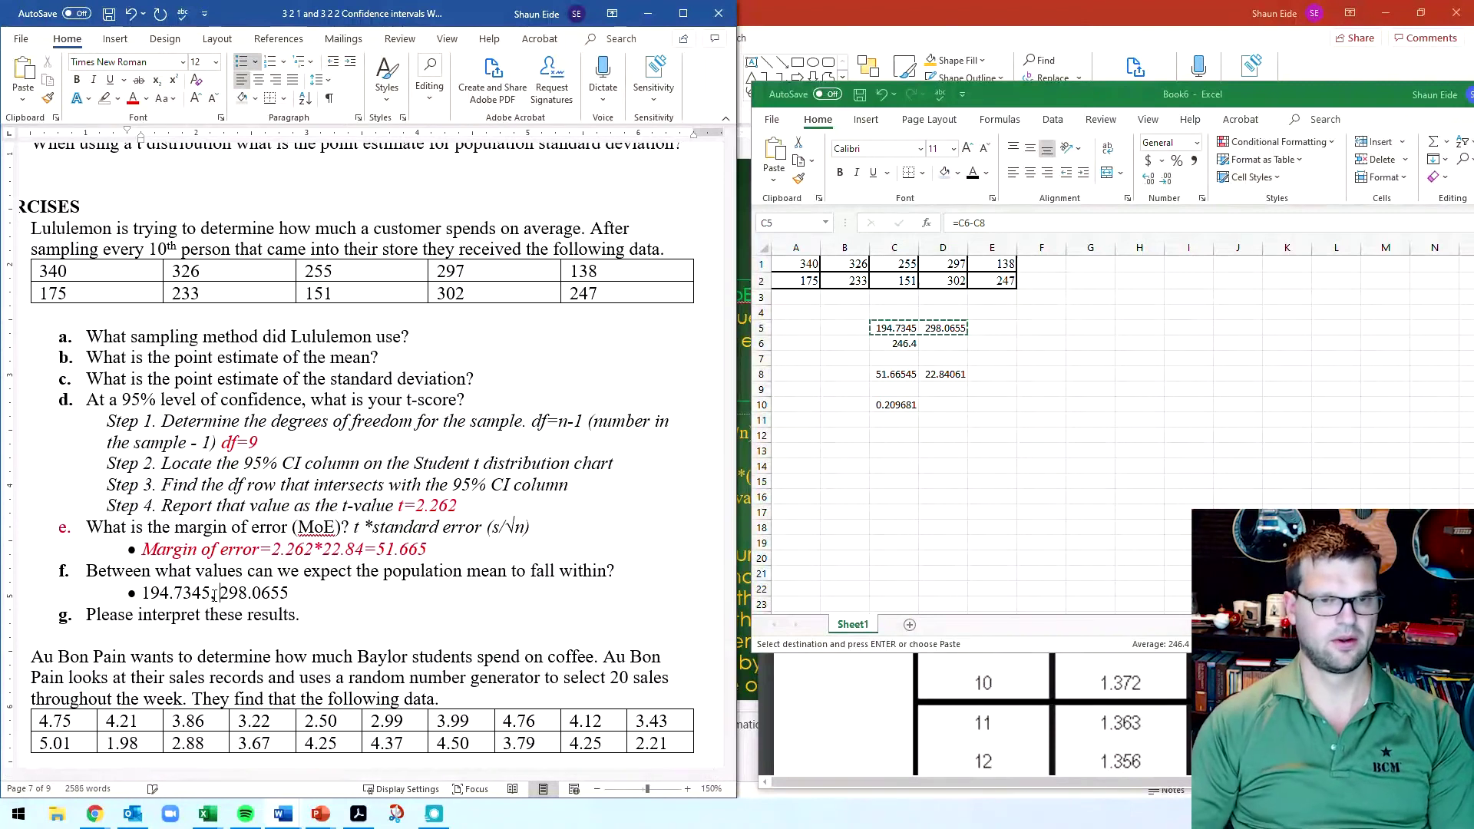
left_click(140, 593)
type("CI:")
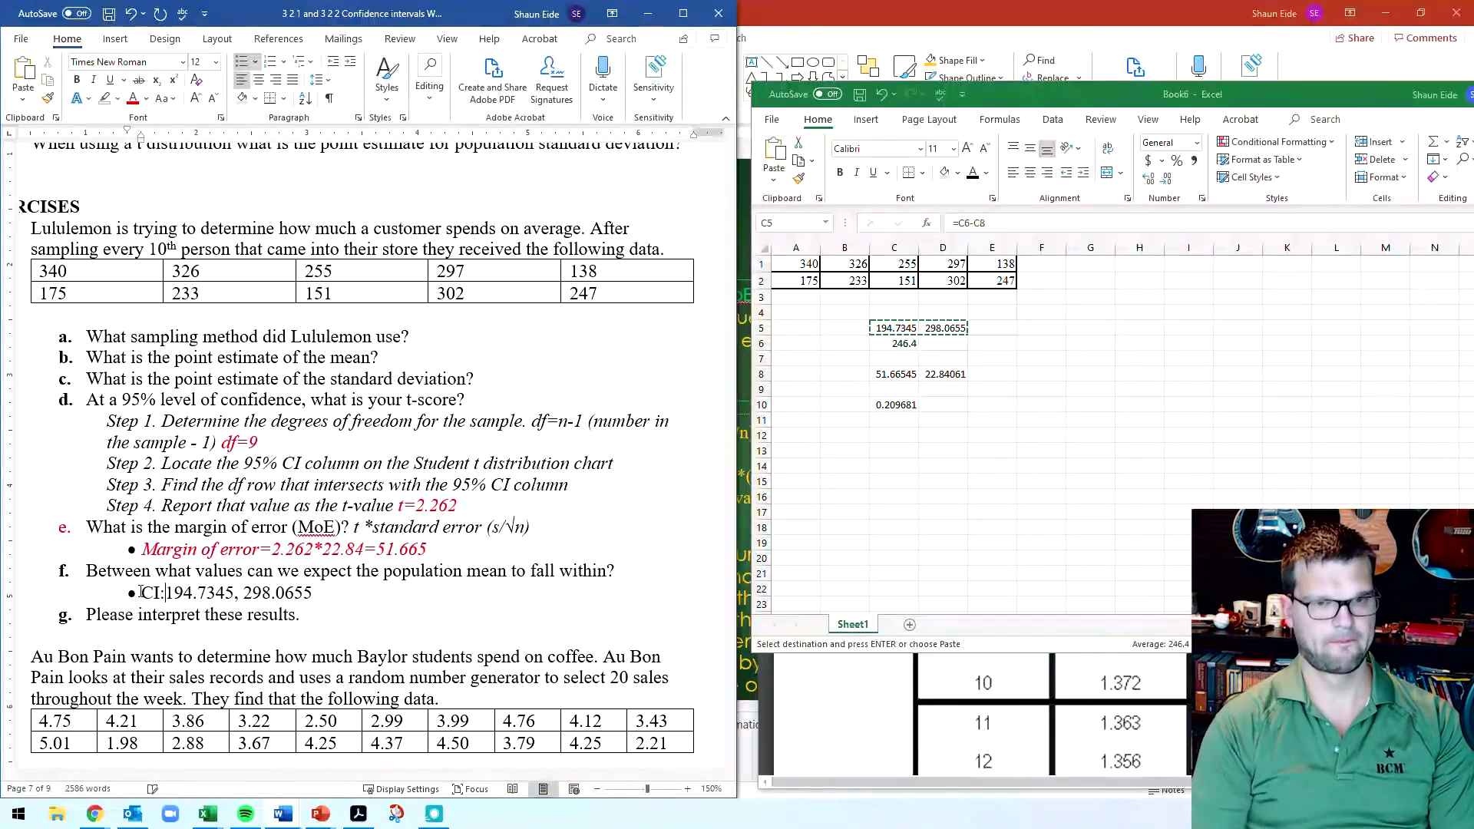
Step: Add an indented bullet under part g: 'We are 95% confident that the actual population mean is between'
left_click(398, 616)
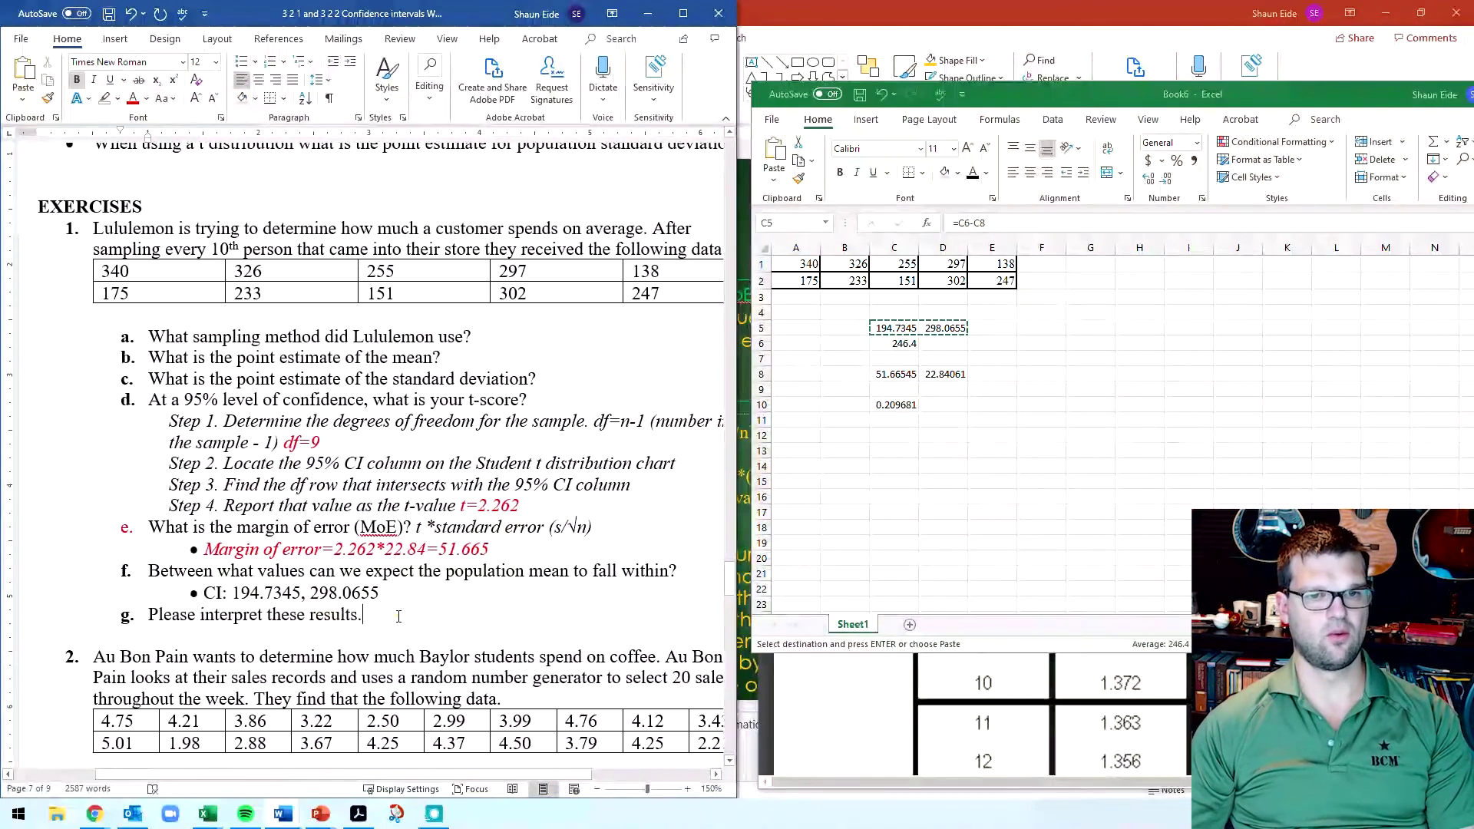
key("Return")
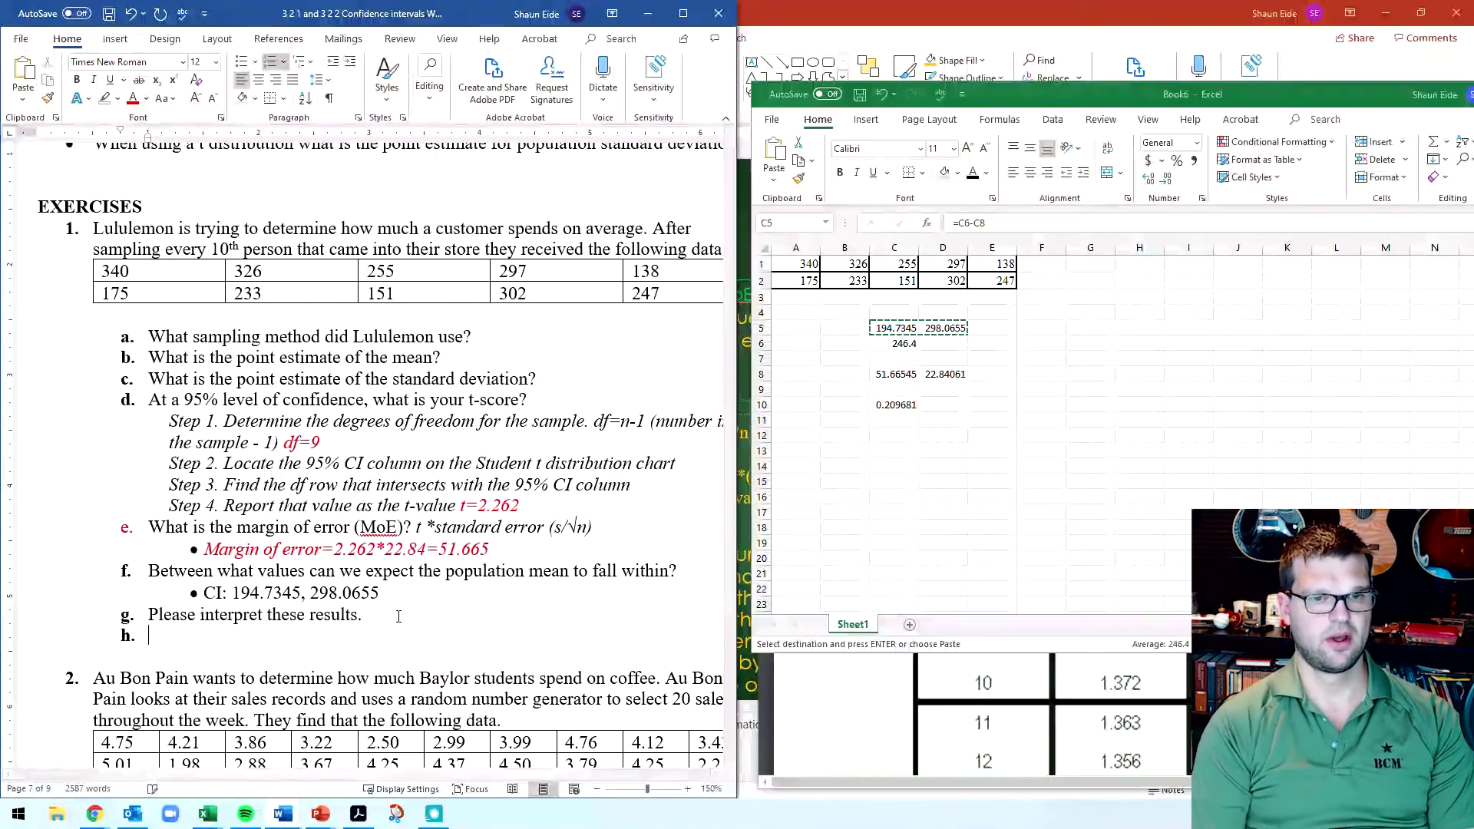
key("Tab")
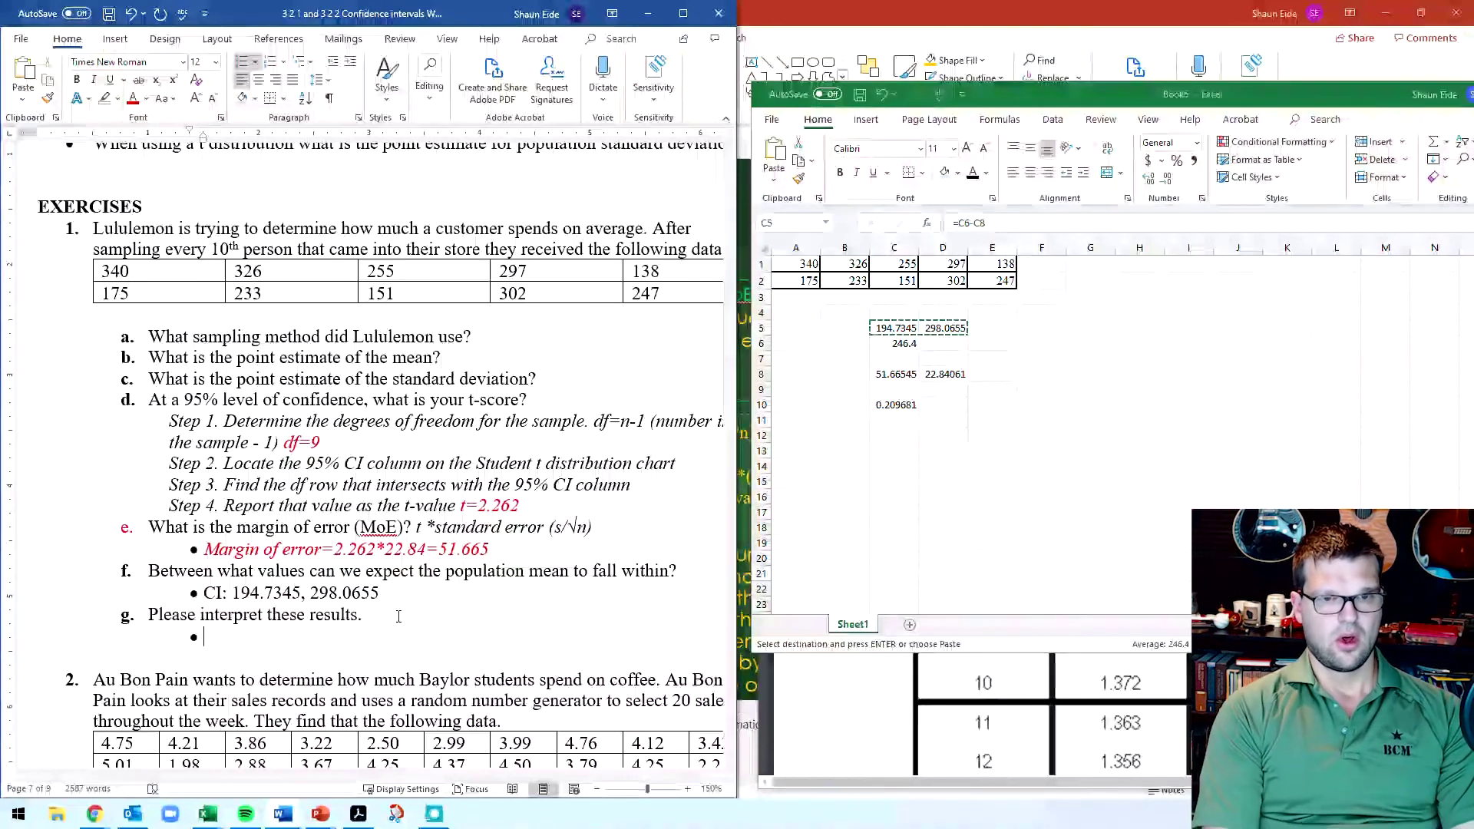
type("The expe")
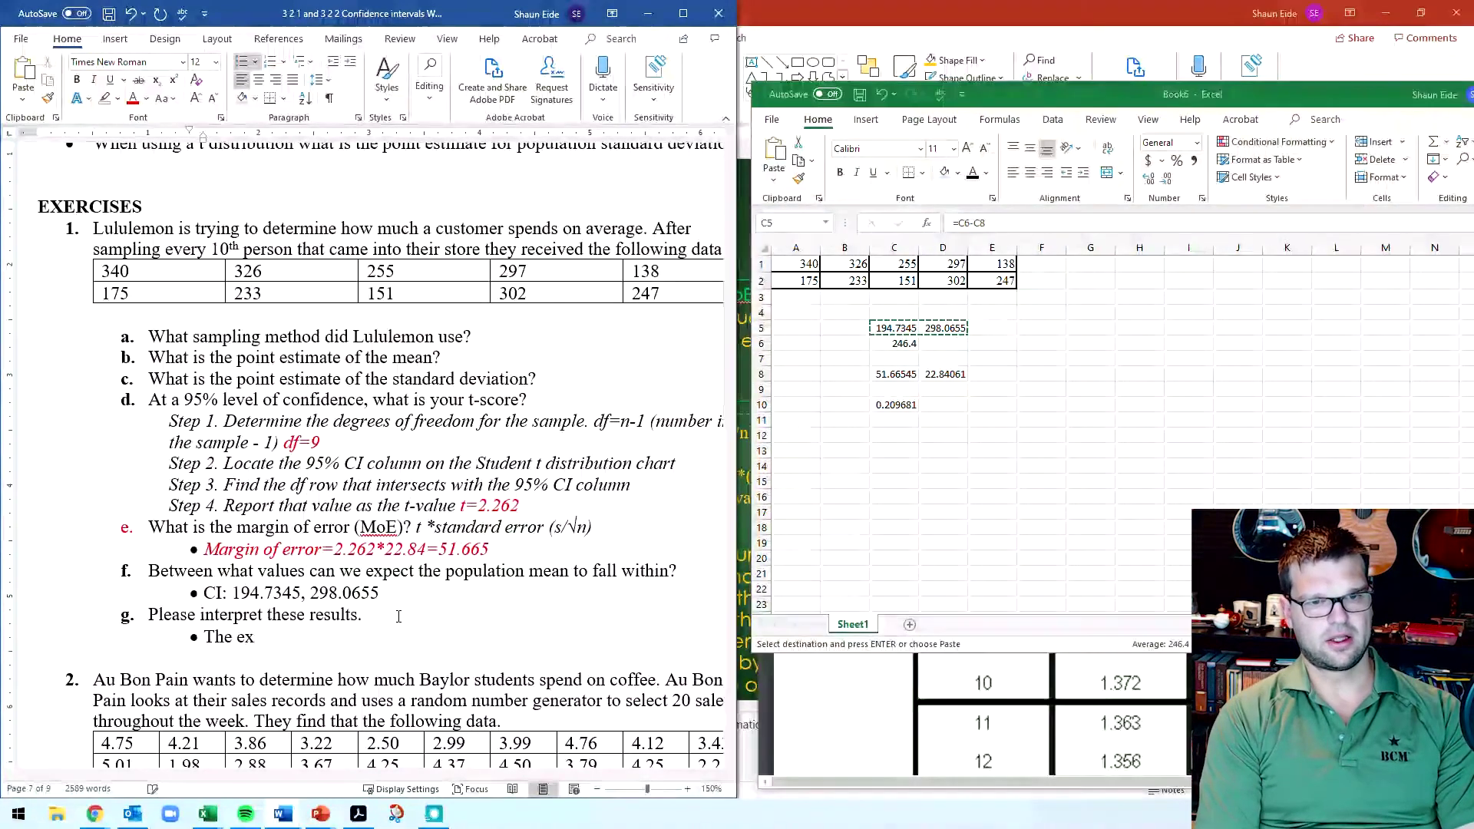
key("BackSpace")
key("BackSpace")
key("BackSpace")
key("BackSpace")
key("BackSpace")
key("BackSpace")
key("BackSpace")
key("BackSpace")
key("BackSpace")
key("BackSpace")
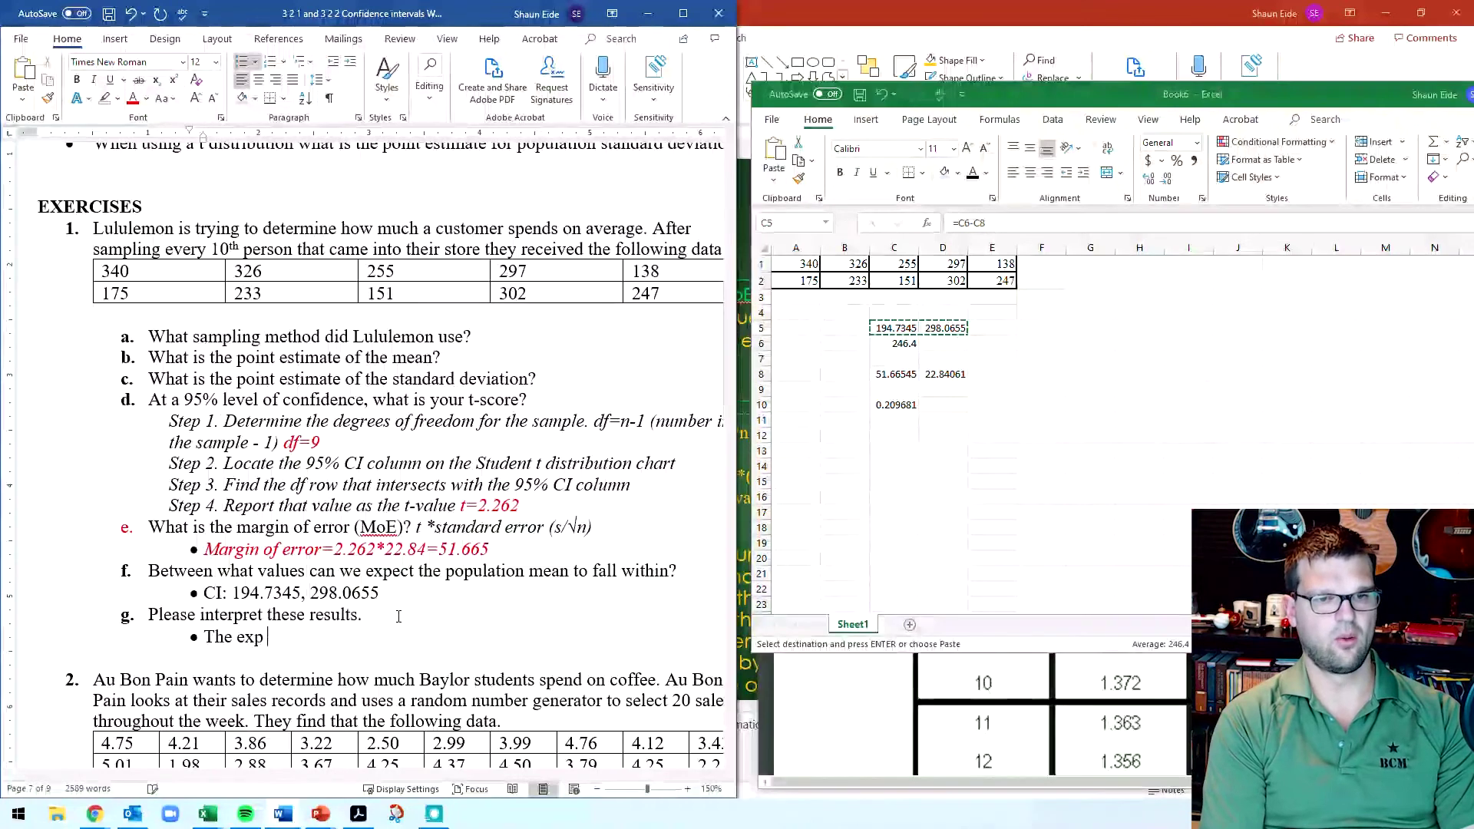
type("We are")
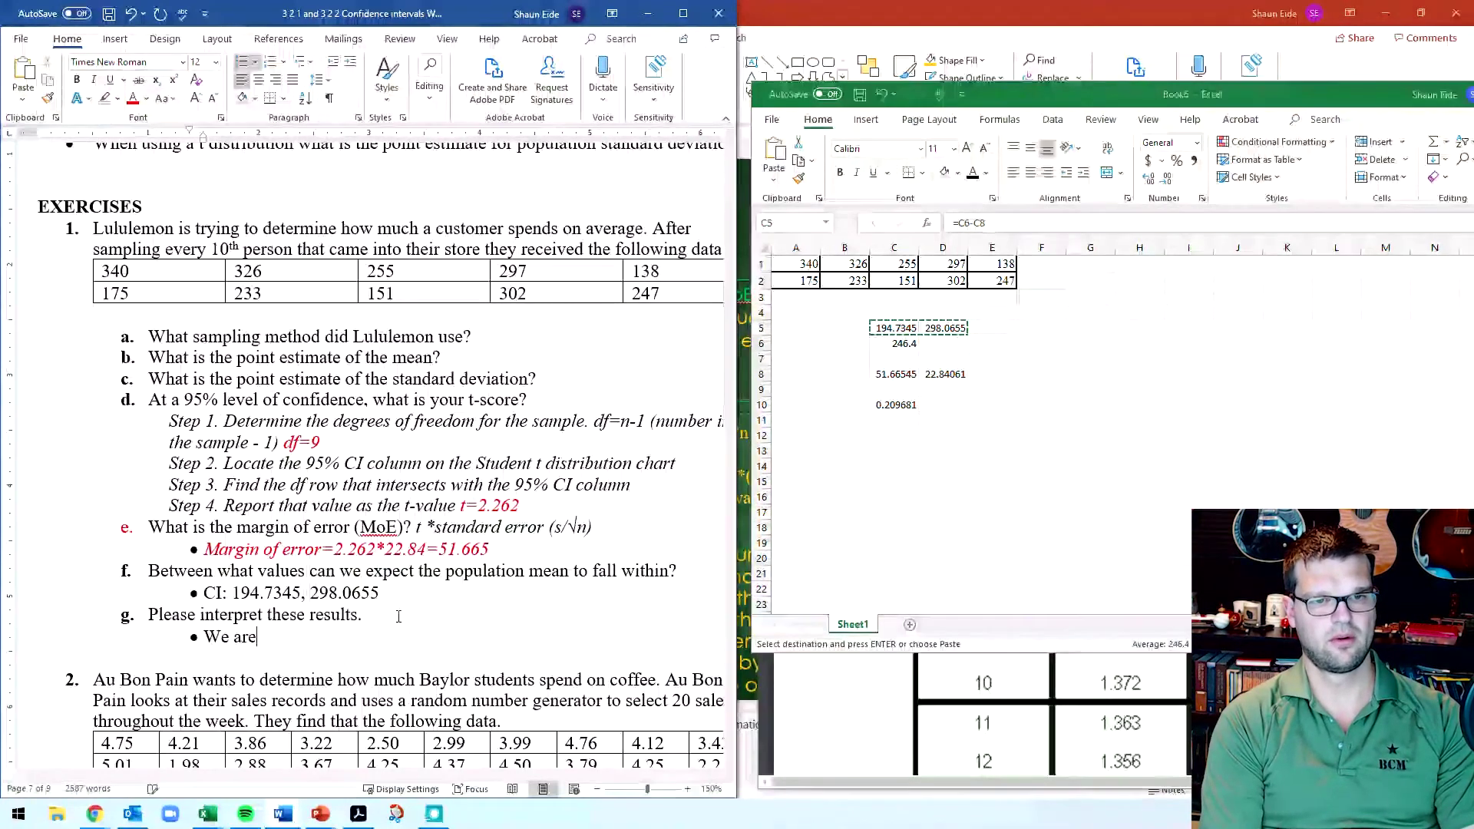
type(" 95% ")
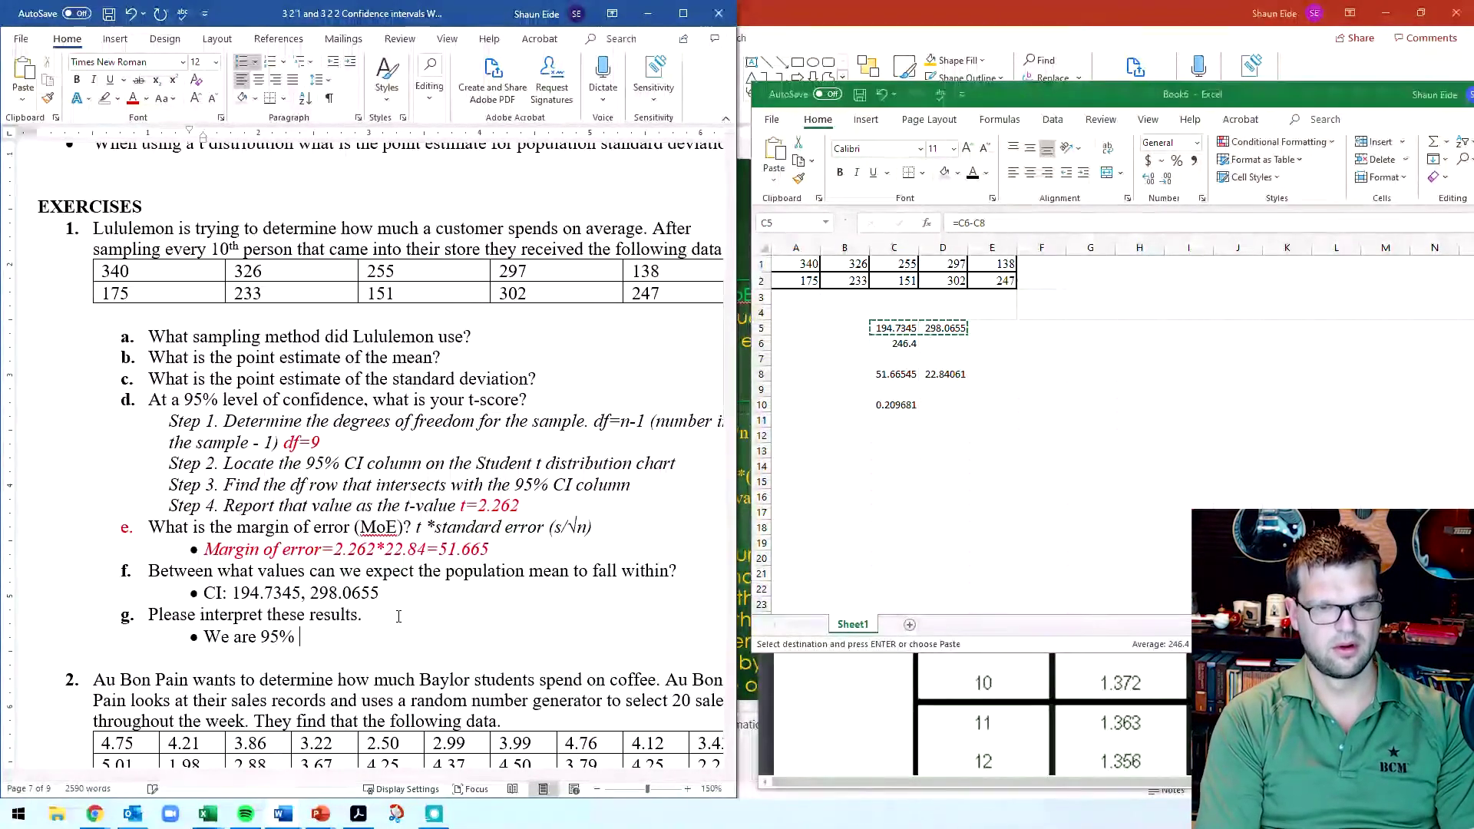
type("confident that the s")
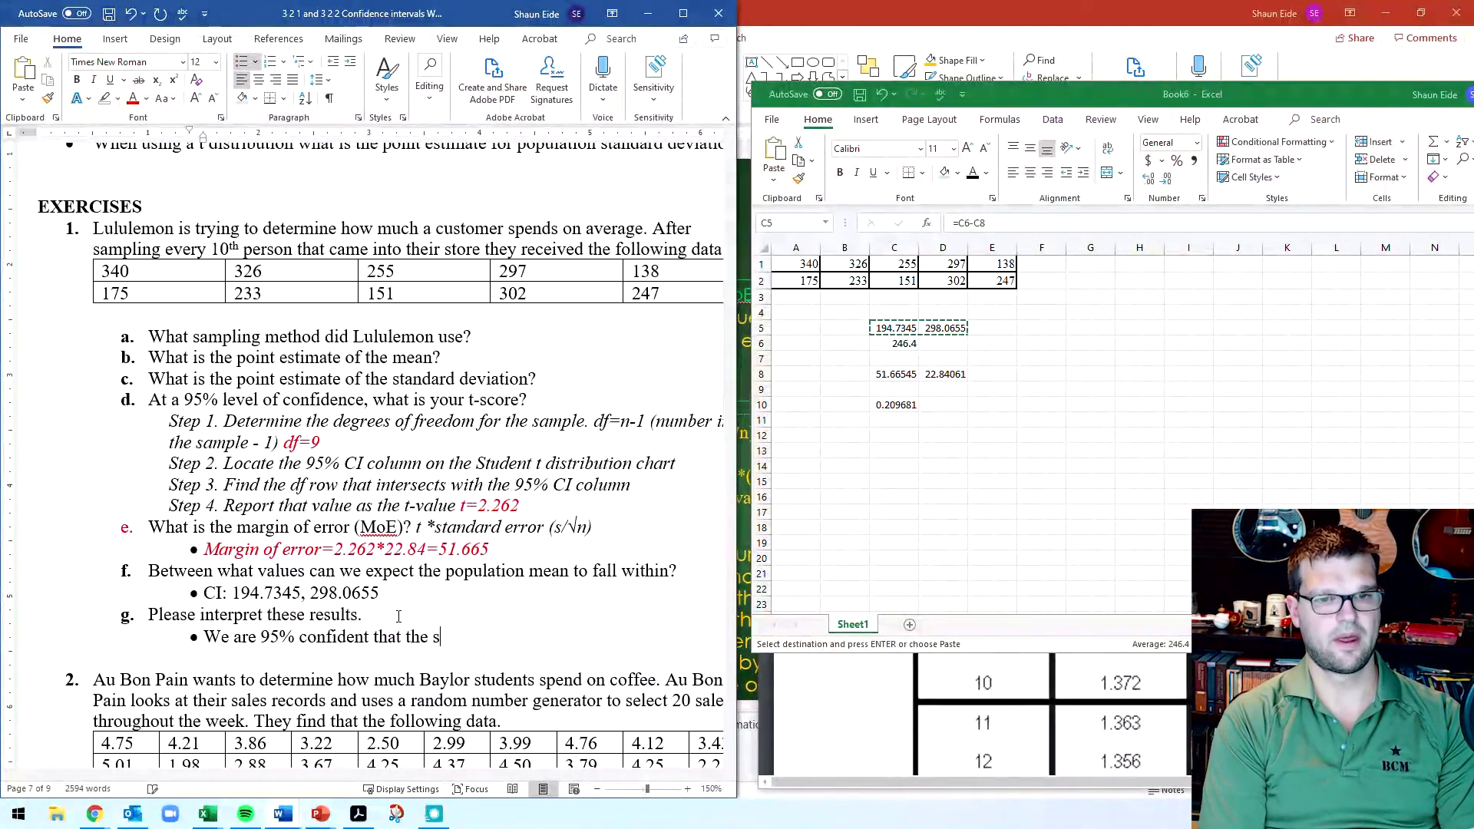
key("BackSpace")
type("actual pop")
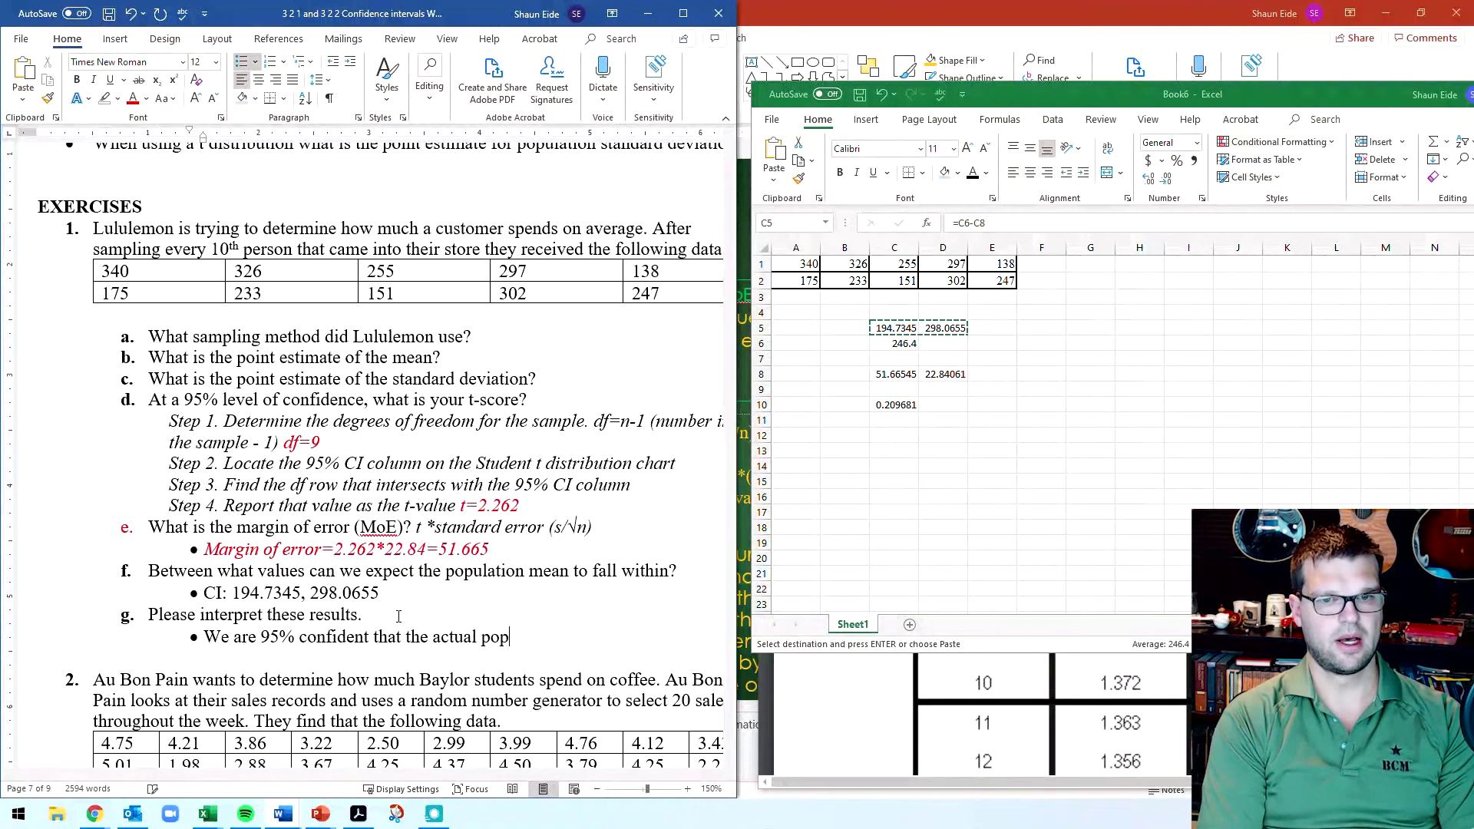
type("ulation mean ")
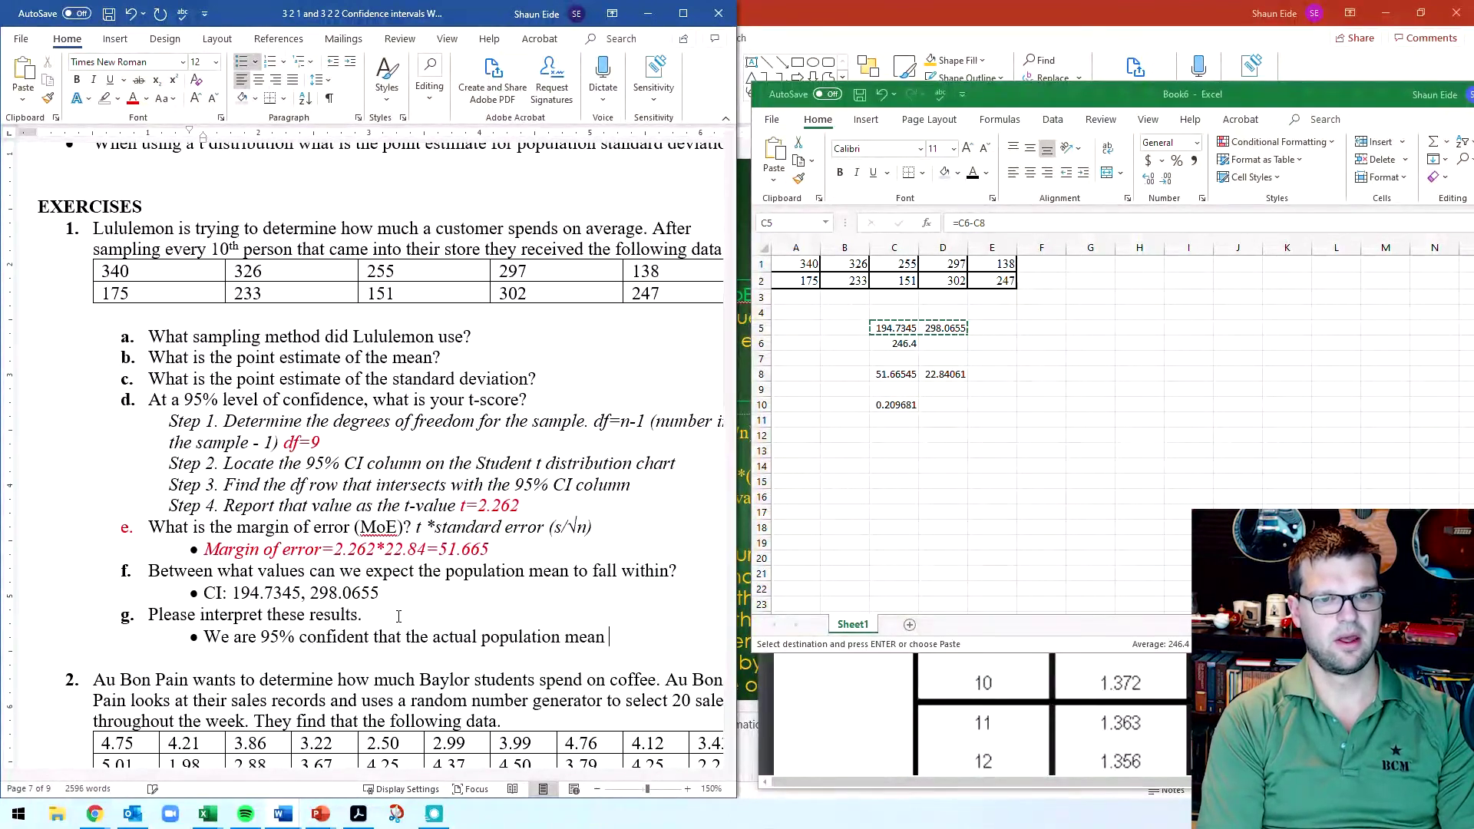
type("is between")
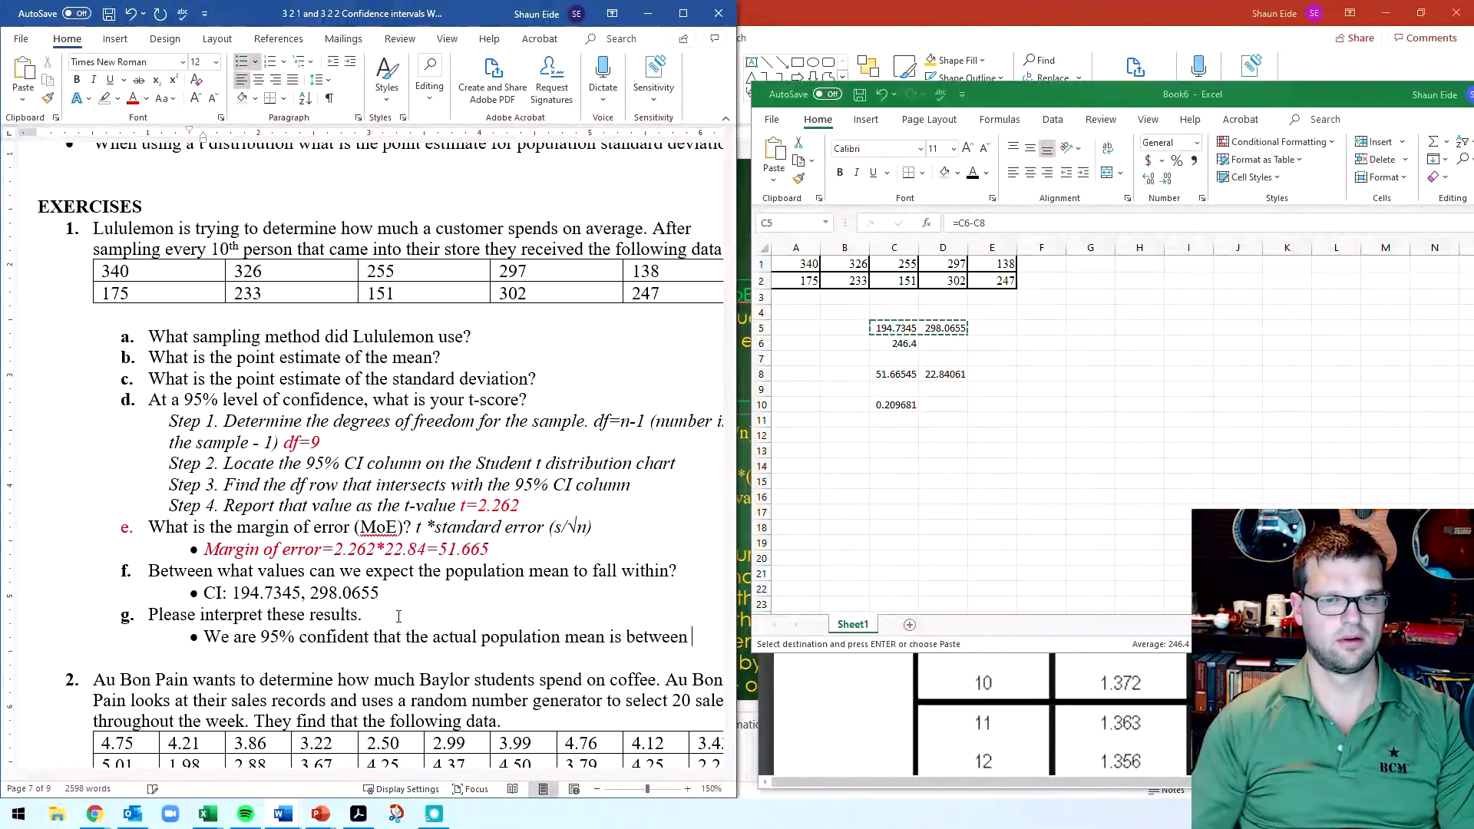
Step: Copy the interval values from part f after 'between' and join them with 'and'
left_click_drag(386, 585, 231, 592)
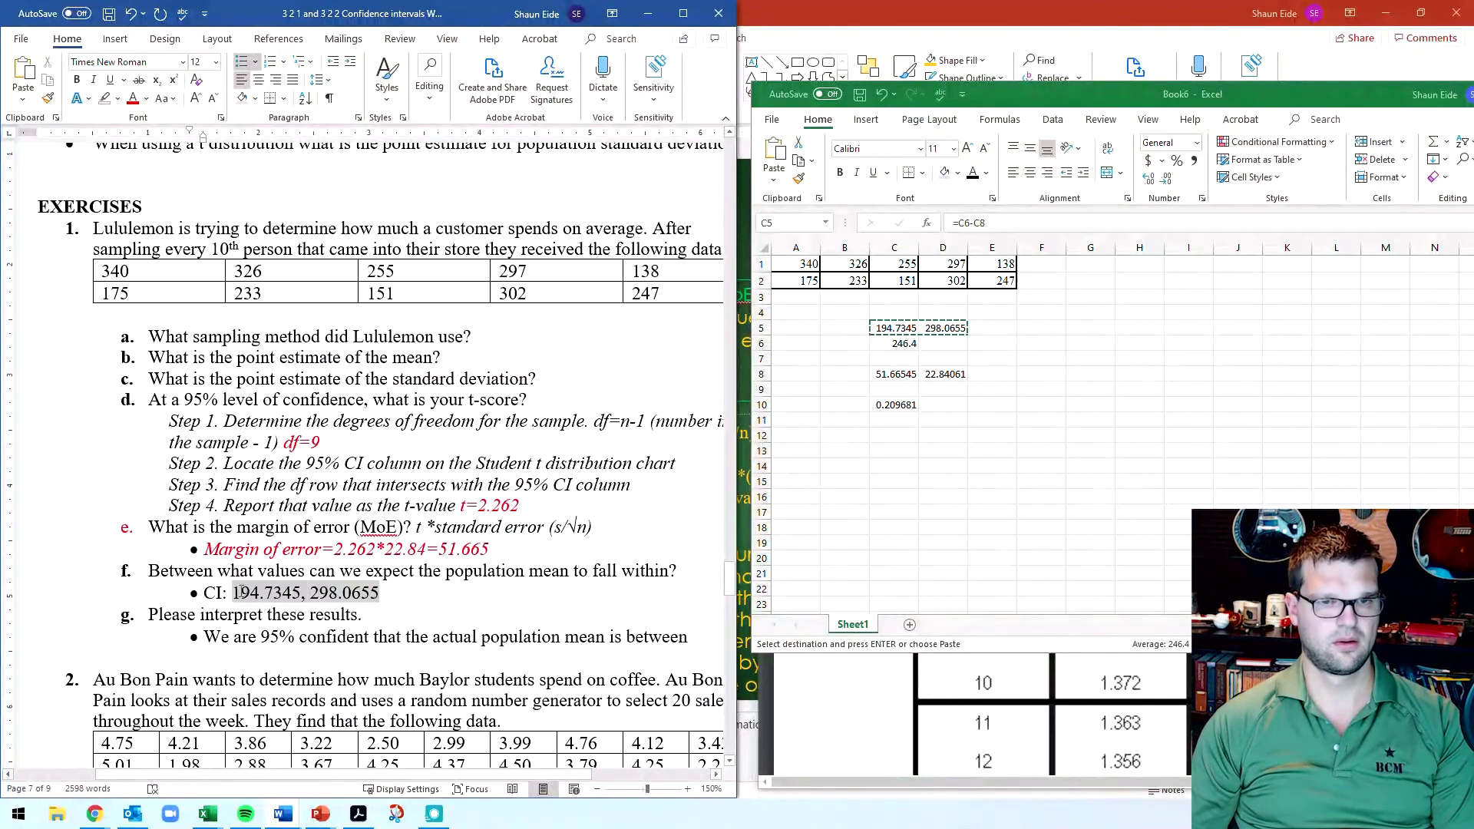
key("ctrl+c")
left_click(691, 637)
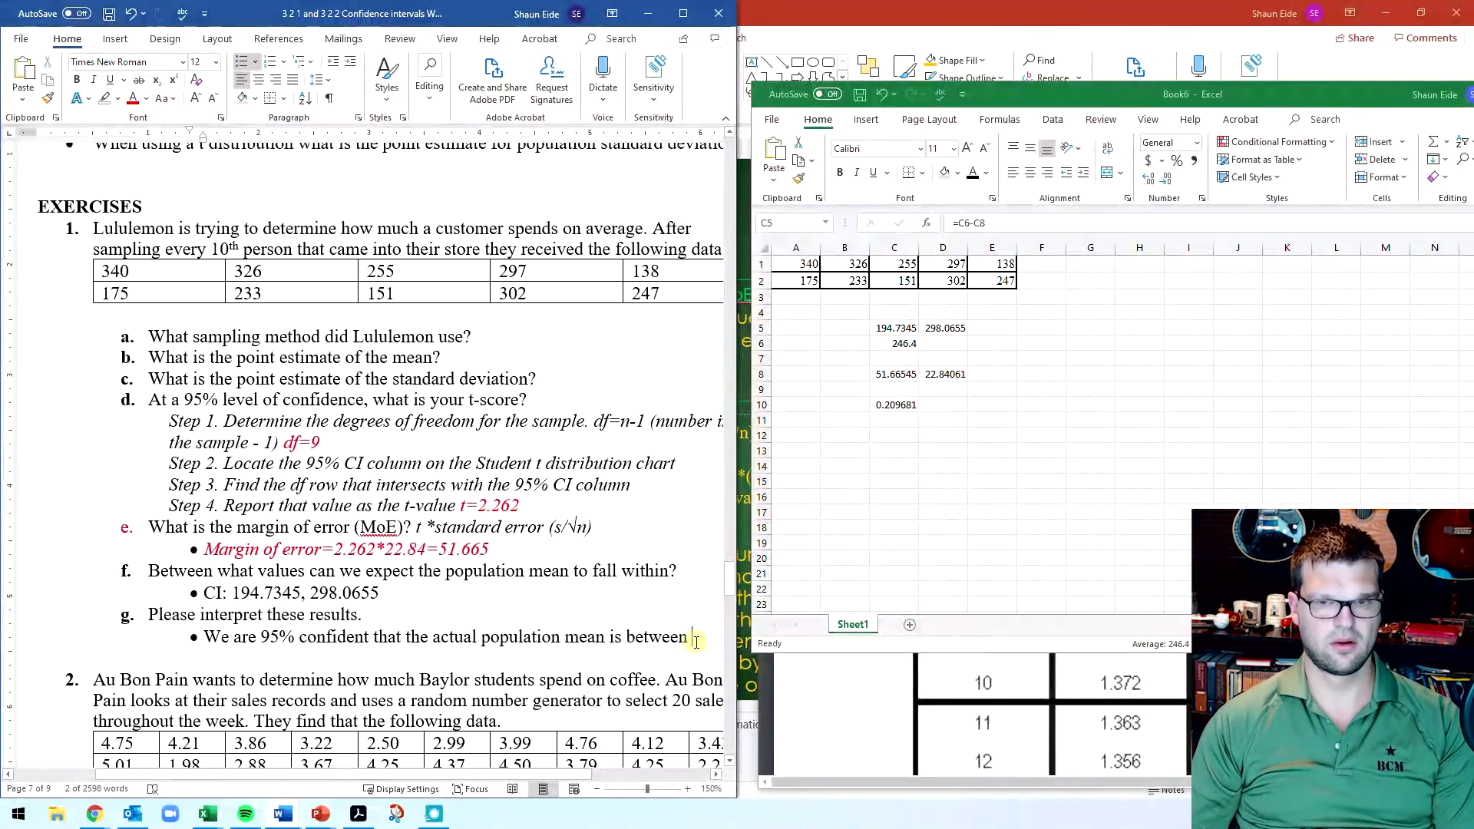
key("ctrl+v")
key("BackSpace")
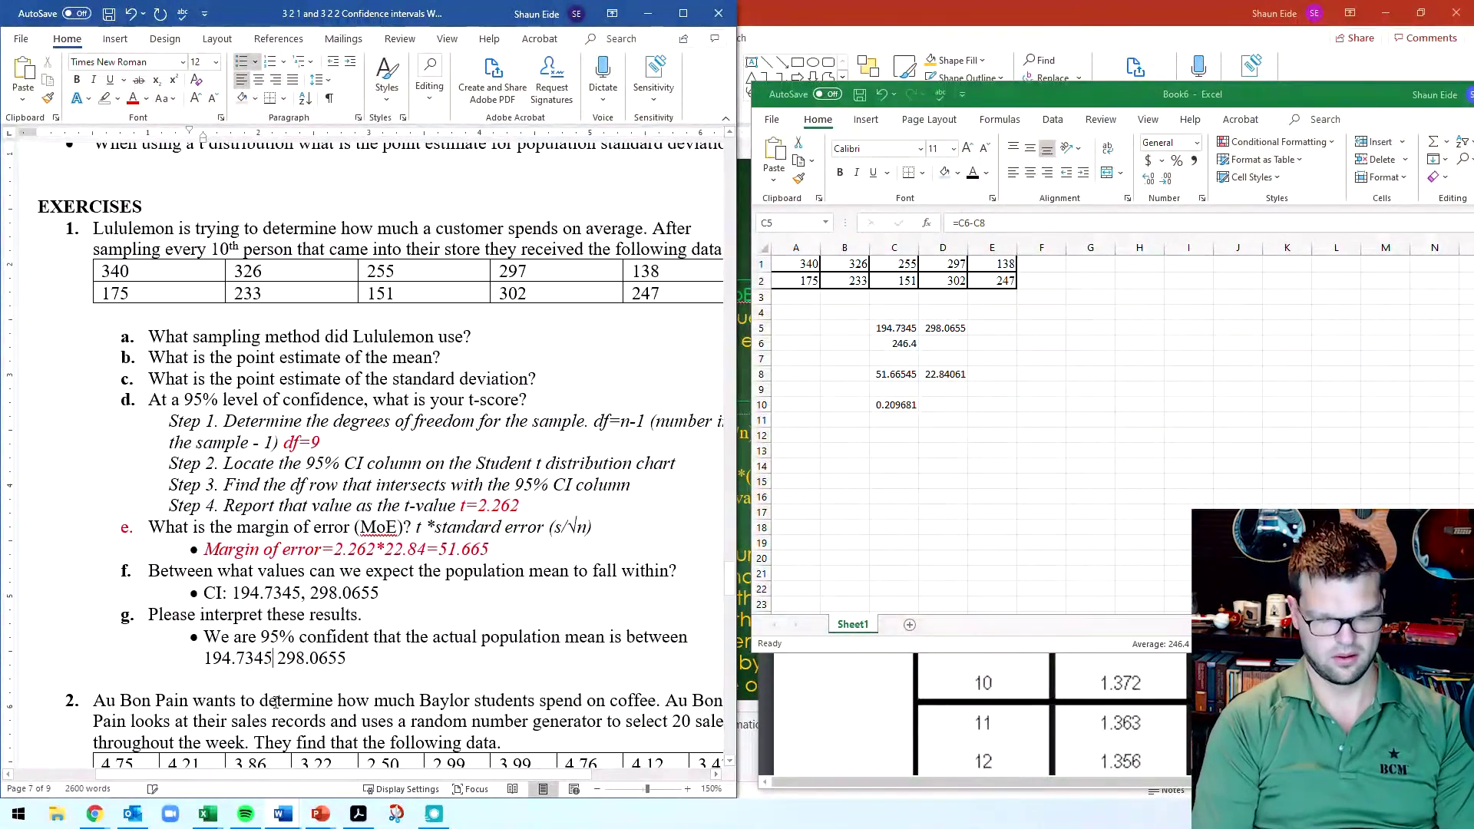
type("and 298")
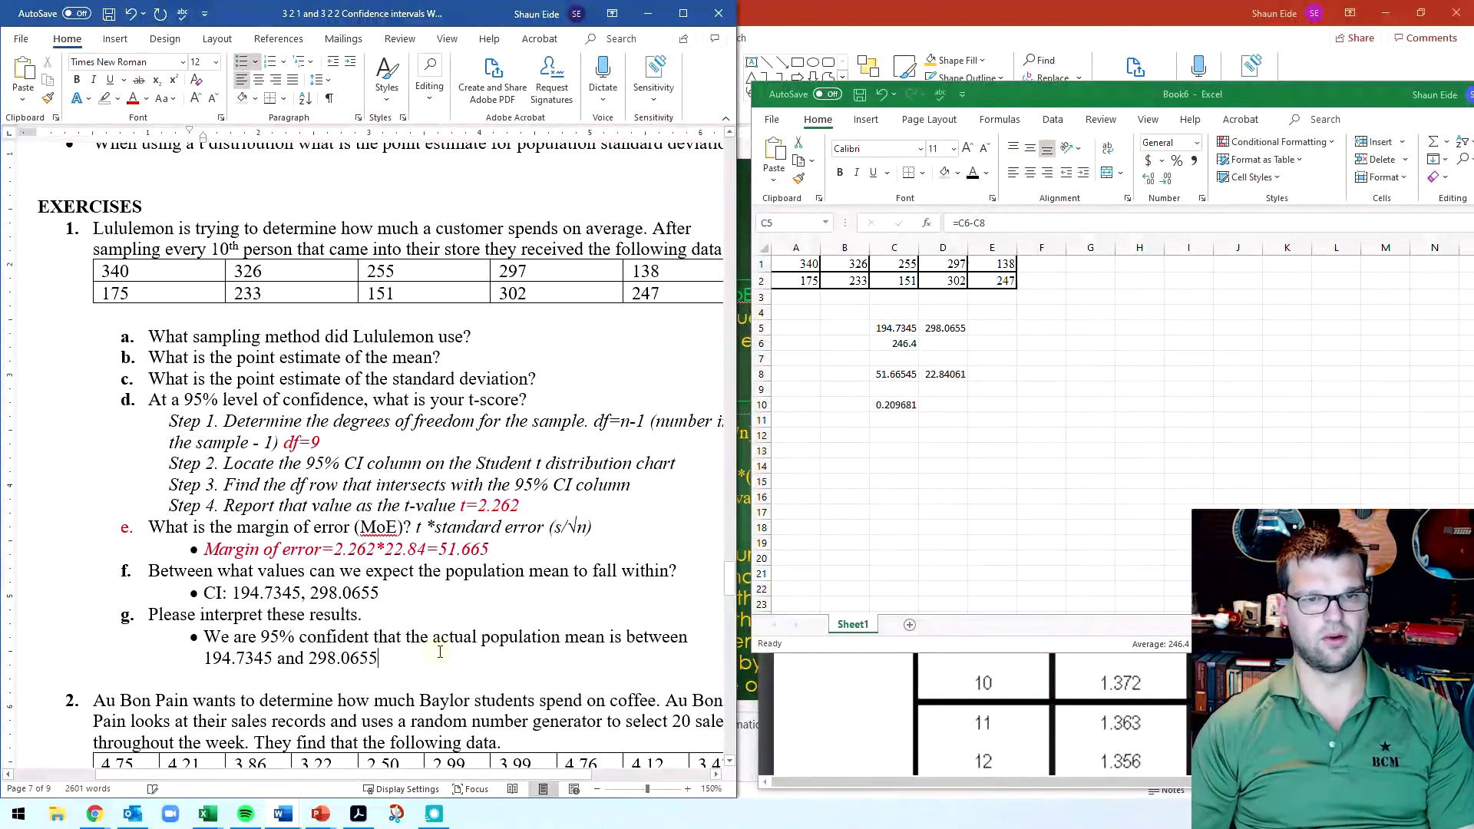
type(".")
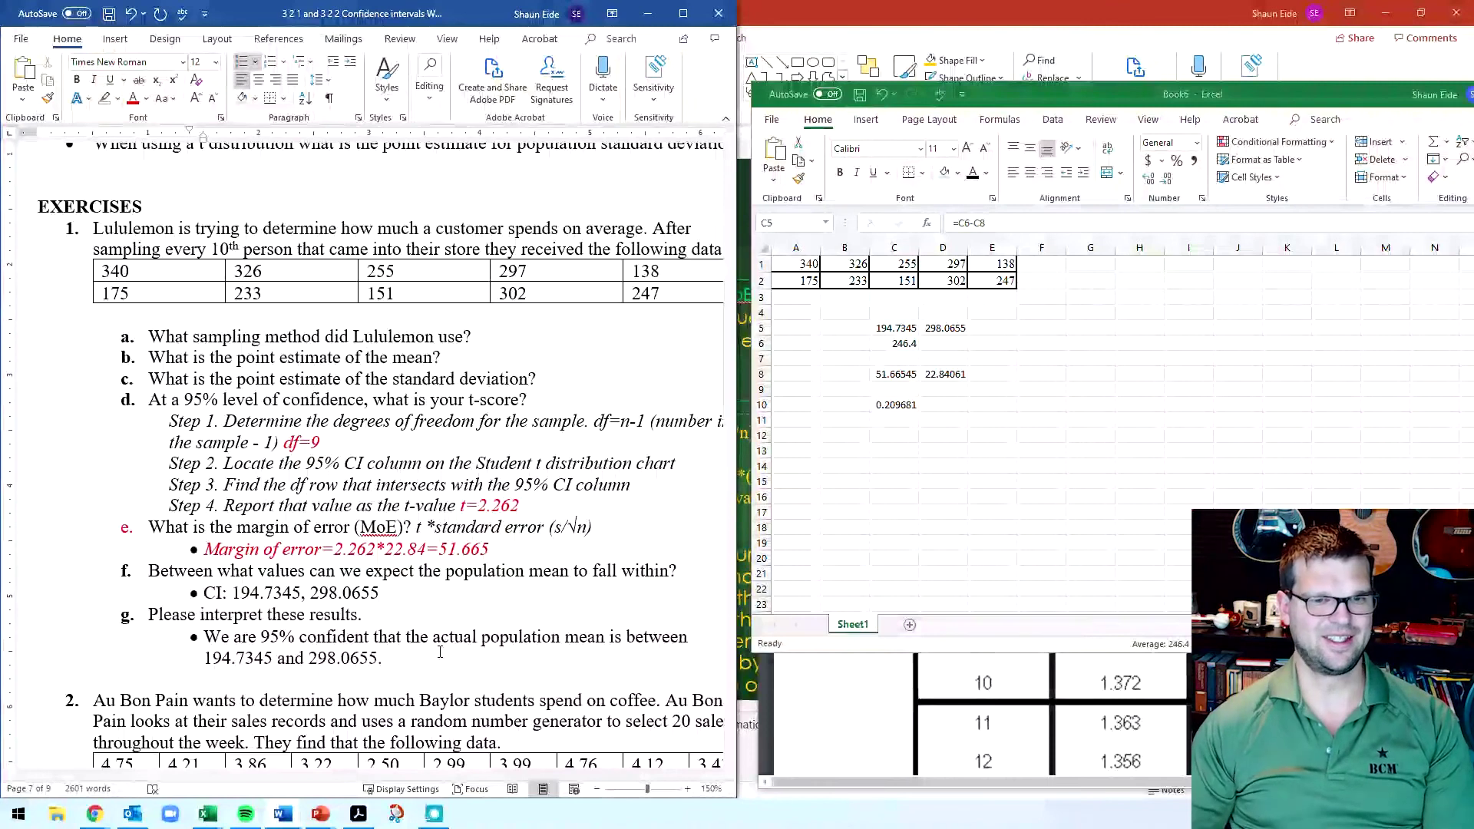
Step: Review the margin-of-error and confidence-interval steps of the proportion exercise
scroll(440, 652, "down", 3)
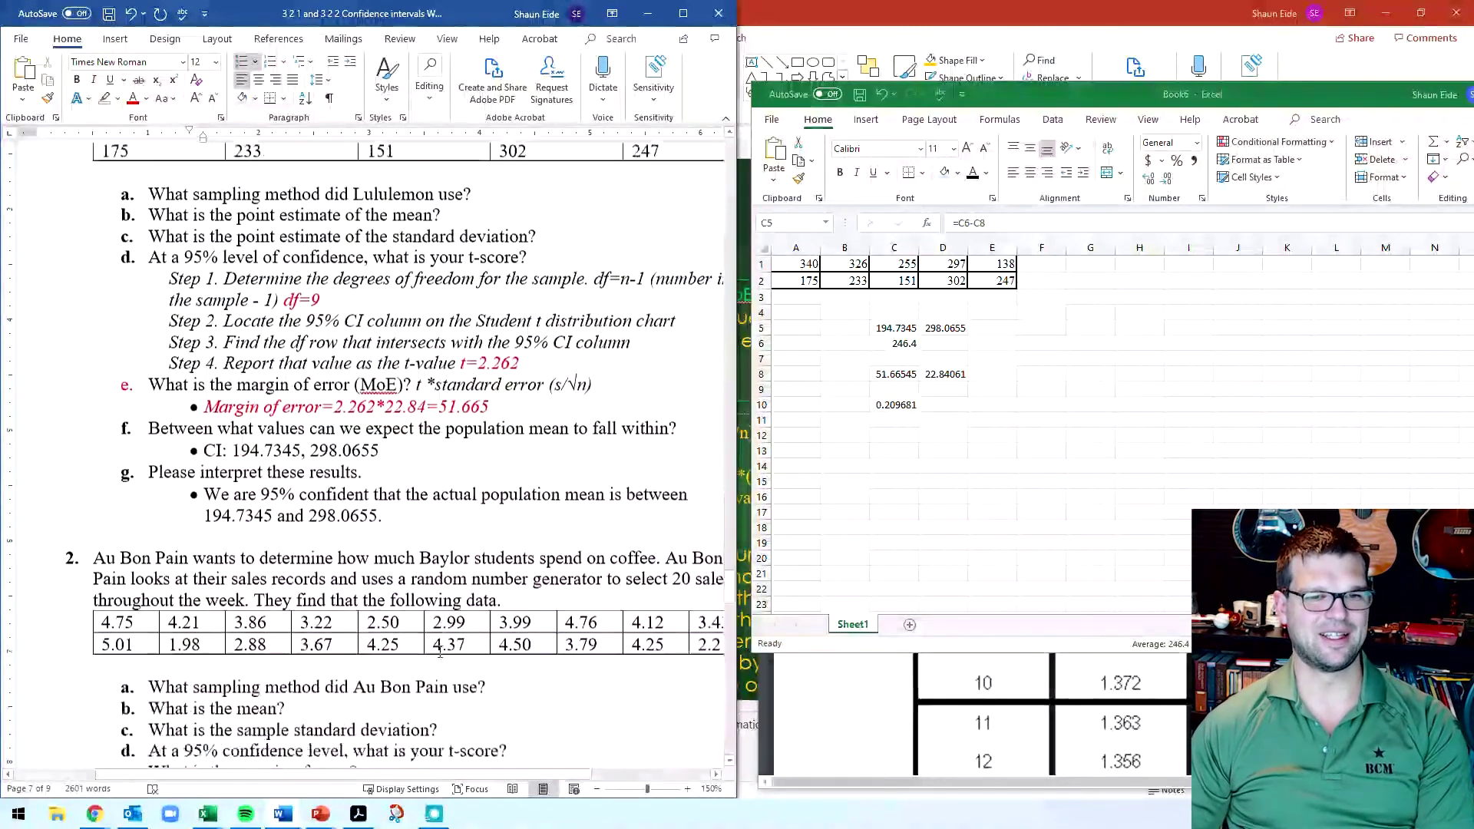
scroll(440, 651, "up", 1)
scroll(439, 651, "down", 3)
scroll(440, 652, "up", 2)
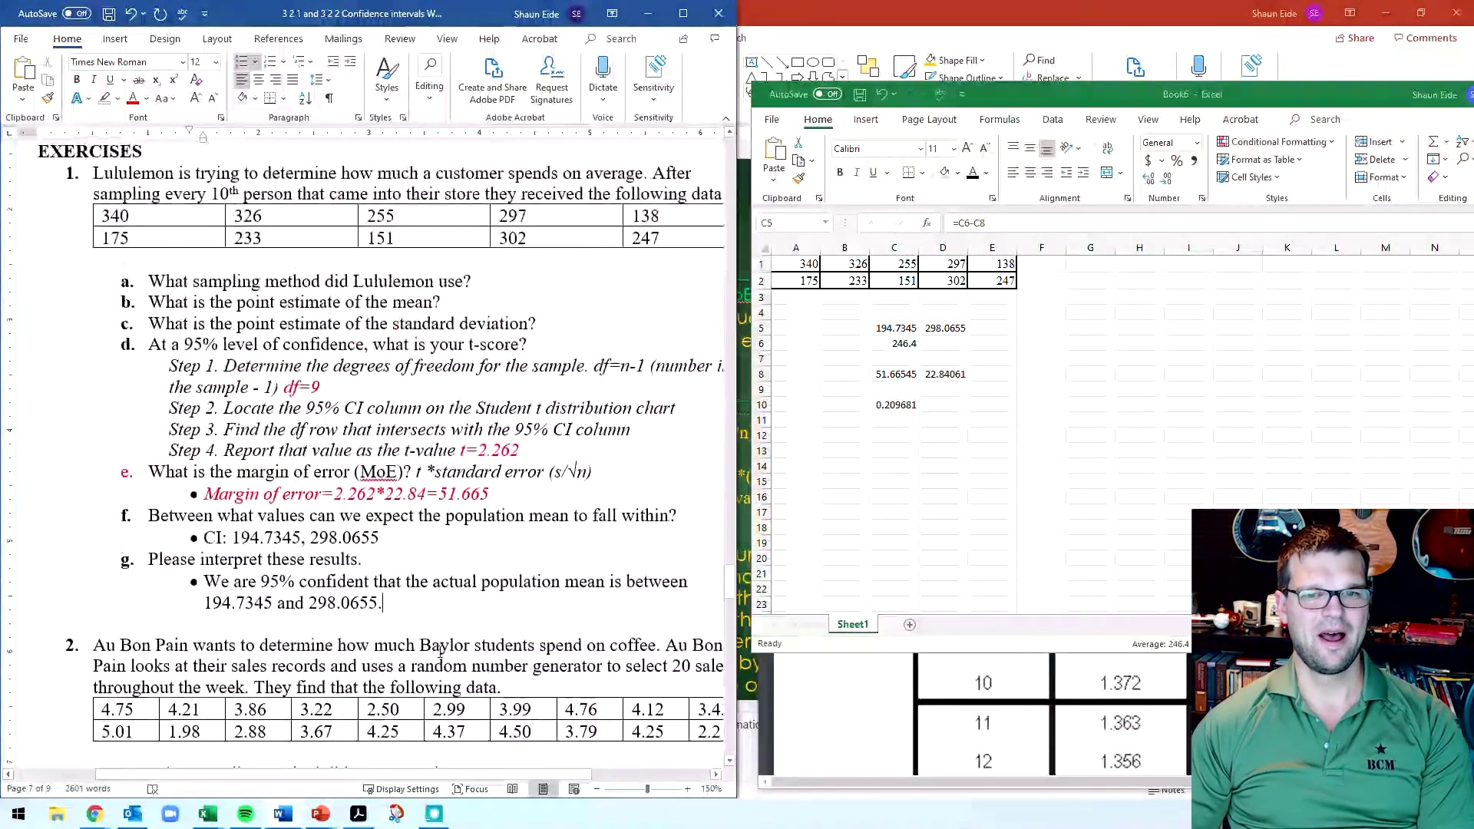
scroll(434, 644, "down", 8)
scroll(430, 639, "down", 15)
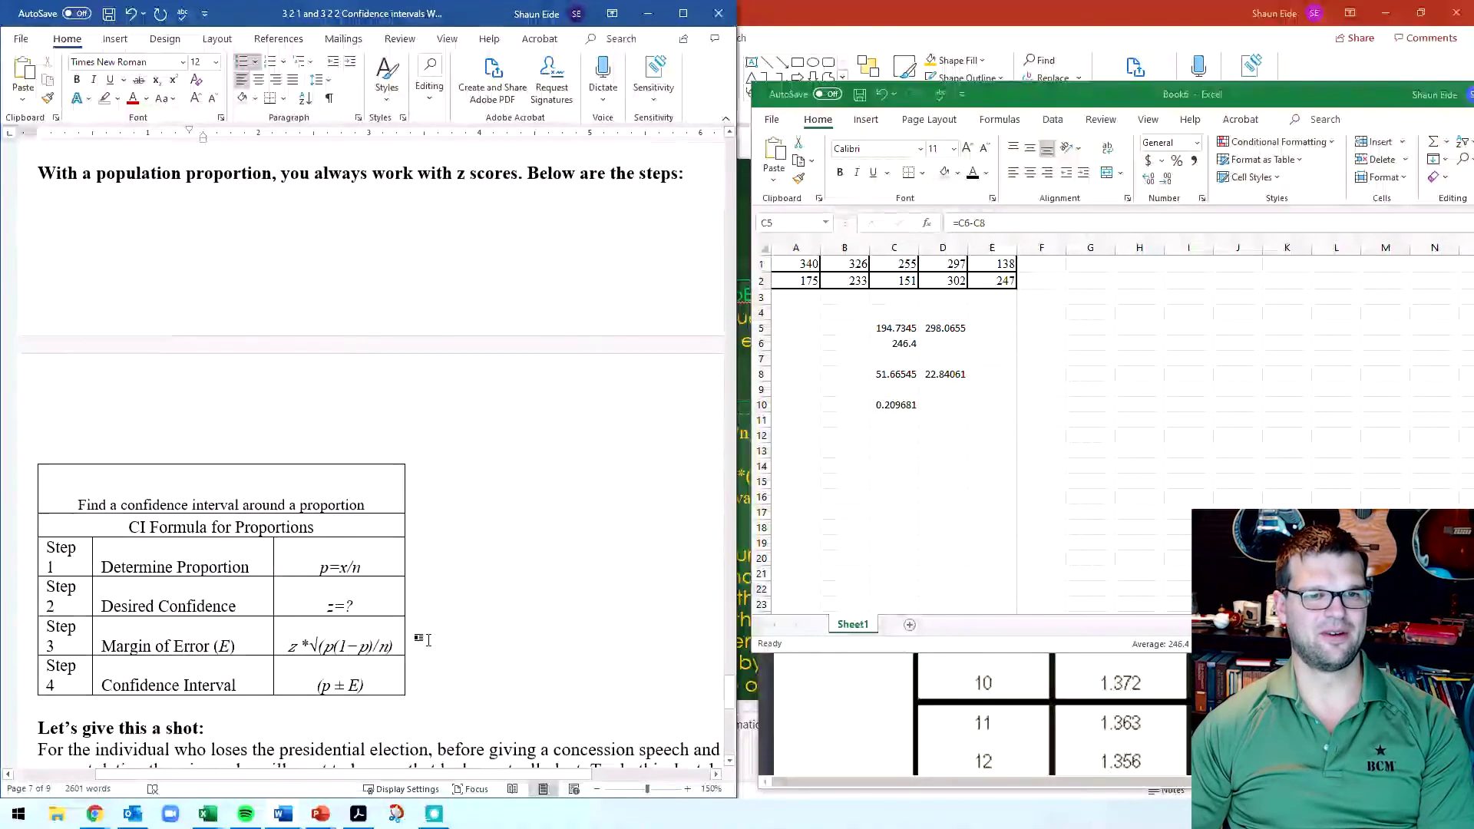
scroll(430, 640, "up", 14)
scroll(429, 639, "up", 12)
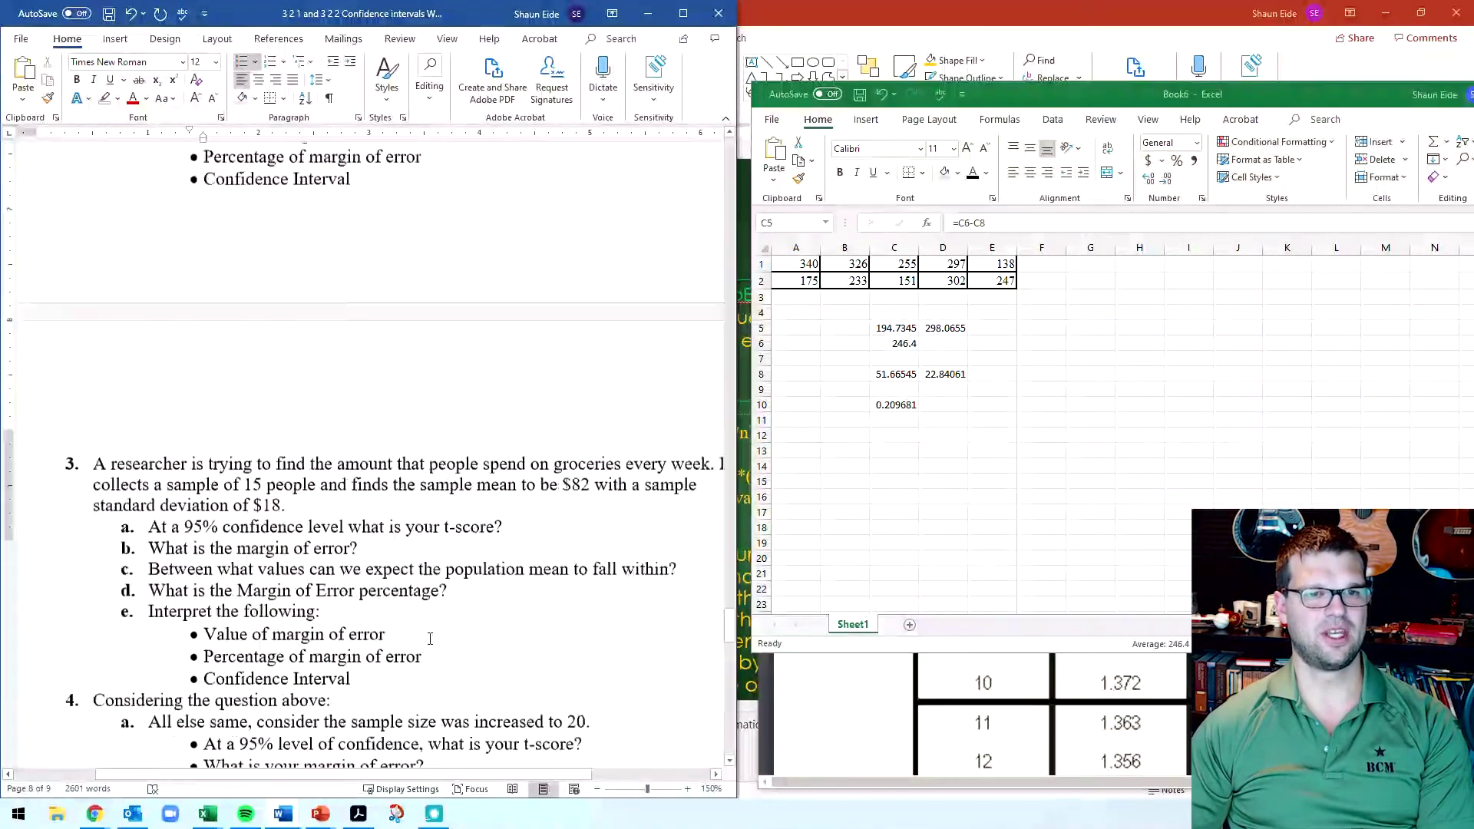
scroll(414, 630, "up", 2)
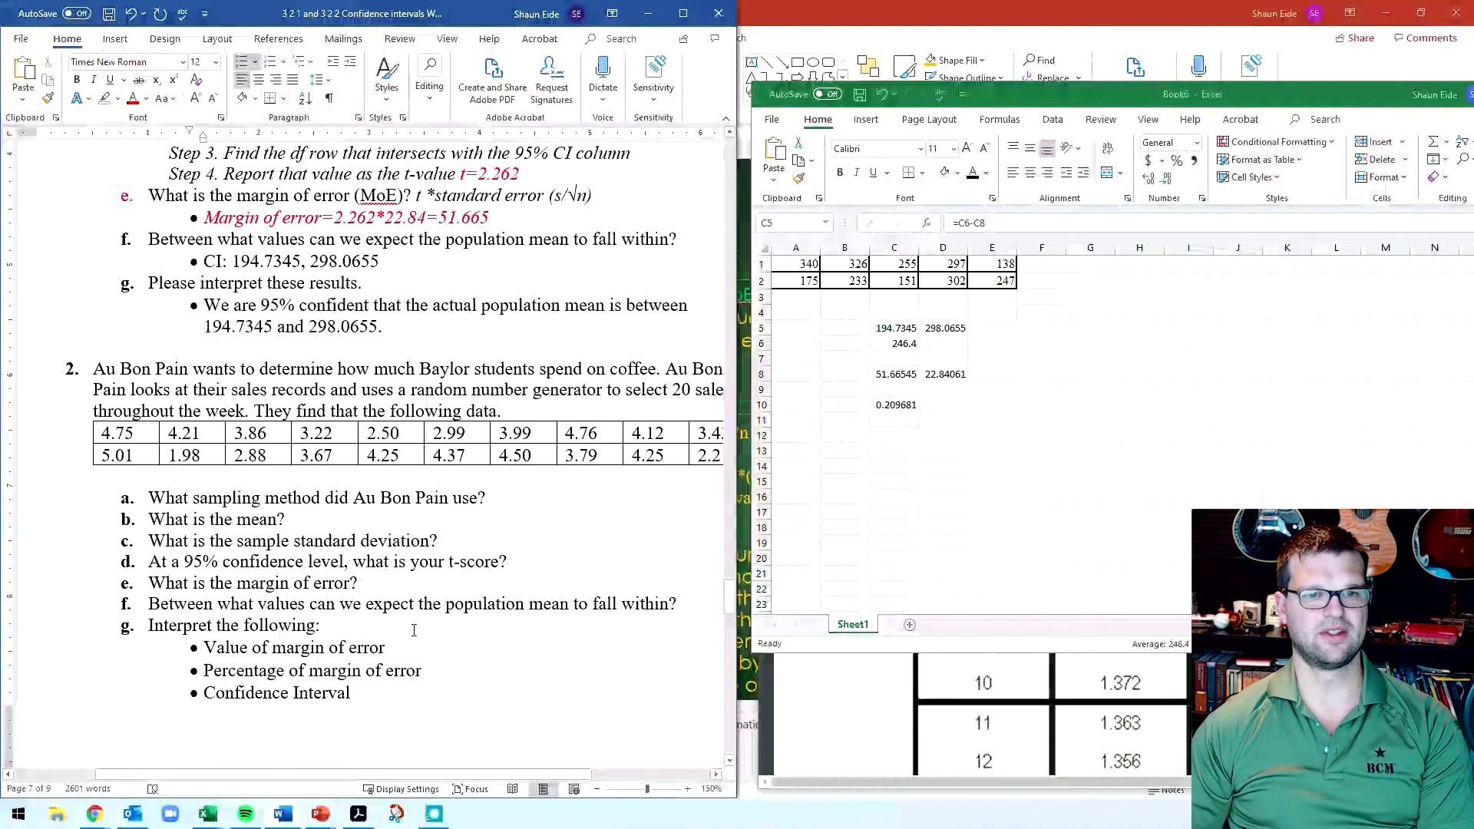
left_click(445, 669)
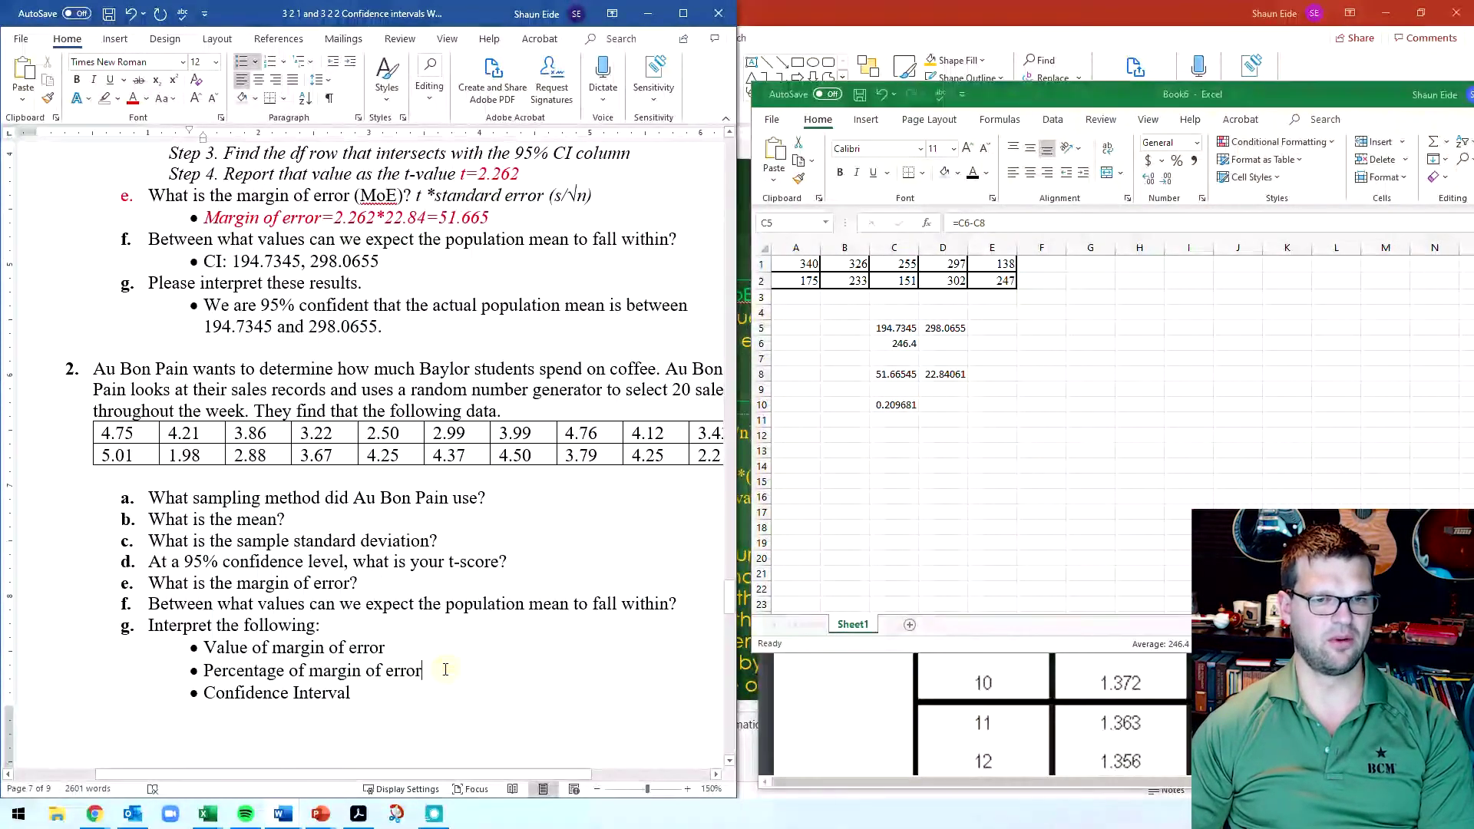
left_click(388, 693)
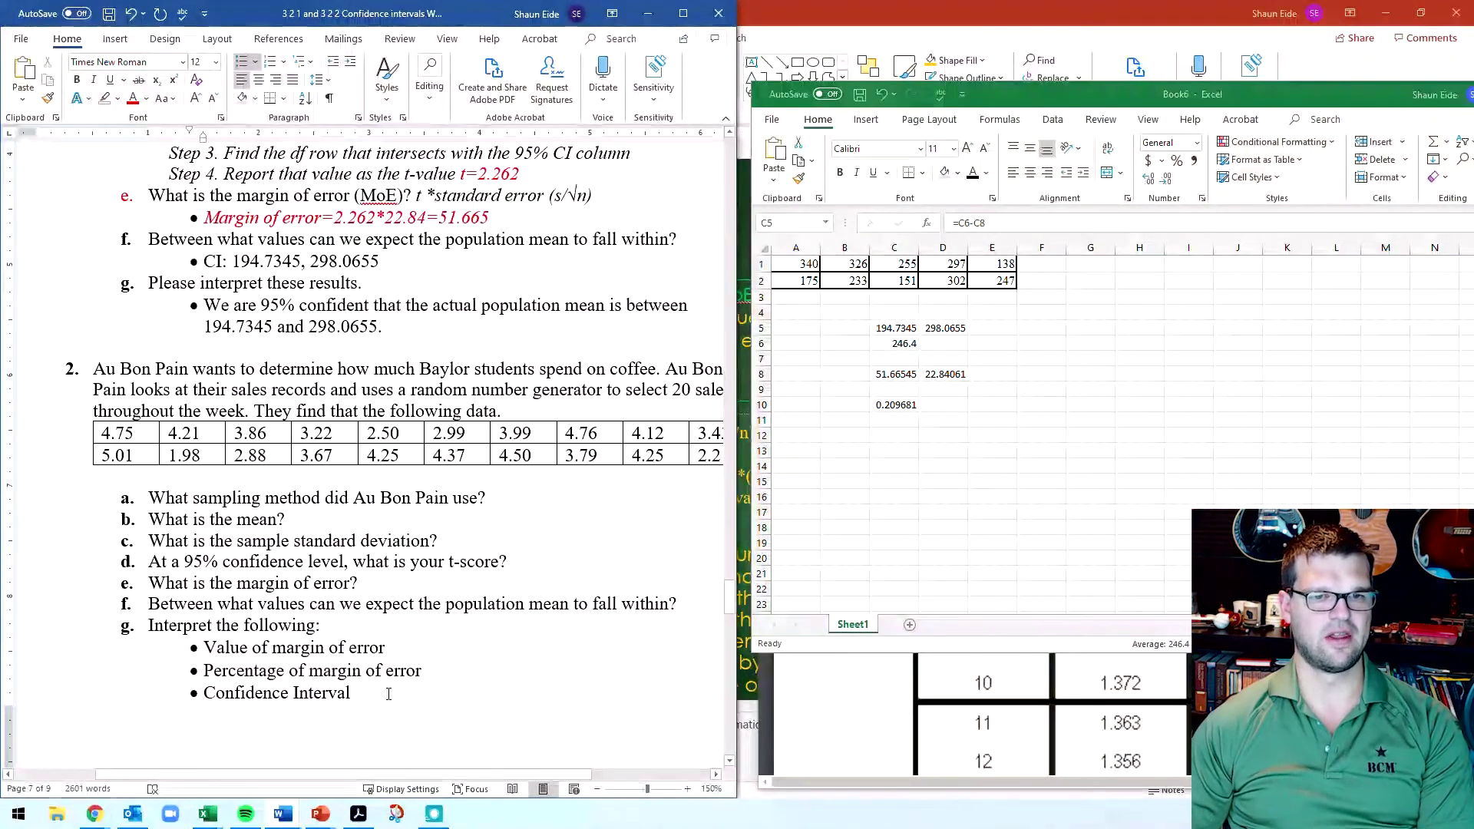
scroll(388, 693, "down", 10)
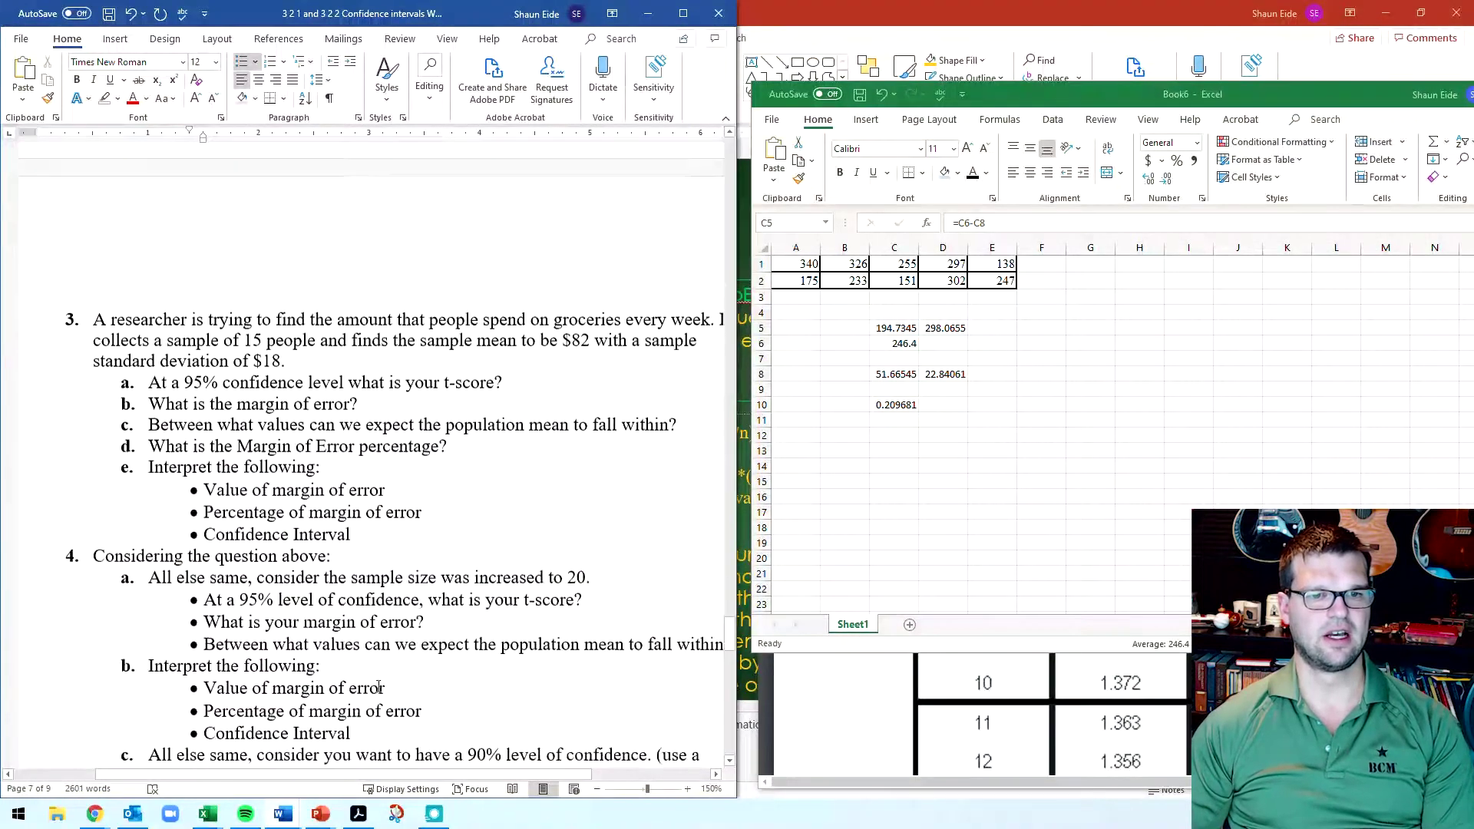
scroll(378, 687, "down", 1)
left_click(370, 562)
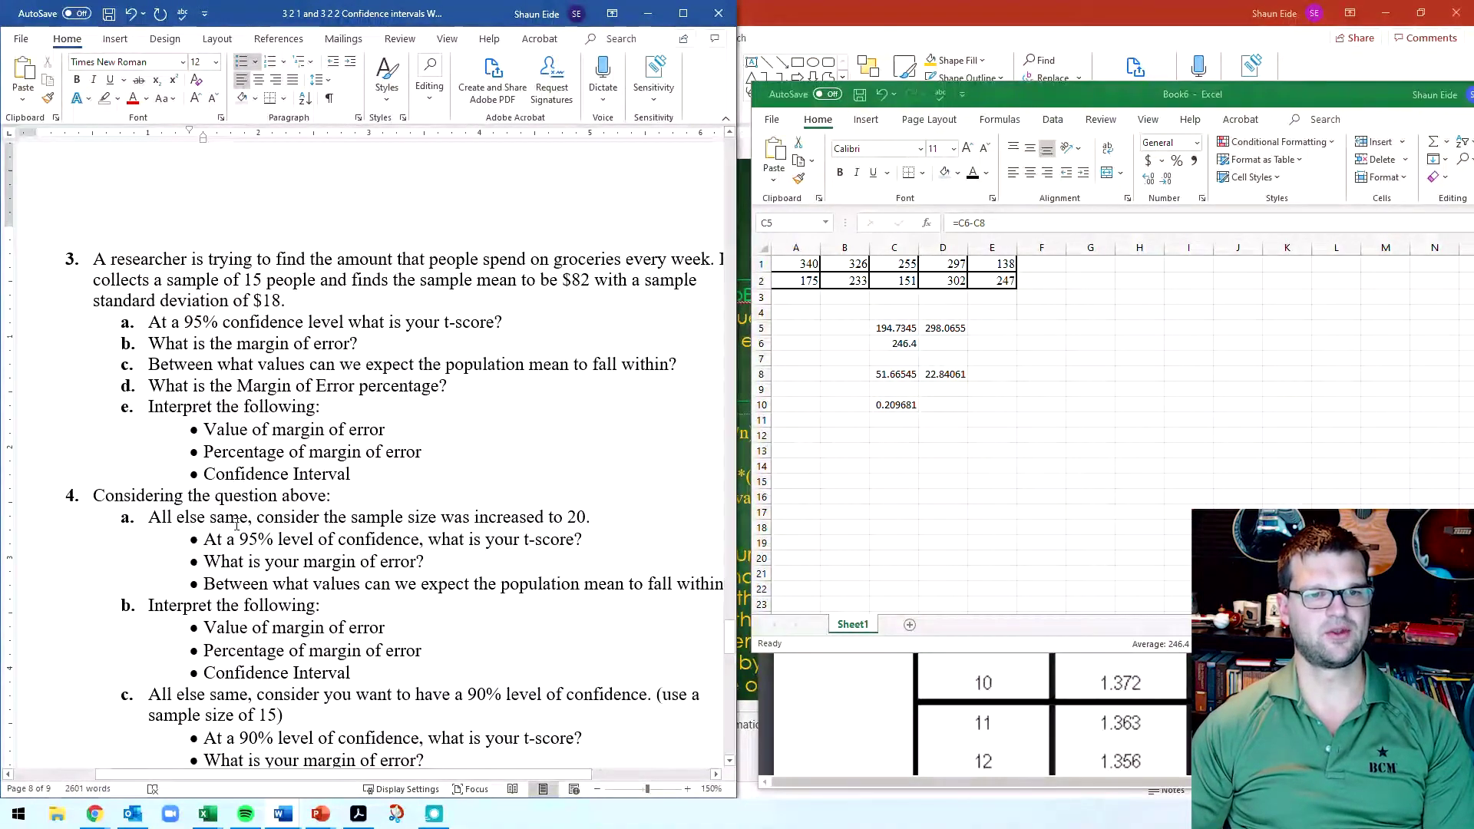
left_click_drag(237, 525, 317, 737)
Step: Scroll to the Excel Workbook section and highlight 'Complete 3-2-1 and 3-2-2'
scroll(320, 637, "down", 3)
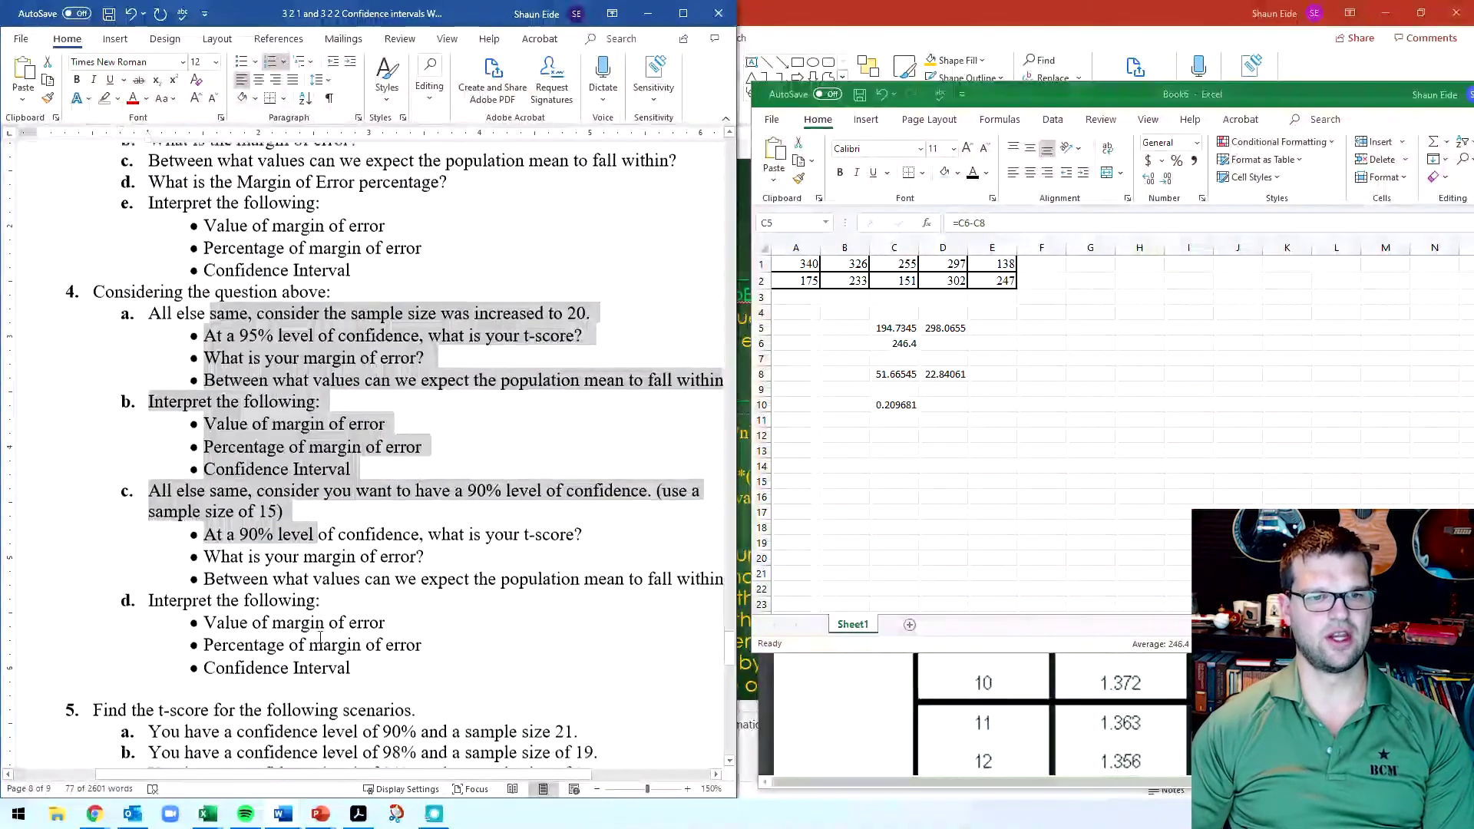
scroll(320, 637, "down", 3)
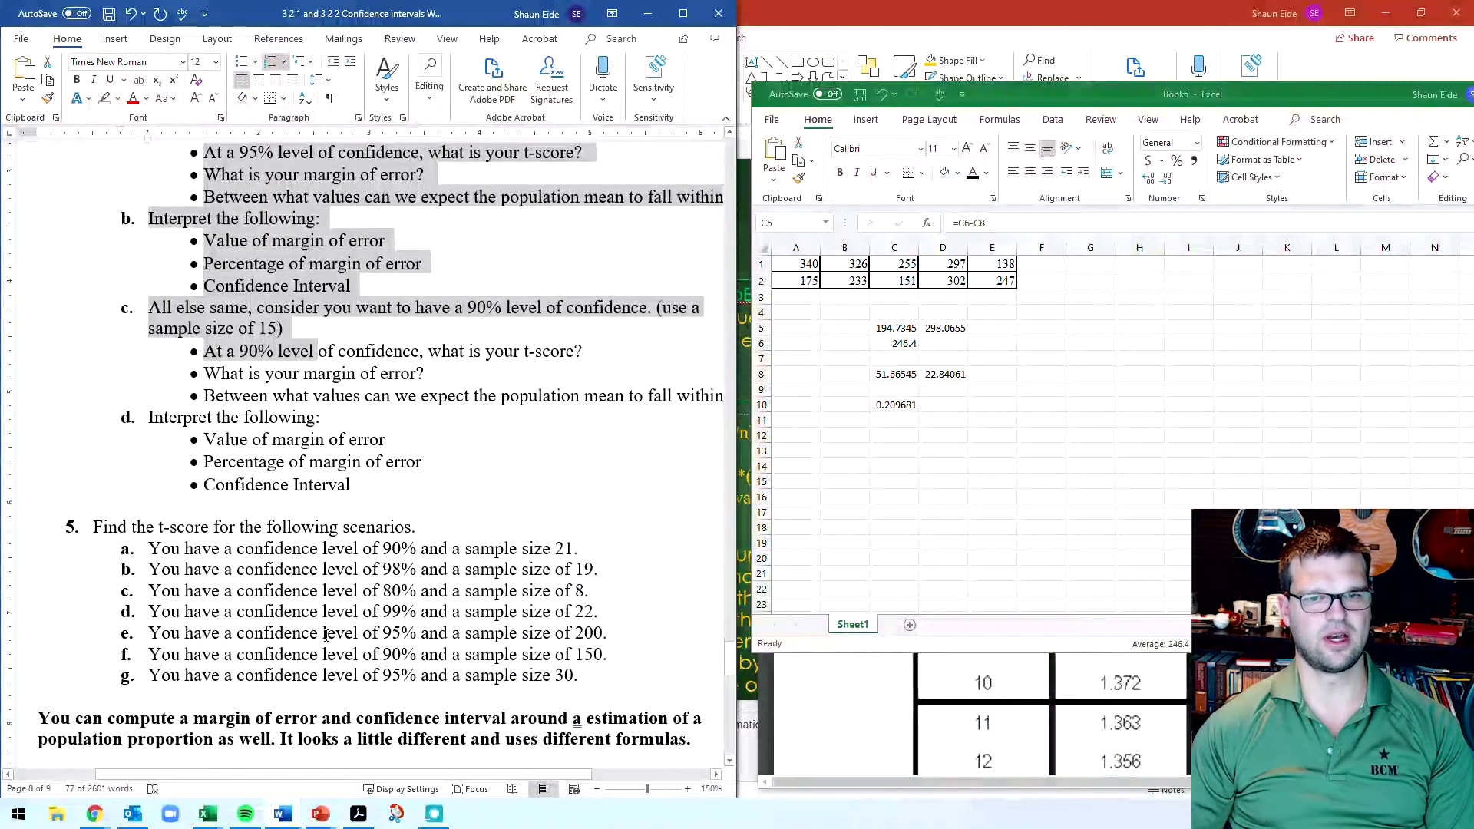
scroll(326, 636, "down", 4)
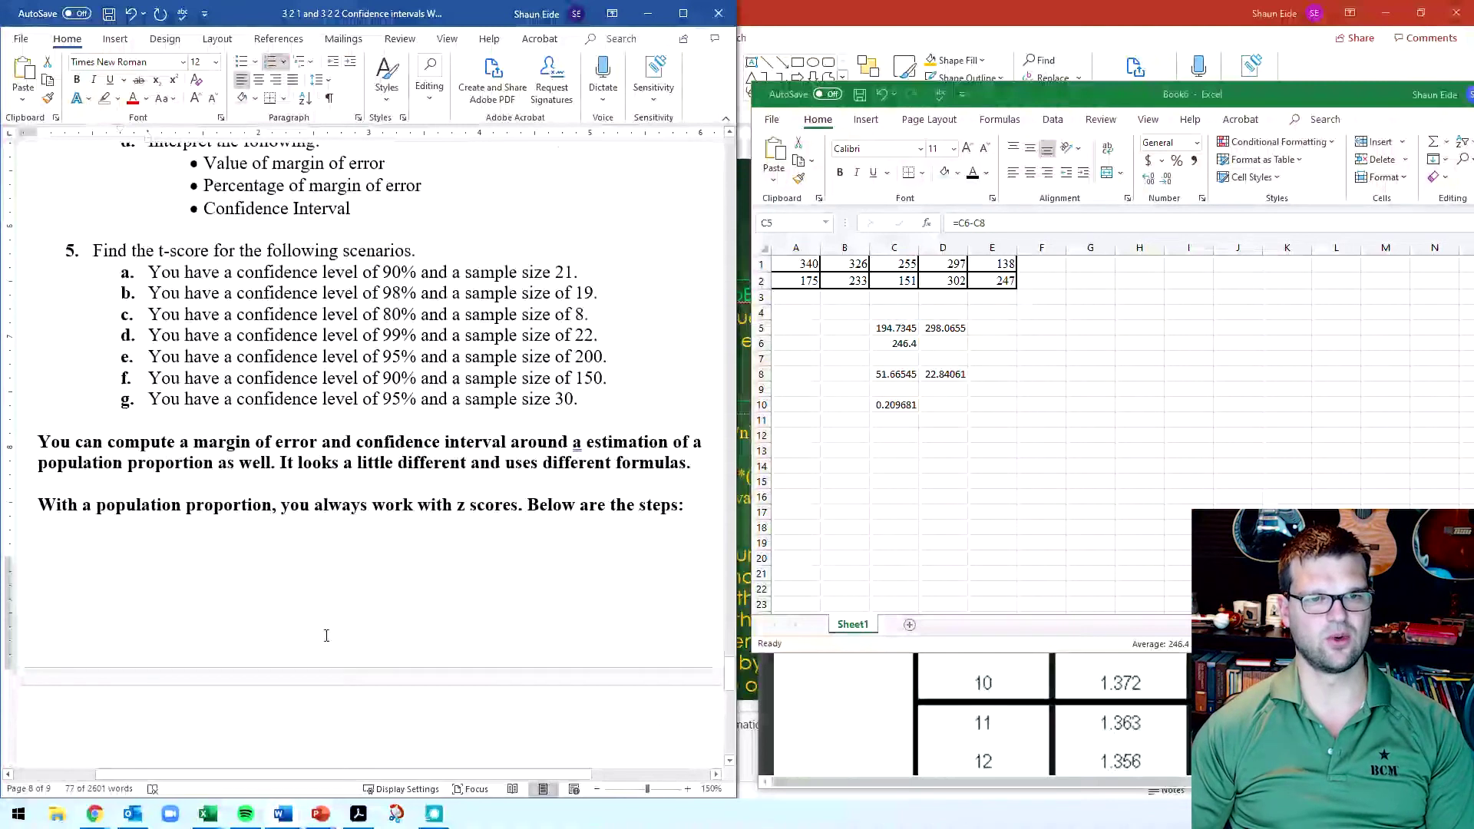
scroll(326, 636, "down", 5)
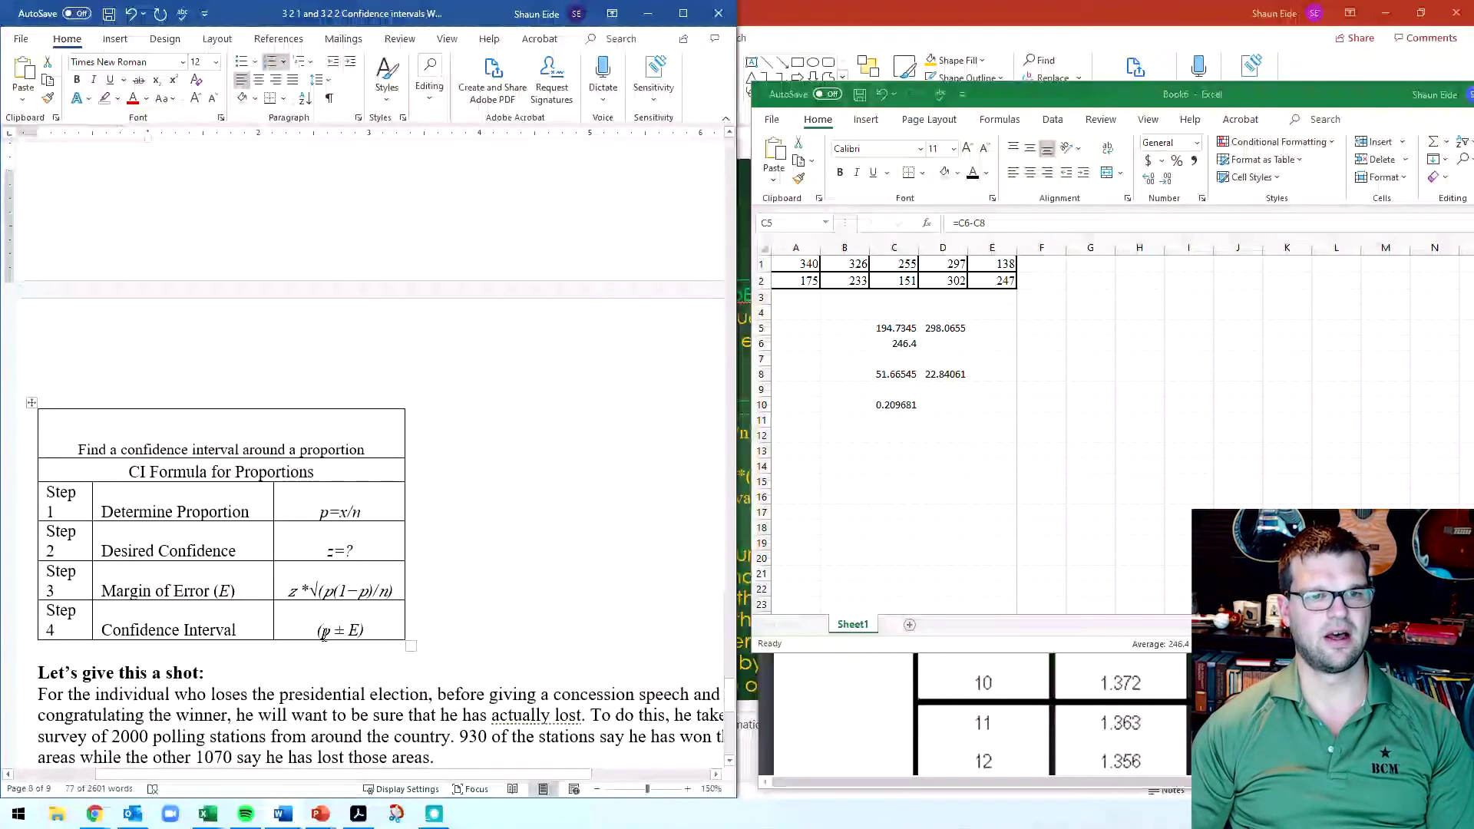
scroll(323, 634, "down", 4)
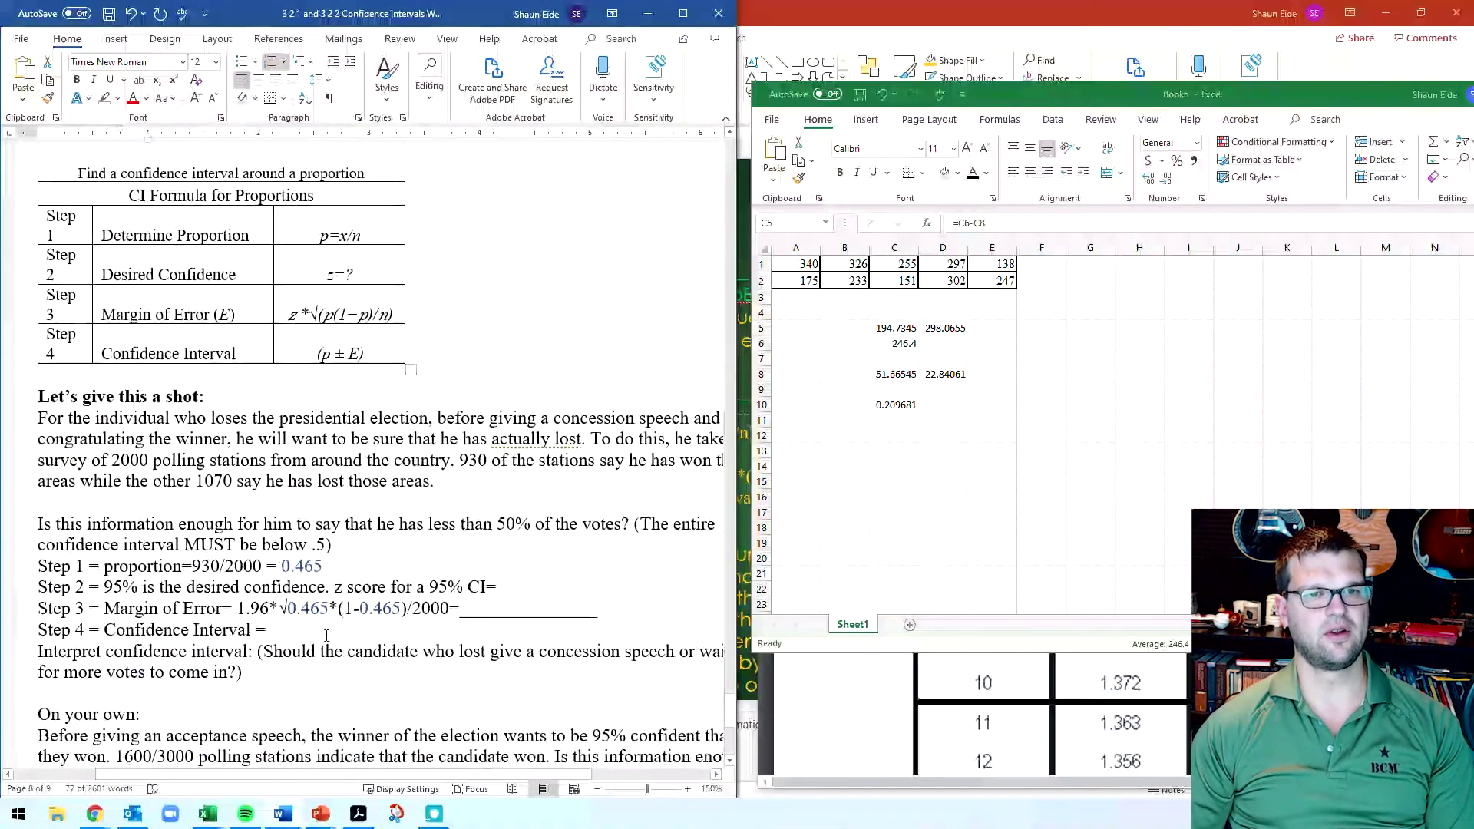
scroll(326, 635, "down", 4)
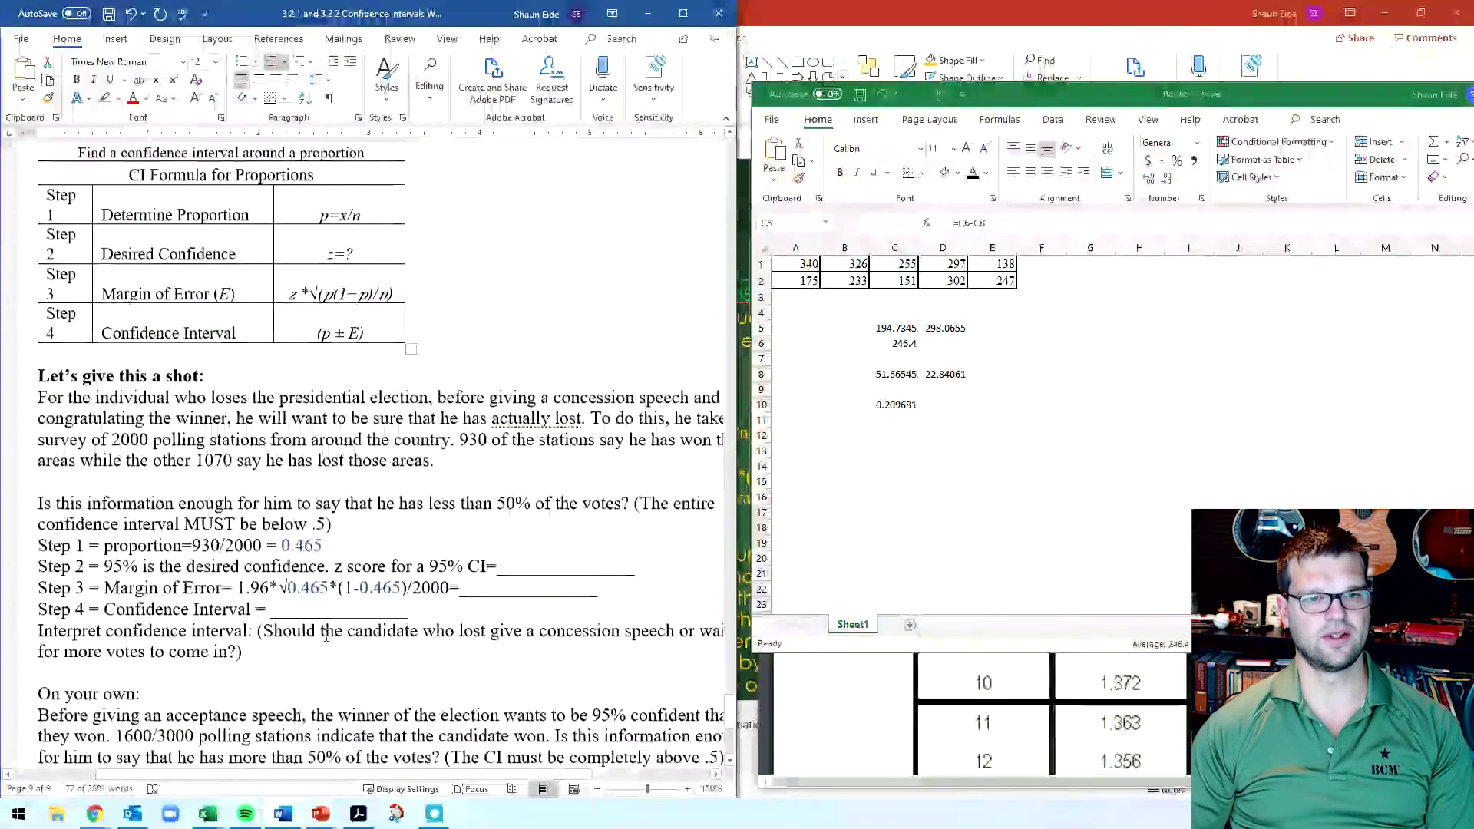
scroll(326, 636, "up", 3)
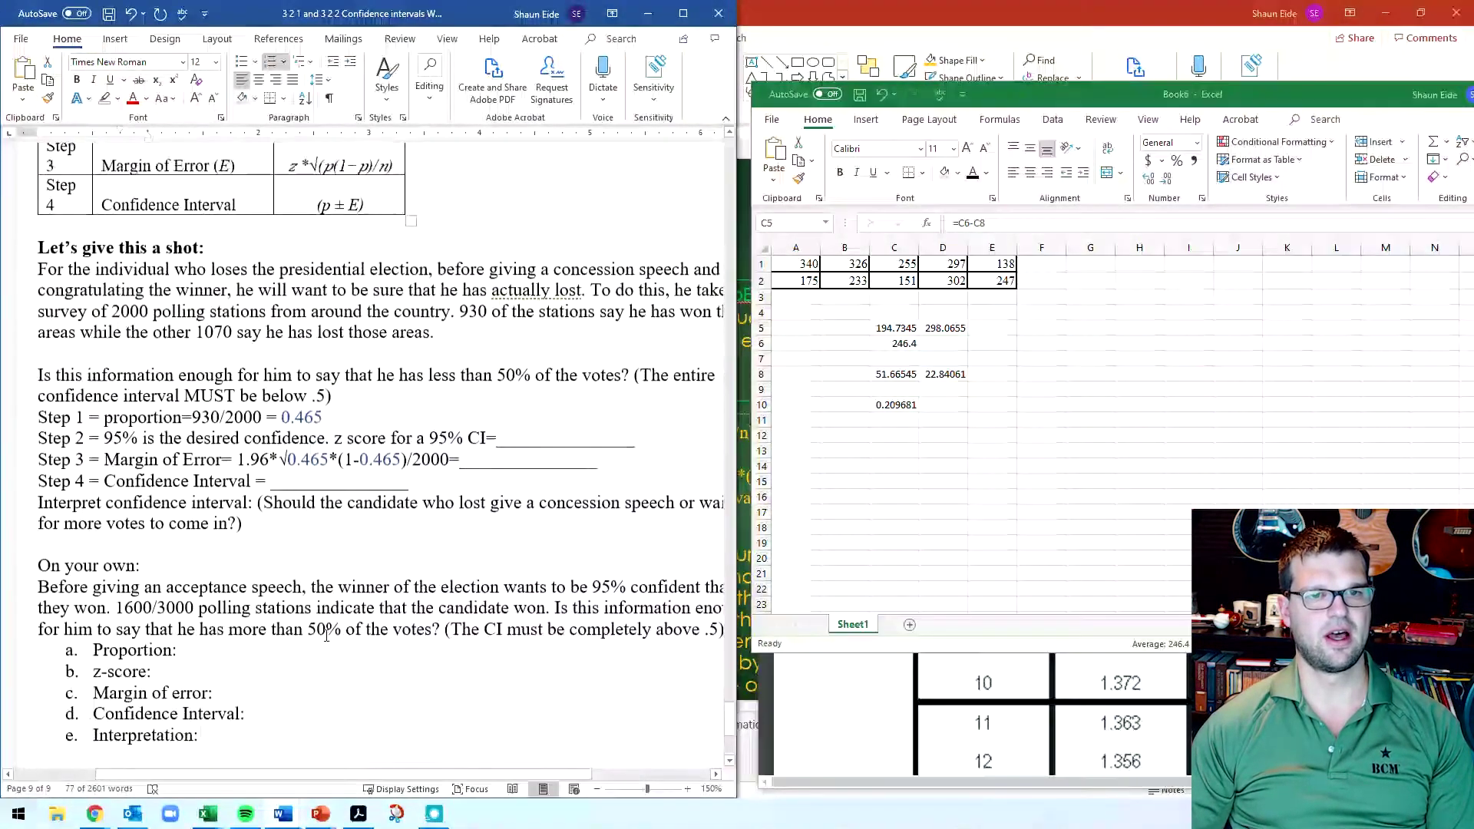
scroll(326, 635, "down", 5)
scroll(326, 635, "up", 5)
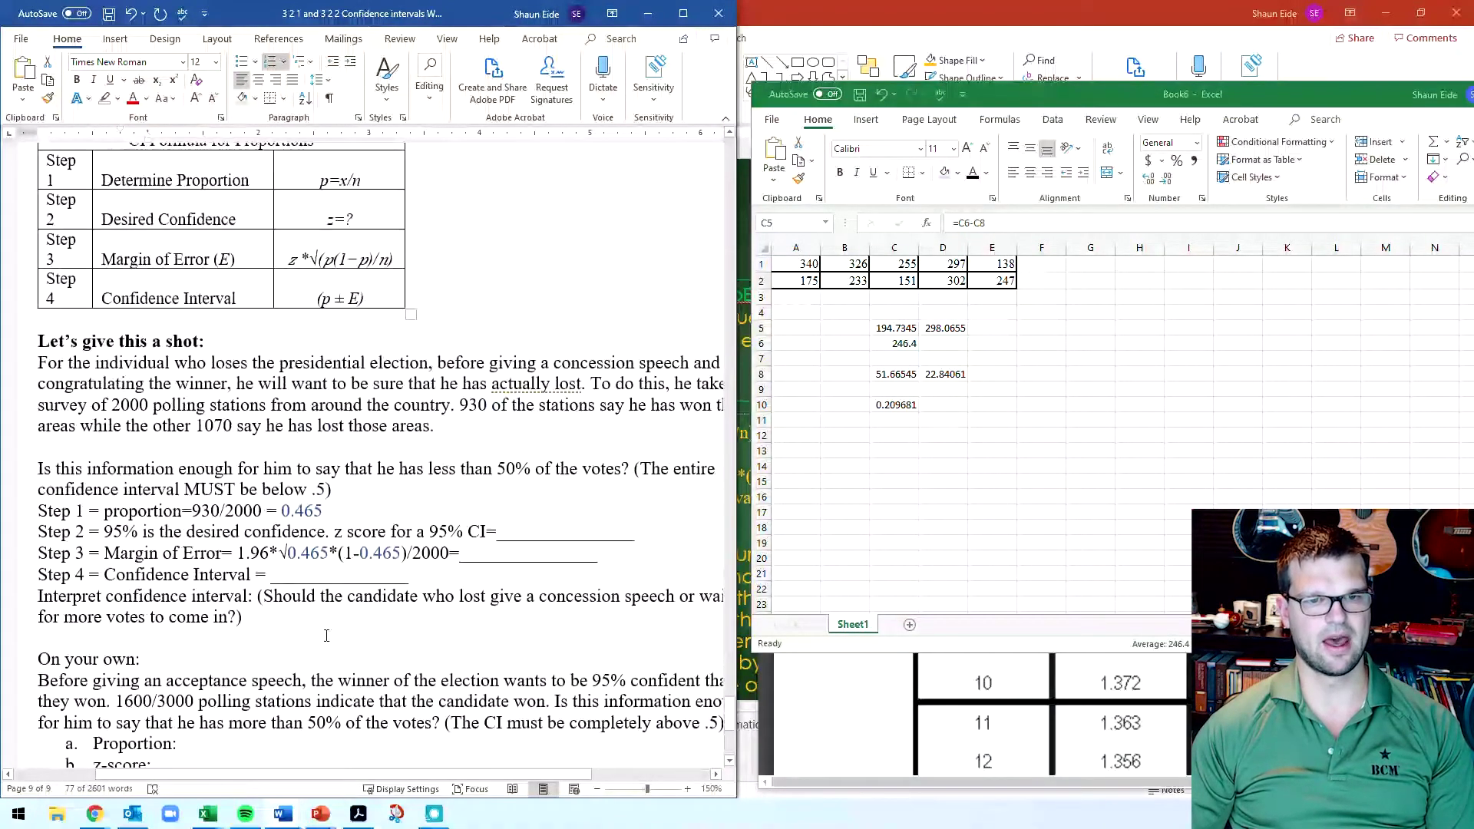
scroll(326, 636, "down", 4)
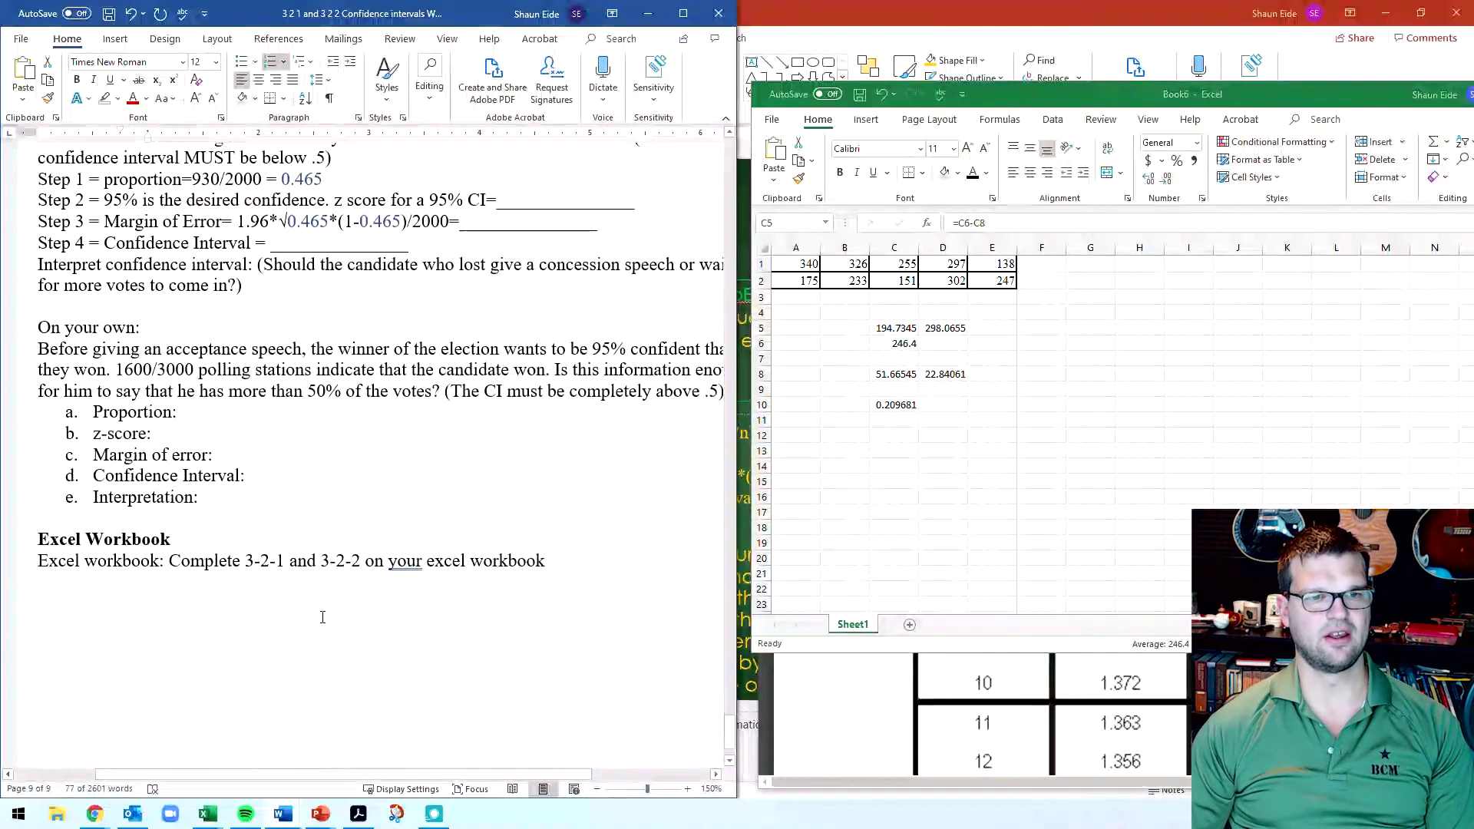
left_click_drag(169, 560, 353, 572)
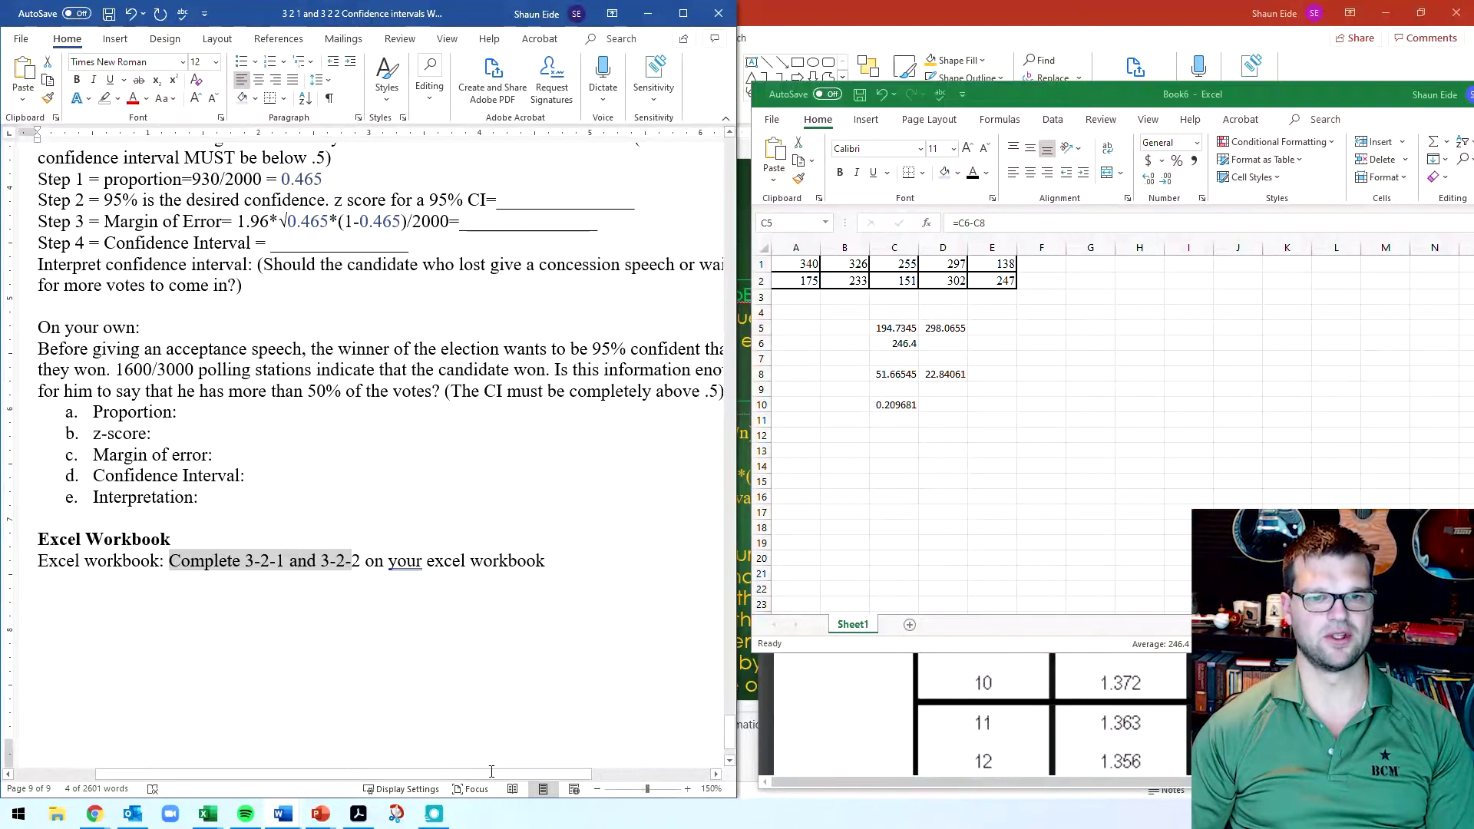
Step: Switch to the Unit 3 Project workbook's 3-2-2 CI proportion sheet
left_click(209, 815)
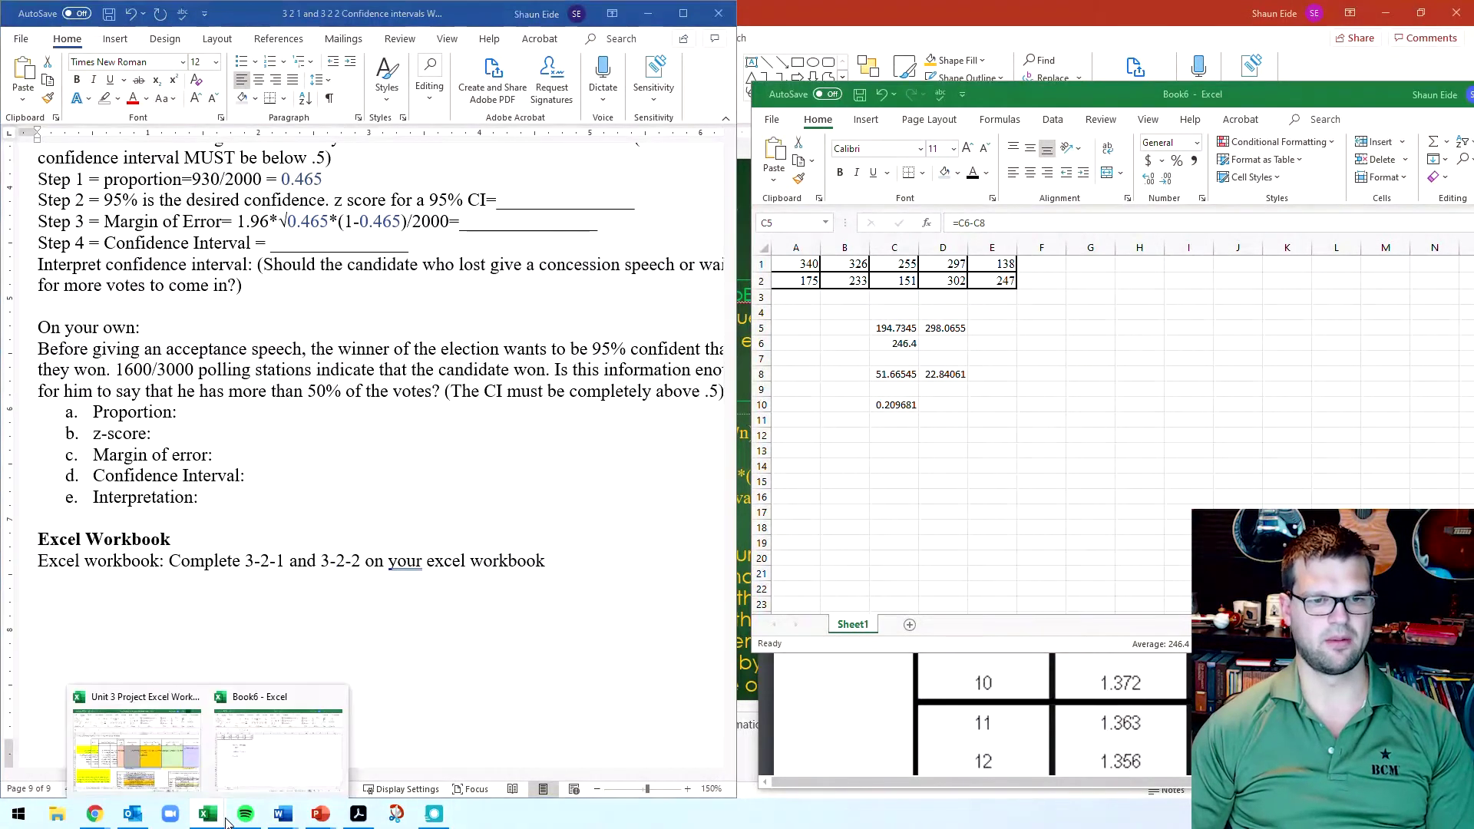
left_click(165, 749)
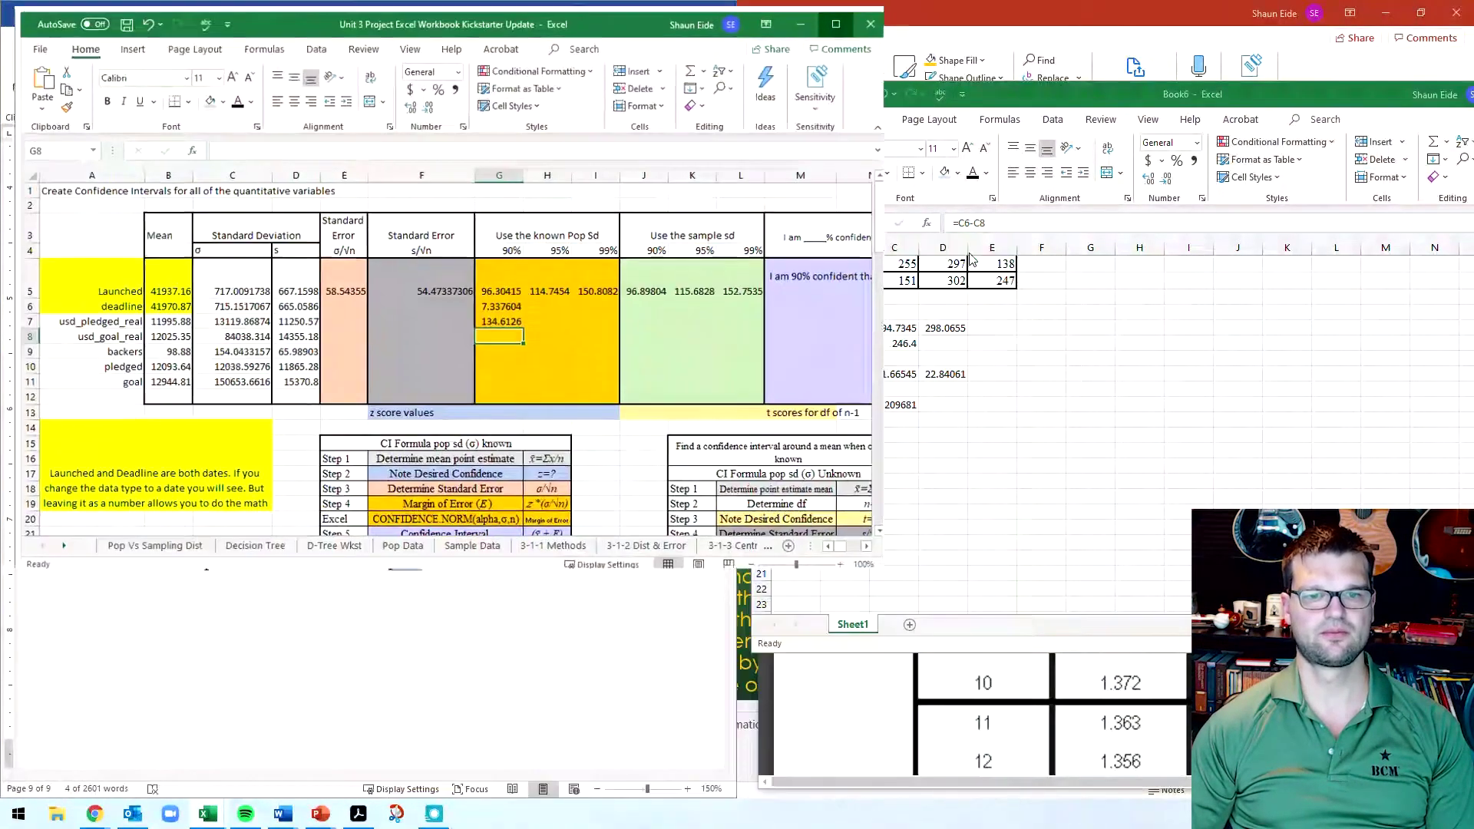
left_click(931, 770)
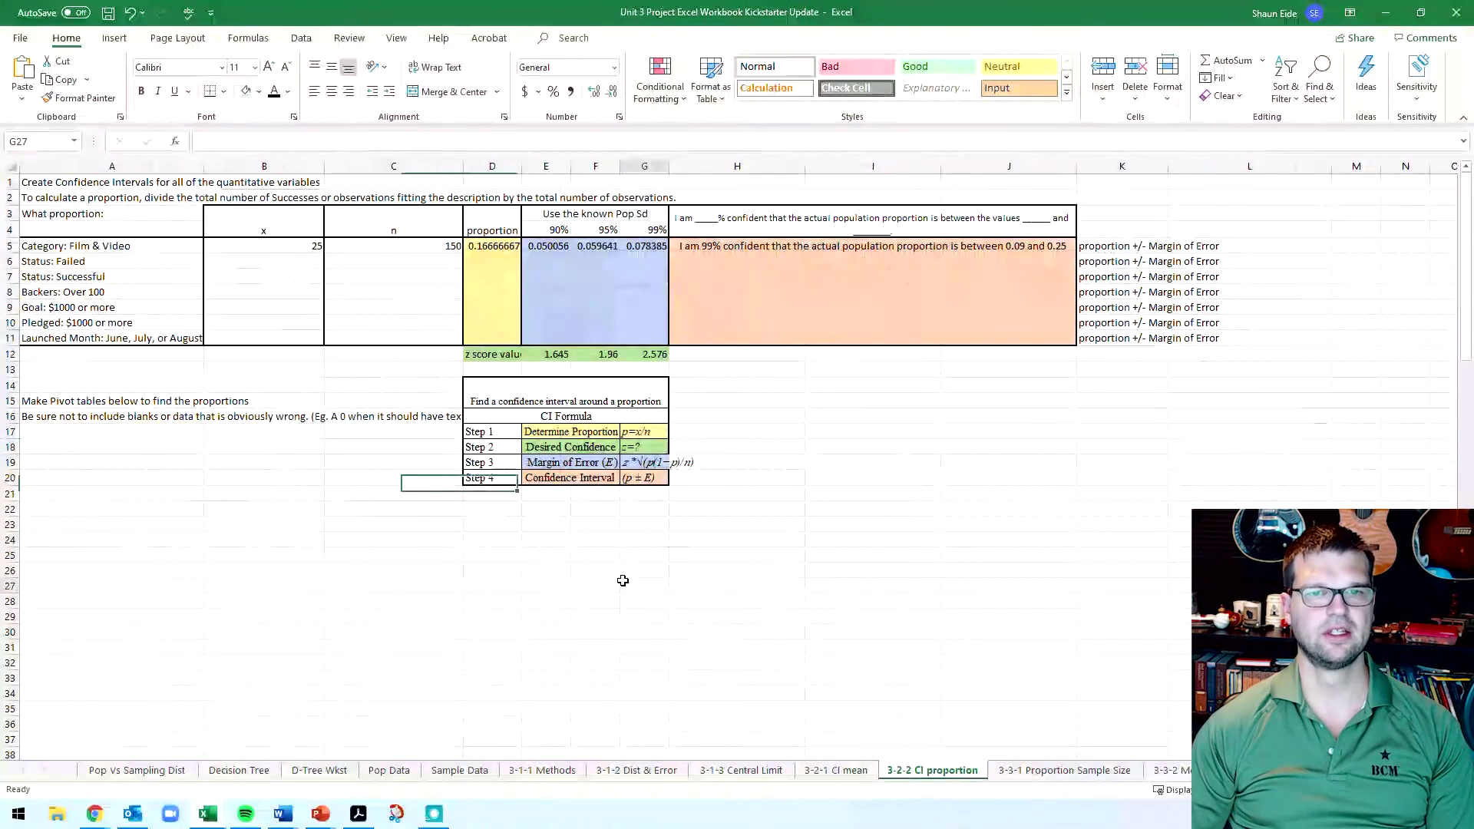
Step: Inspect the Film & Video count and proportion and the empty Status: Failed and Successful rows
left_click(236, 247)
left_click(482, 250)
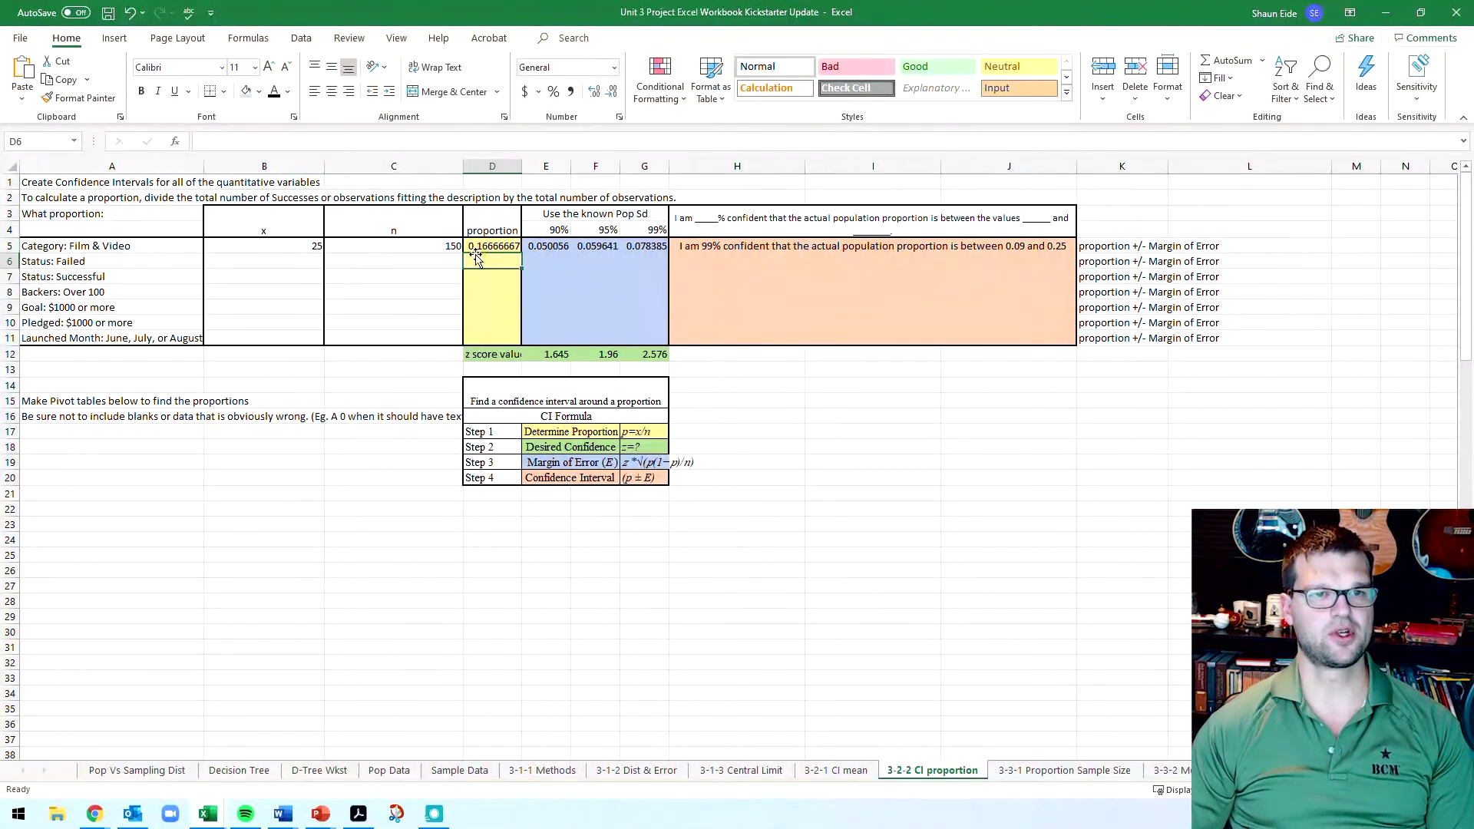
left_click(250, 267)
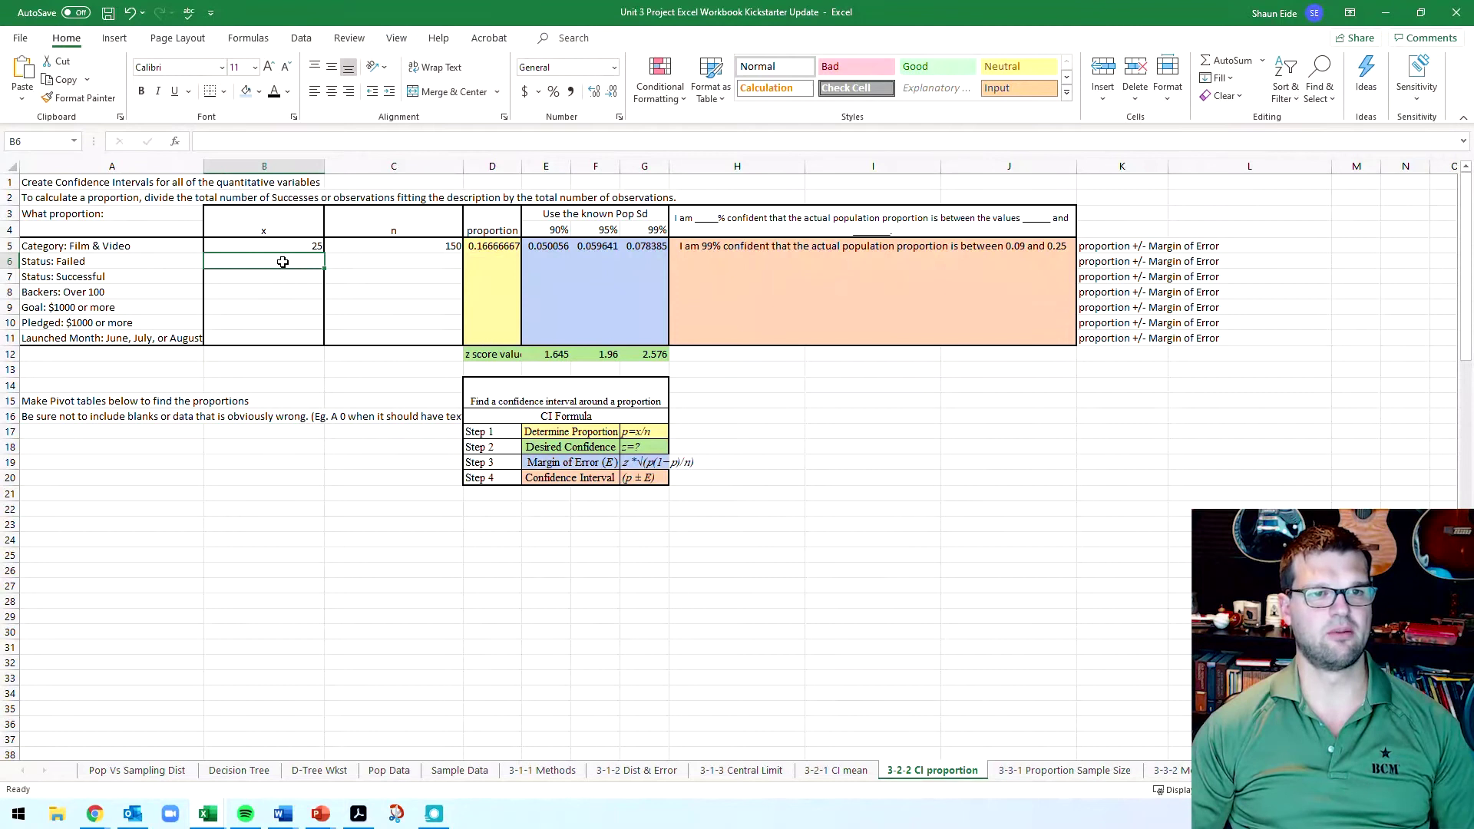
left_click(388, 263)
left_click(268, 277)
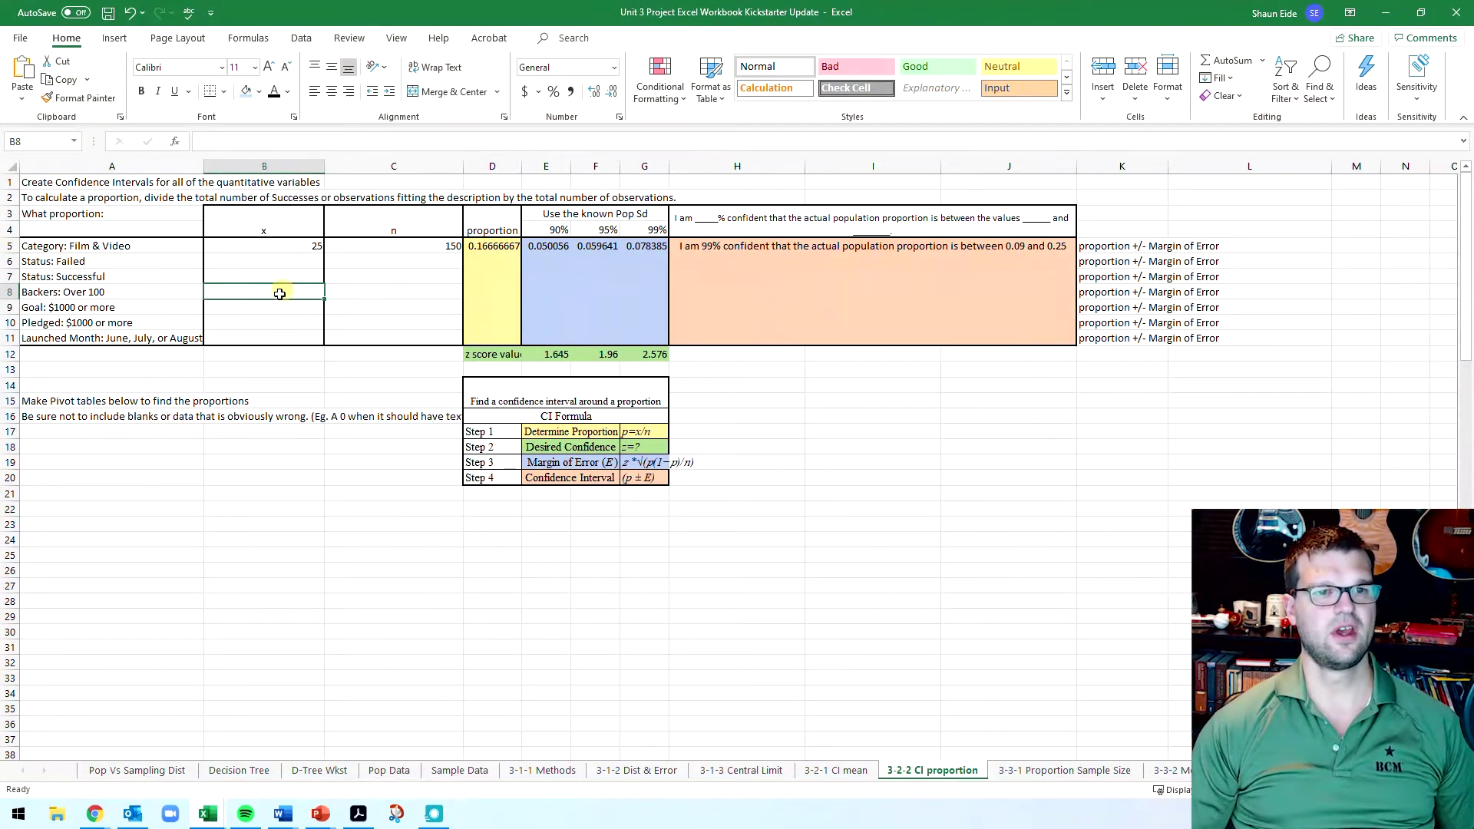
left_click(111, 260)
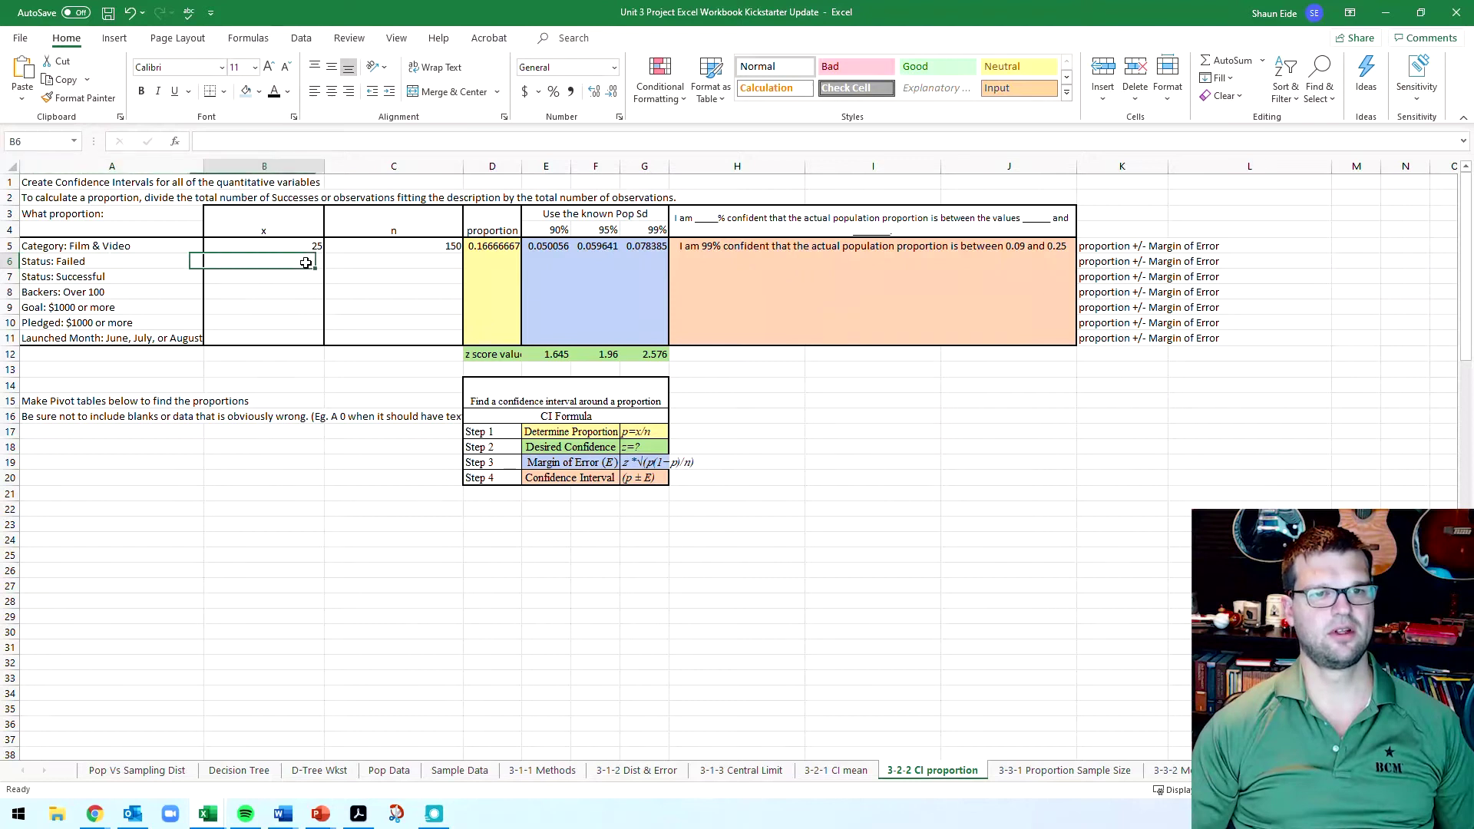
left_click(134, 274)
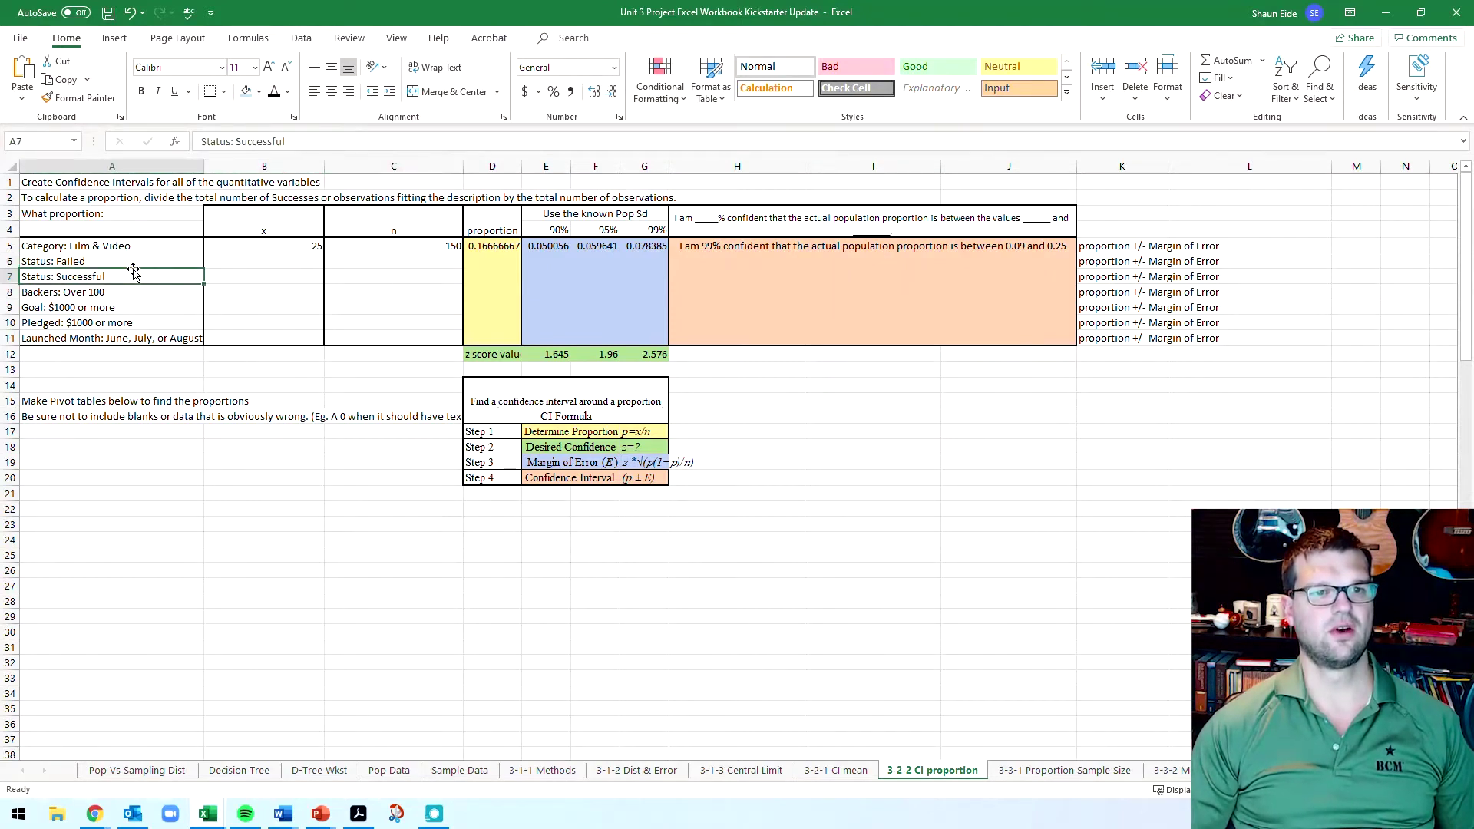
left_click(134, 260)
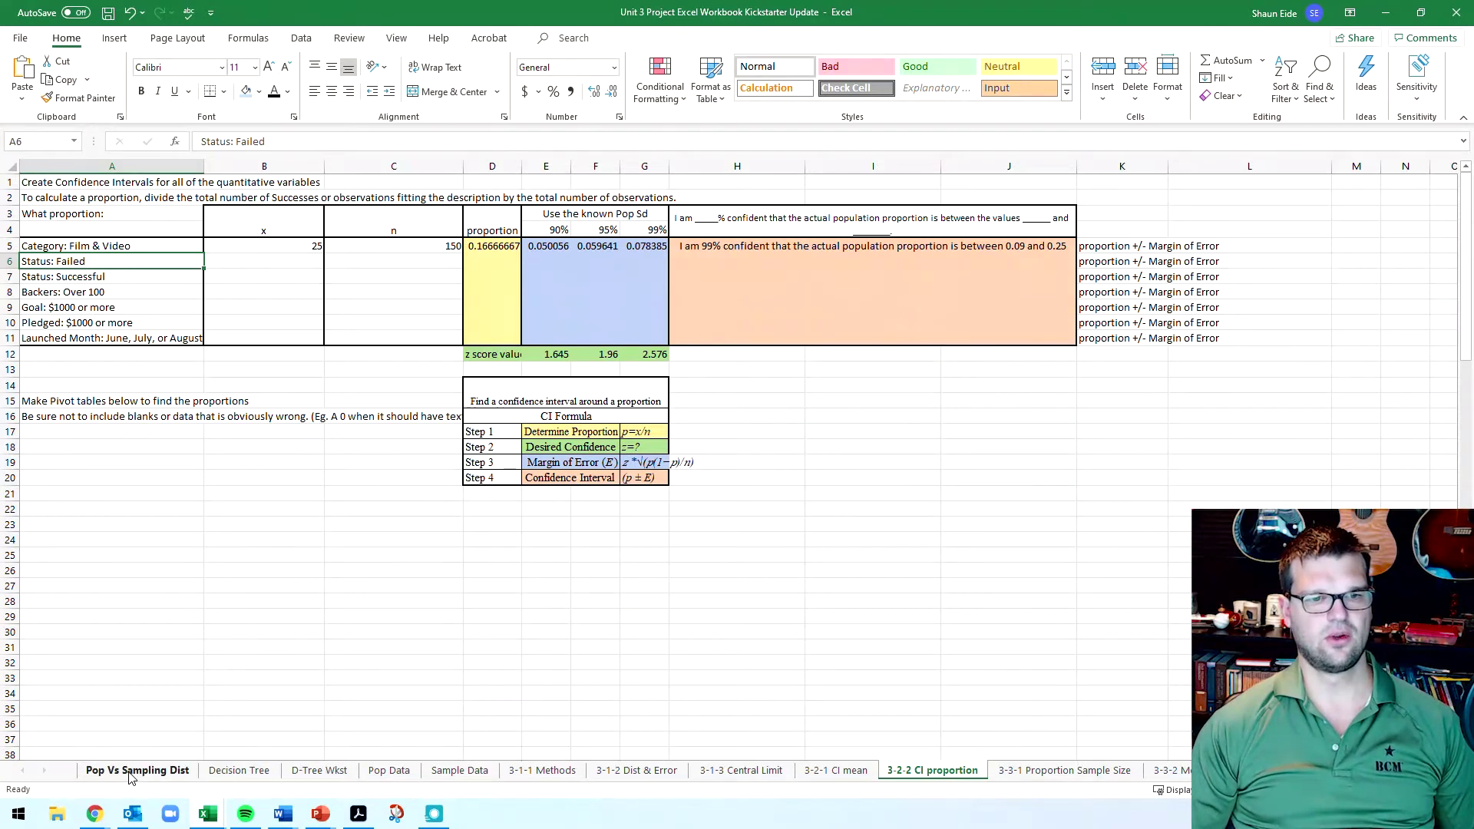
Step: Step through the sheet tabs to the Sample Data sheet
left_click(153, 771)
left_click(239, 770)
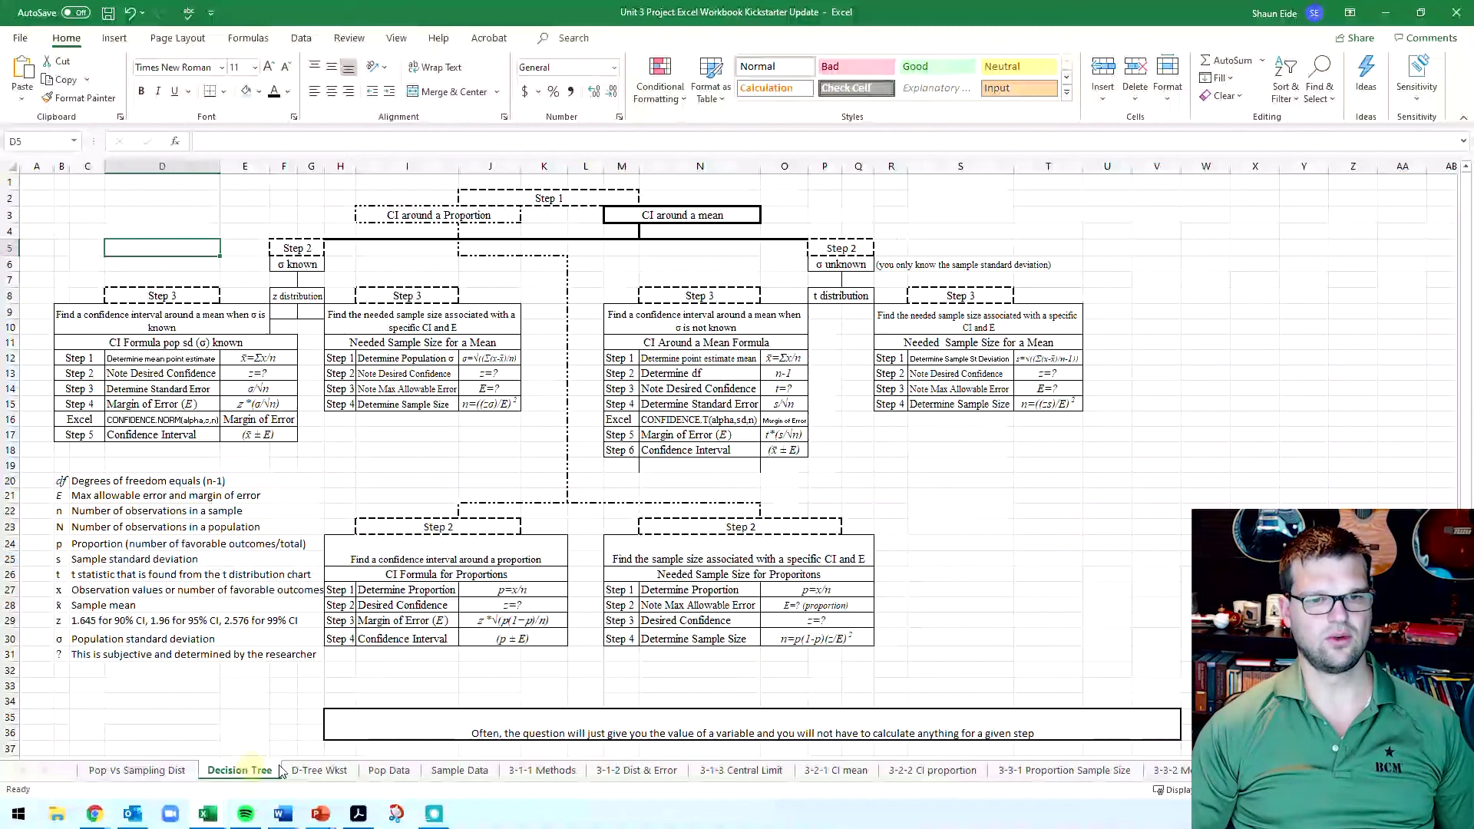
left_click(331, 771)
left_click(389, 769)
left_click(459, 770)
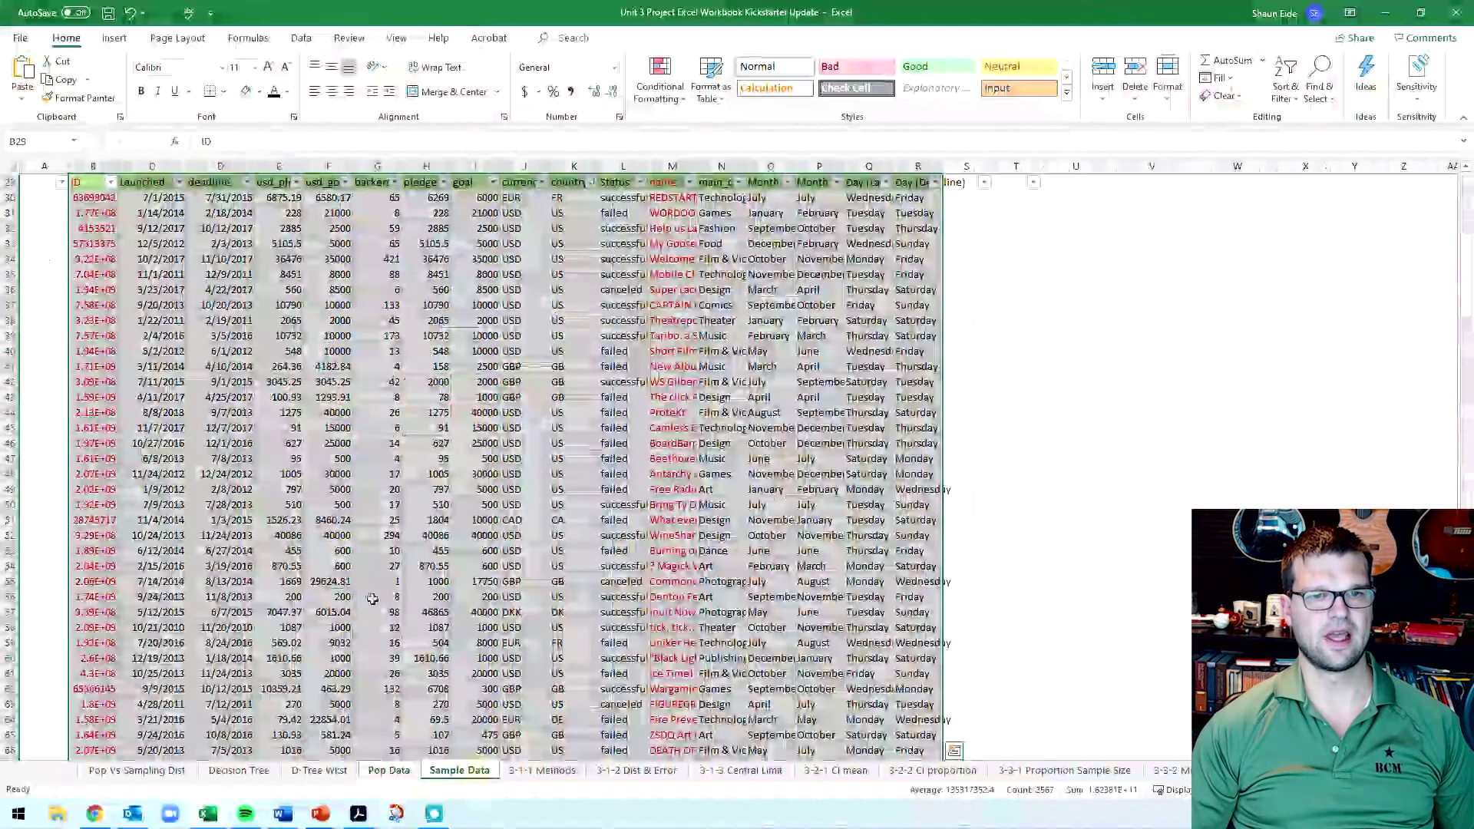
Step: Unhide the summary rows above the campaign table and check the COUNTA formula in D19
left_click(90, 183)
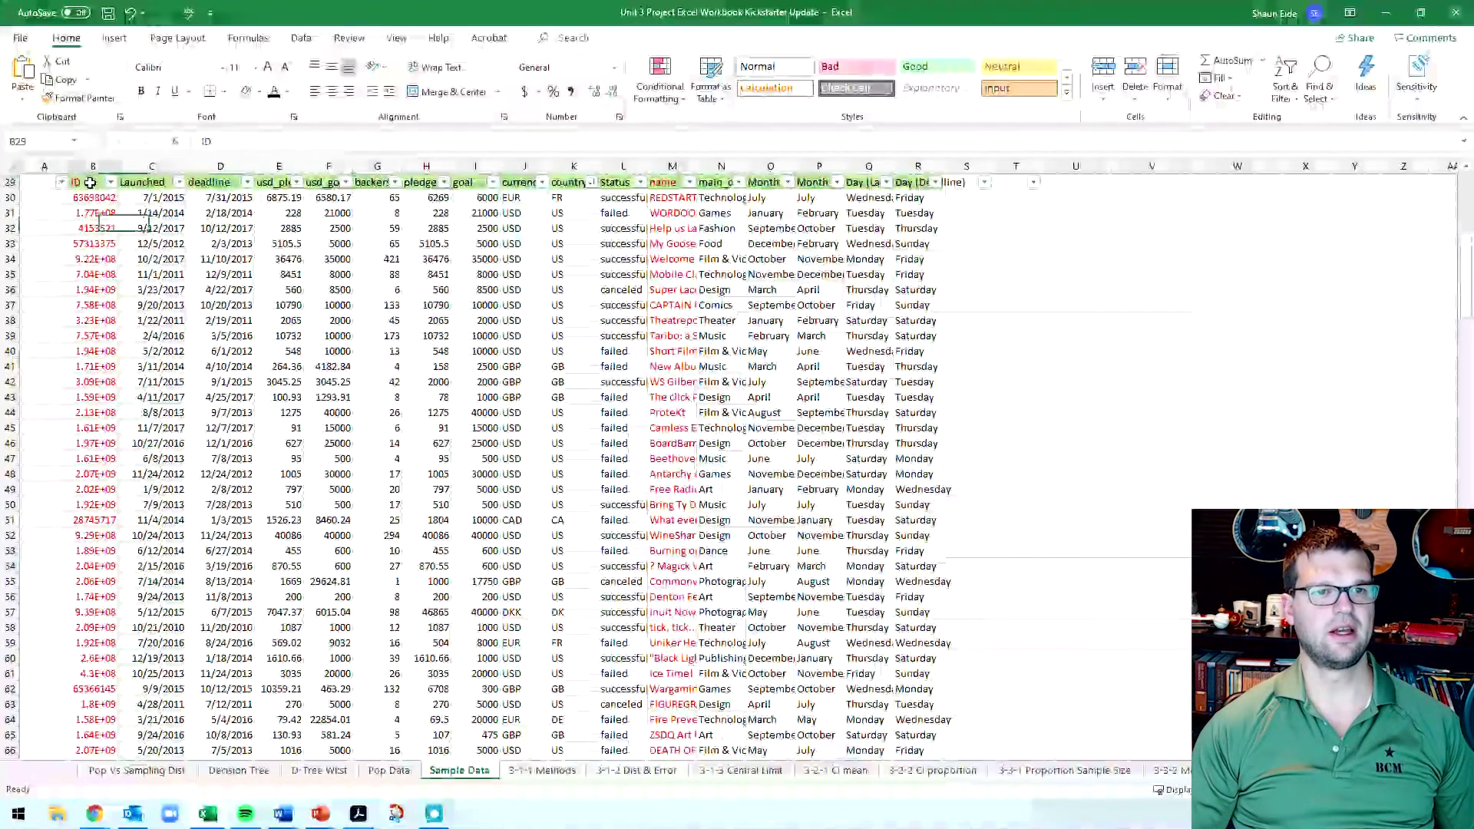
key("Right")
key("Right")
key("Down")
key("Down")
key("Down")
key("Right")
key("Down")
key("Down")
key("Down")
key("Down")
key("Down")
key("Down")
key("Down")
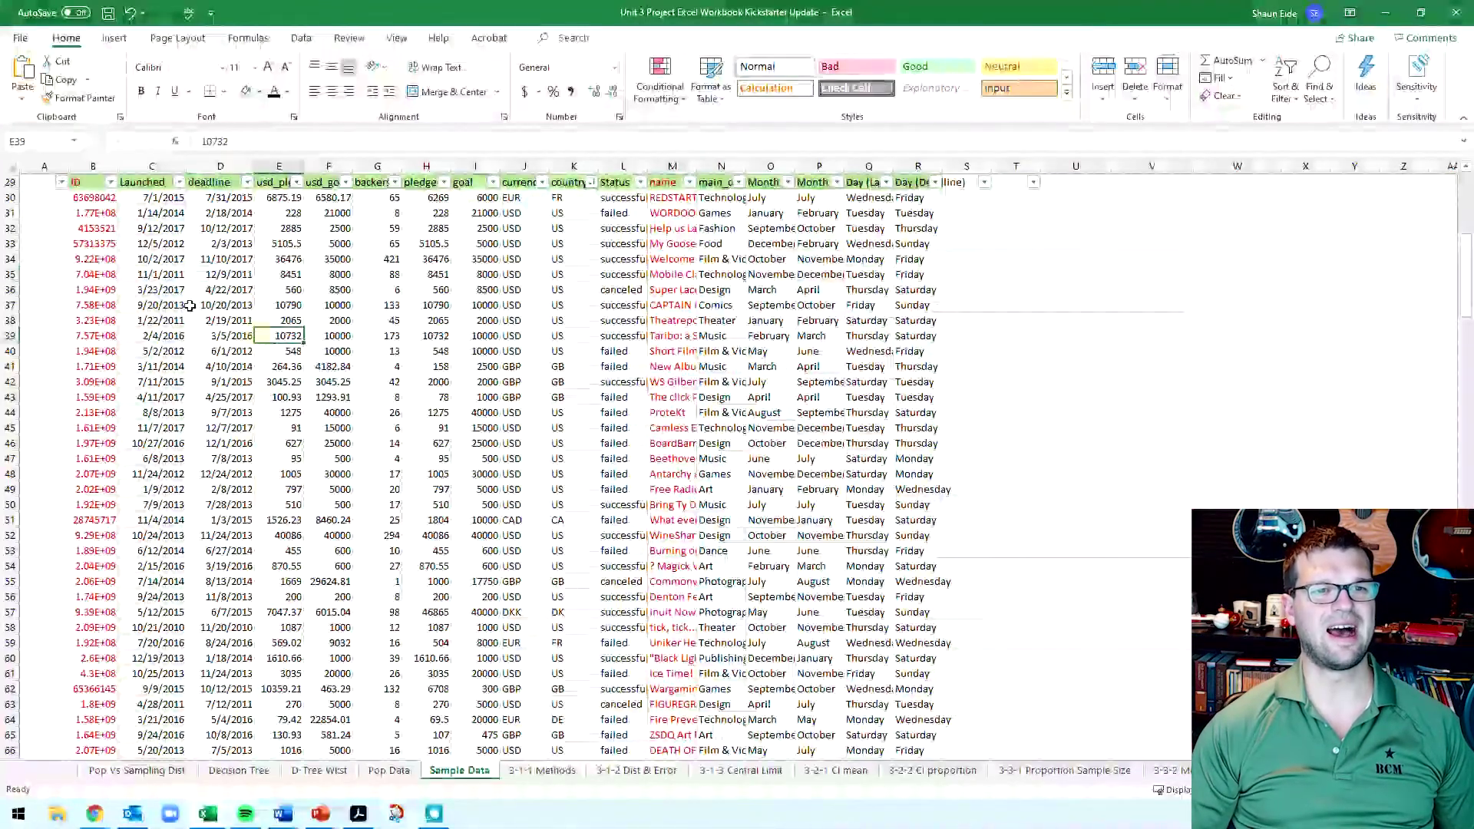
key("ctrl+Home")
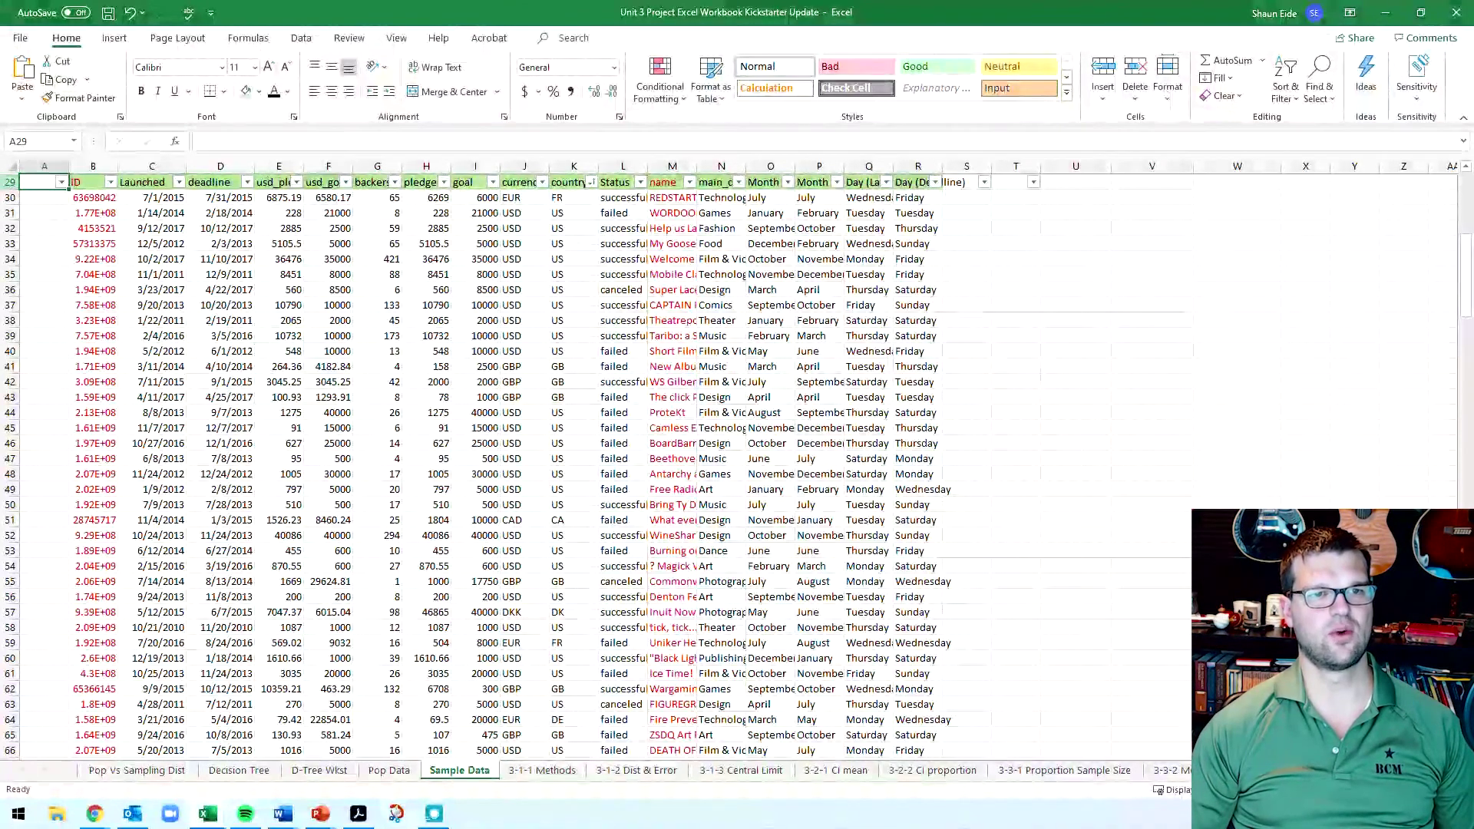
key("shift+space")
key("shift+Down")
key("shift+Down")
key("shift+Down")
key("shift+Down")
key("shift+Down")
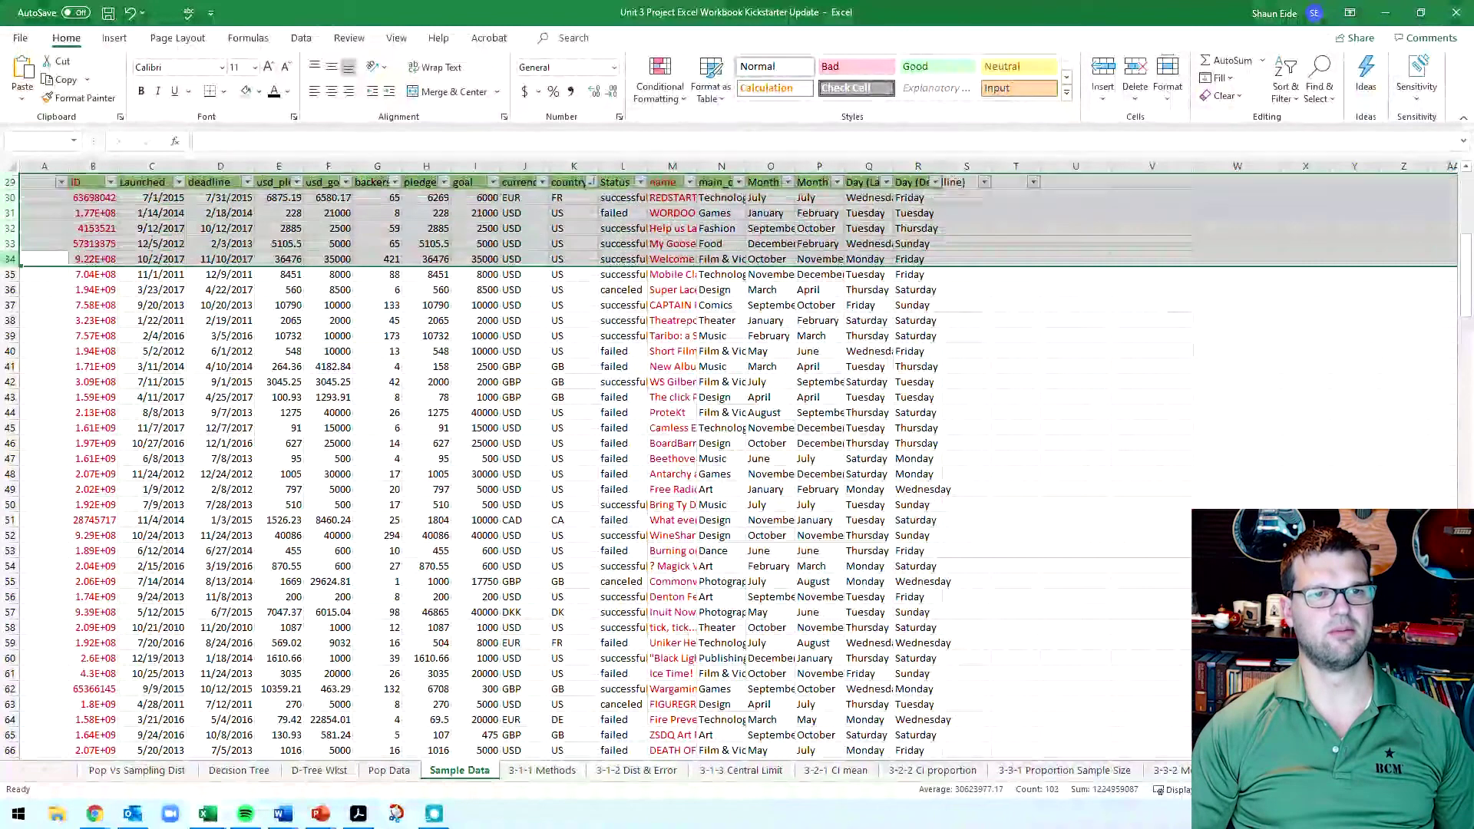
right_click(15, 181)
left_click(70, 435)
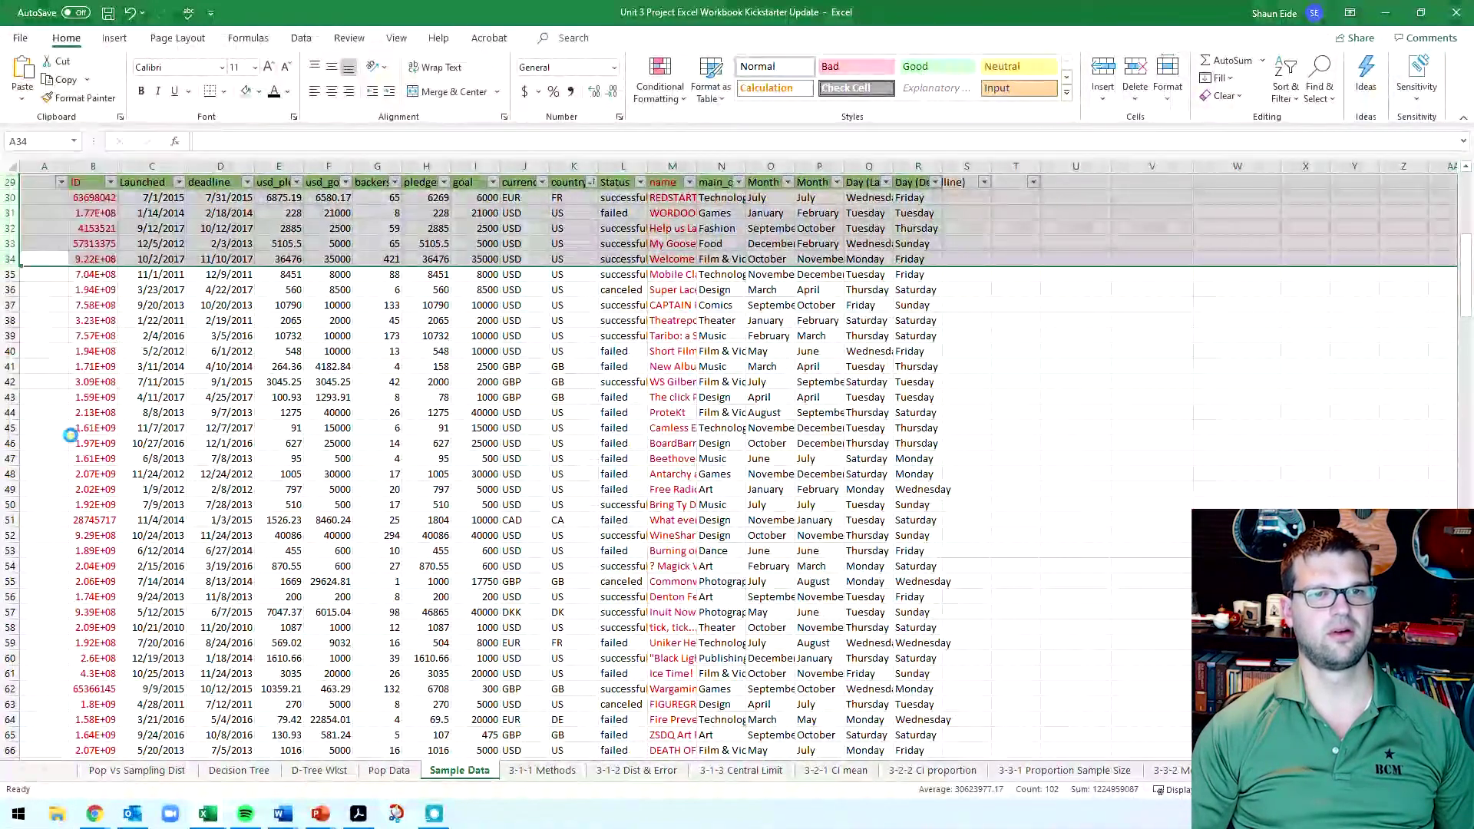
left_click(220, 458)
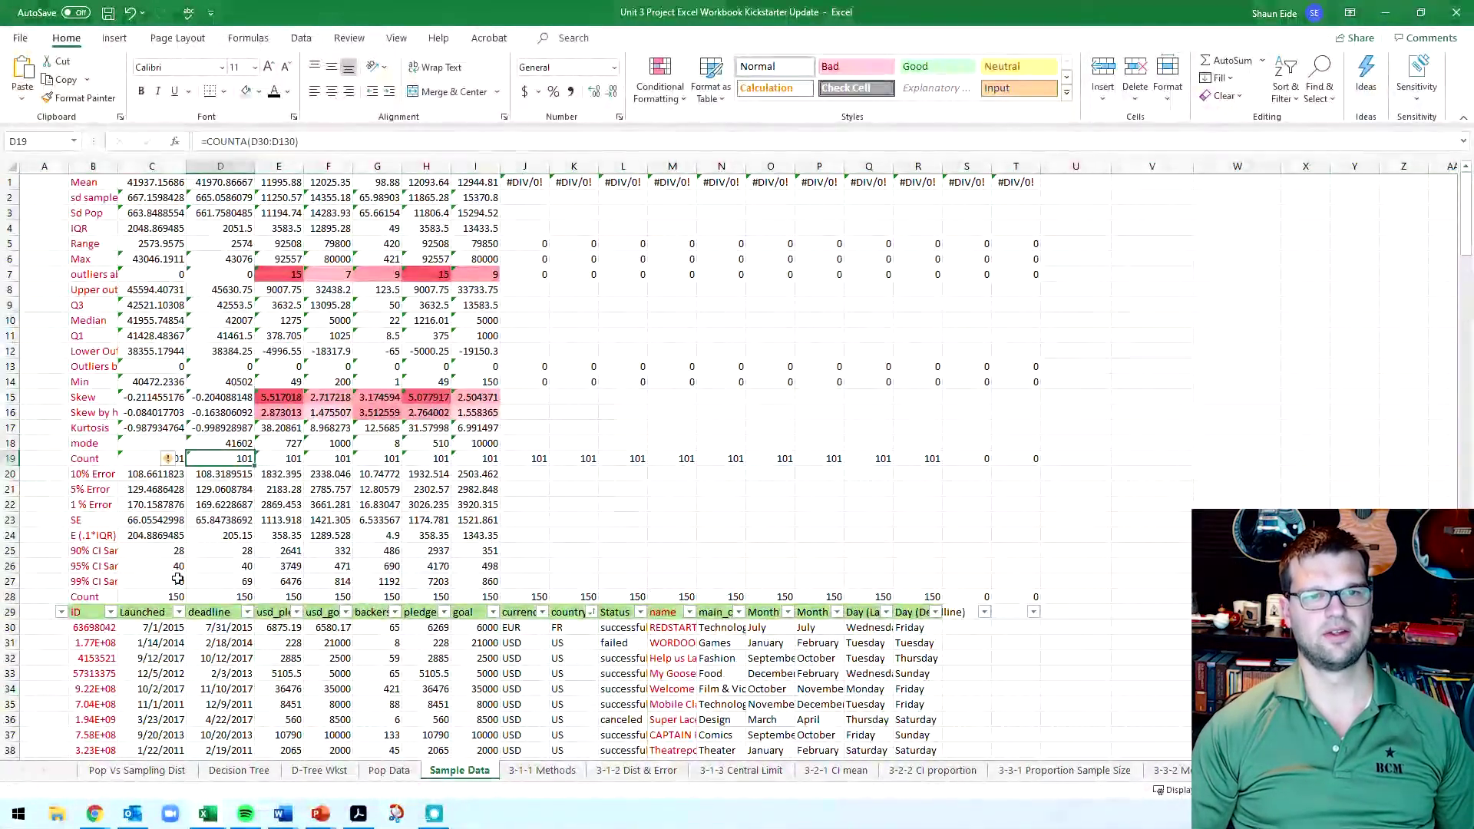
Step: Rehide rows 1 to 28 and select the campaign table B29:R179
left_click_drag(11, 597, 13, 469)
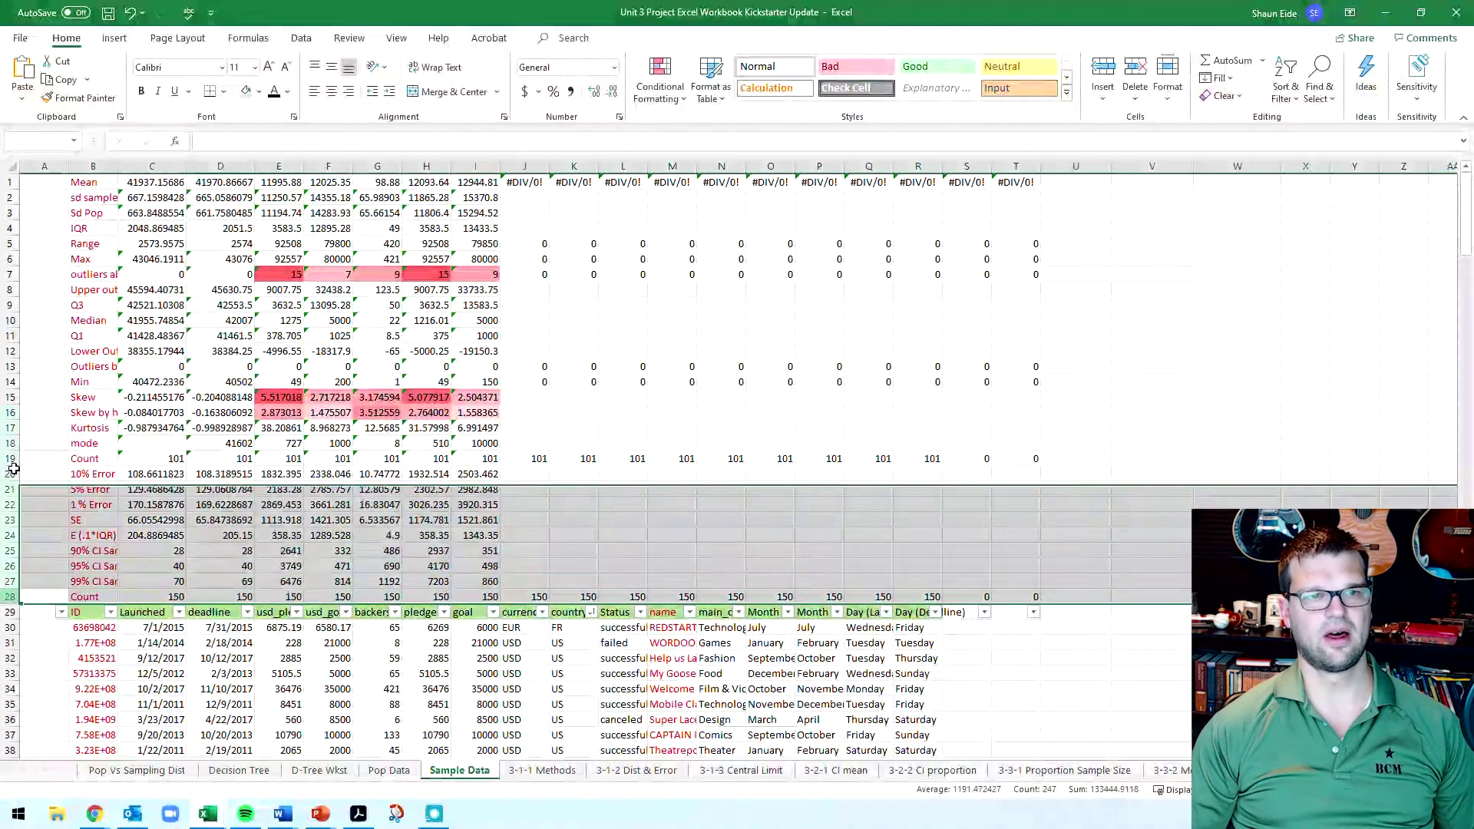
key("ctrl+shift+Up")
right_click(14, 184)
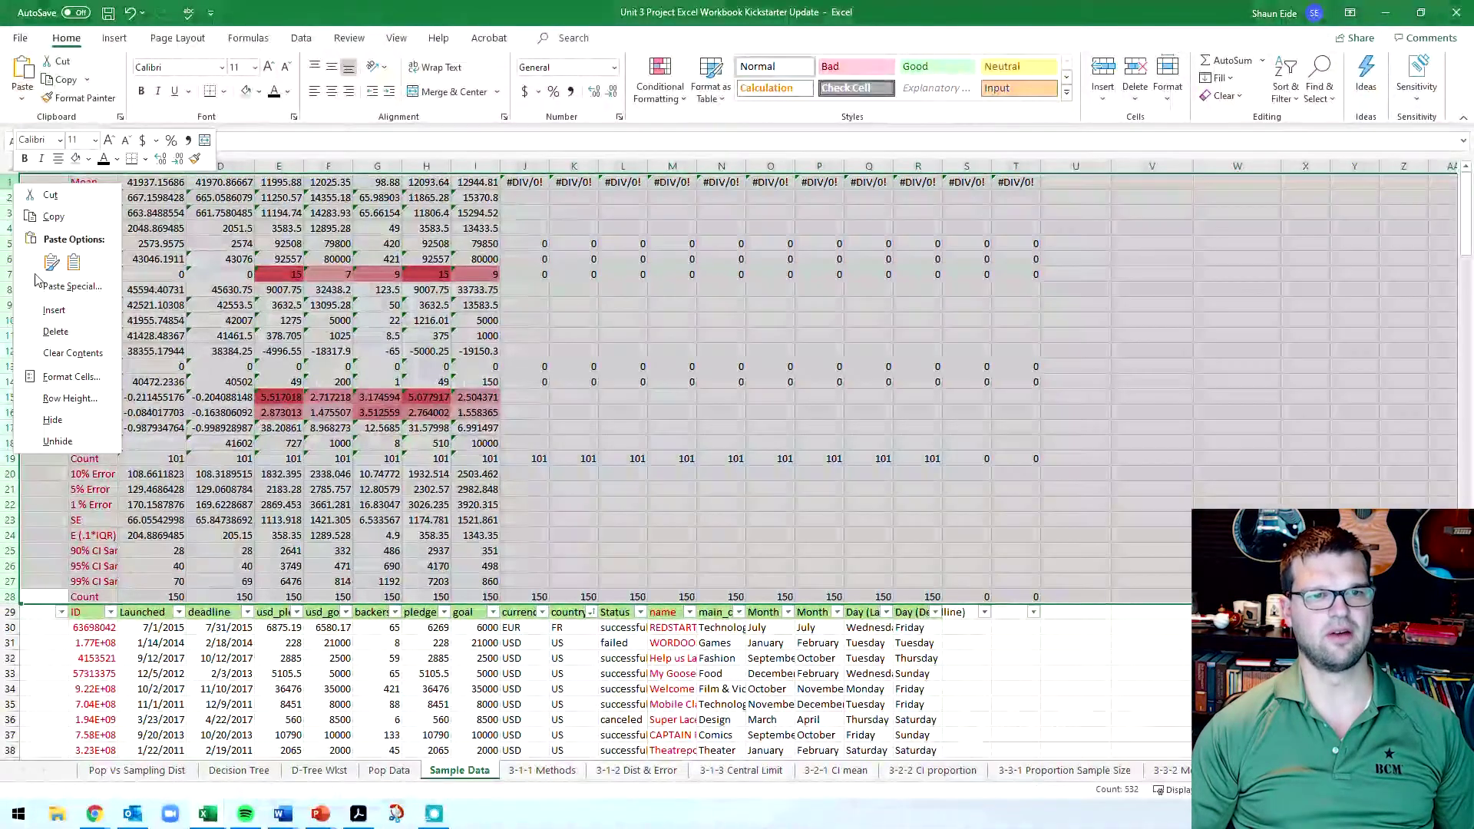
left_click(53, 420)
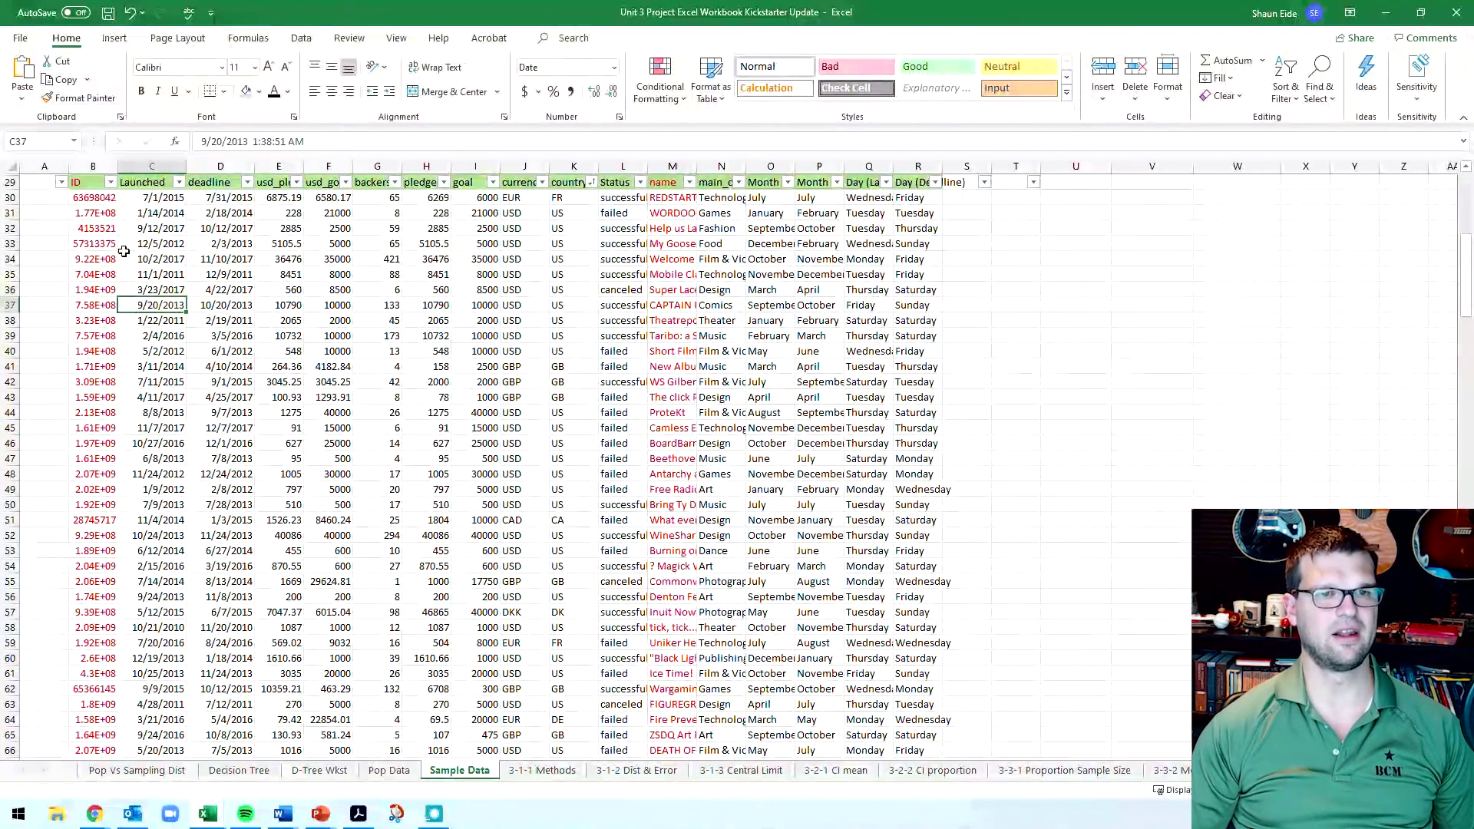
left_click_drag(88, 182, 904, 721)
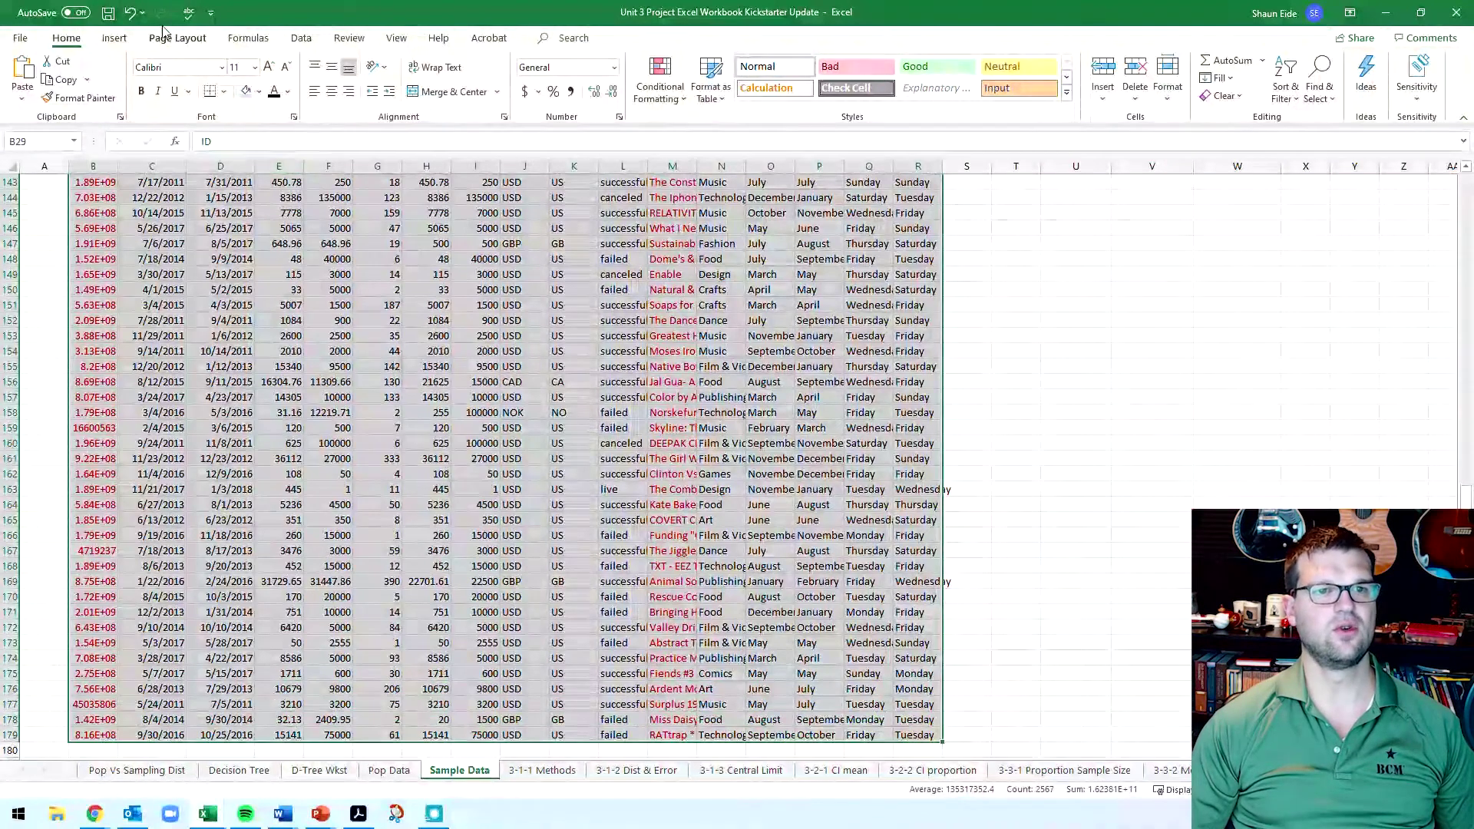
left_click(114, 37)
Step: Create the pivot table on the existing 3-2-2 CI proportion sheet at cell B22
left_click(27, 68)
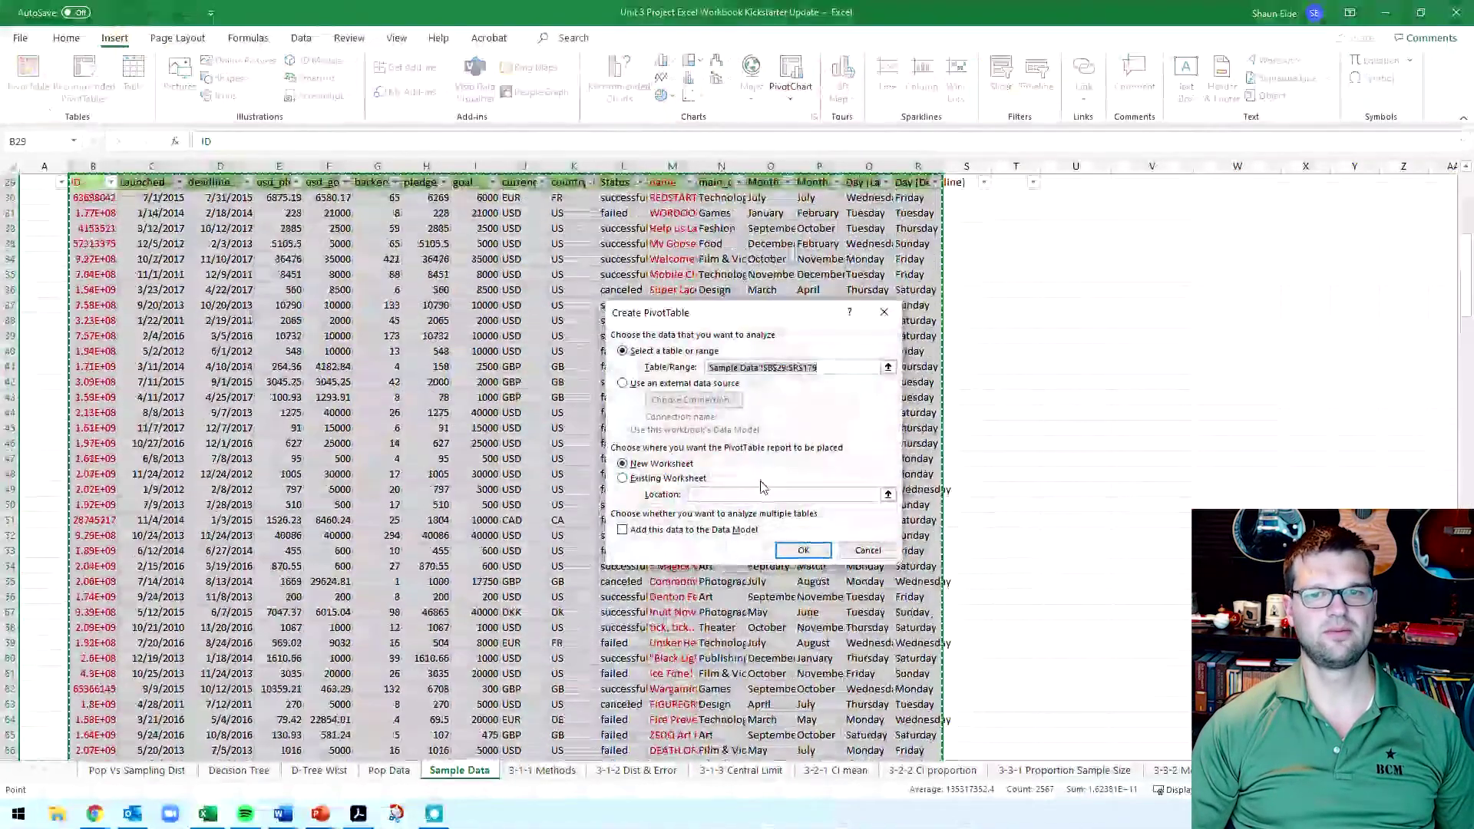
left_click(649, 478)
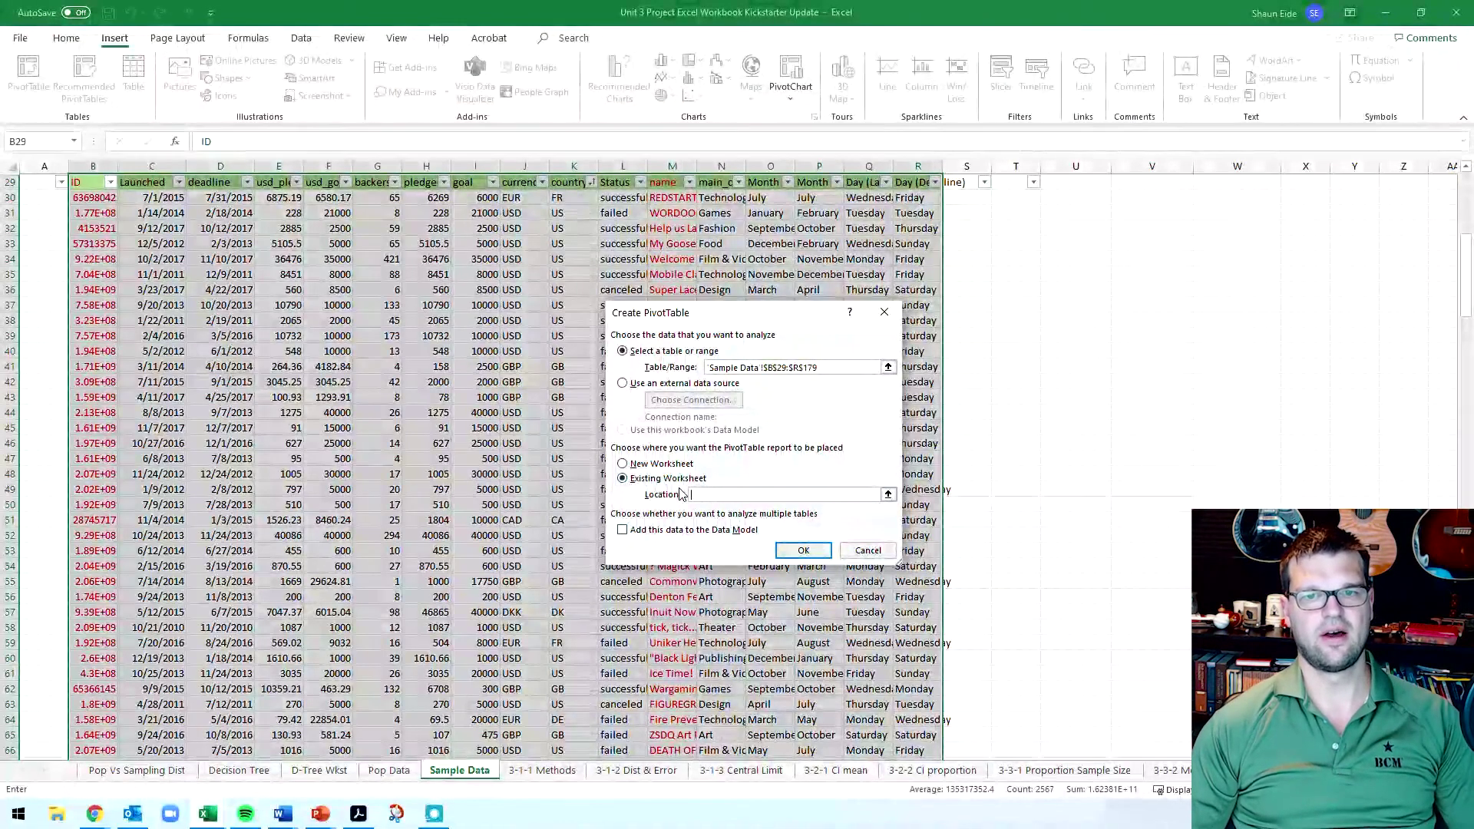
left_click(914, 772)
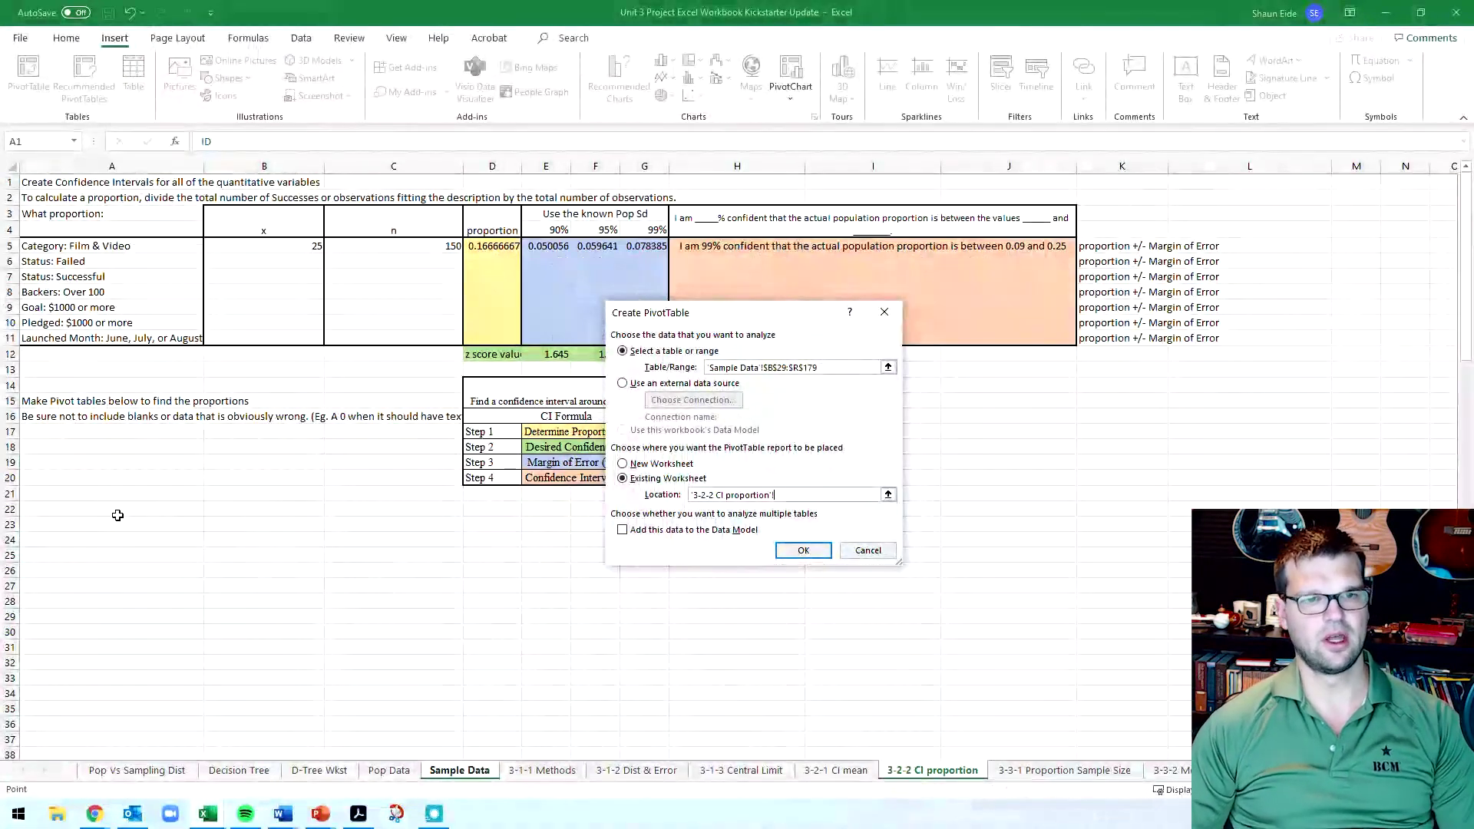
left_click(253, 509)
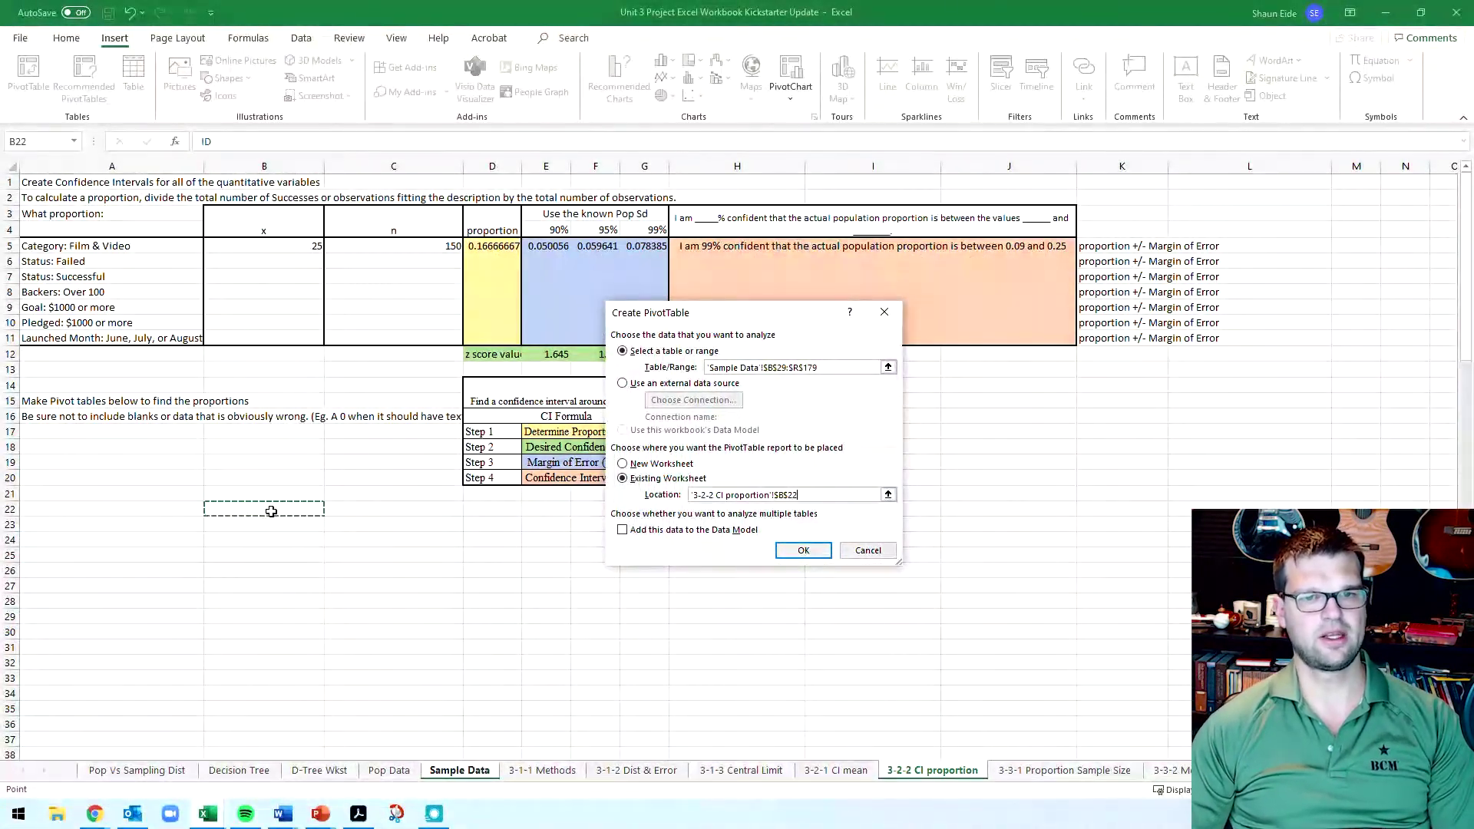
left_click(803, 550)
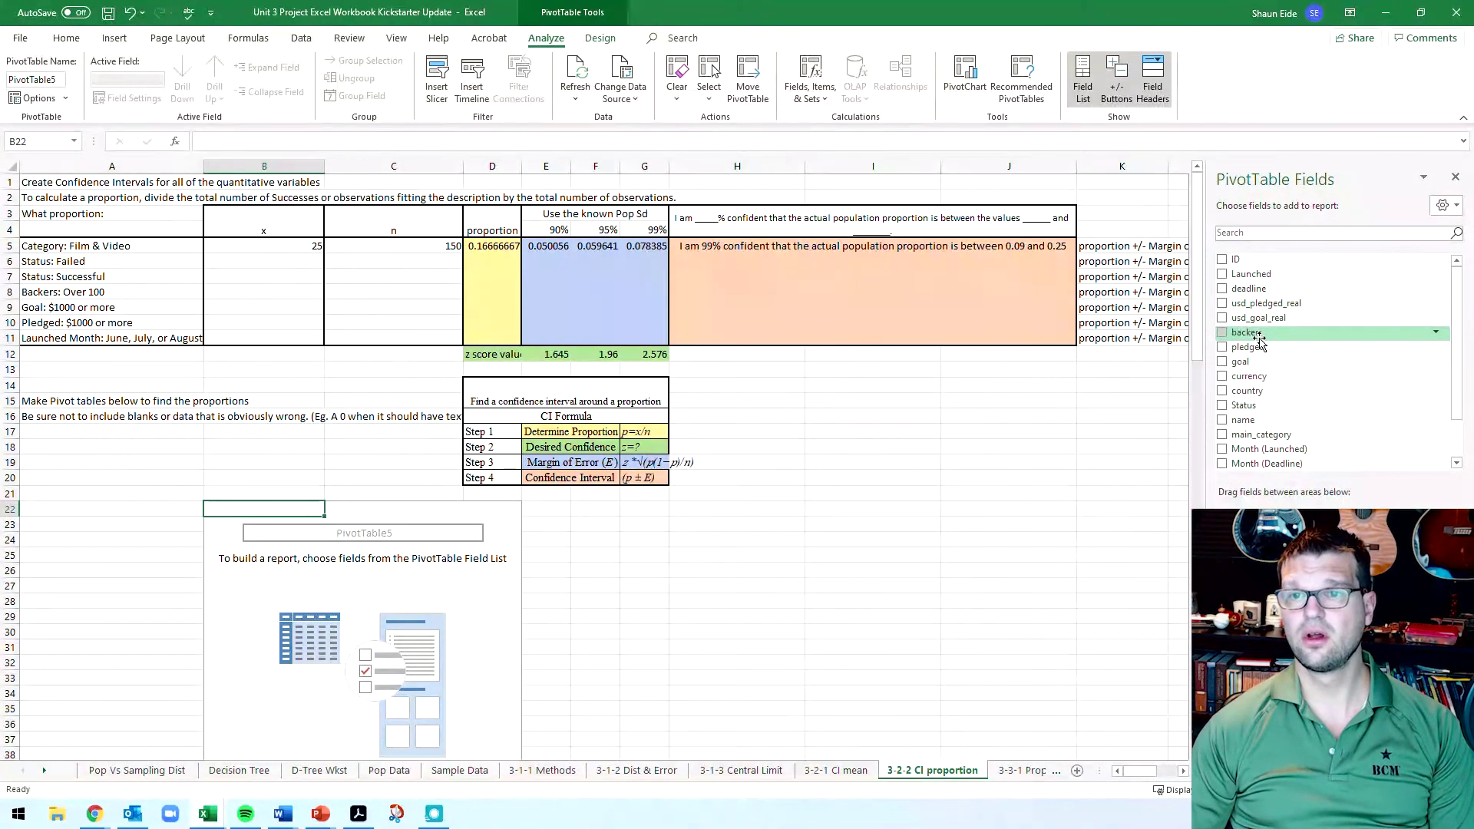
Step: Add main_category as pivot rows and as a count, showing Film & Video at 25
scroll(1300, 380, "down", 1)
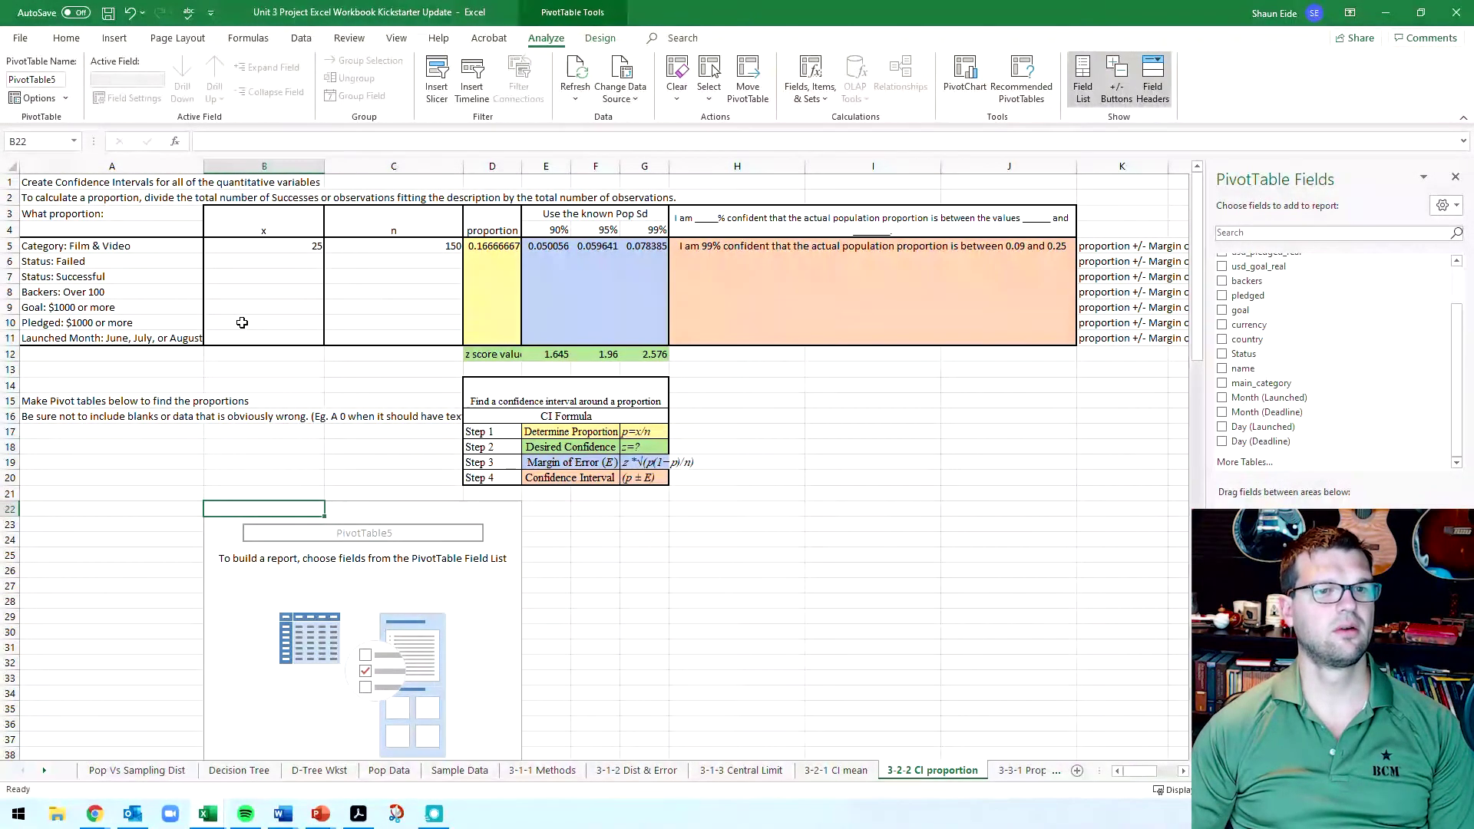
scroll(1247, 408, "up", 1)
scroll(1247, 408, "up", 1)
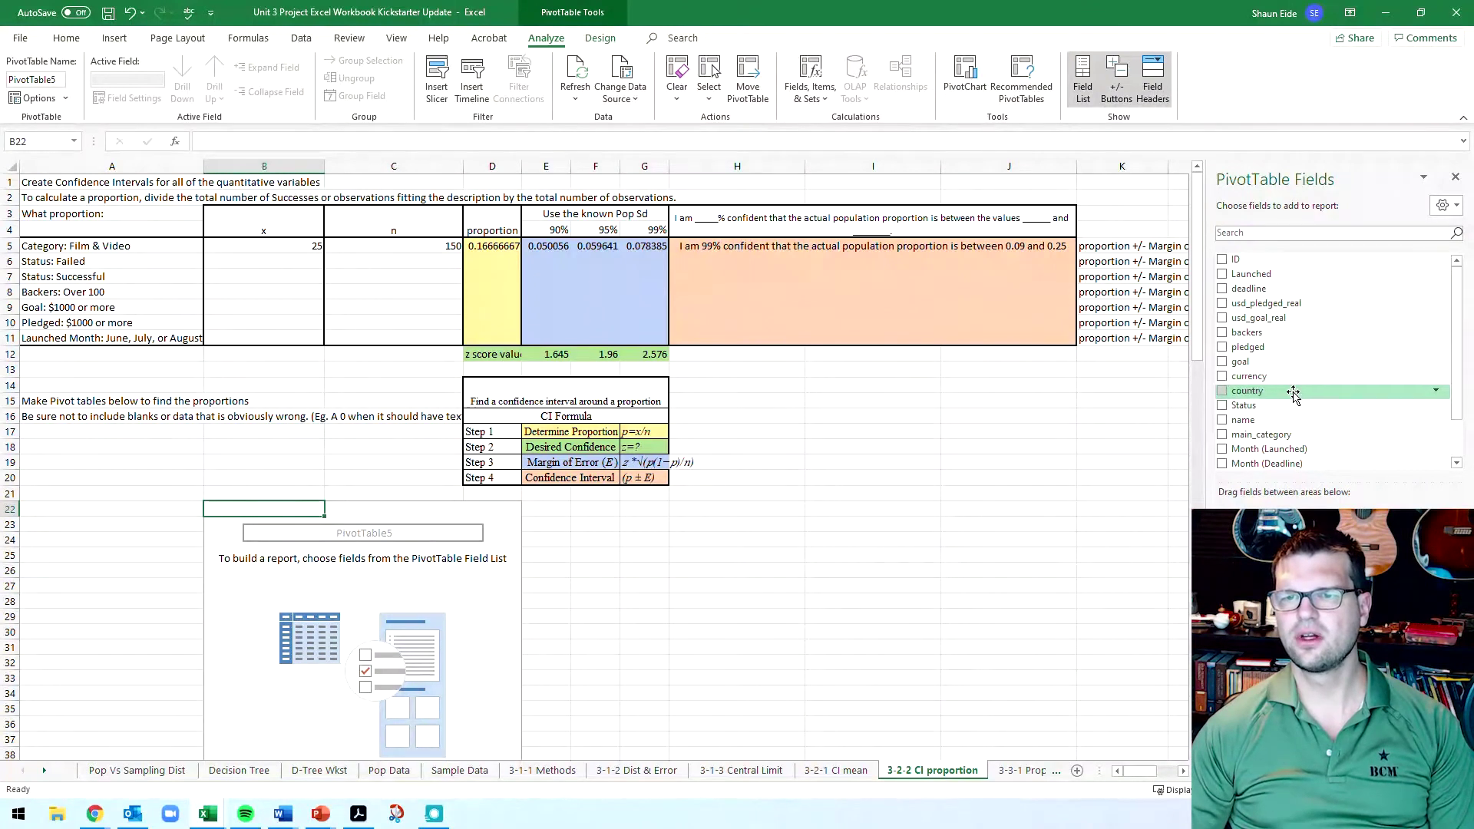
left_click(1222, 435)
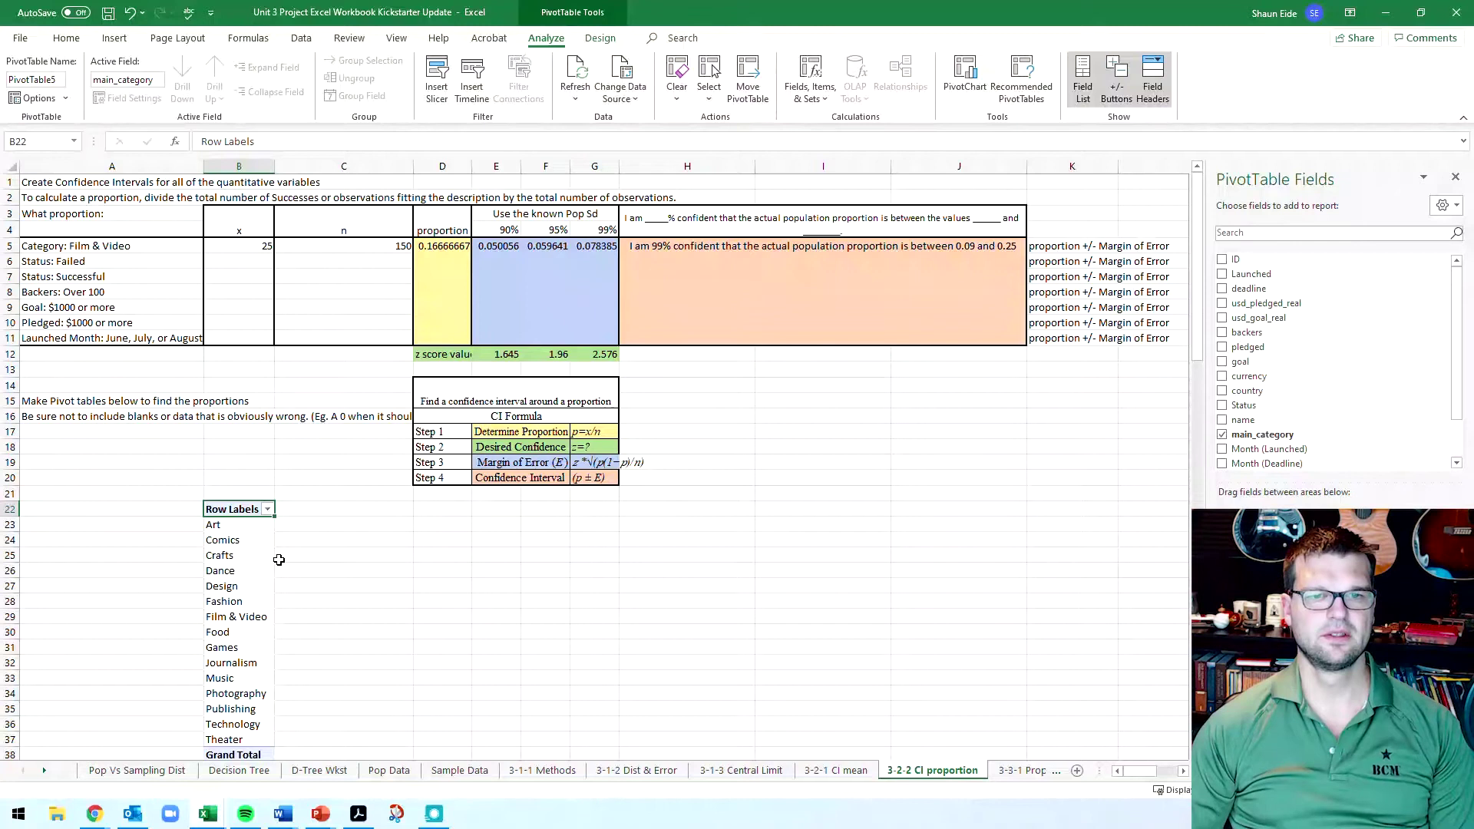
scroll(417, 602, "down", 1)
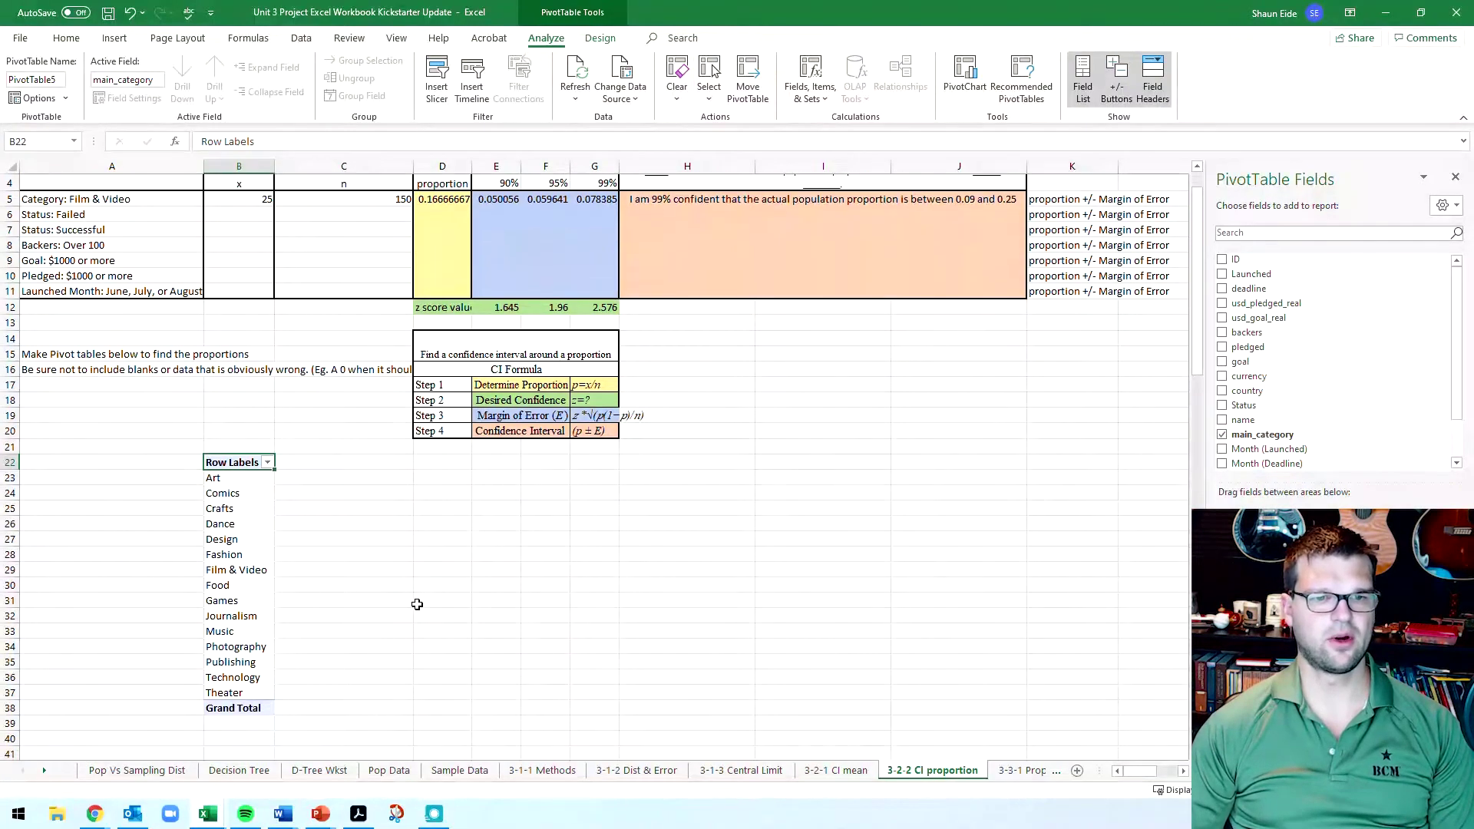
left_click_drag(1263, 434, 1389, 691)
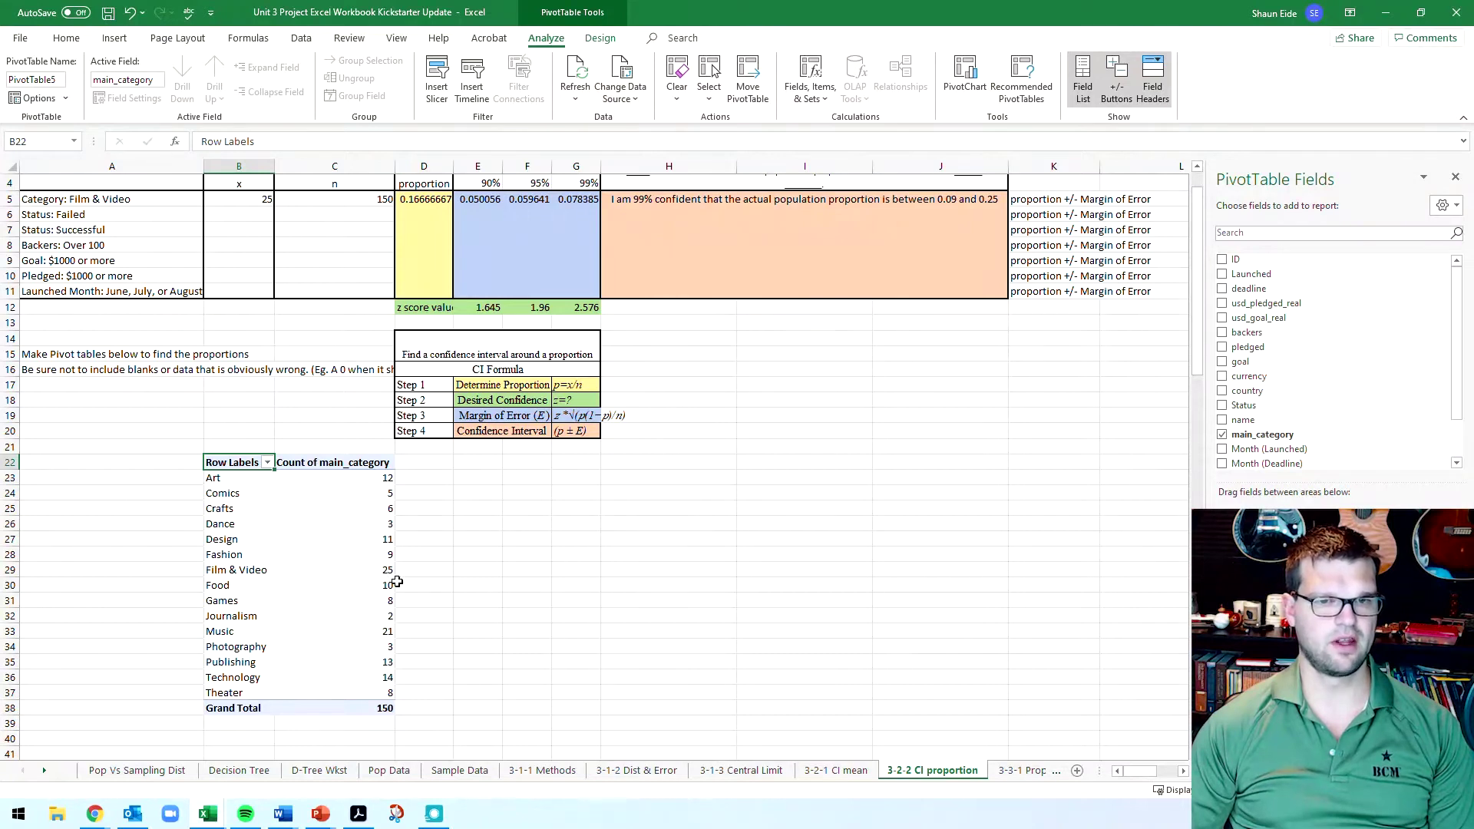
left_click(388, 570)
scroll(369, 491, "up", 1)
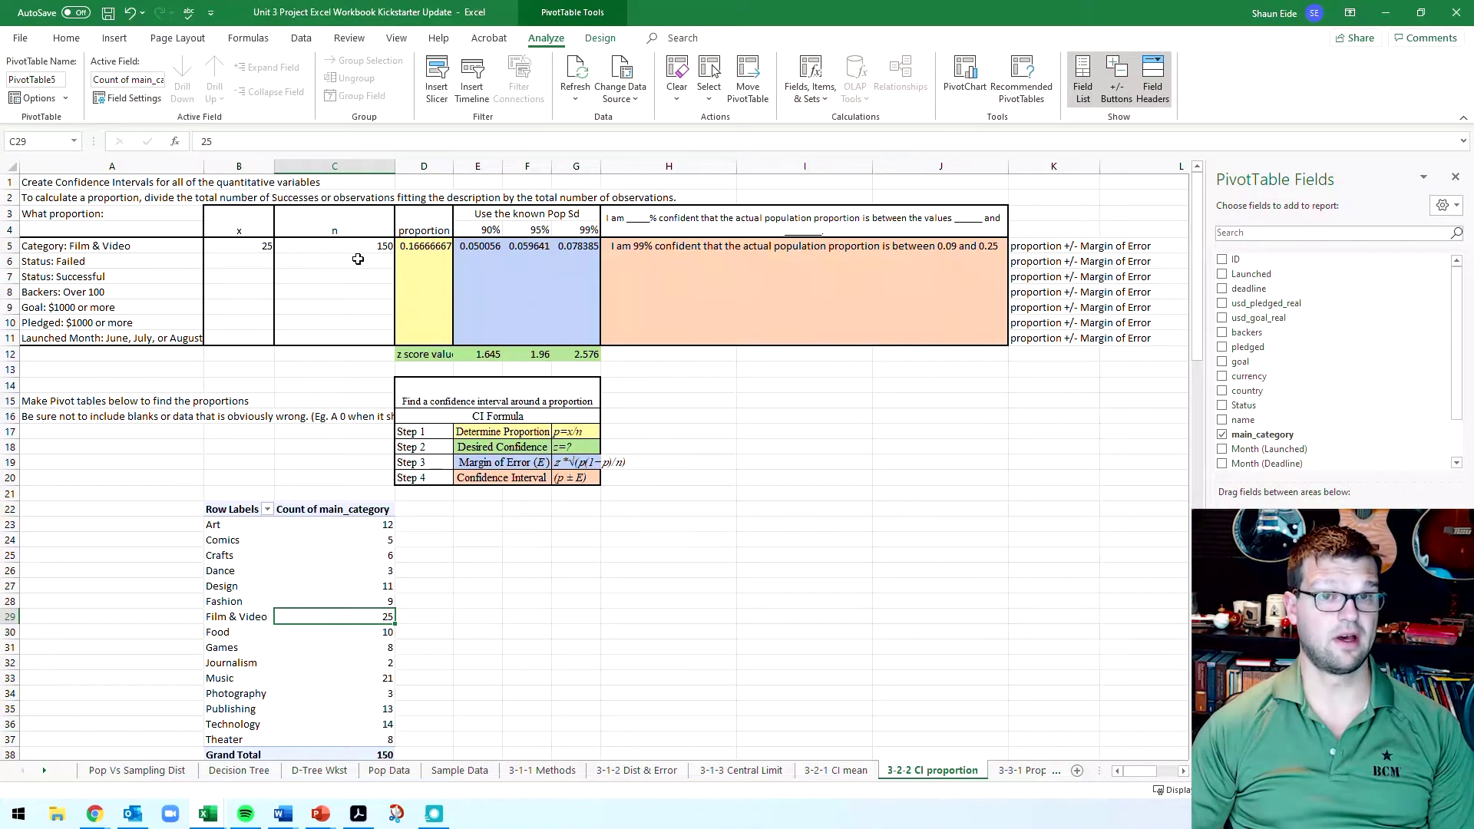
scroll(358, 260, "down", 3)
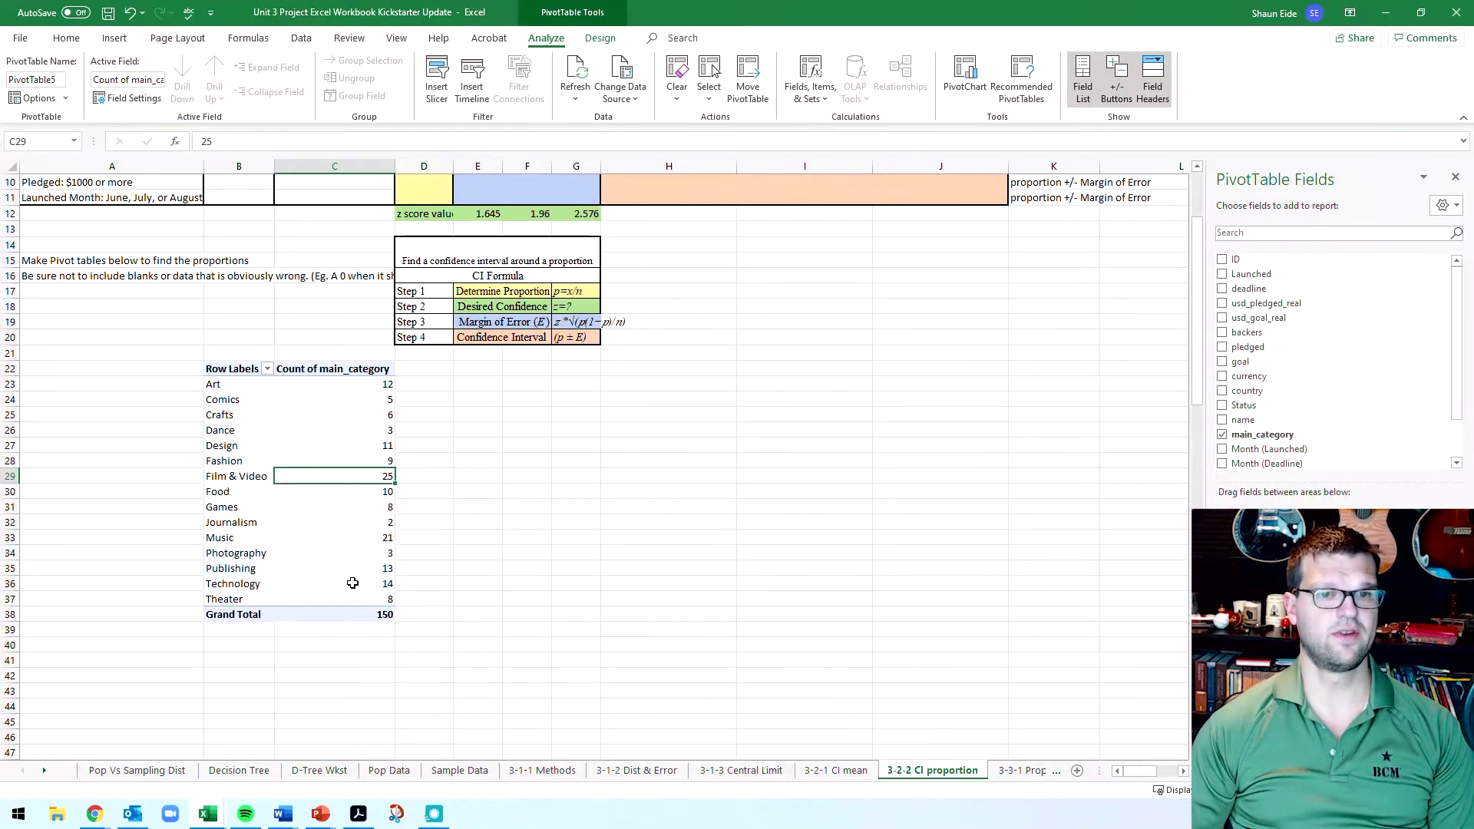
Step: Switch the pivot table from main_category to counting campaigns by Status
left_click(1221, 434)
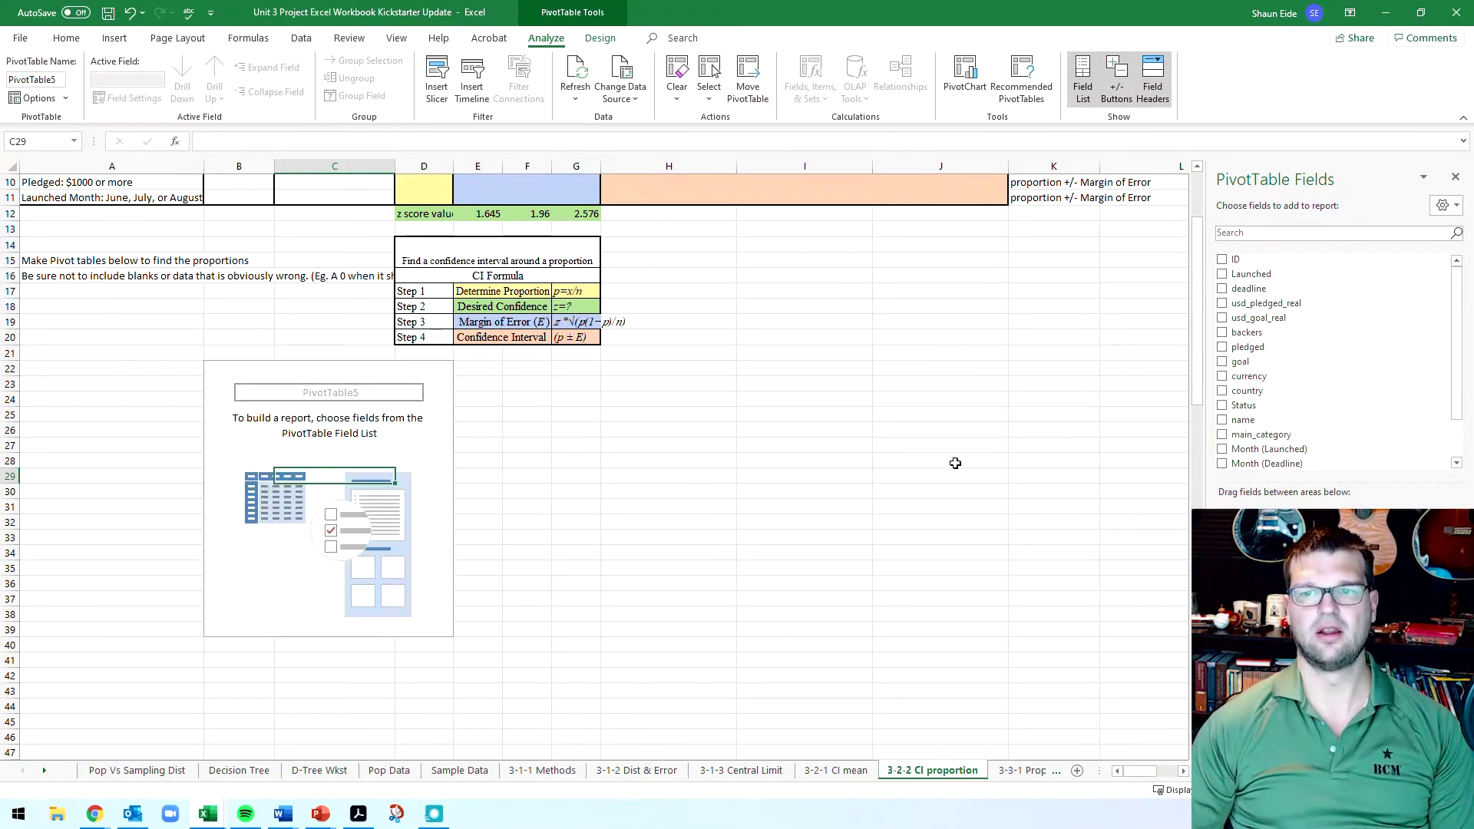
scroll(160, 298, "up", 3)
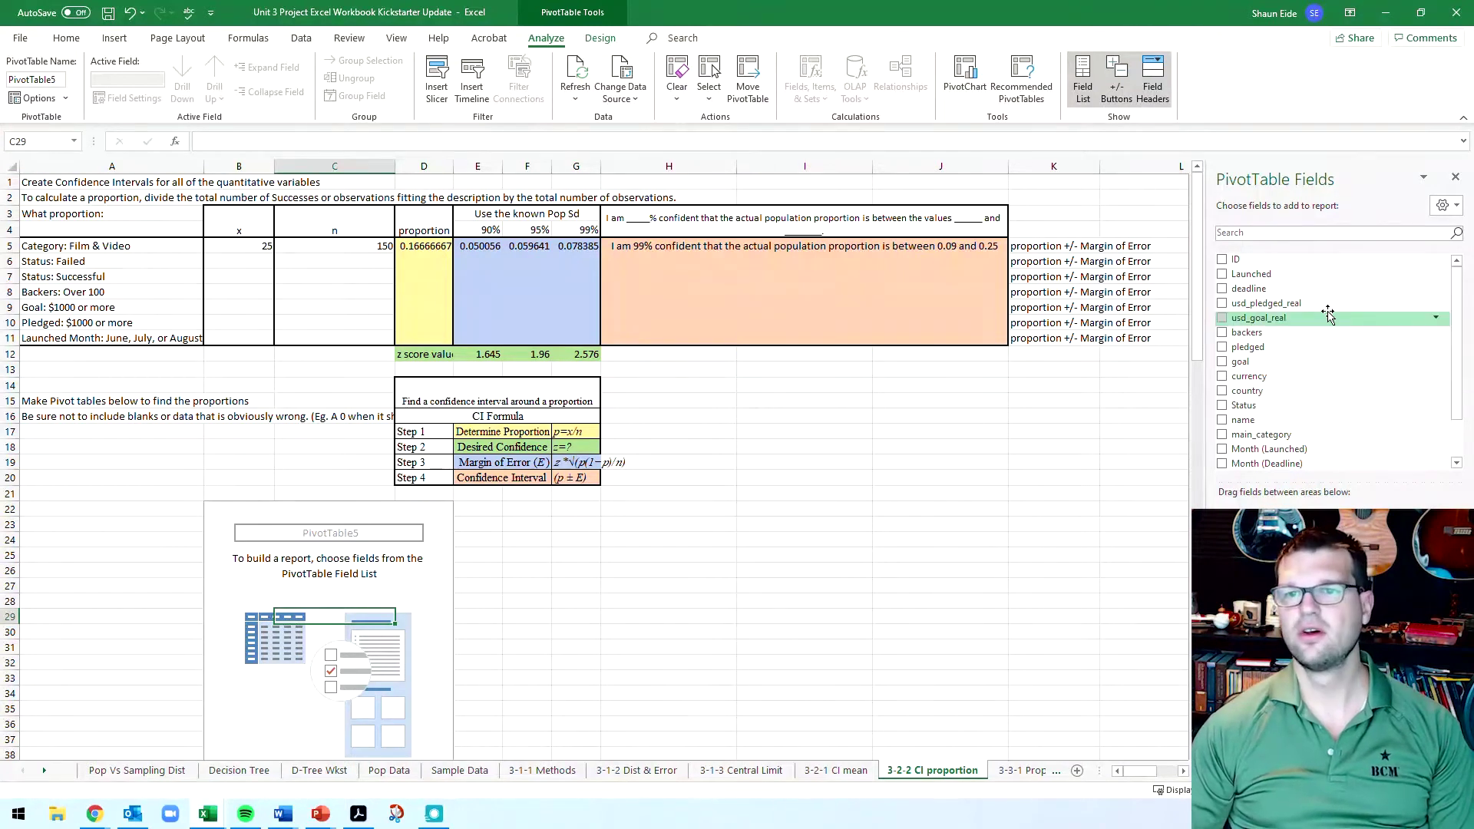
left_click(1221, 405)
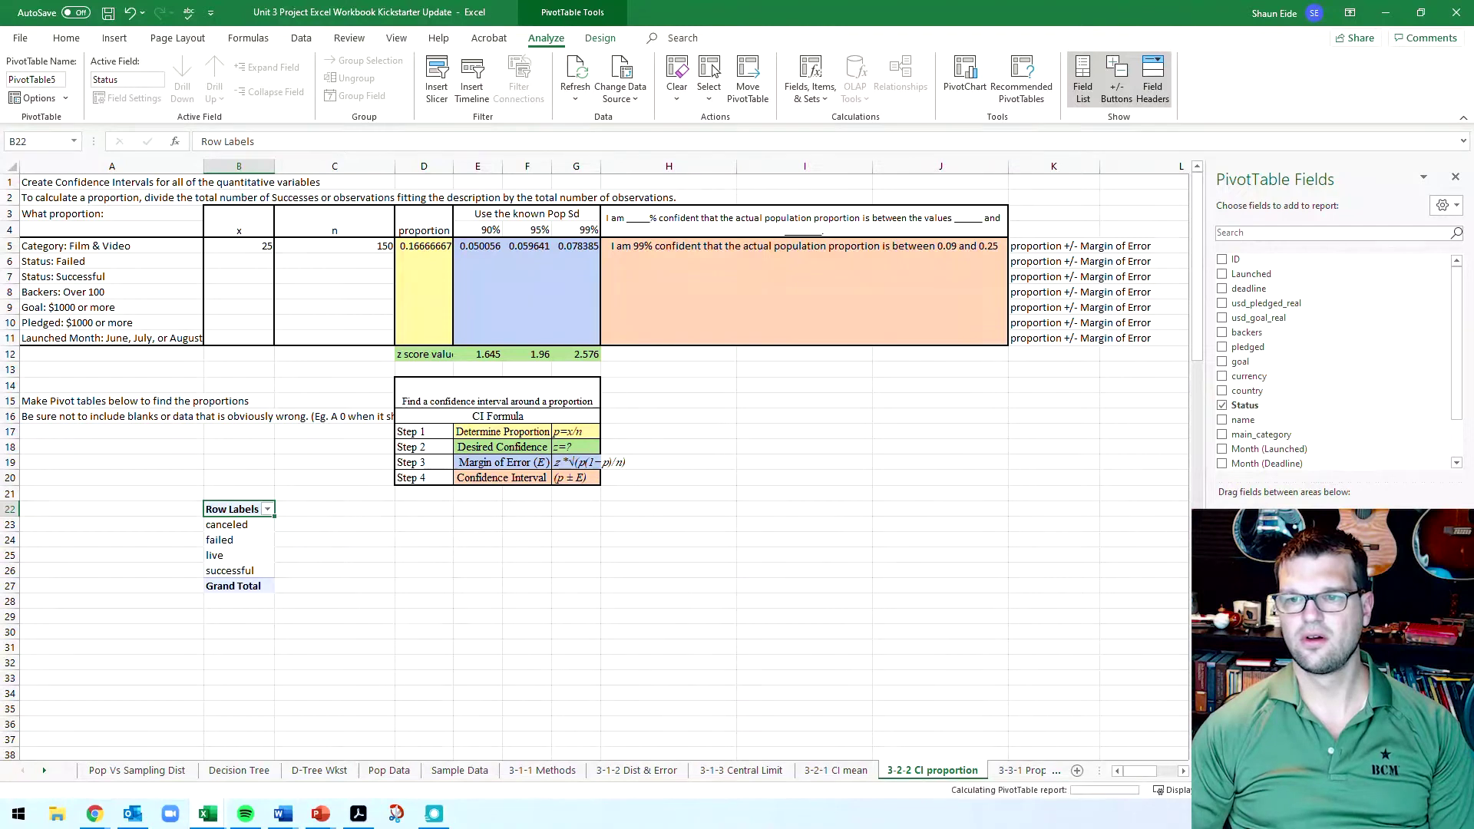
left_click_drag(1274, 683, 1389, 683)
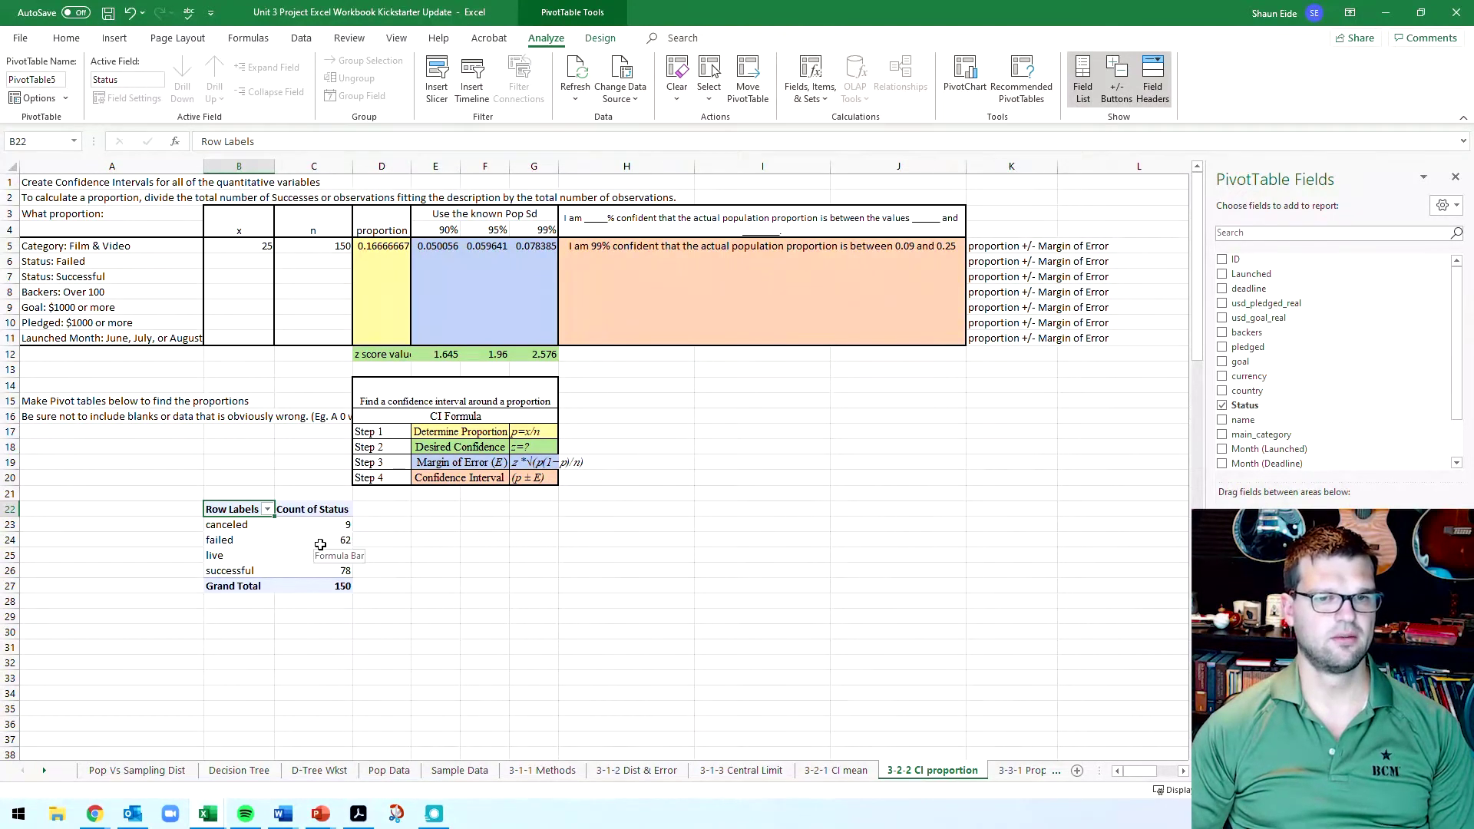
Step: Enter x 62, n 150 and proportion =B6/C6 in the Status: Failed row
left_click(241, 257)
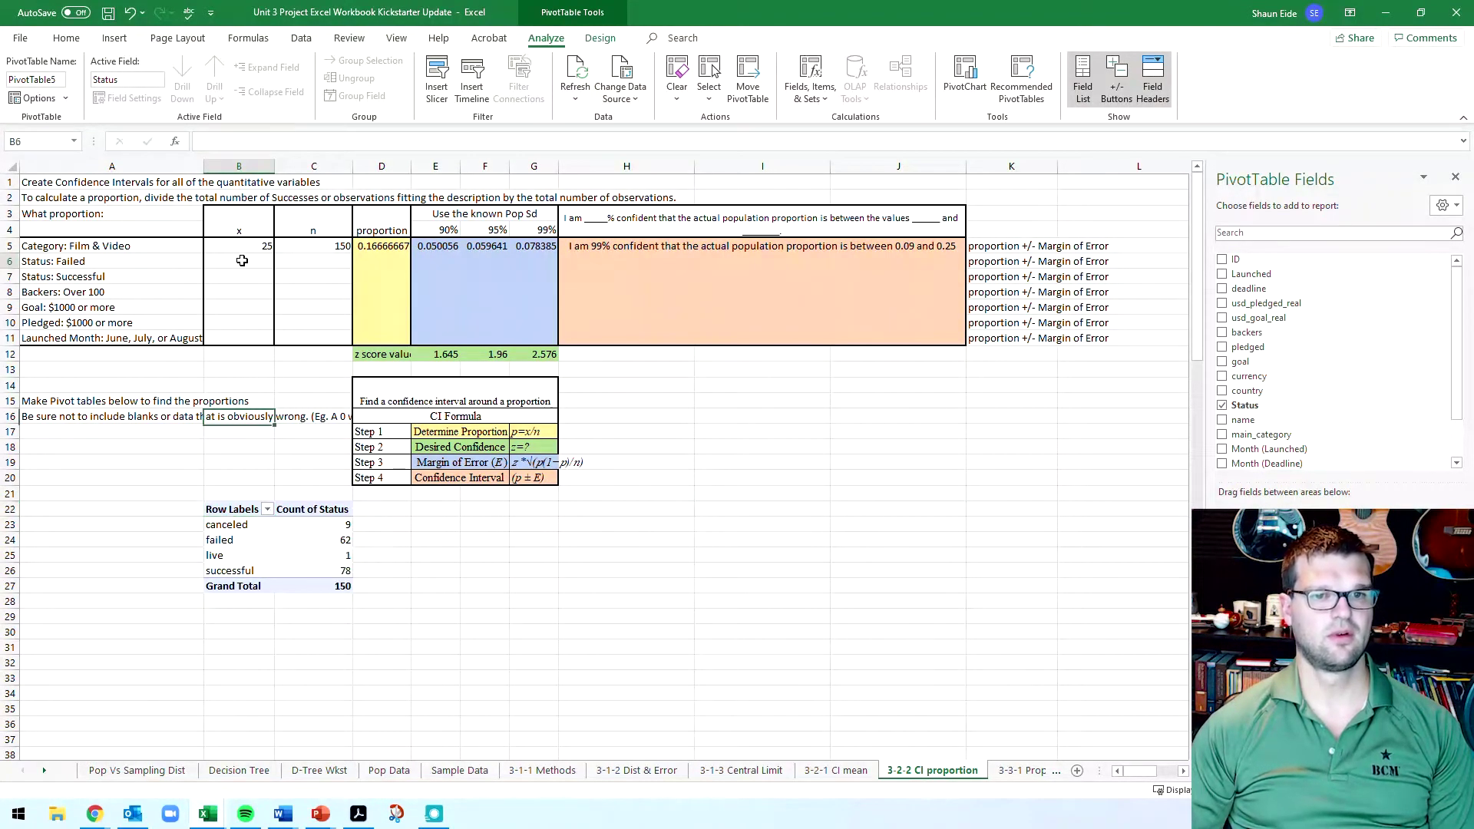
type("62")
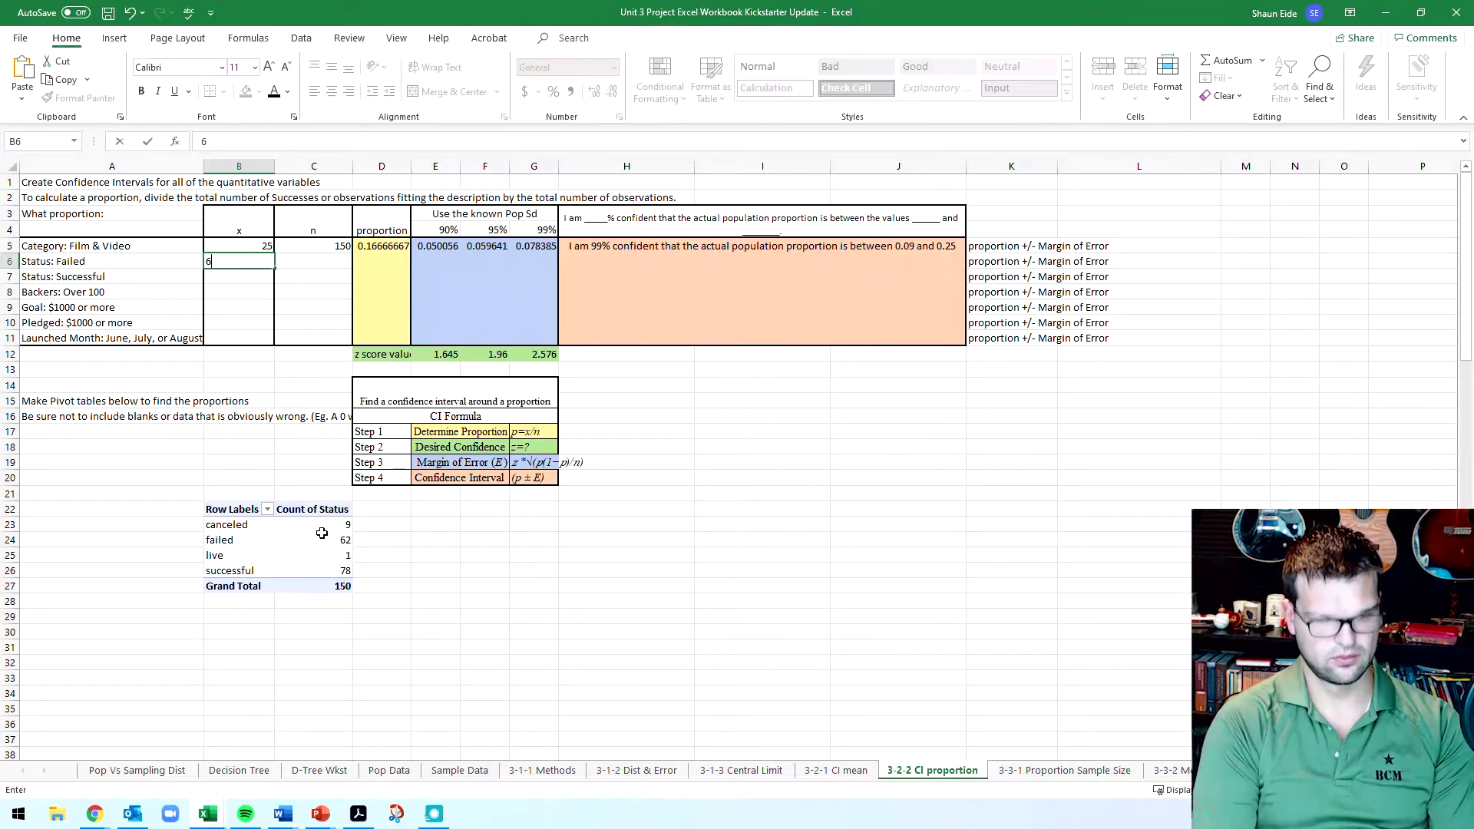
key("Tab")
type("1")
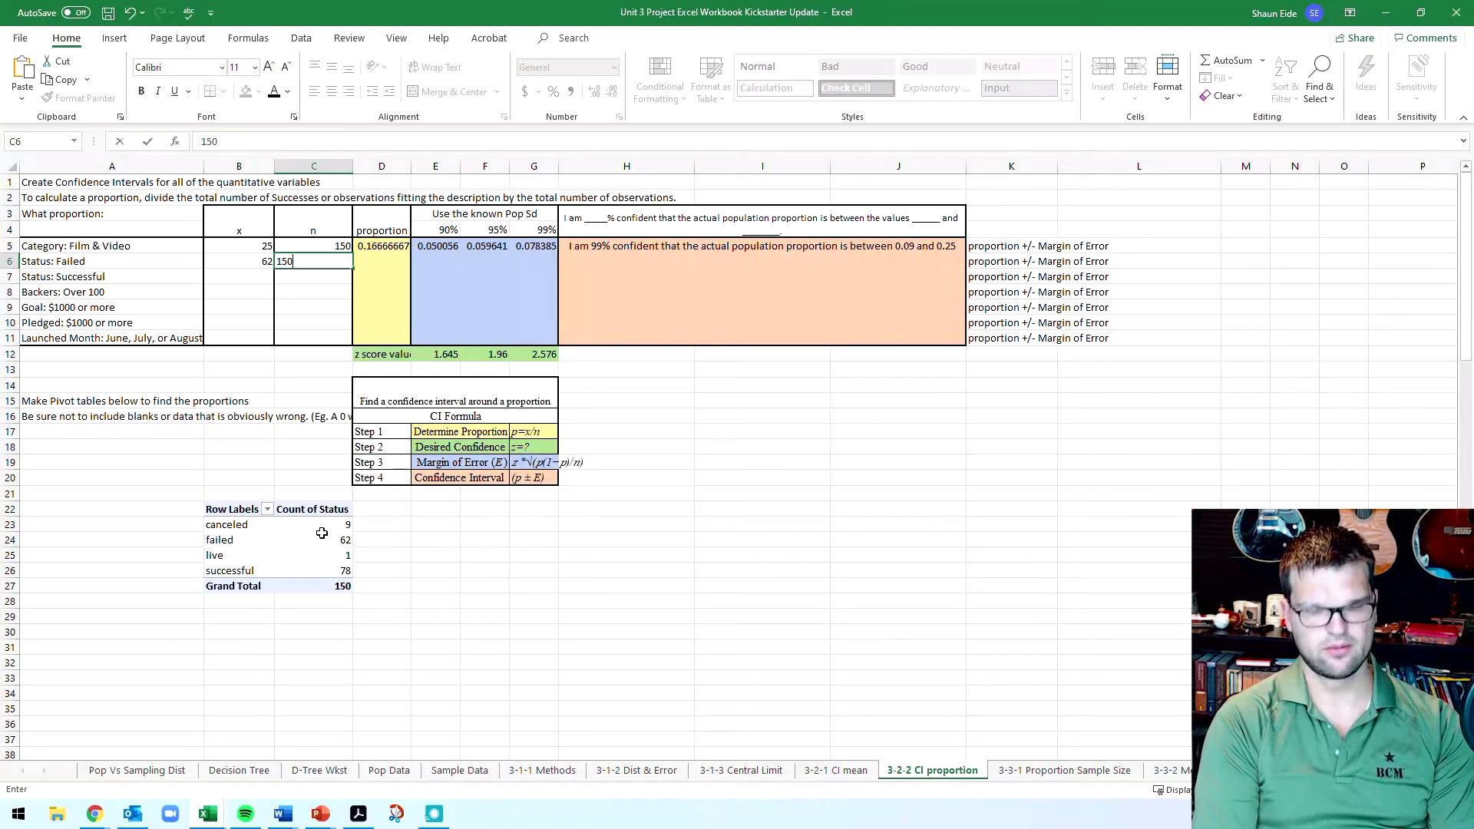
key("Tab")
type("=")
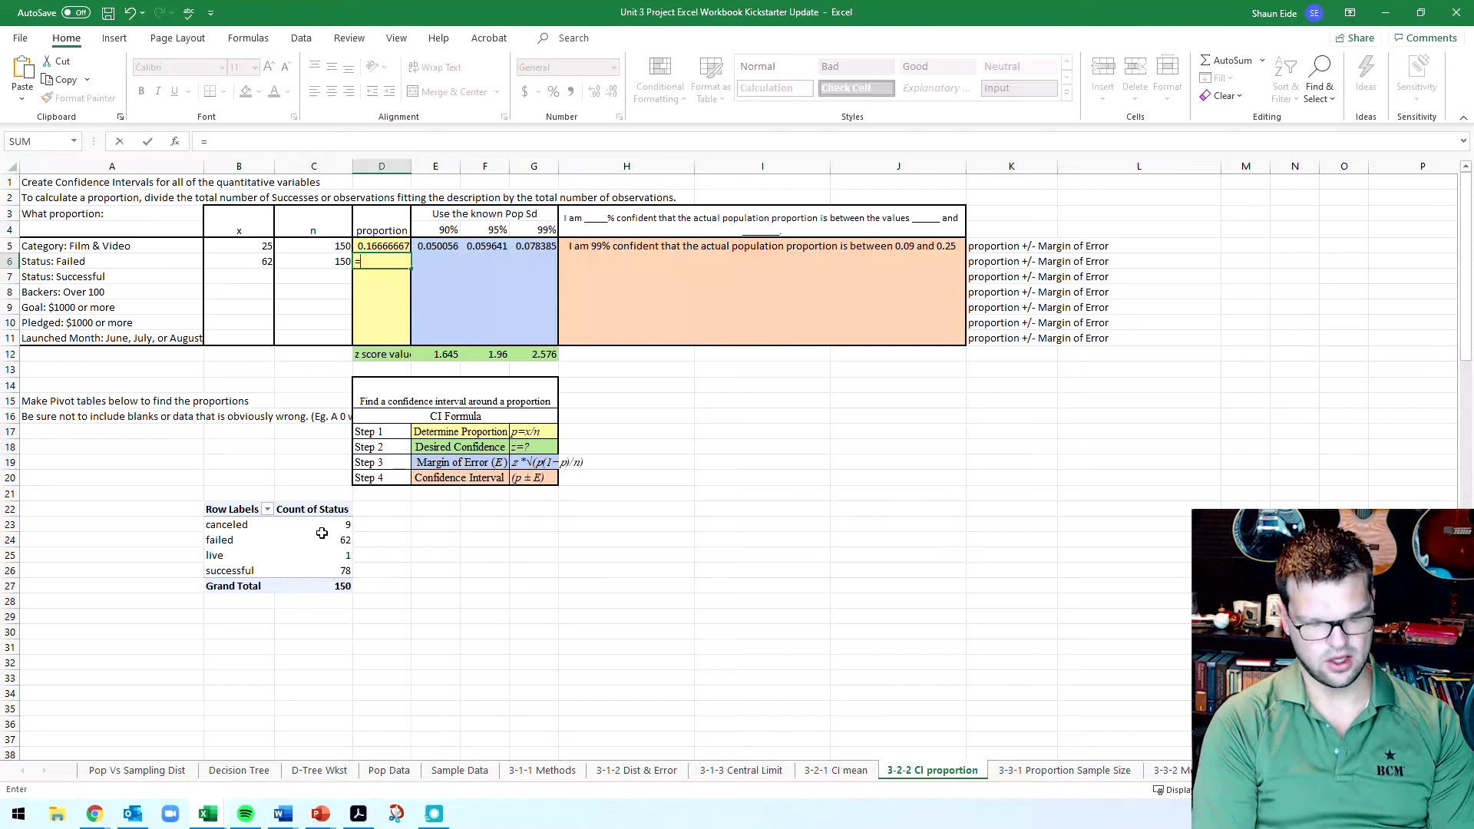
left_click(265, 264)
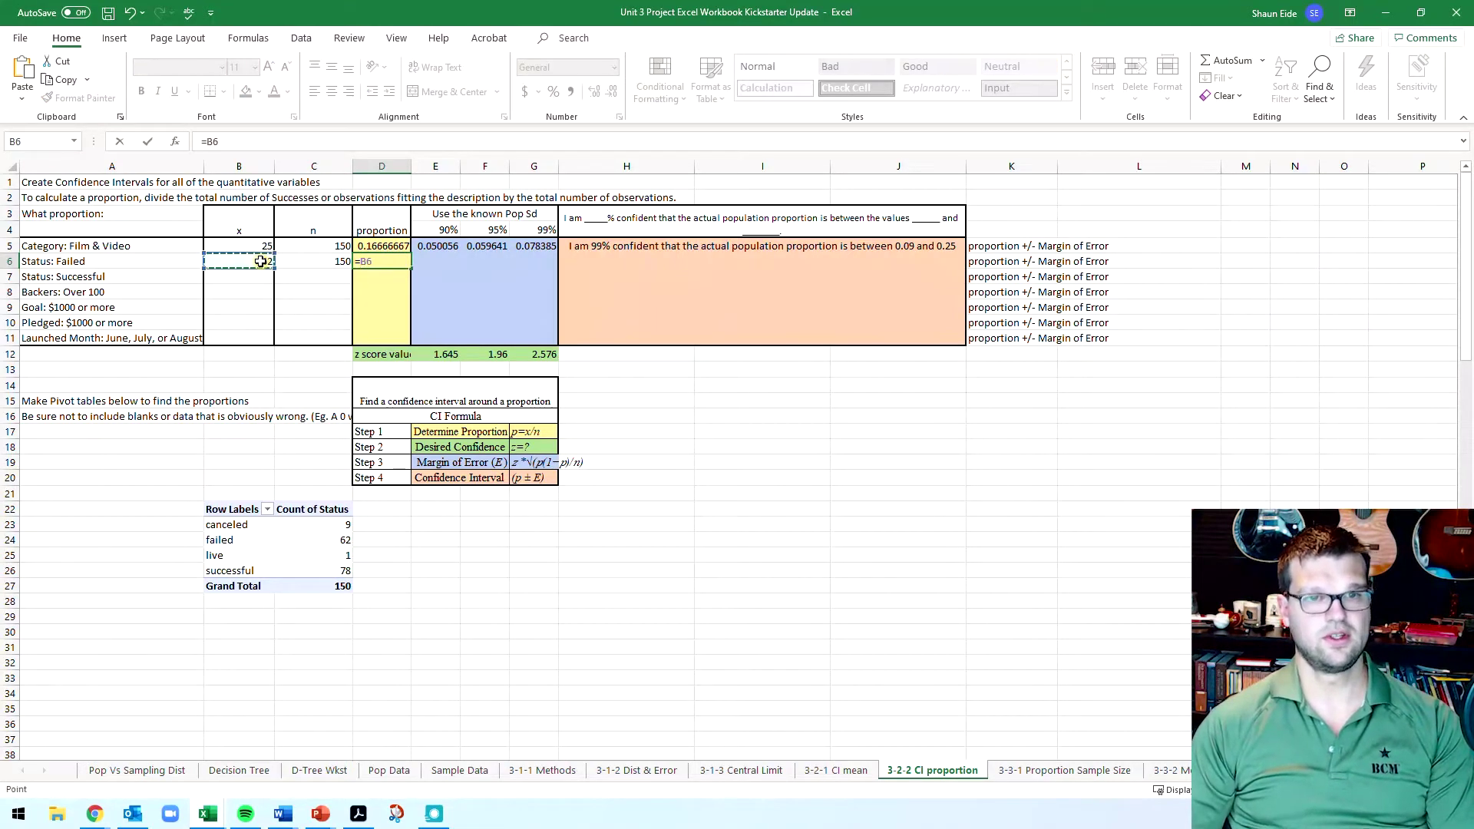
type("/")
left_click(323, 263)
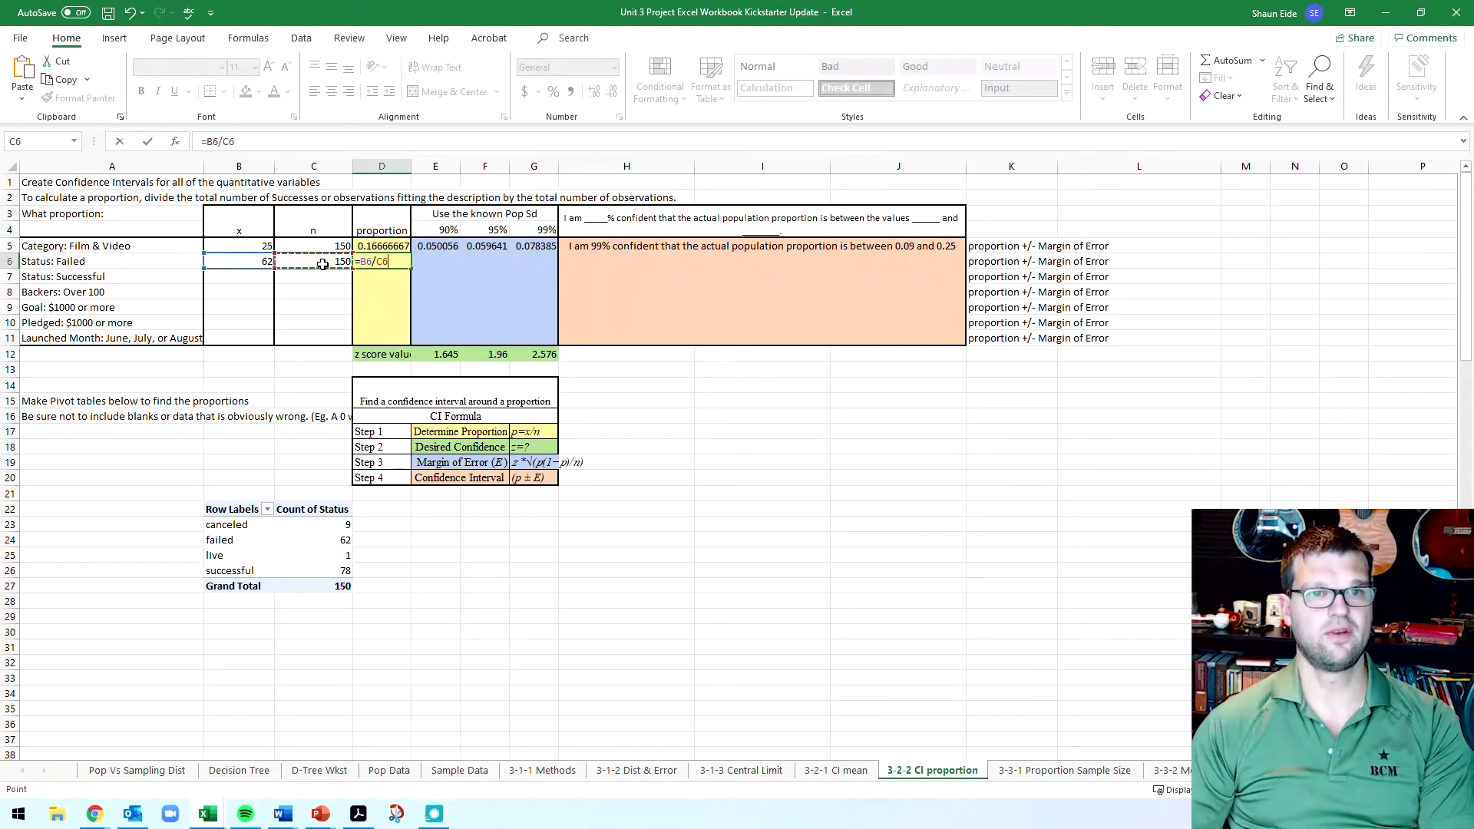
key("Return")
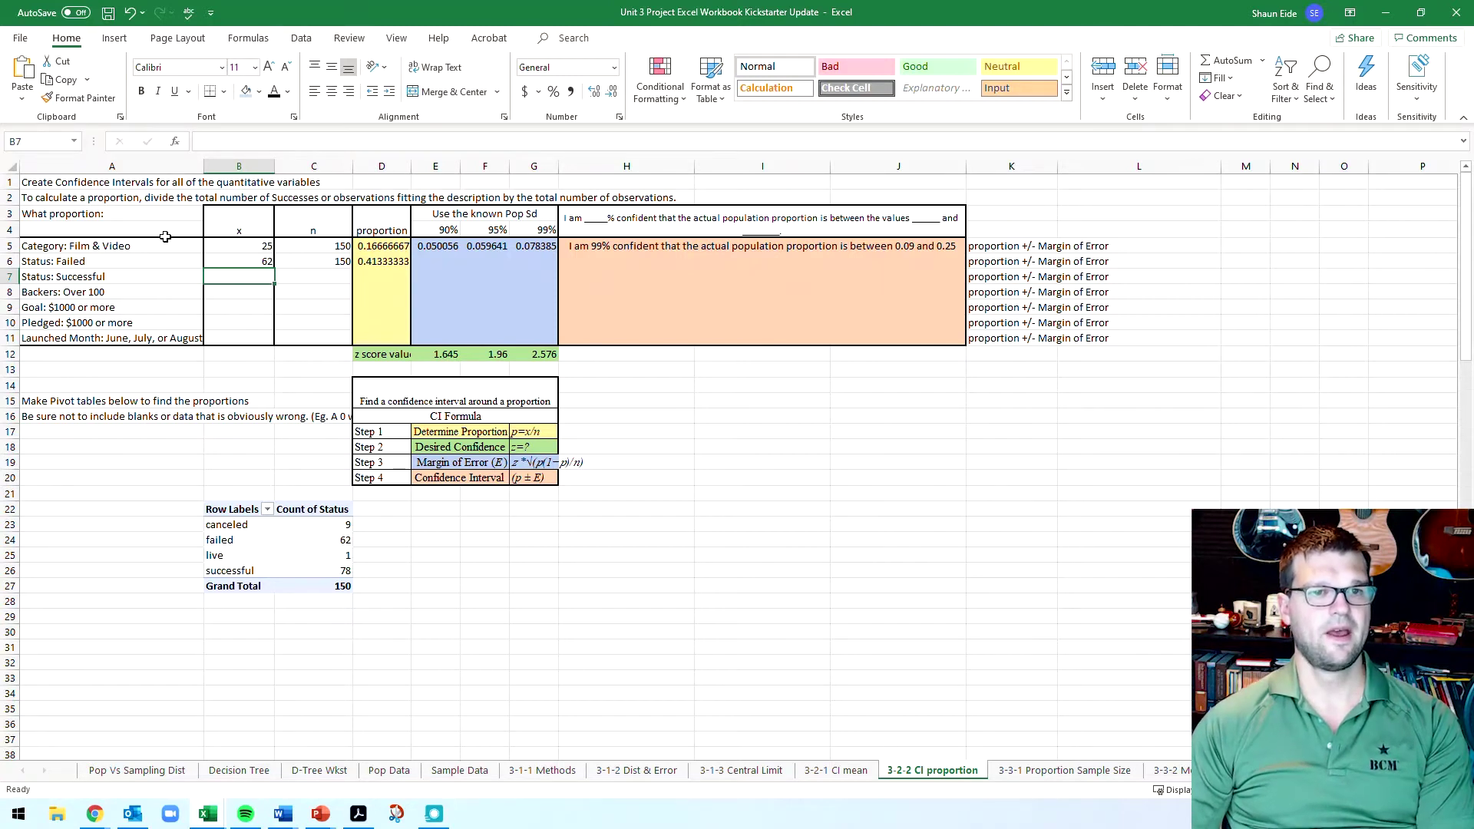
Step: Enter a 90% margin of error formula in E6 from E12, D6 and C6
left_click(445, 263)
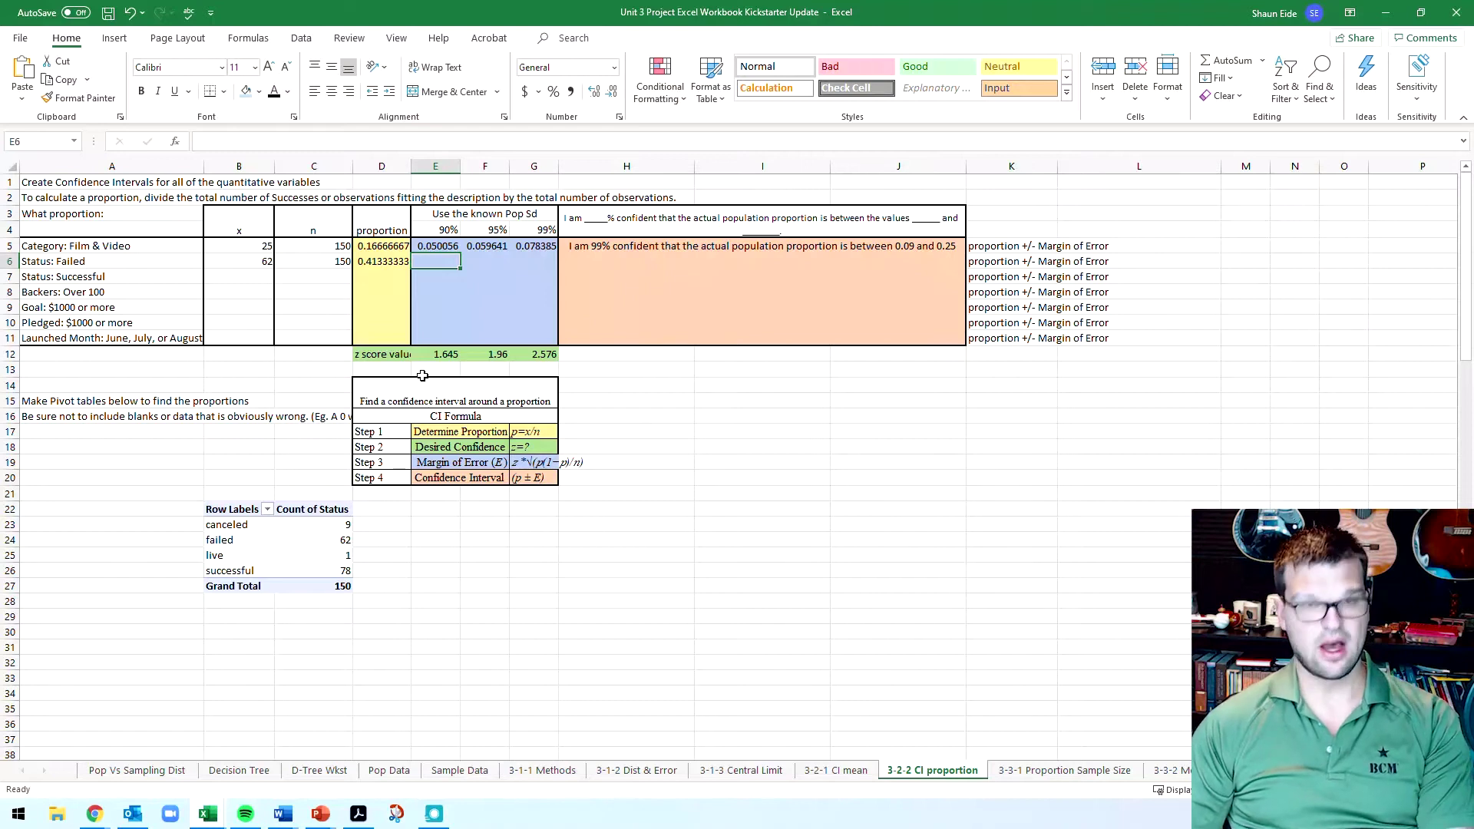
type("=")
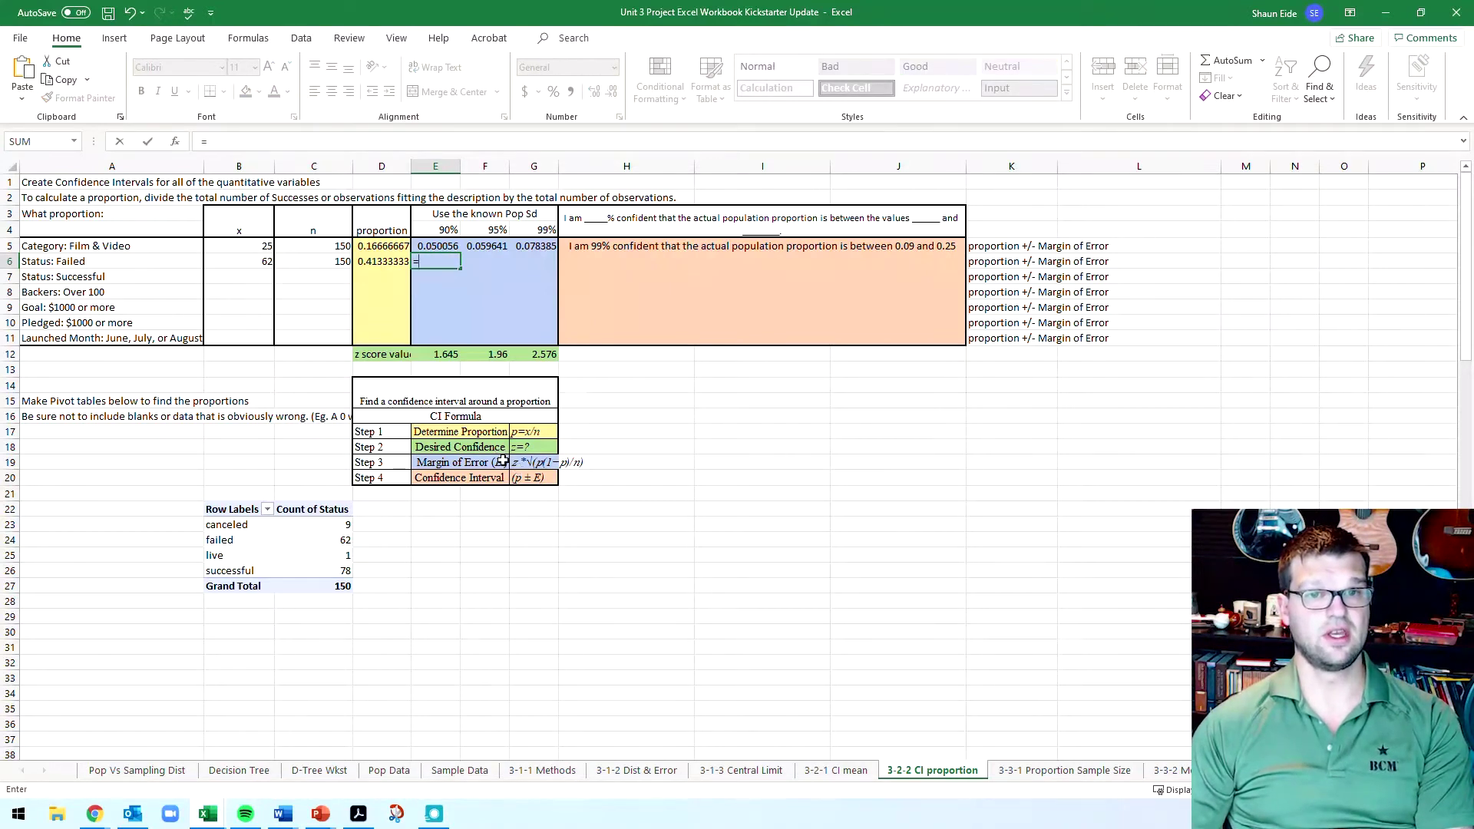
left_click(434, 352)
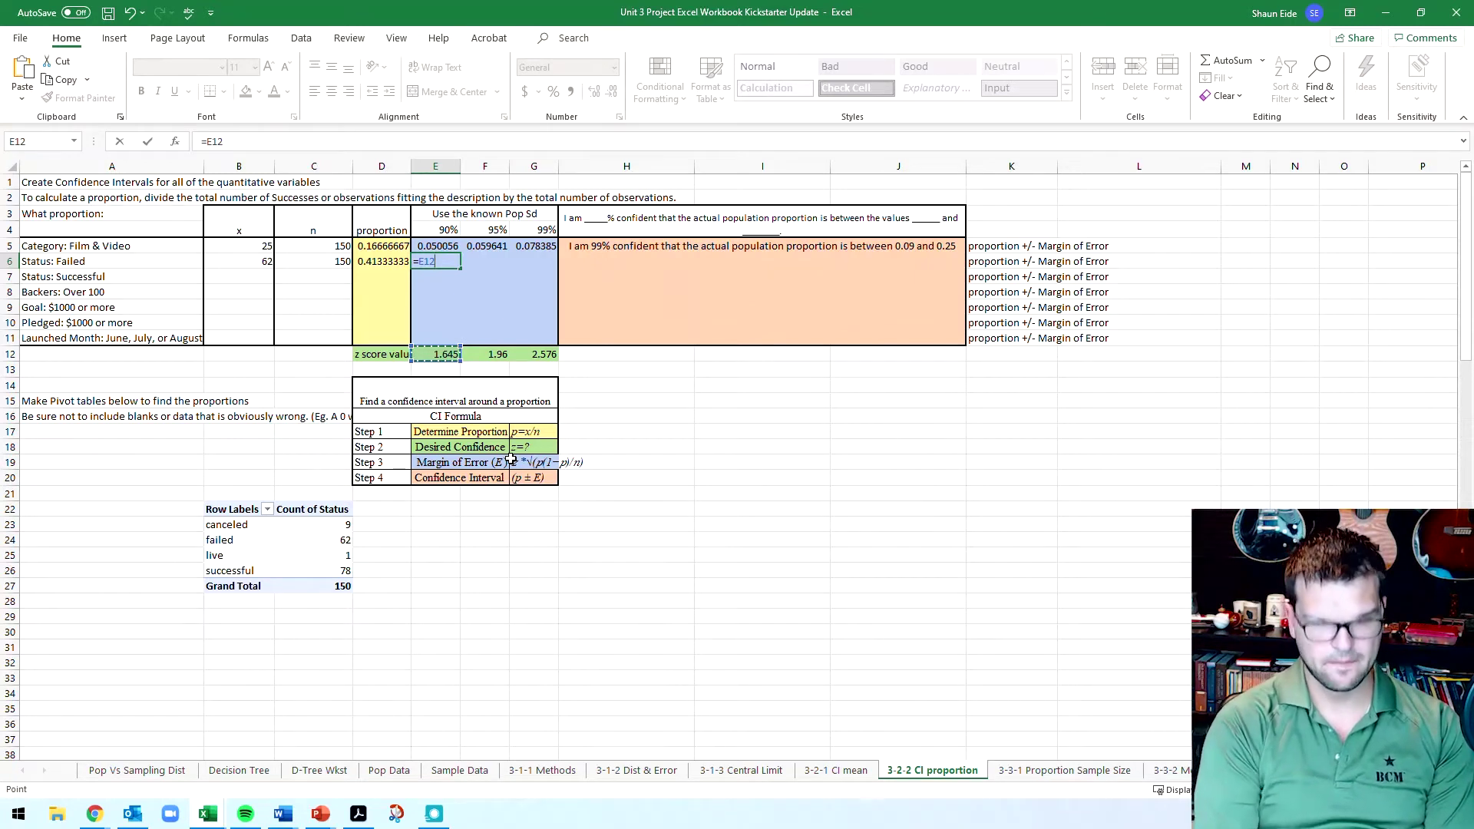
type("*")
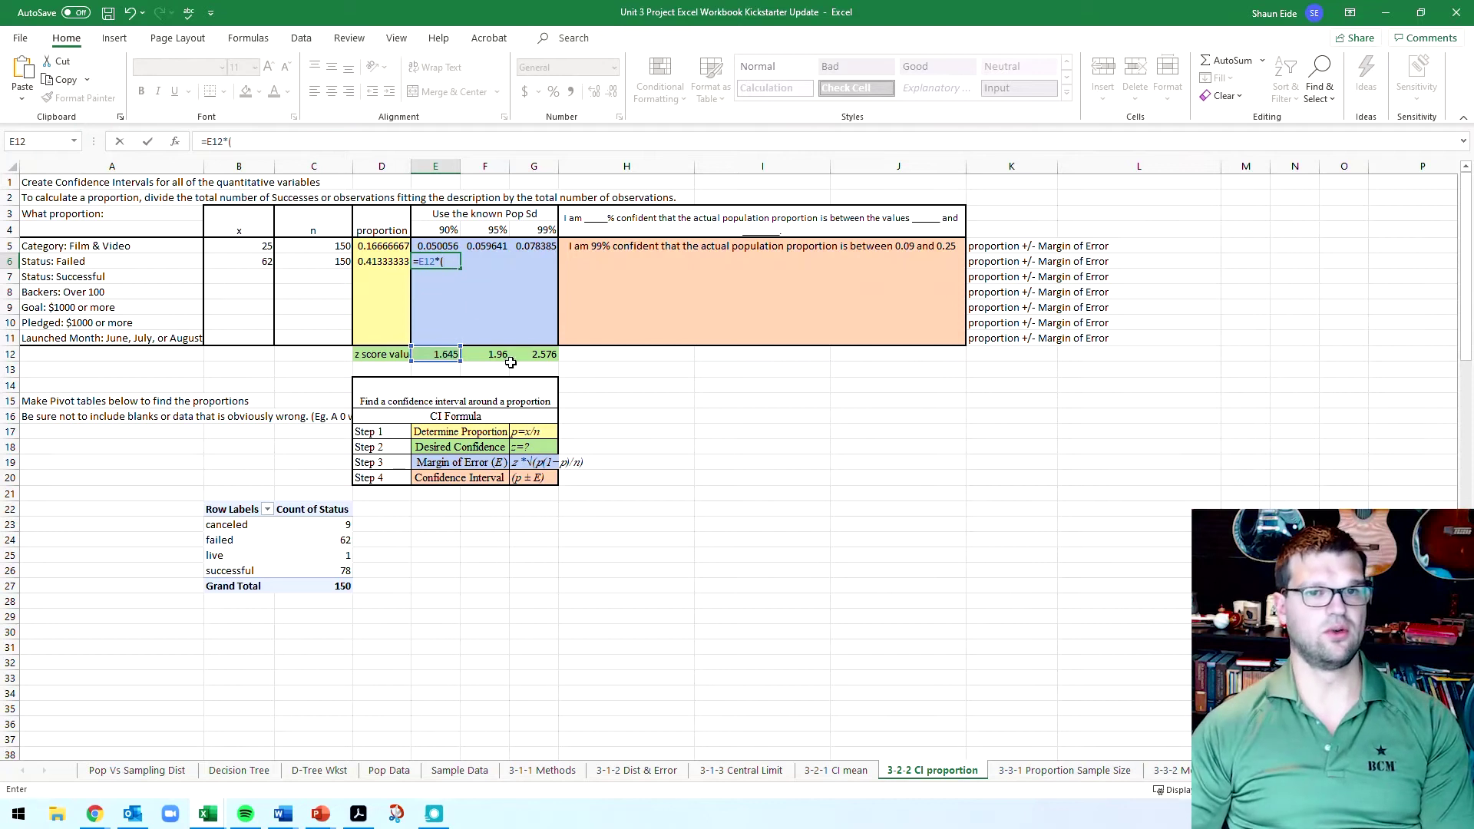
left_click(383, 263)
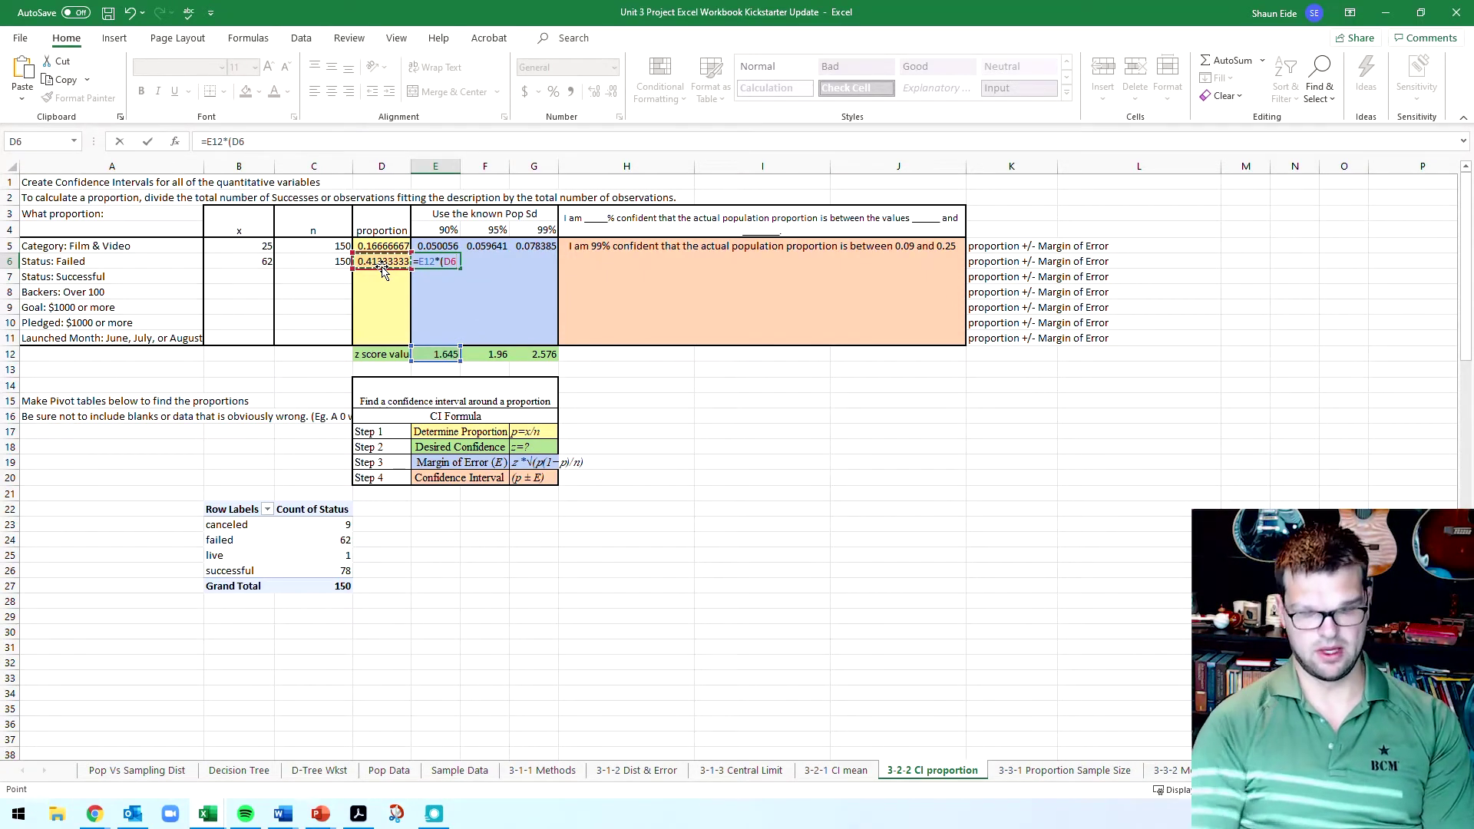
type("(")
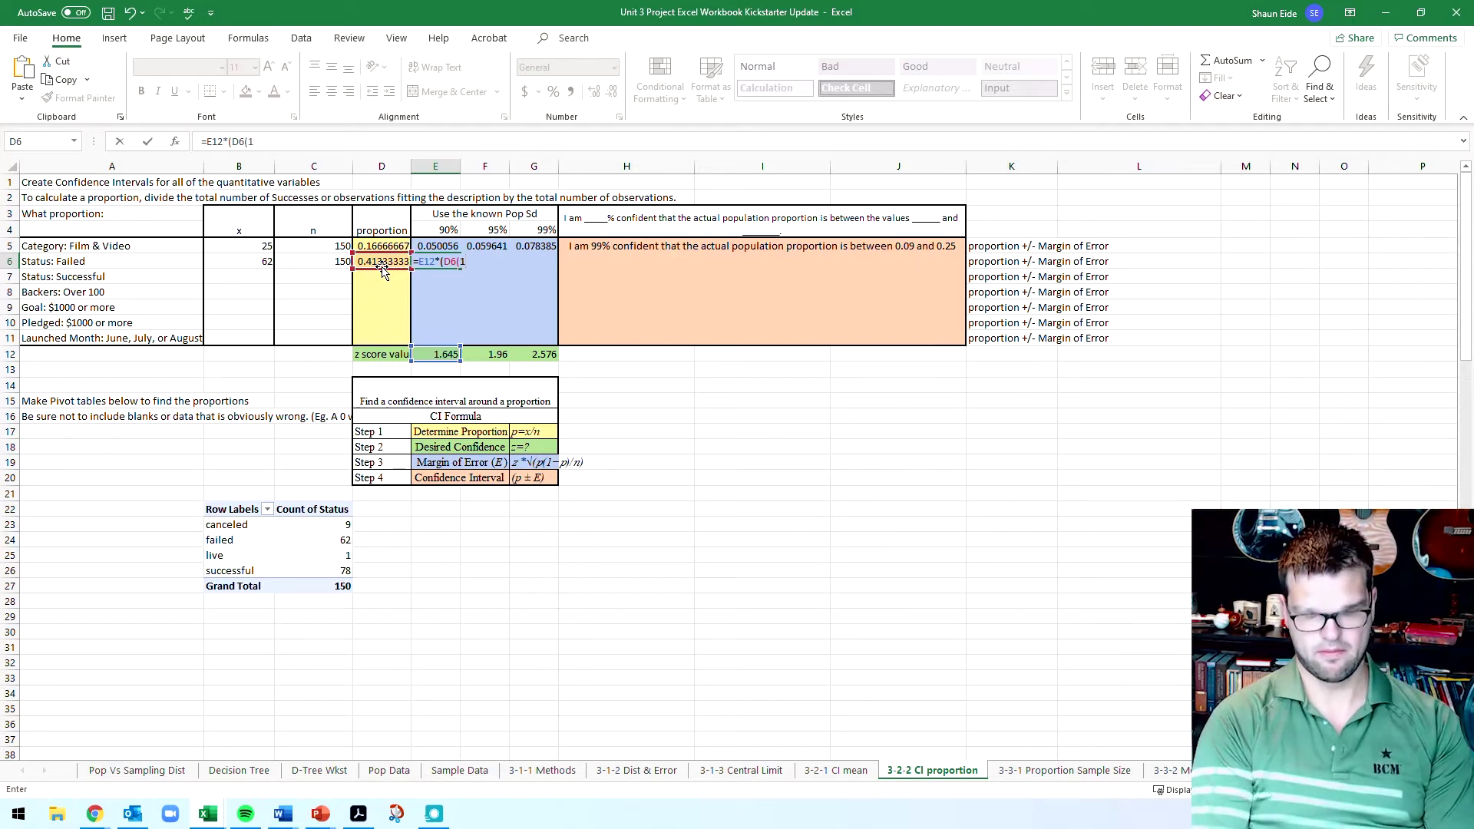
type("1-")
left_click(384, 265)
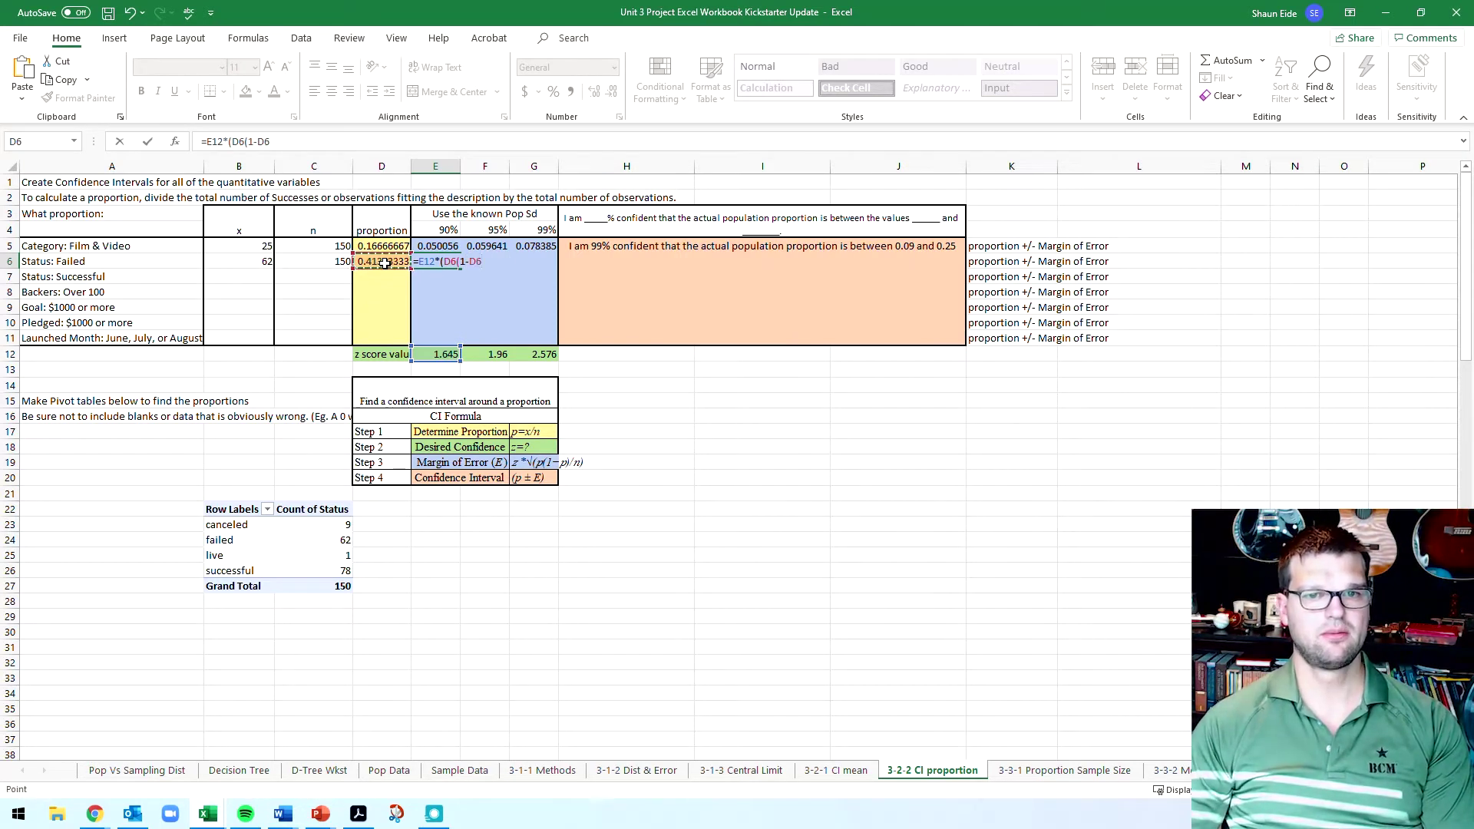
type(")")
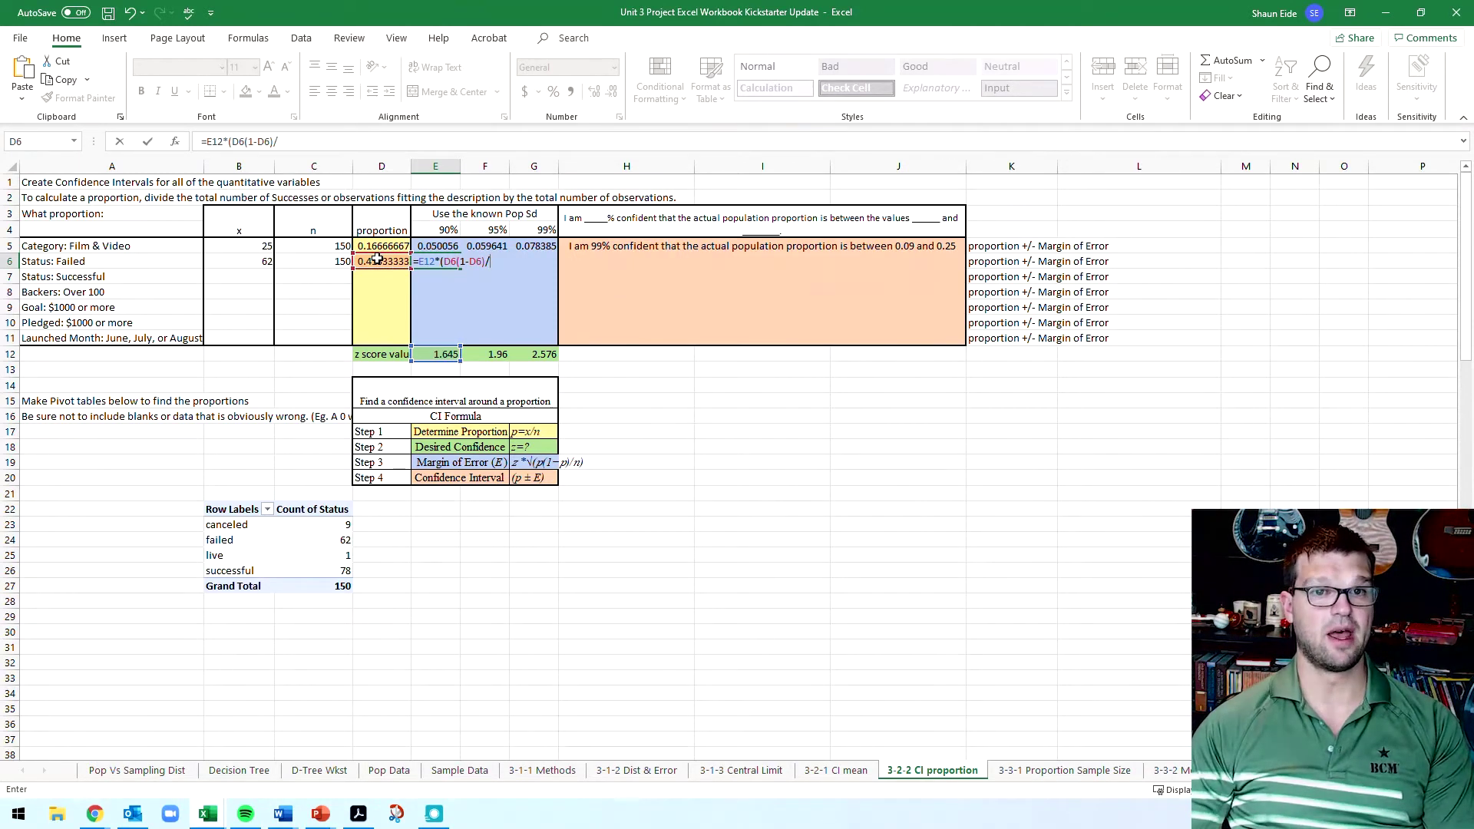
type("/")
left_click(319, 261)
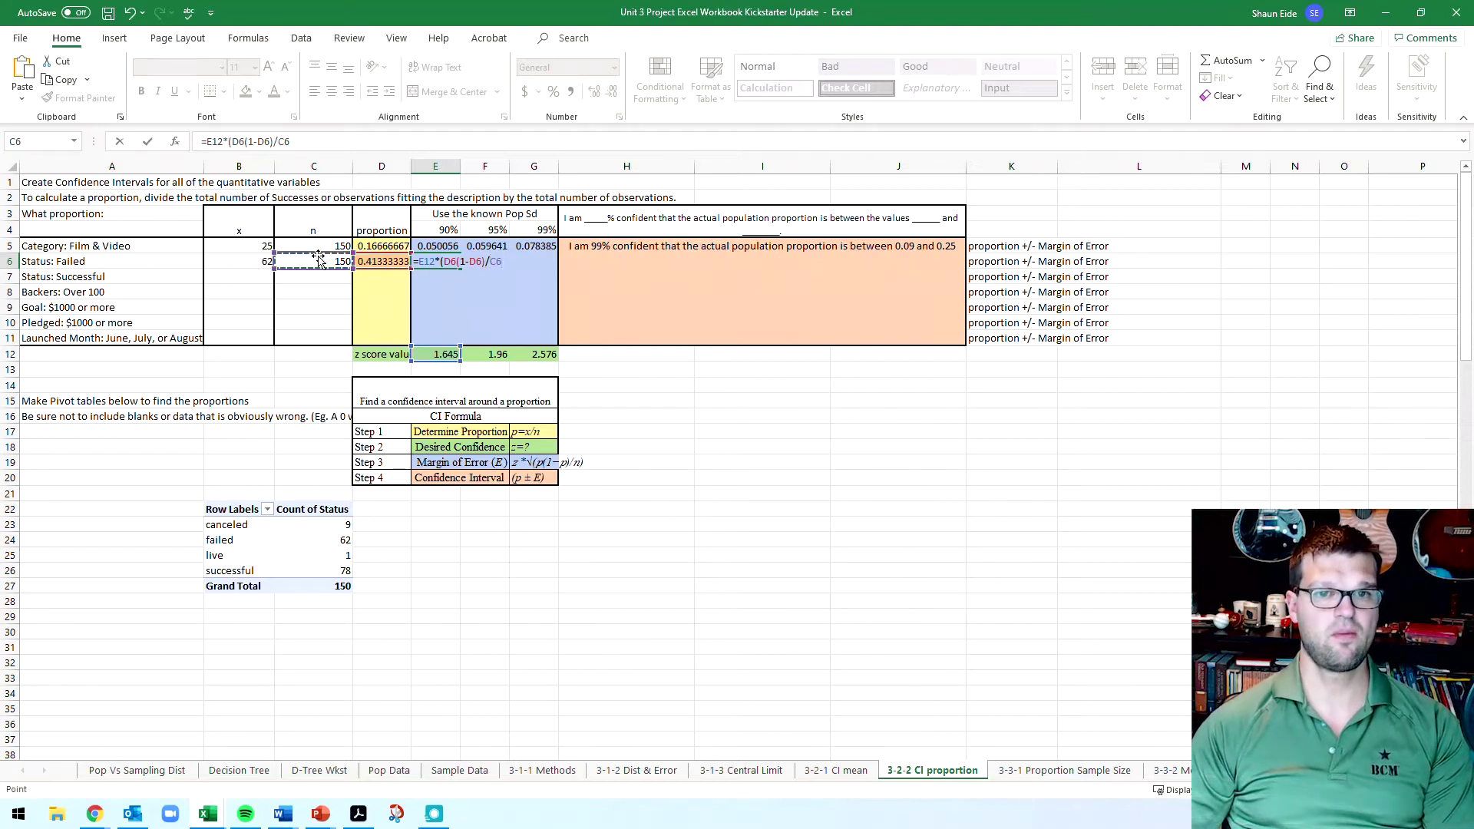
type(")")
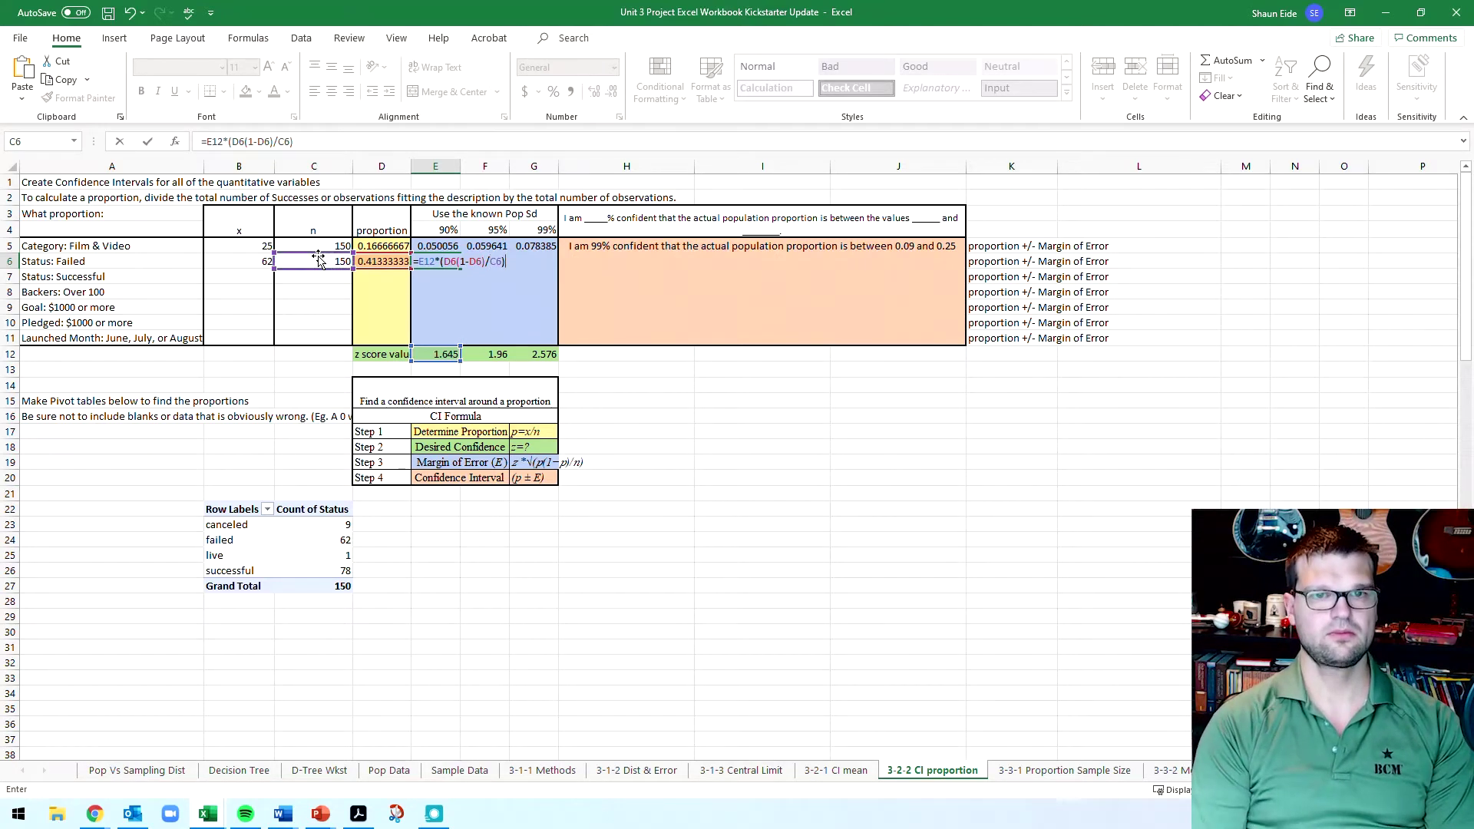
key("Return")
Step: Insert the missing asterisk after D6 so E6 reads =E12*(D6*(1-D6)/C6), giving 0.002659
key("Up")
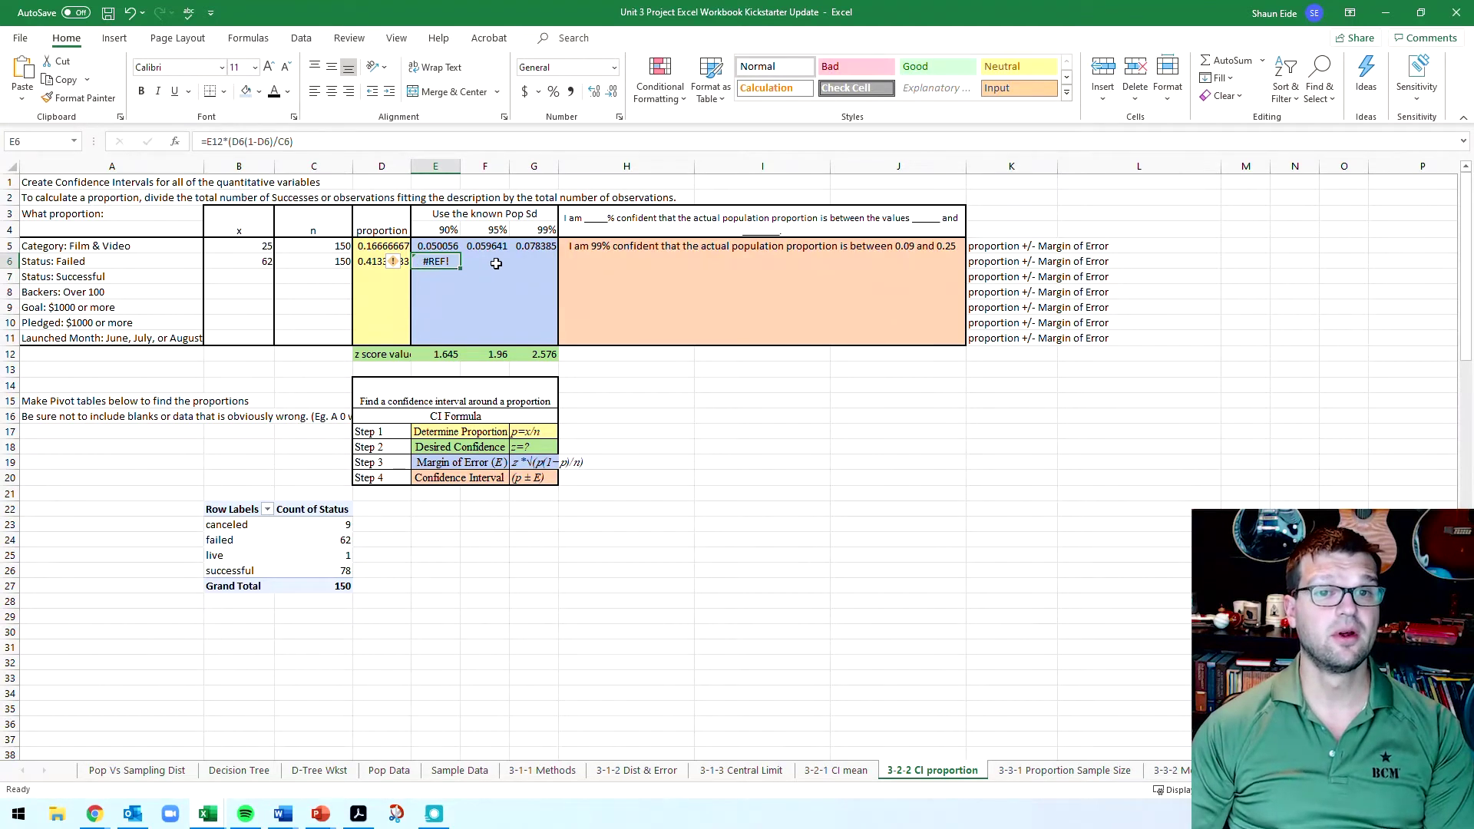
double_click(433, 262)
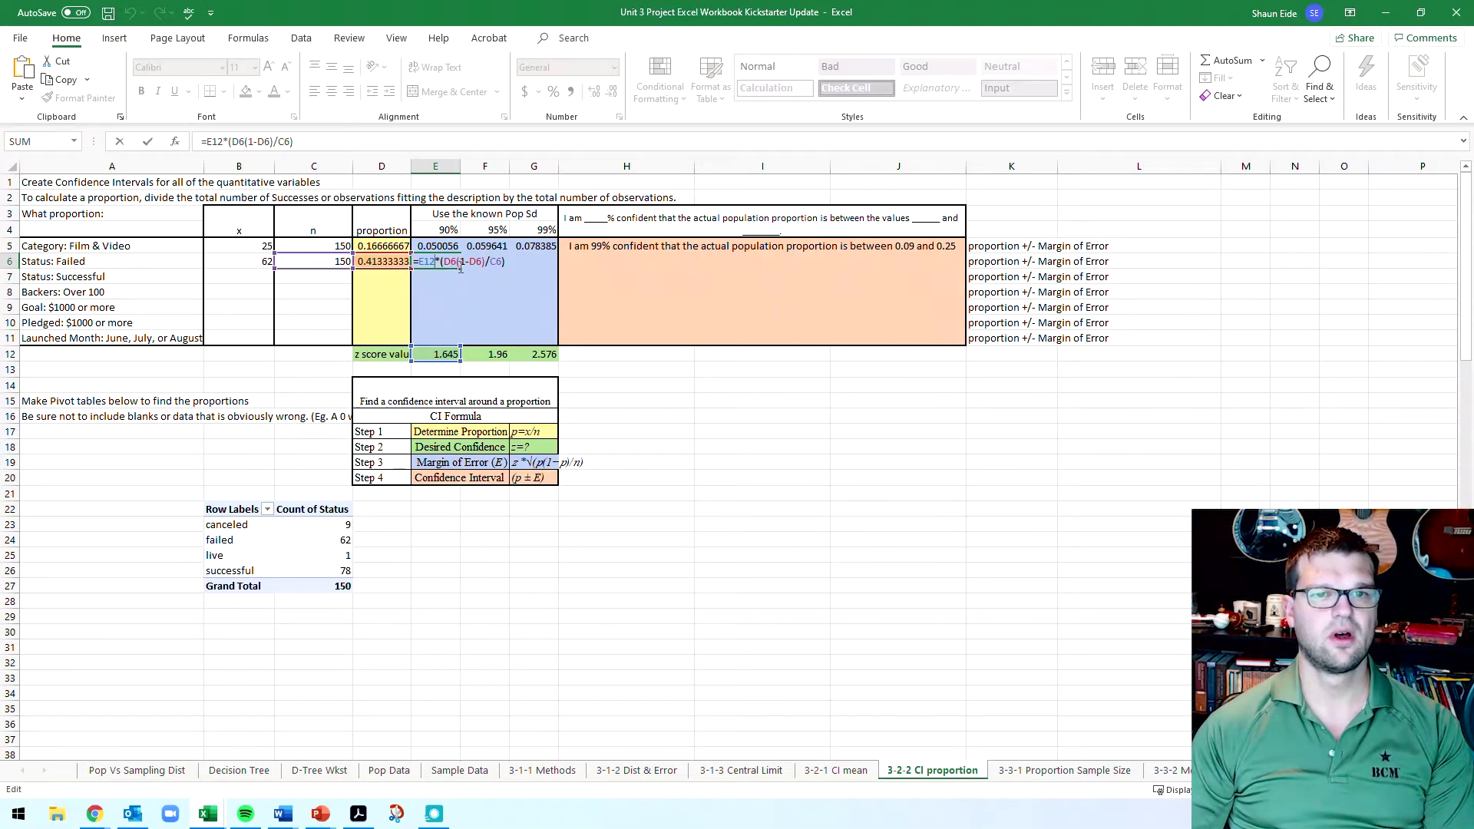
left_click(454, 261)
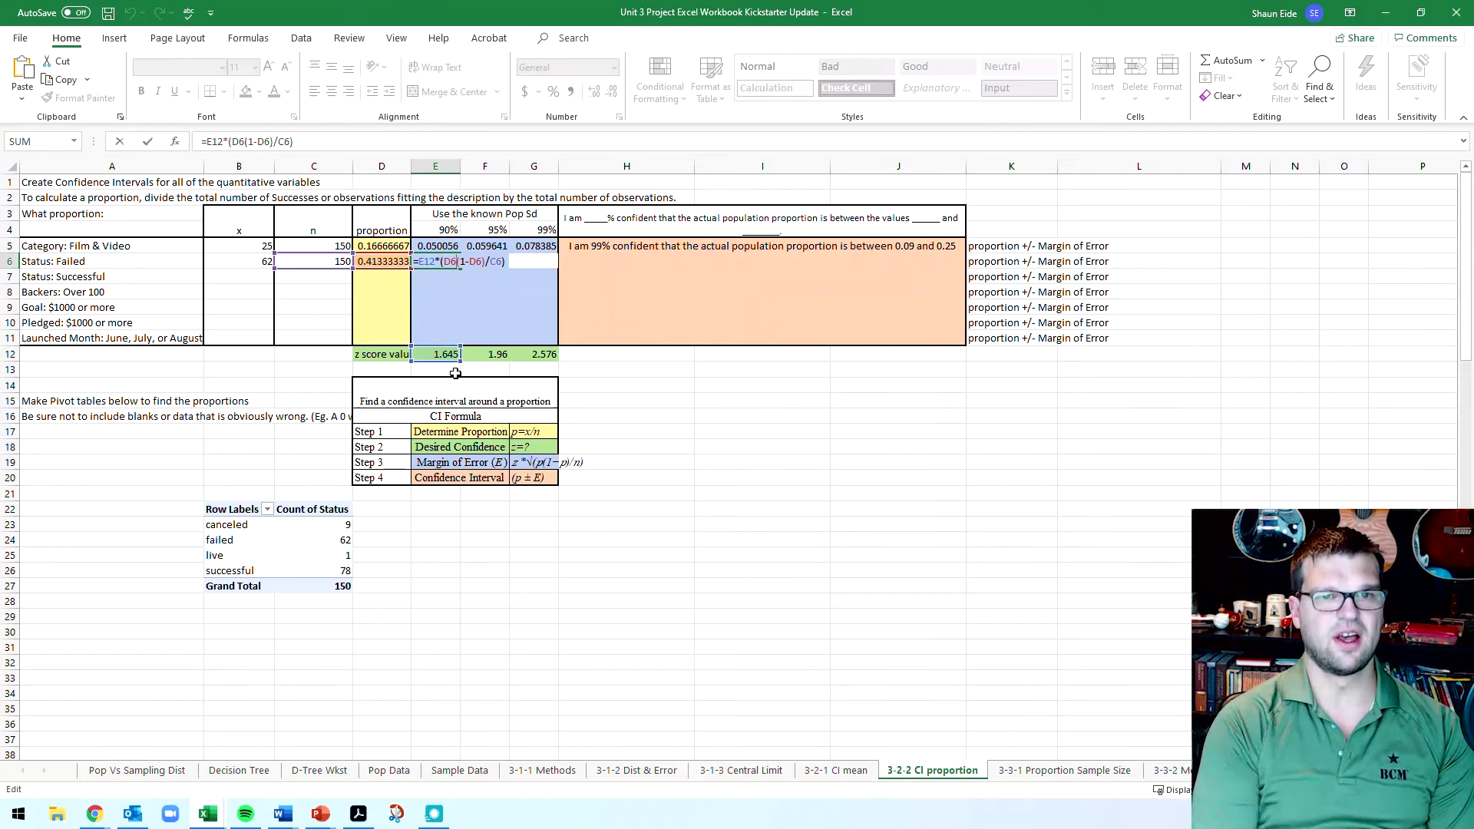
type("*")
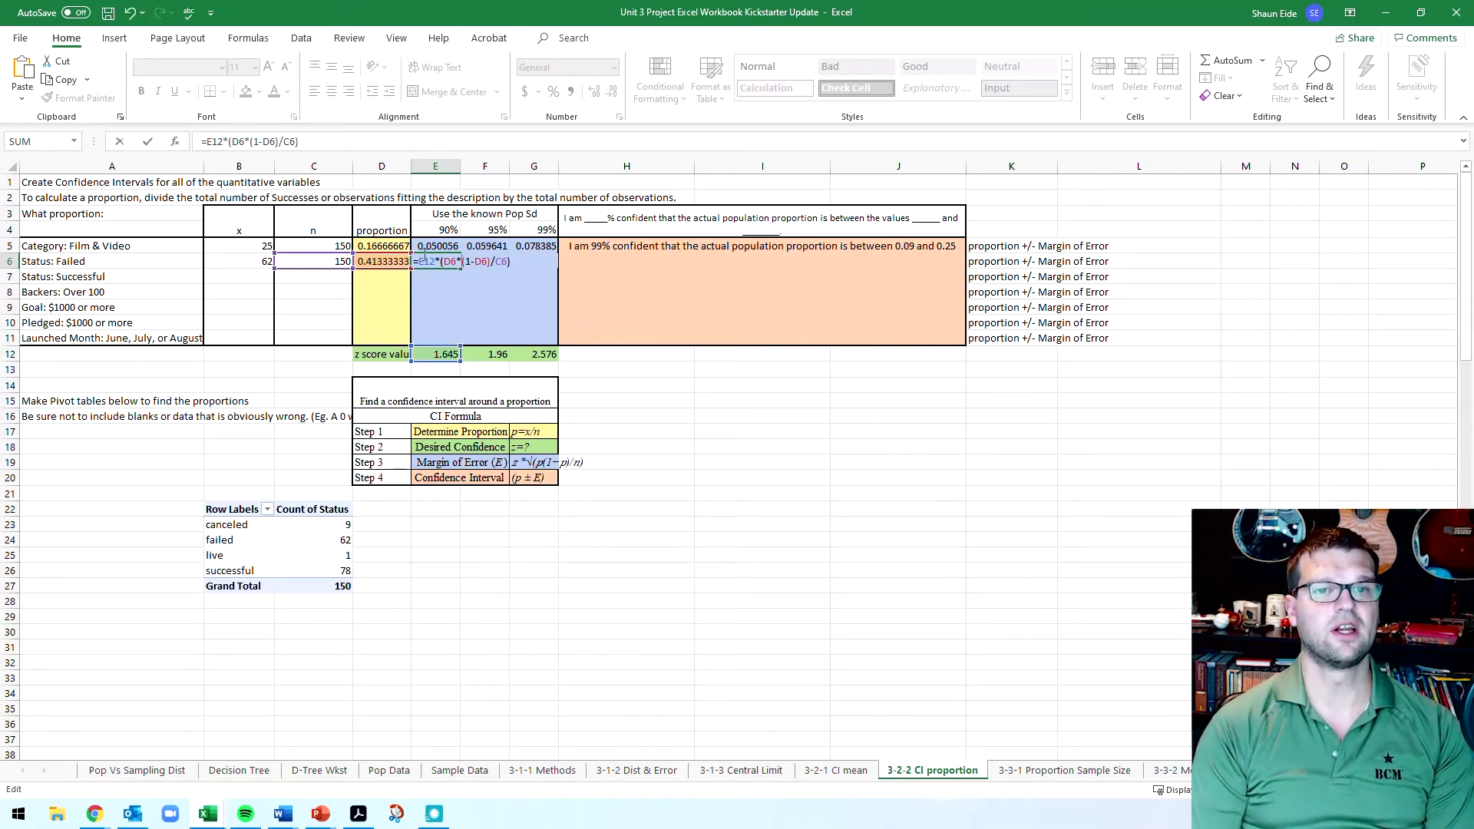
key("Return")
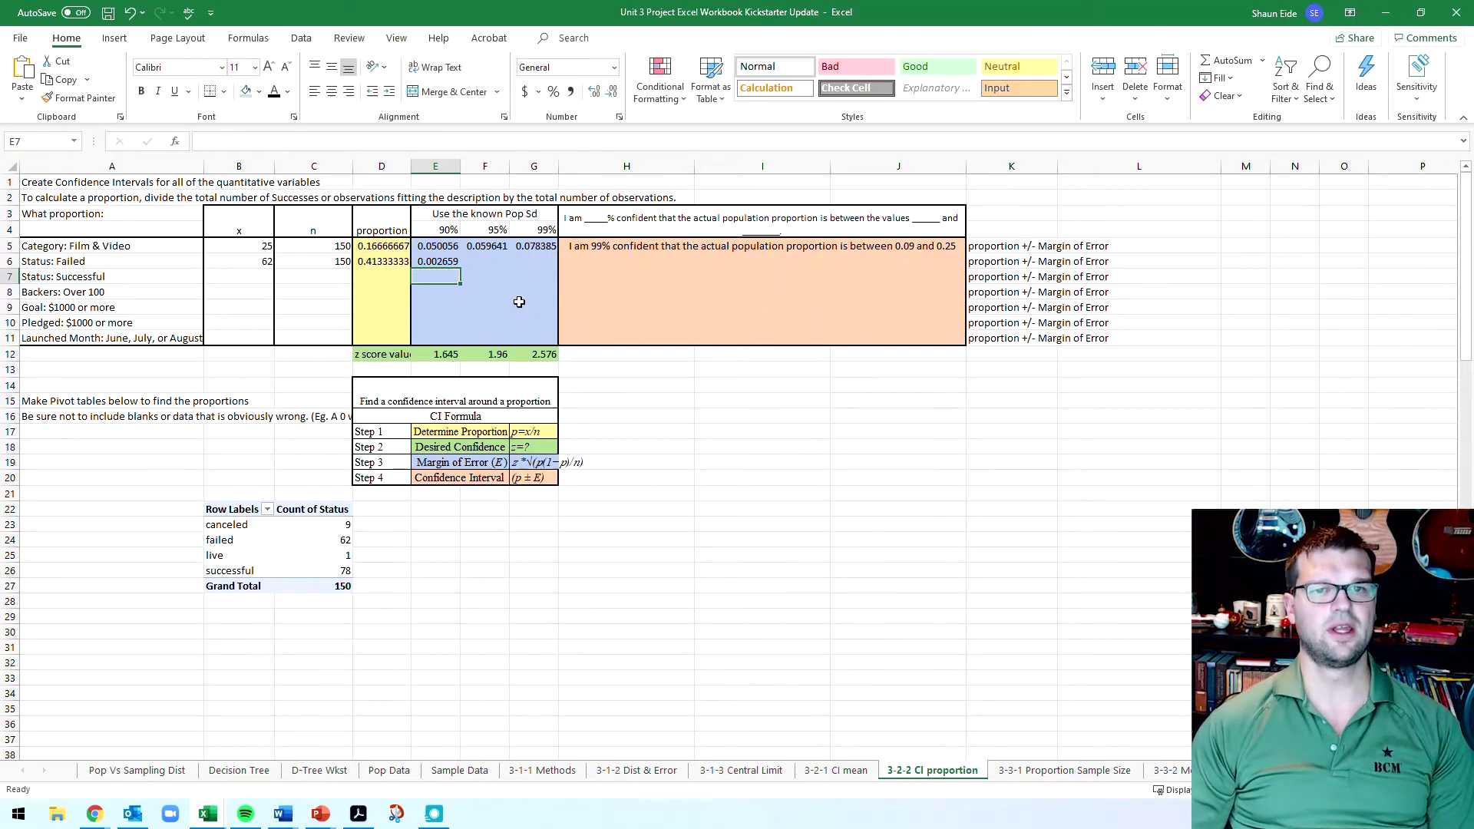
left_click(435, 260)
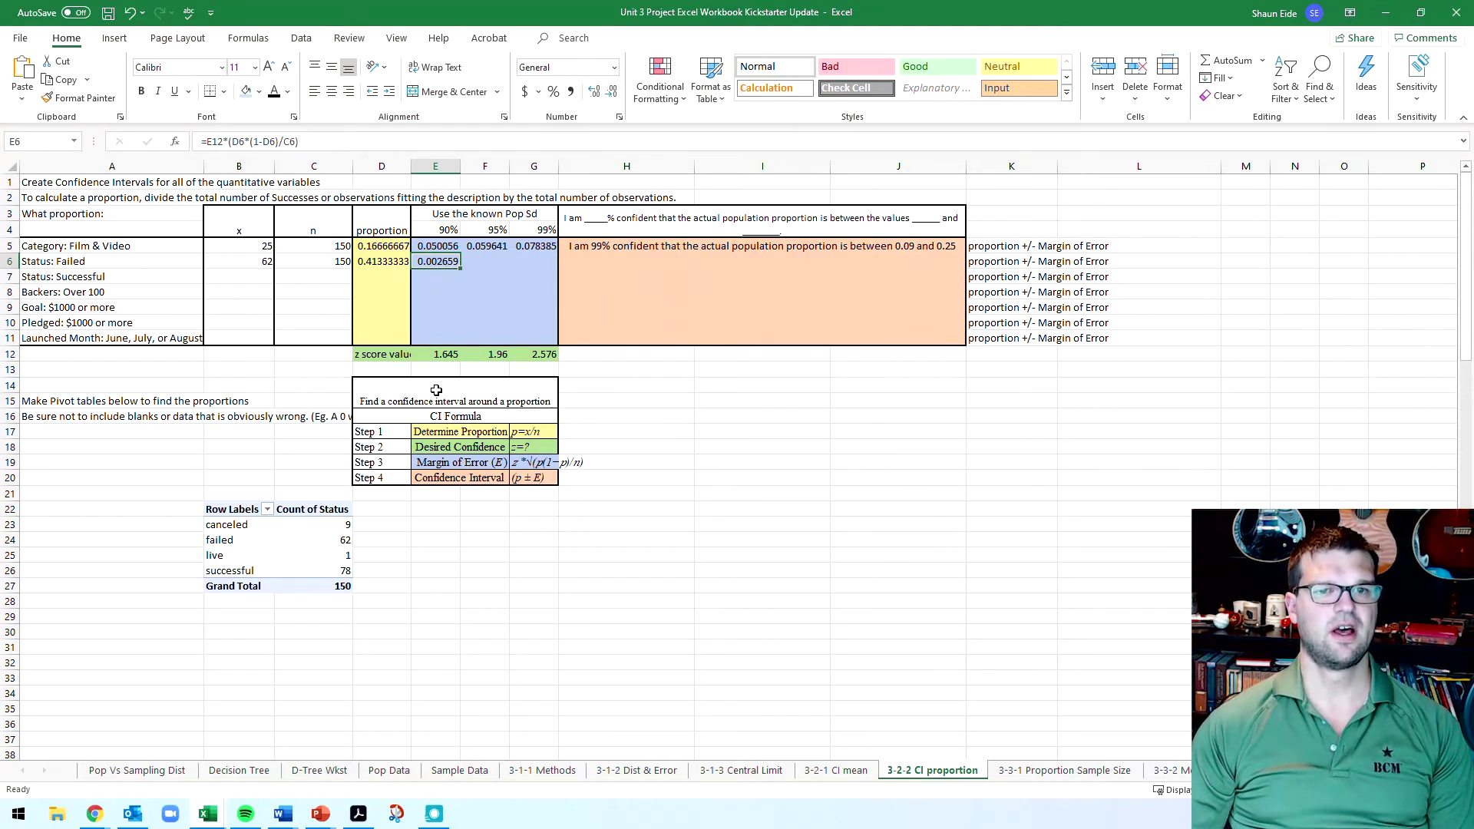
Step: In H6, write 'I am 90% confident that the actual population proportion of failed kickstarter campaigns is'
left_click(380, 264)
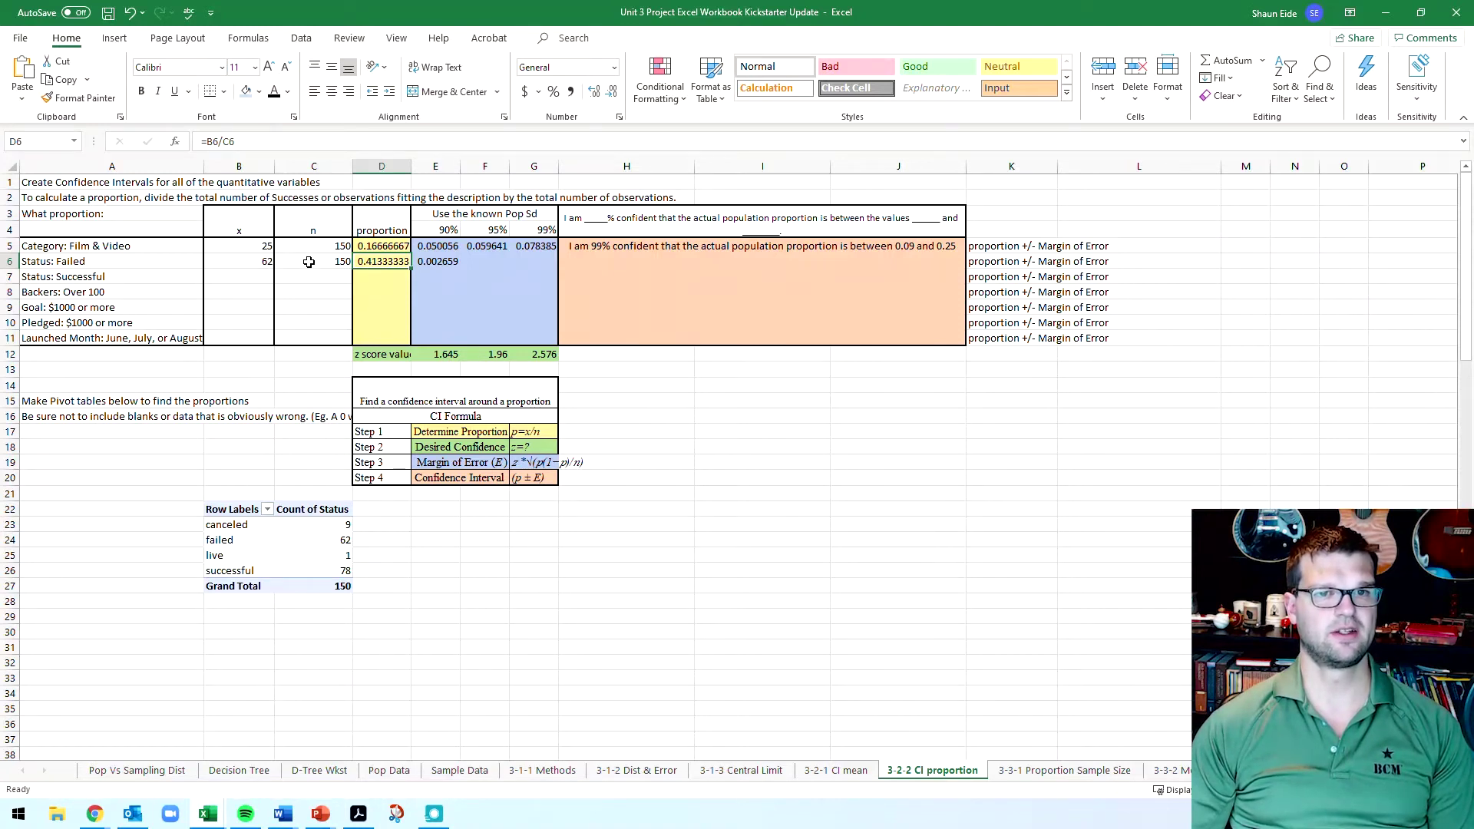
left_click(604, 262)
double_click(604, 262)
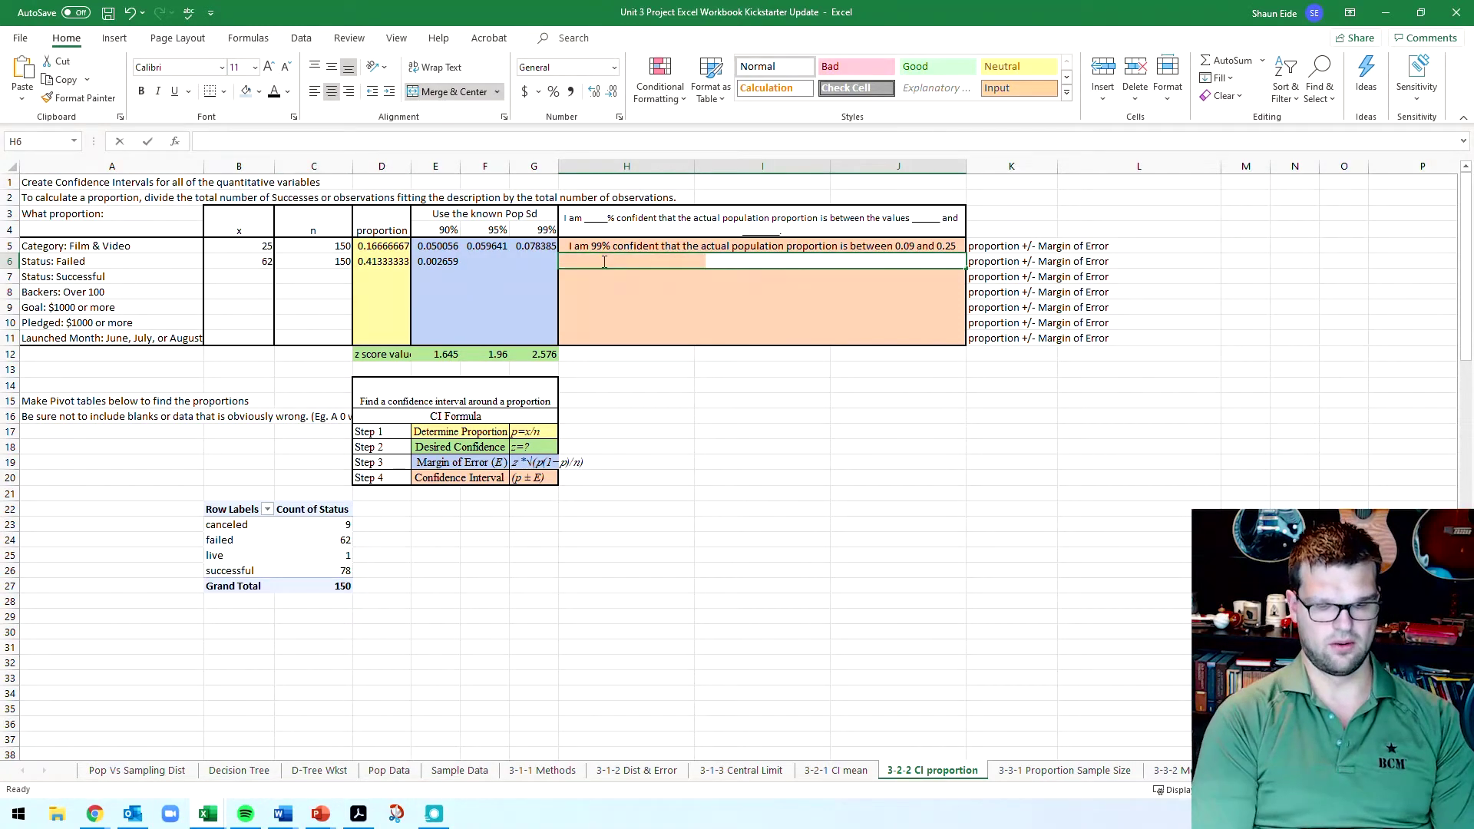
type("I am 90")
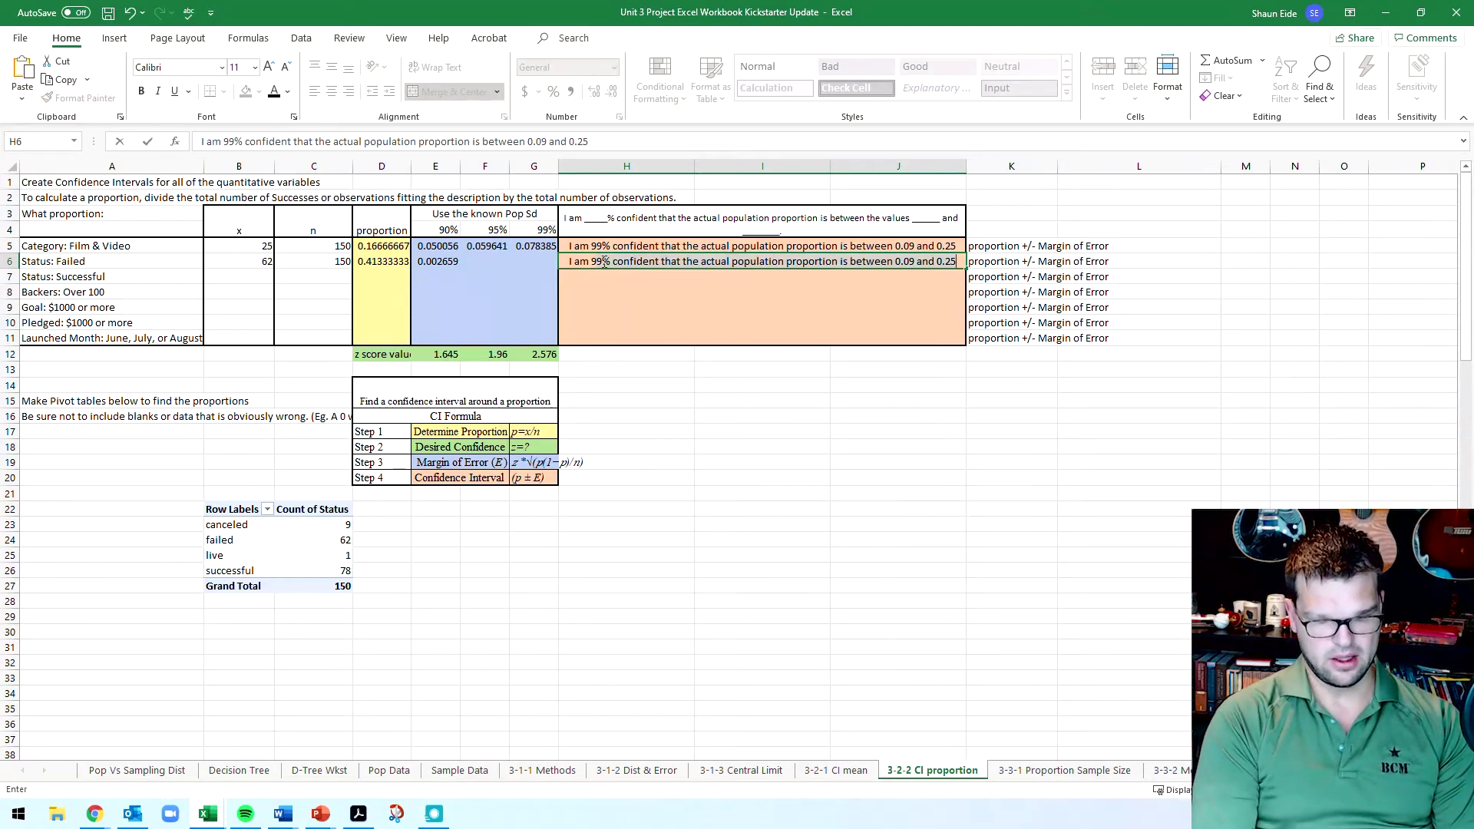
type("% c")
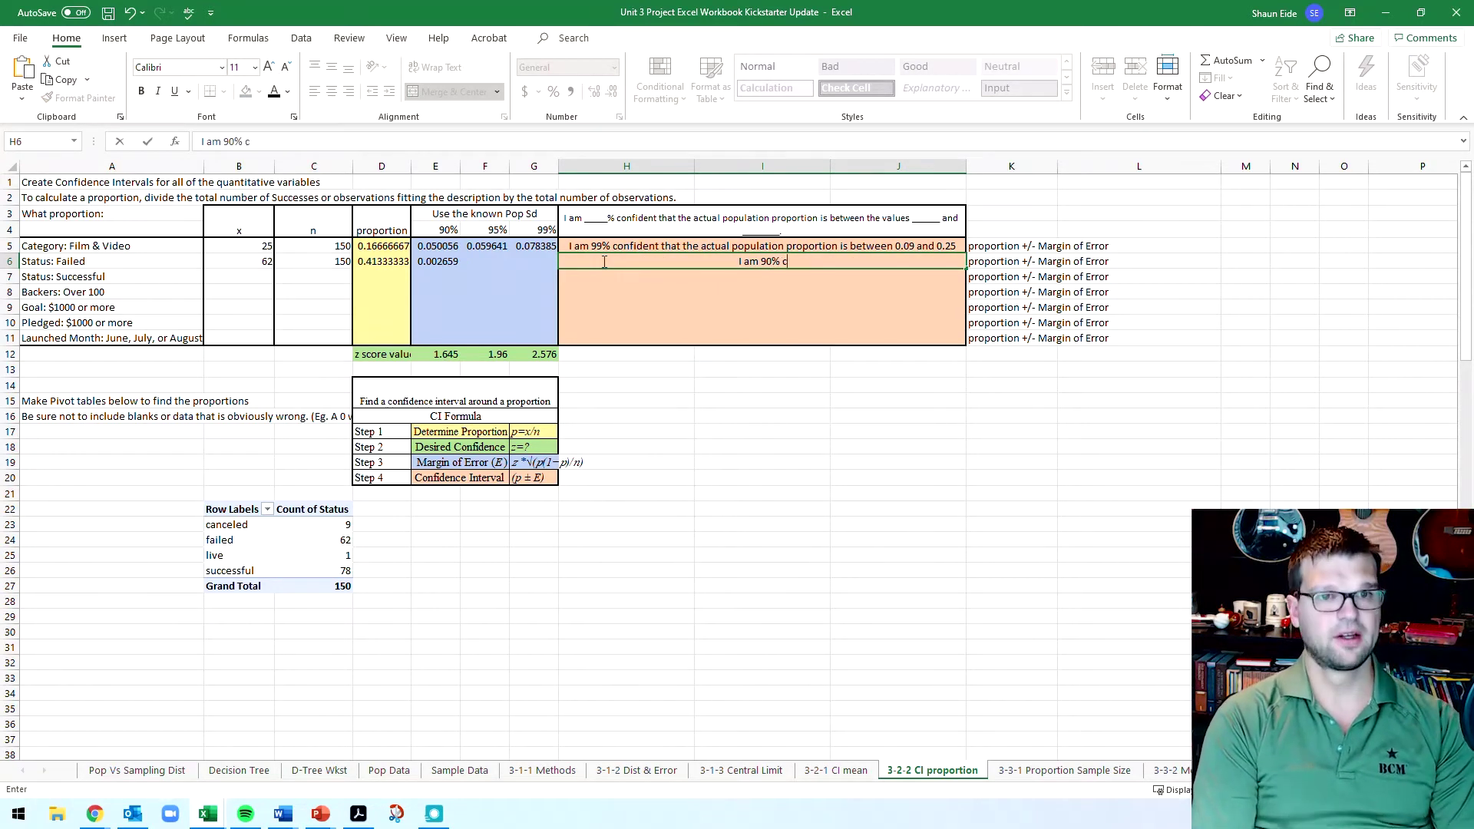
type("onfident that ")
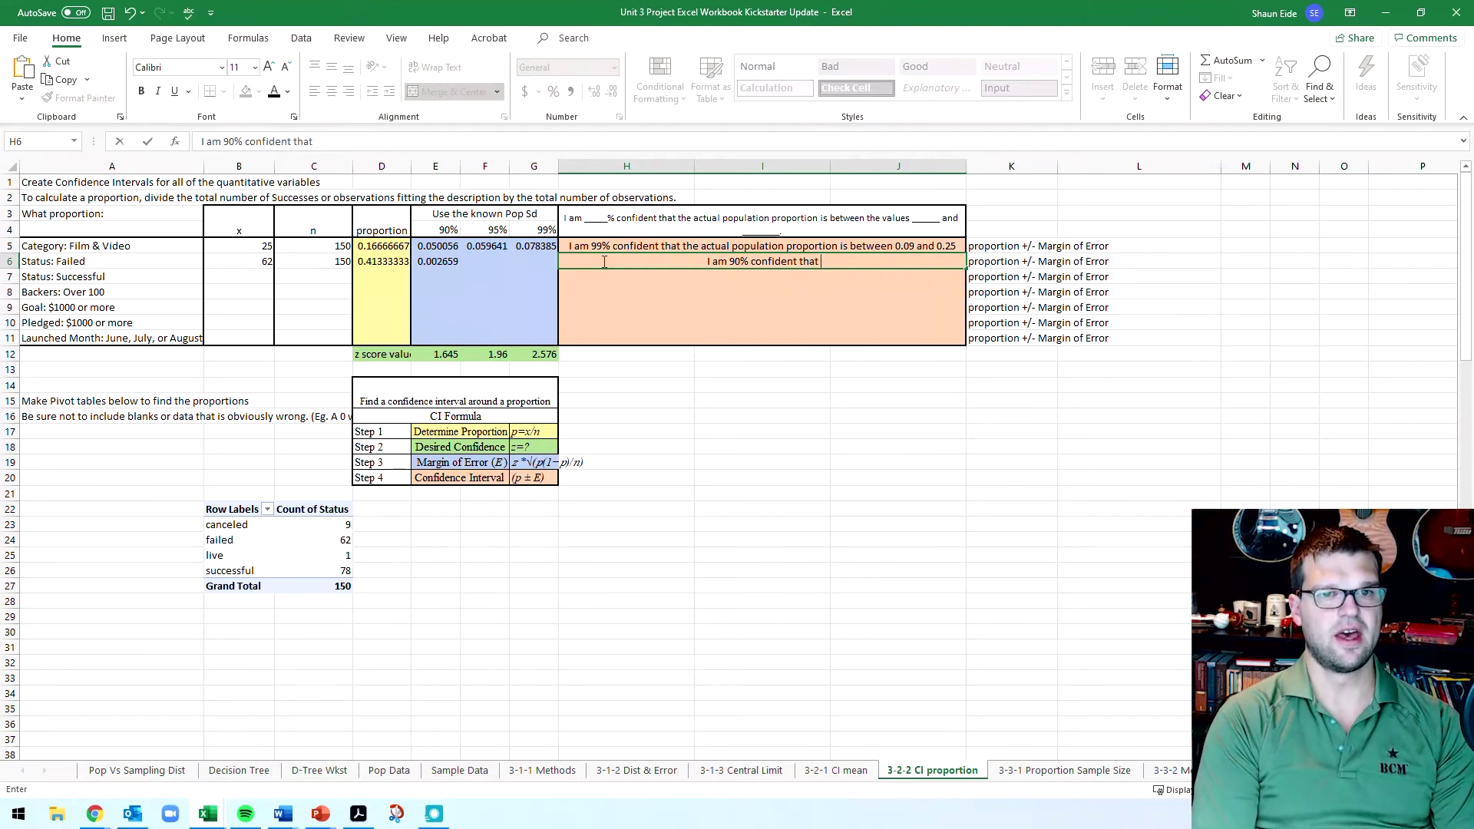
type("th")
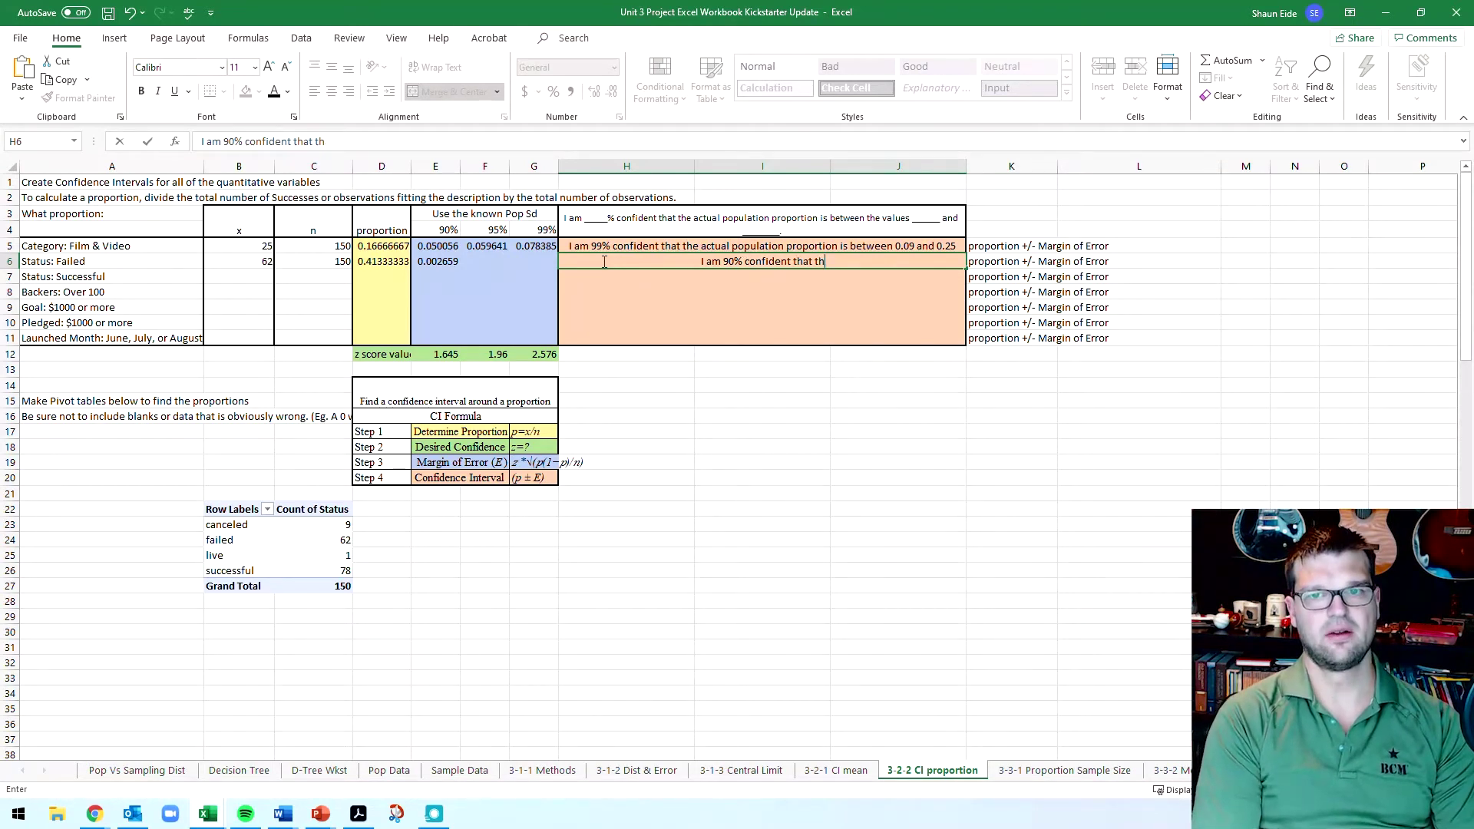
type("e actual")
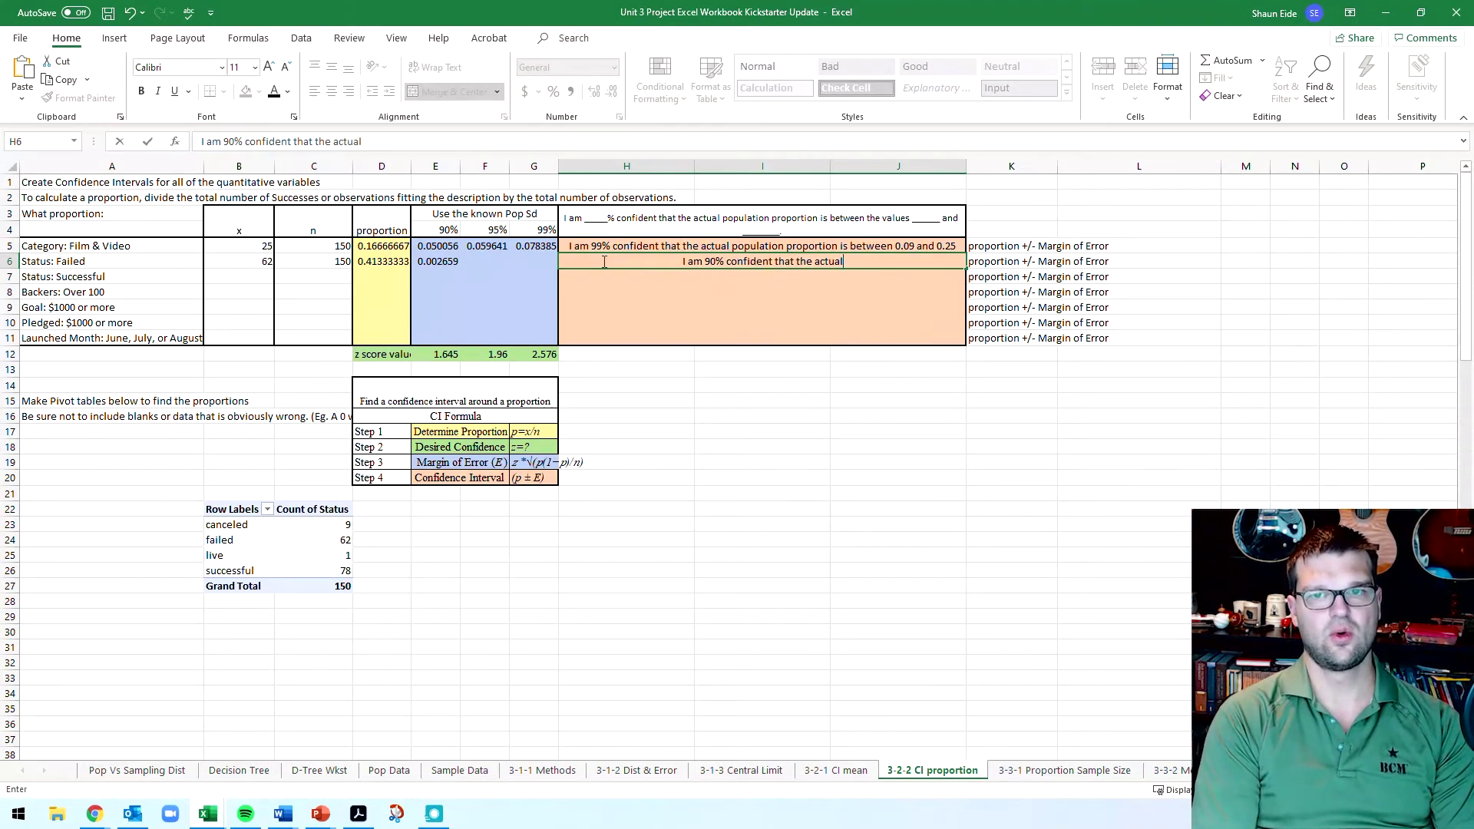
type(" pop")
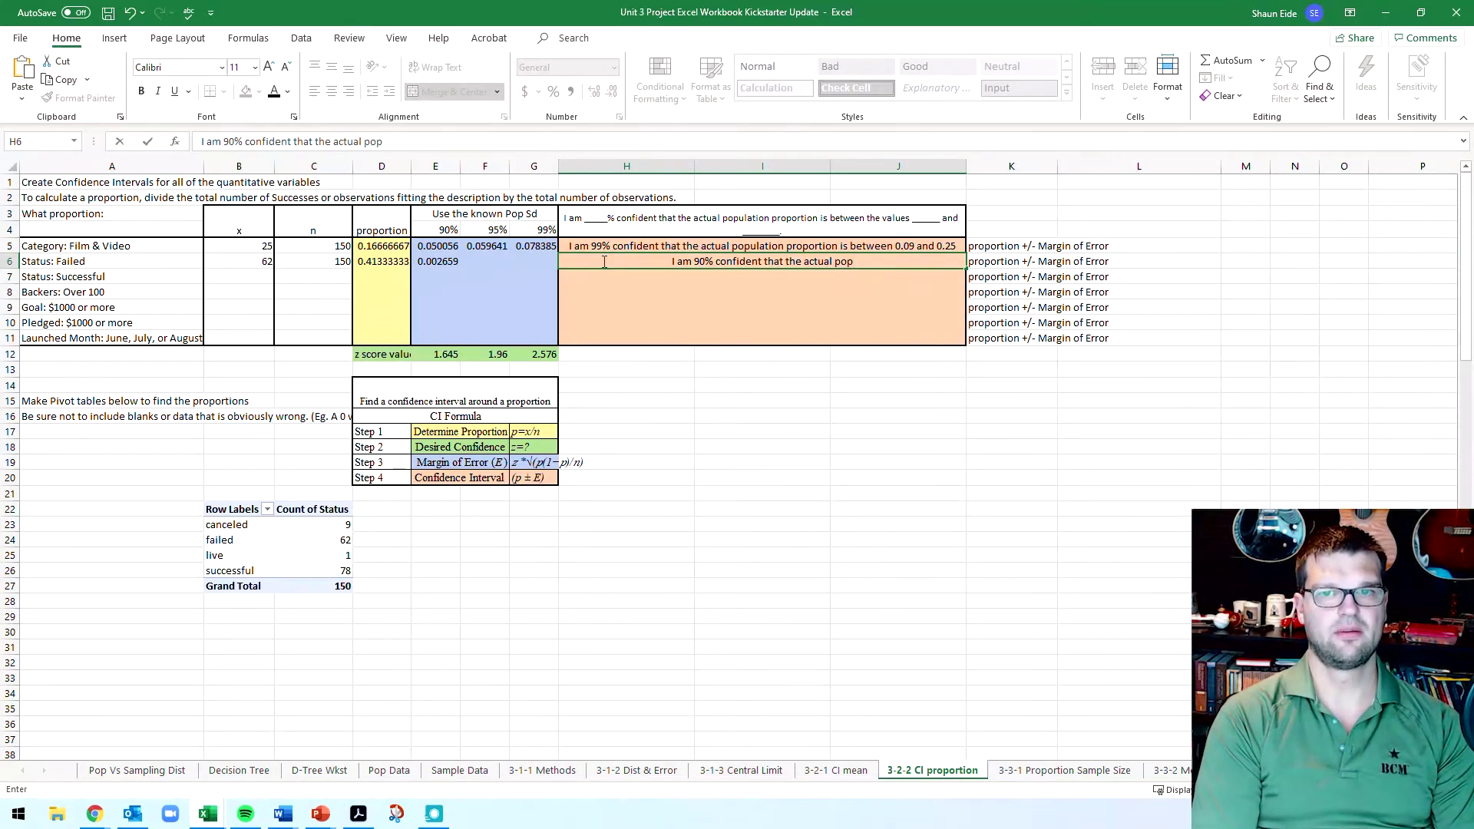
type("ulation propor")
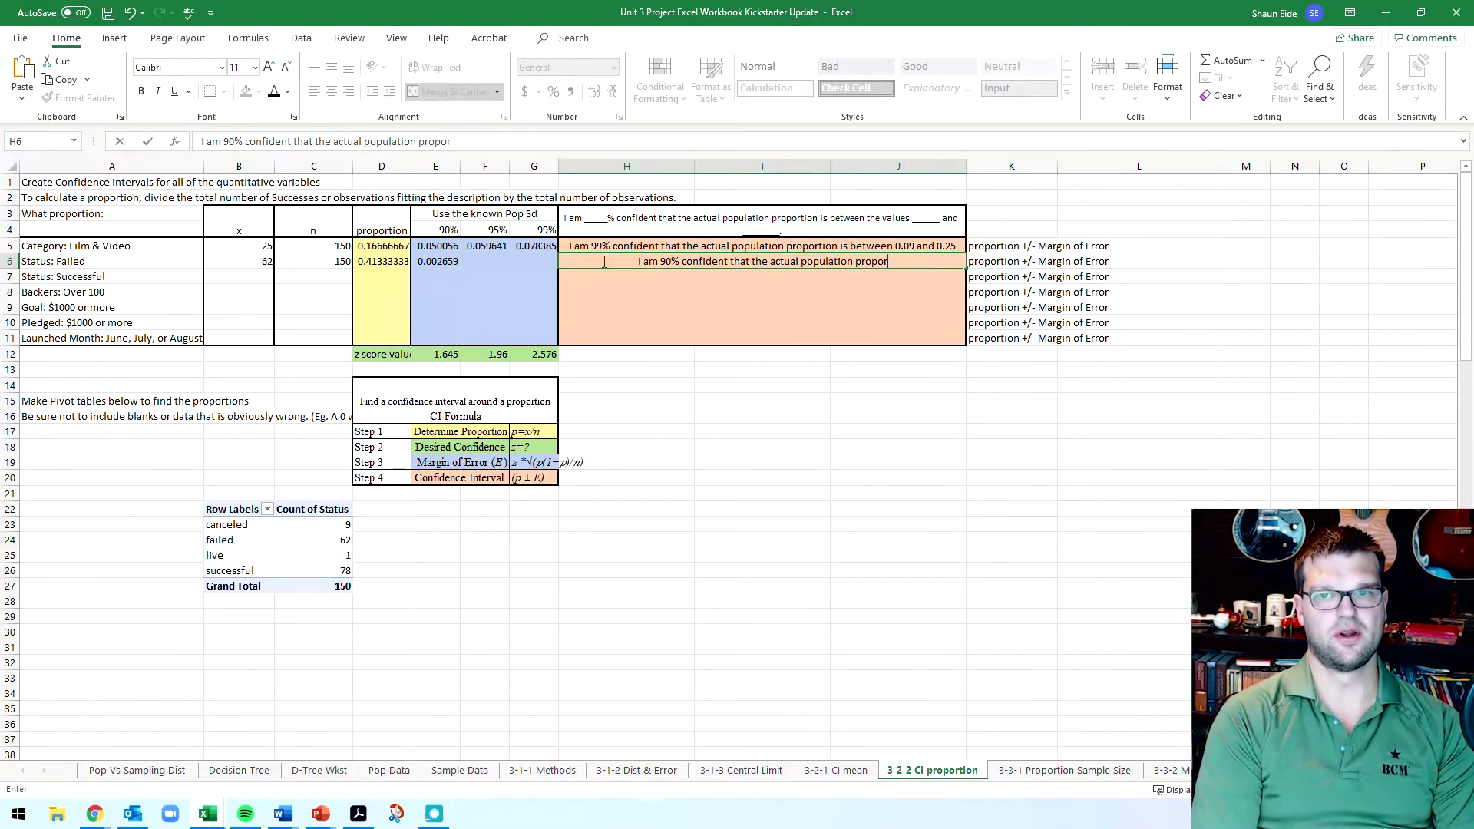
type("tion of failed ")
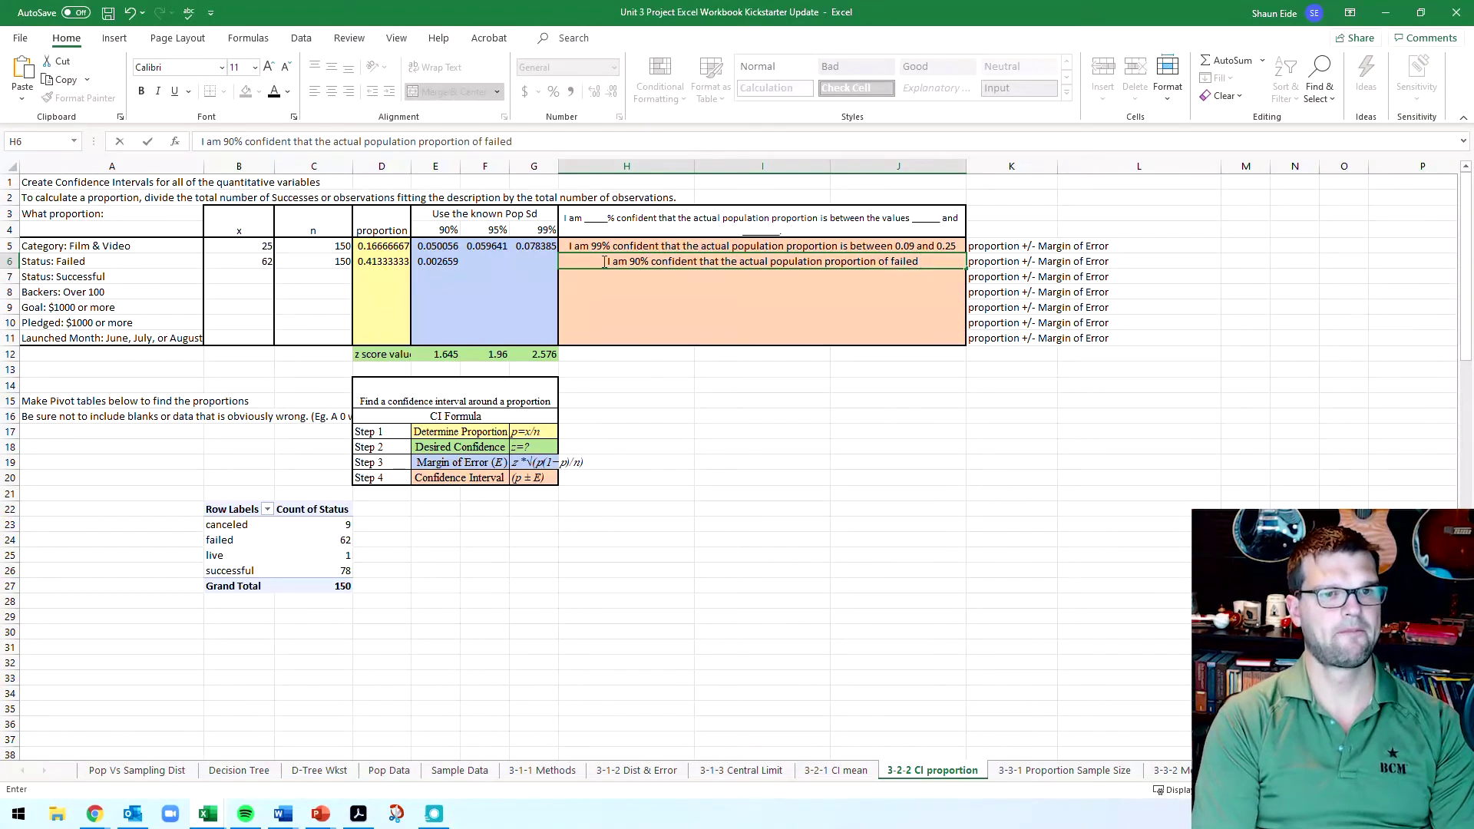
type("e")
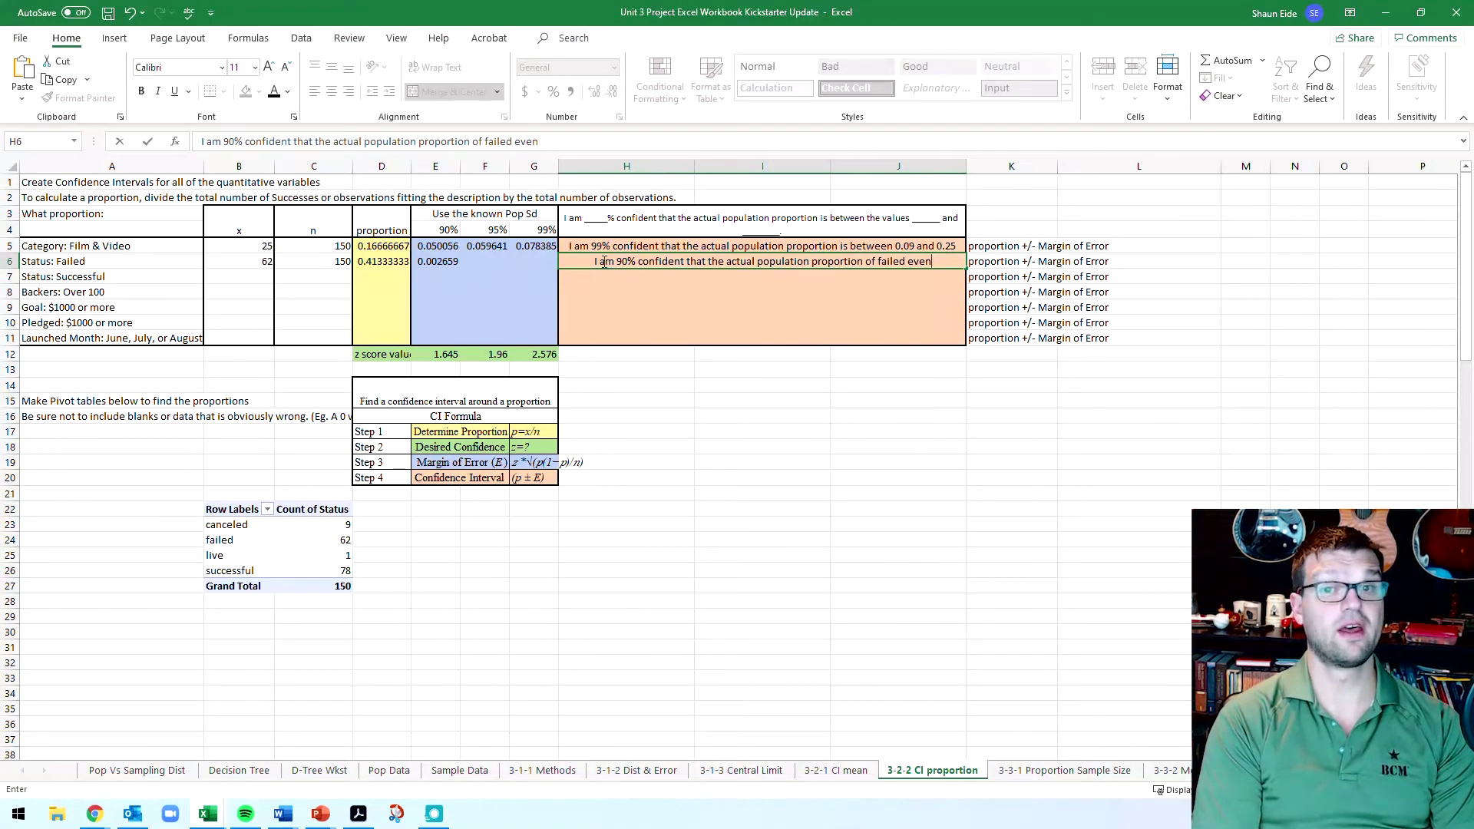
key("BackSpace")
type("kicks ")
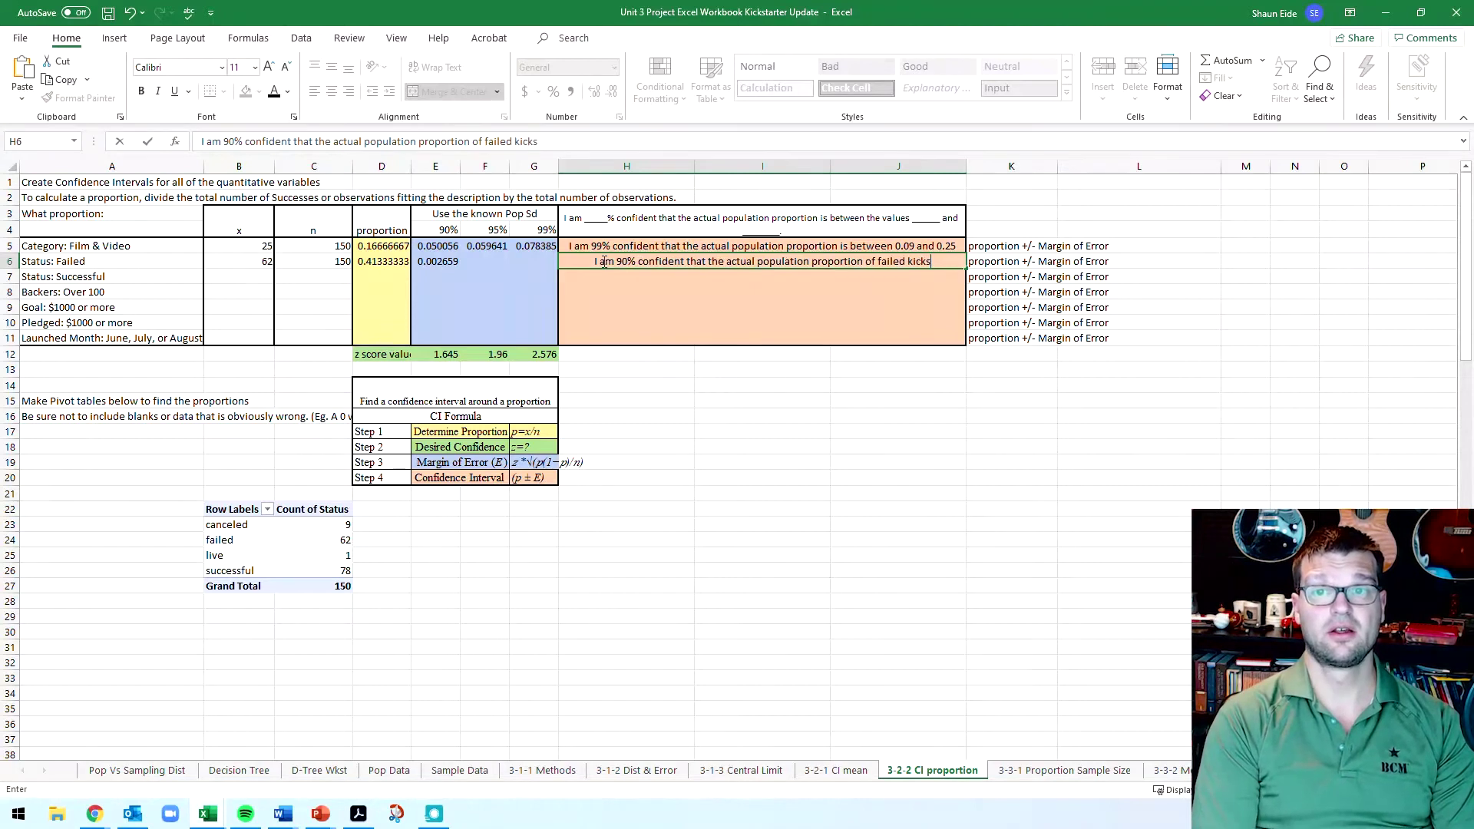
type("tarter ca")
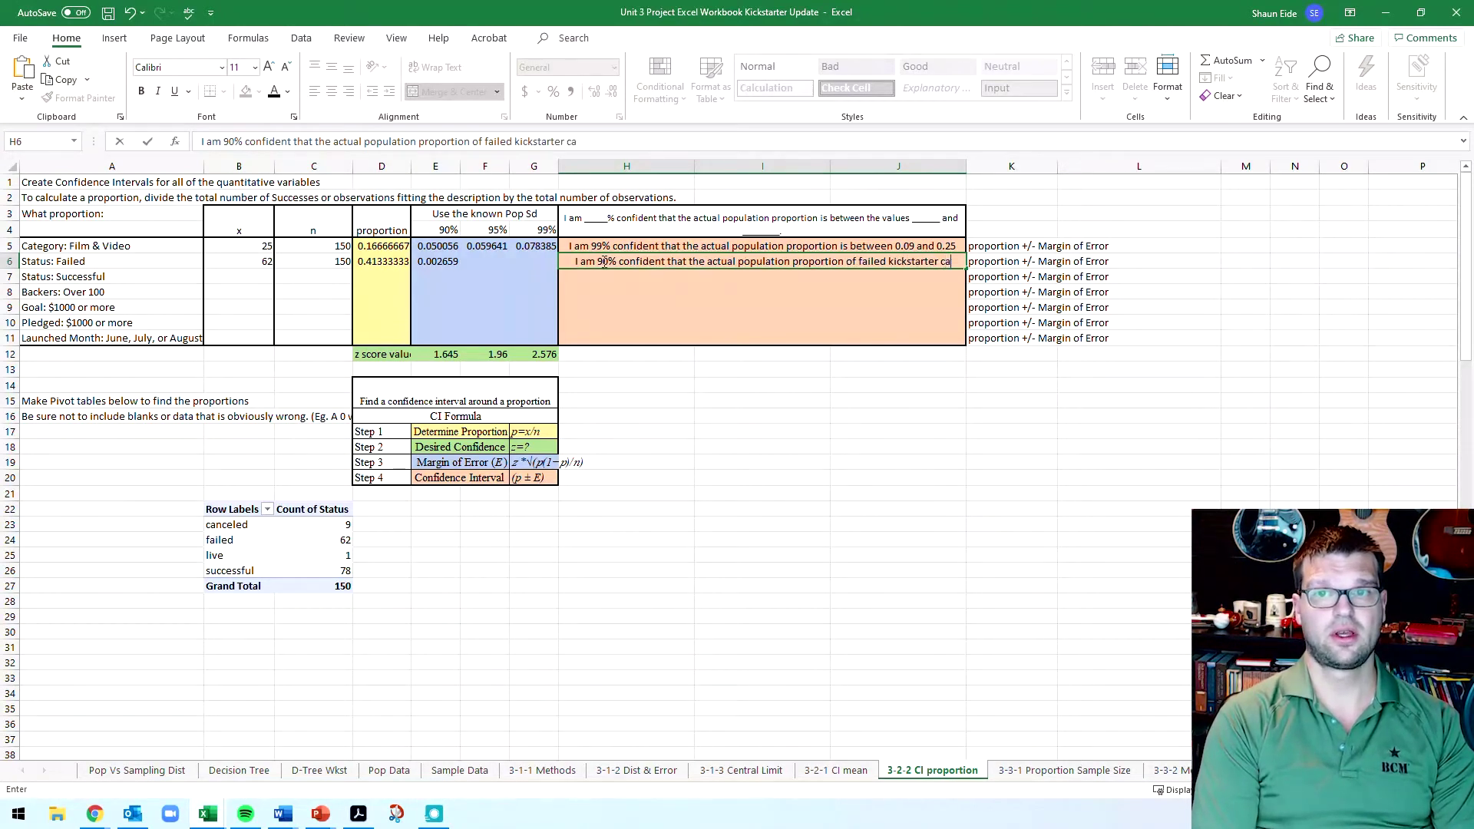
type("mpaigns b")
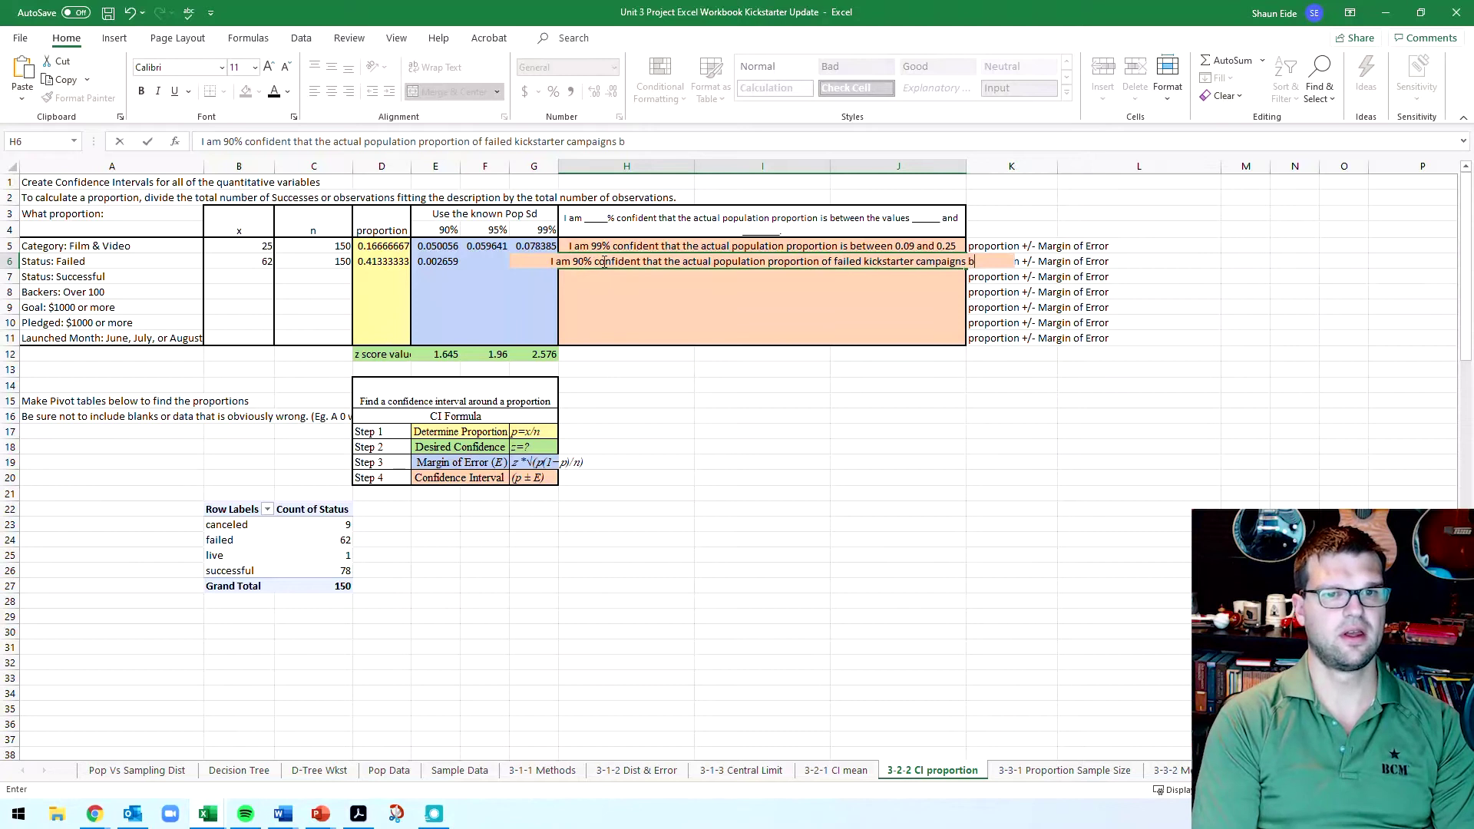
key("BackSpace")
type("is")
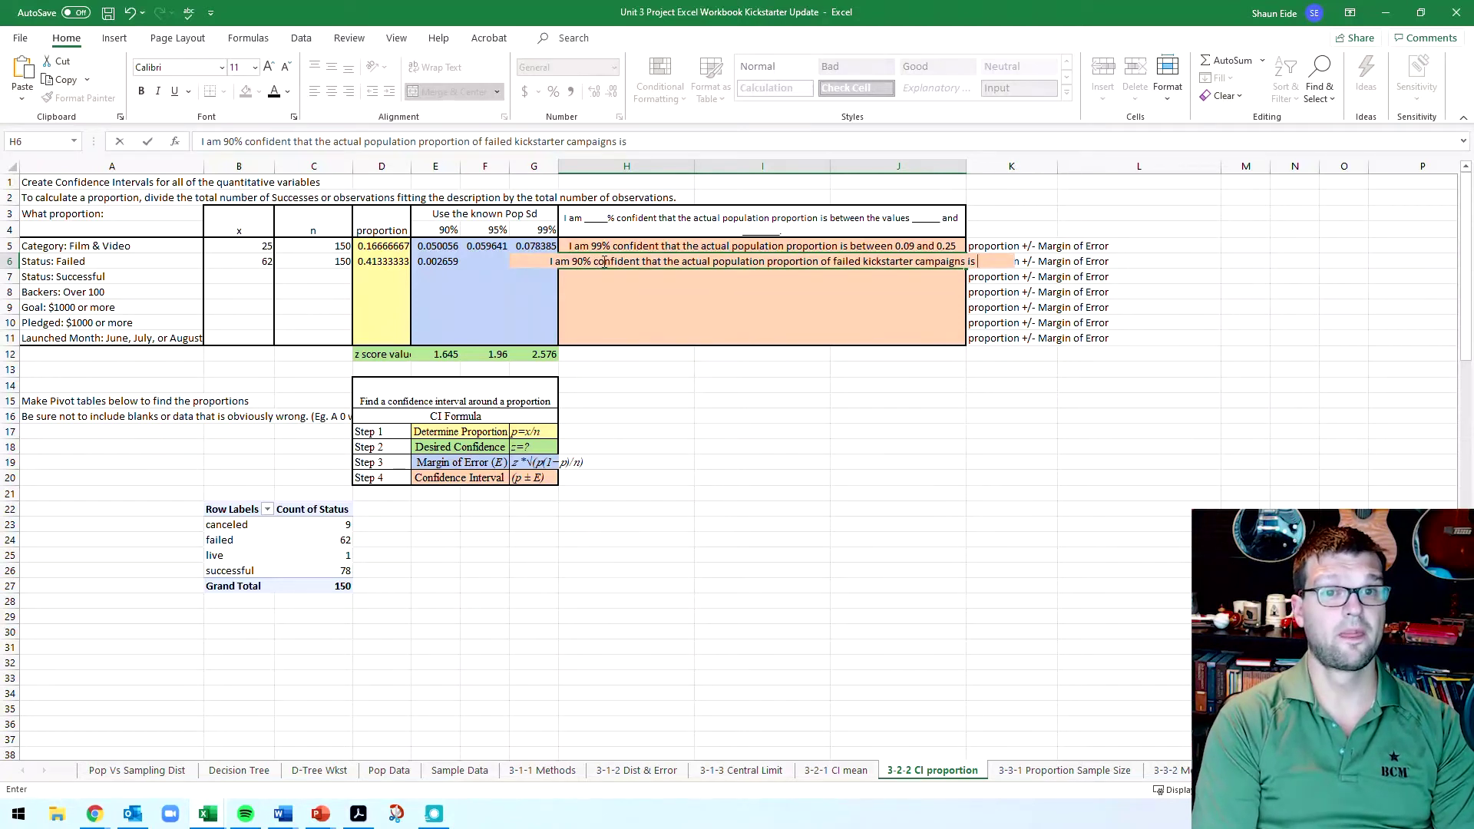
key("Tab")
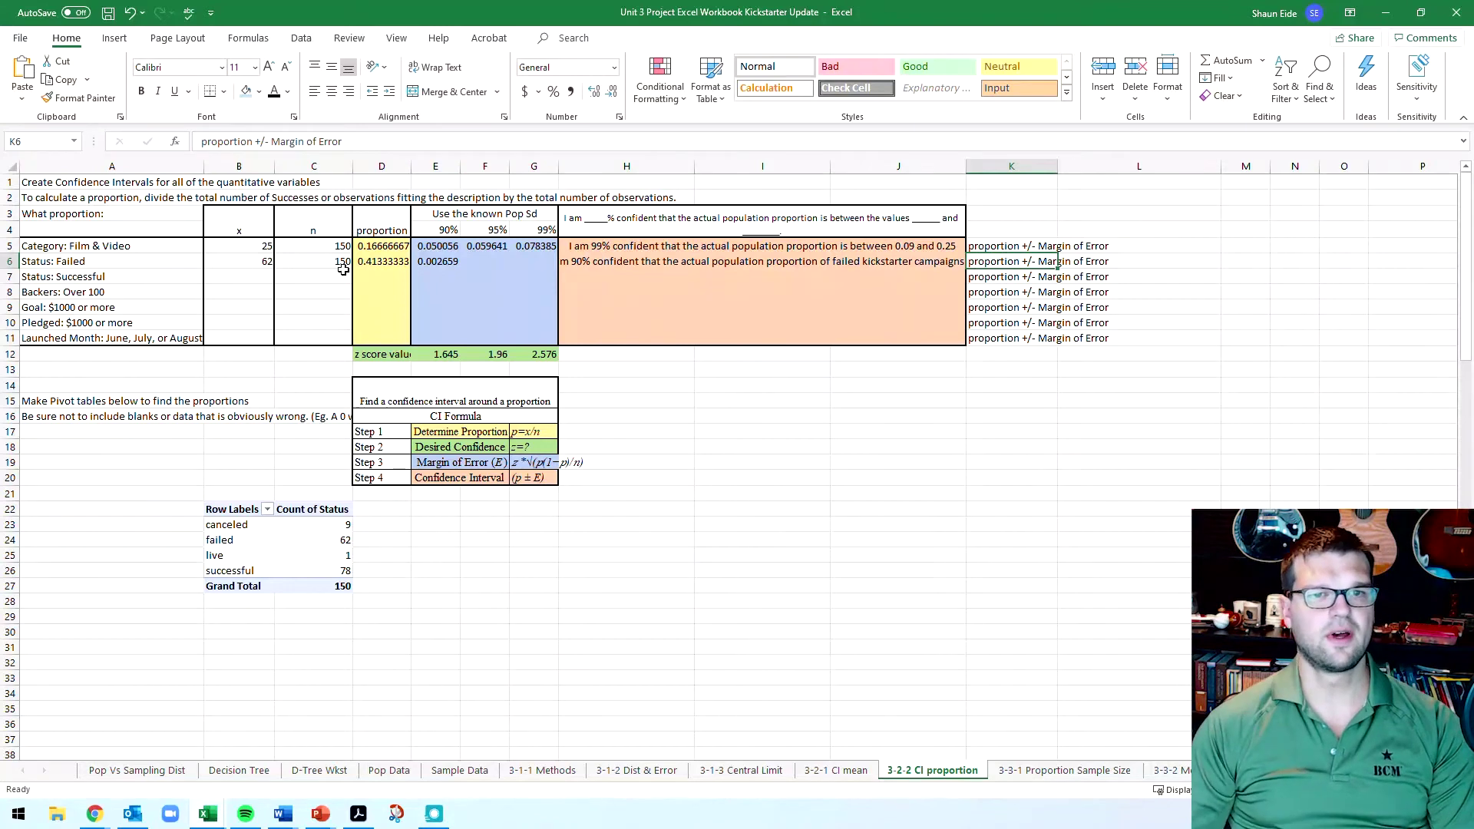
Step: Append the failed proportion from D6, 41.33%, to the H6 sentence
left_click(382, 262)
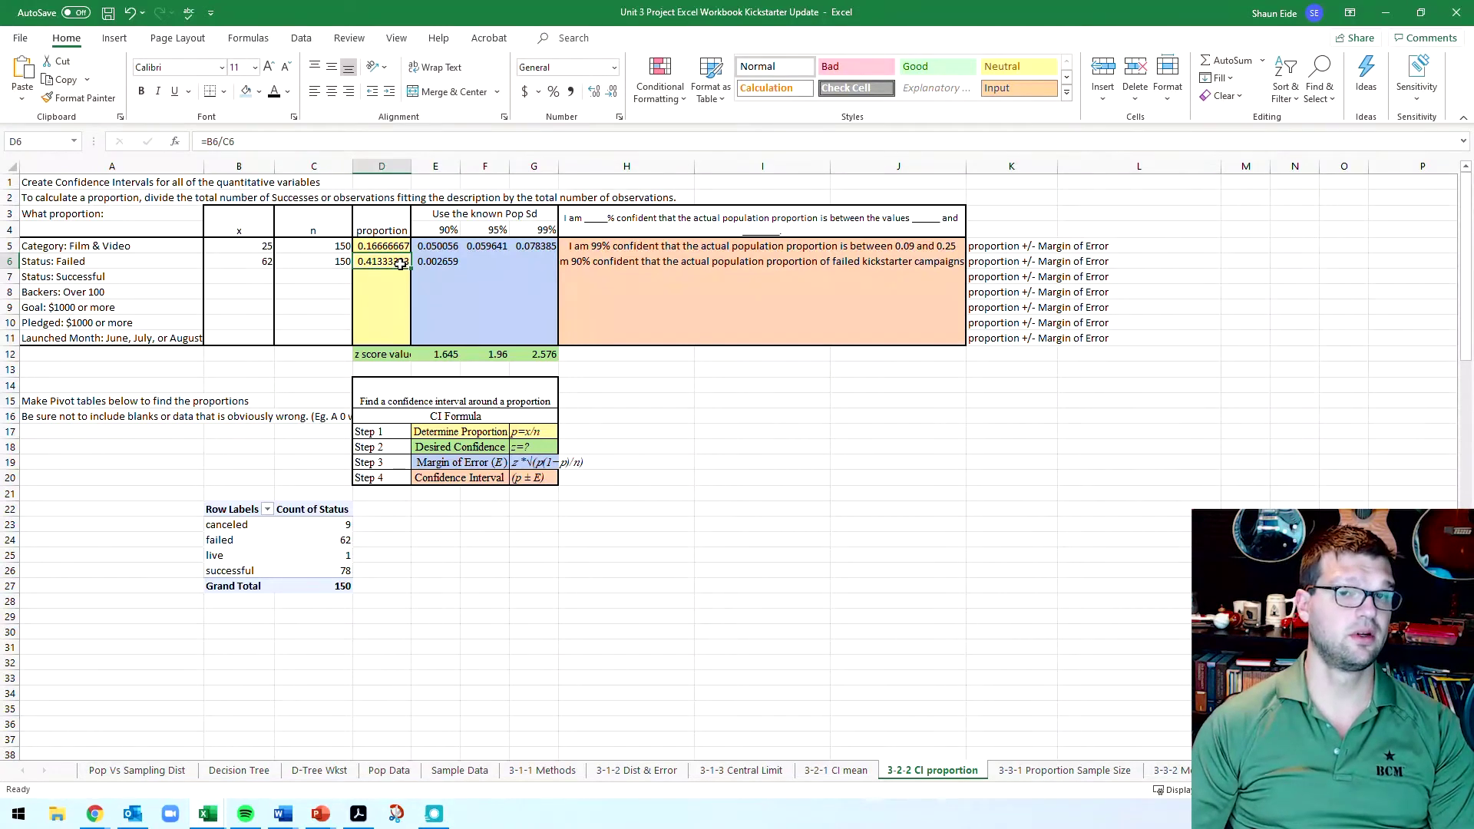
double_click(962, 263)
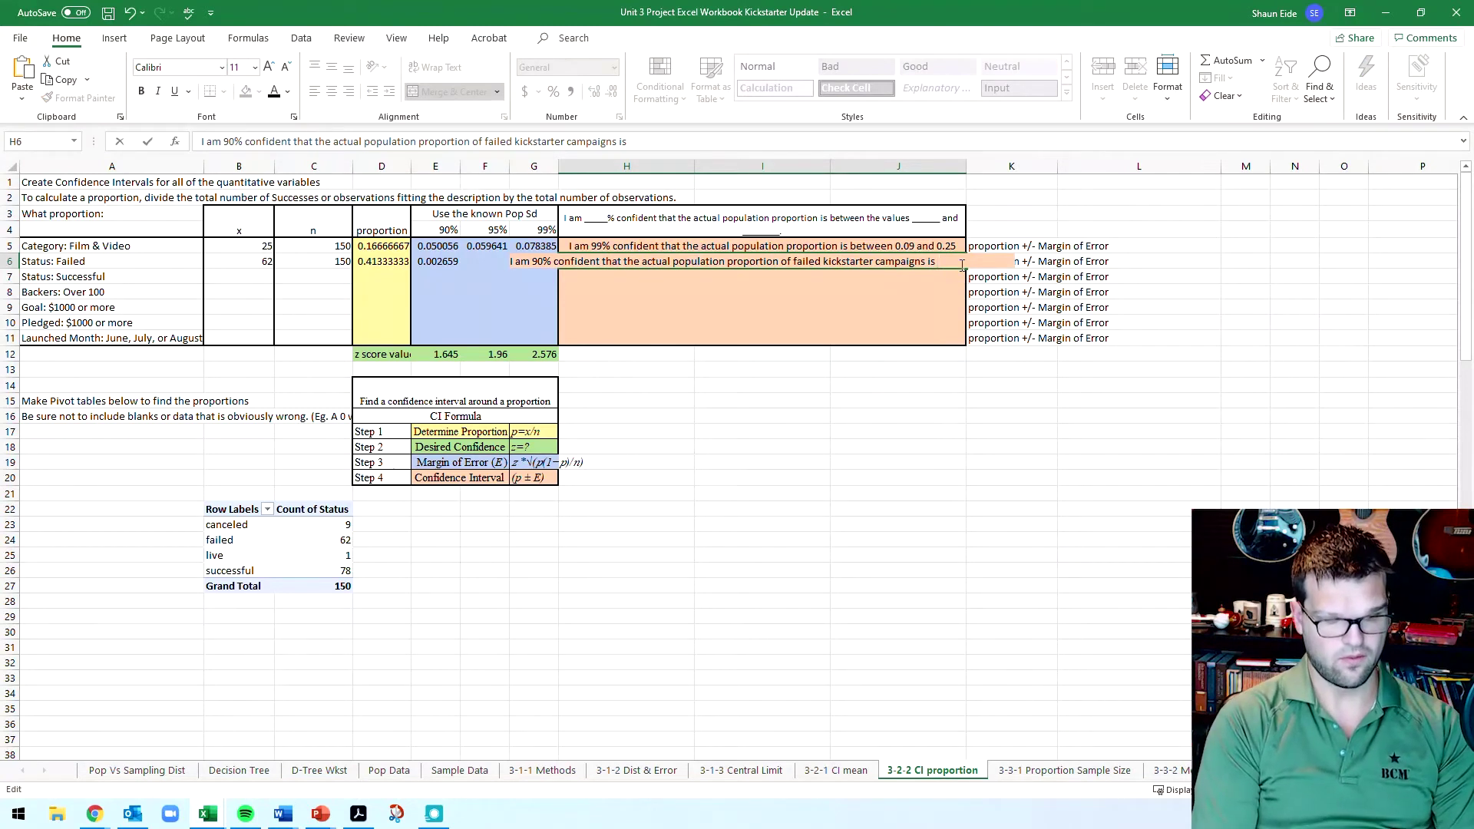
type("41.")
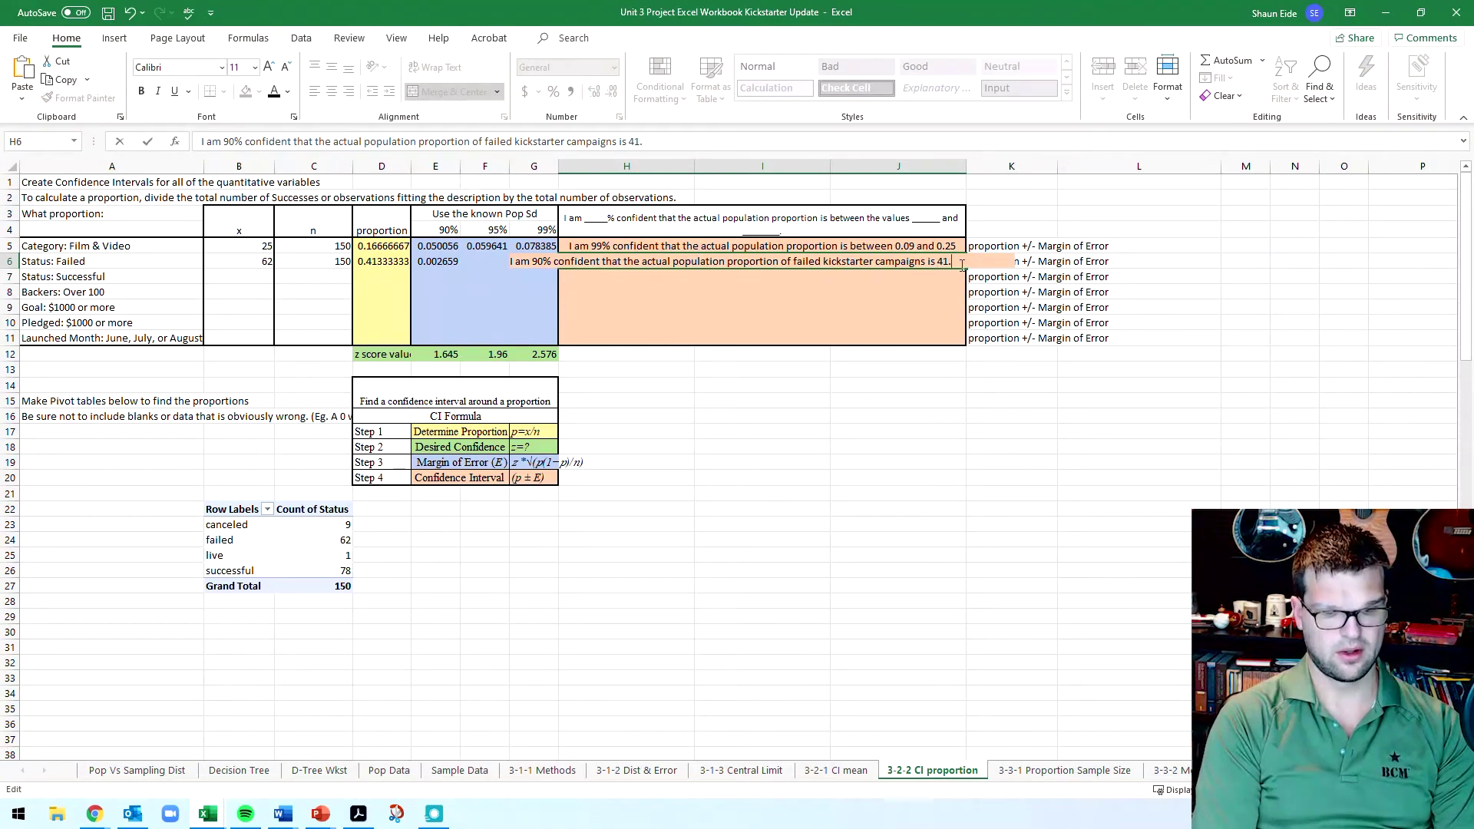
type("4")
type("4")
key("BackSpace")
key("BackSpace")
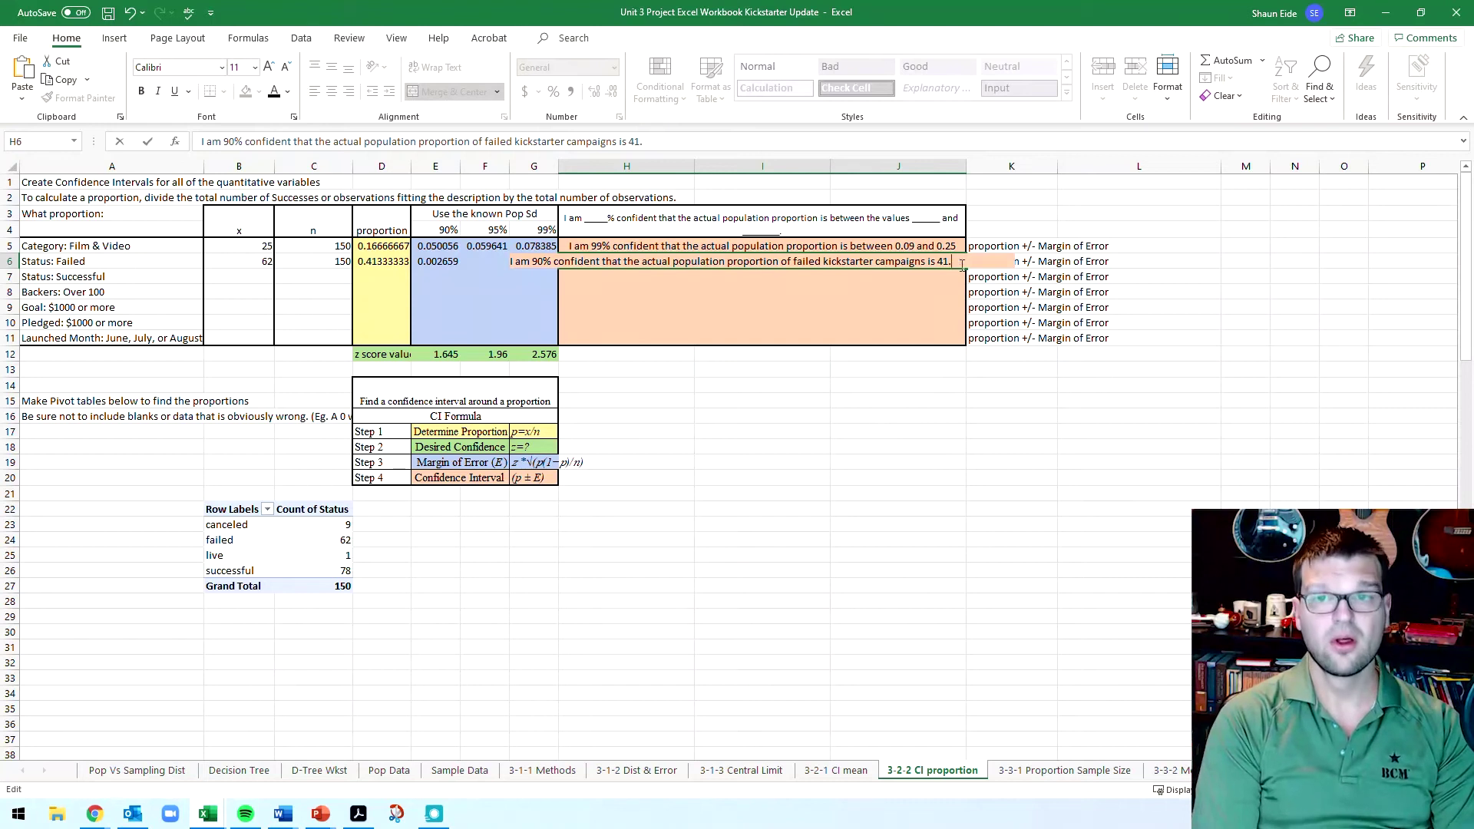
type("33%")
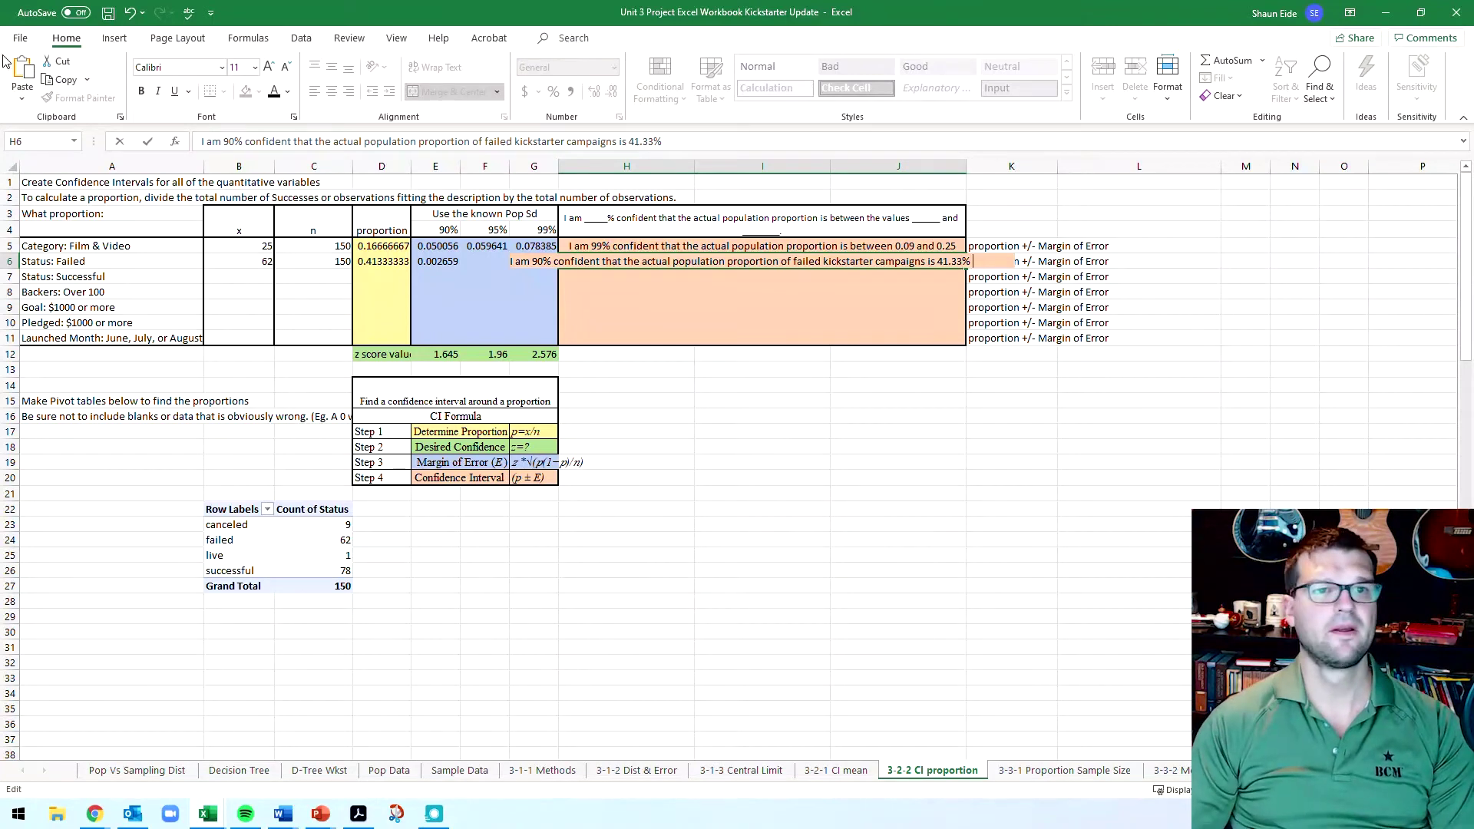
Step: Insert a ± symbol and the margin of error so H6 ends with '41.33% ±.27%'
left_click(115, 38)
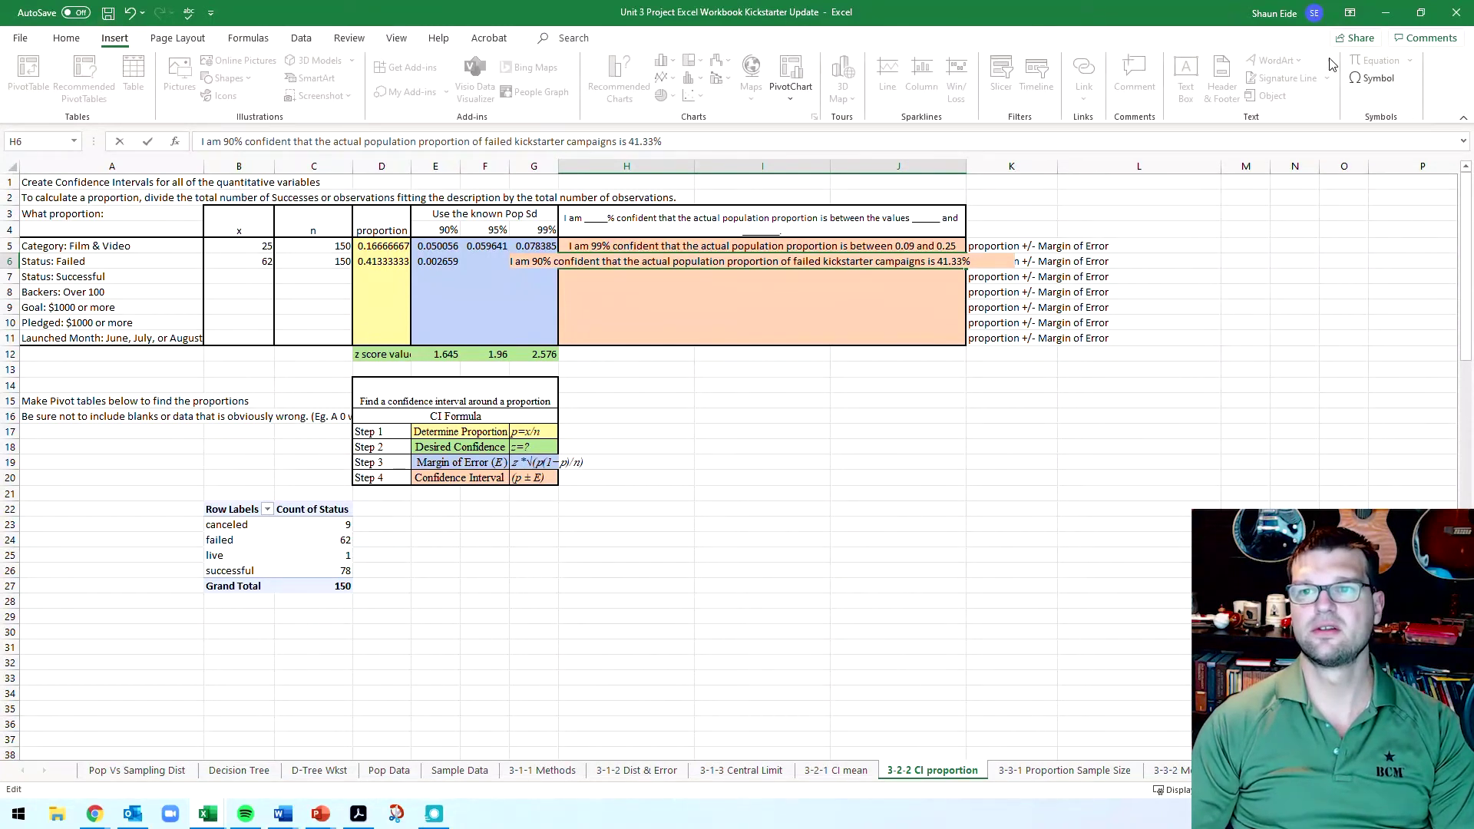
left_click(1373, 78)
double_click(582, 506)
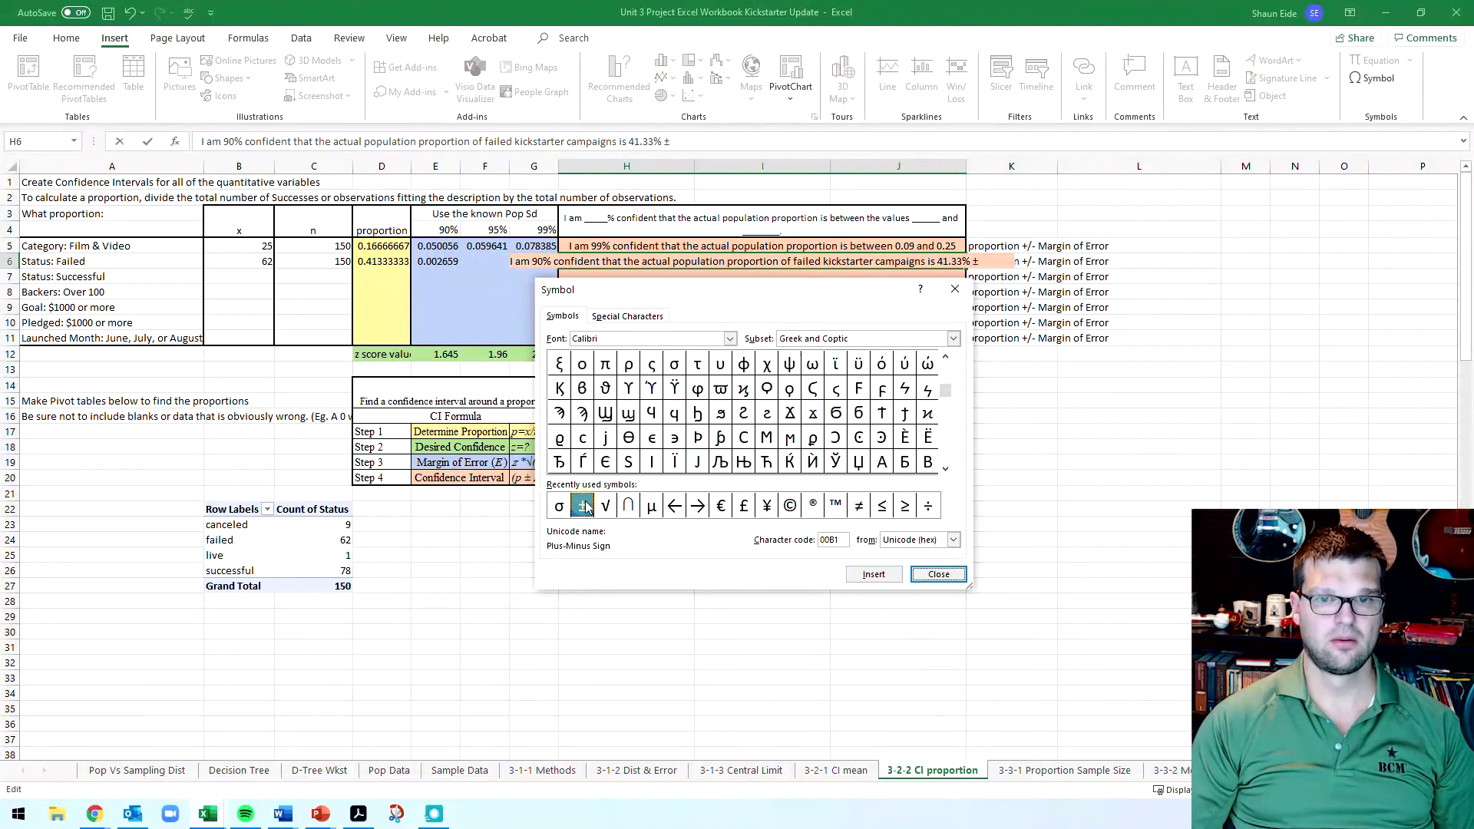
left_click(937, 574)
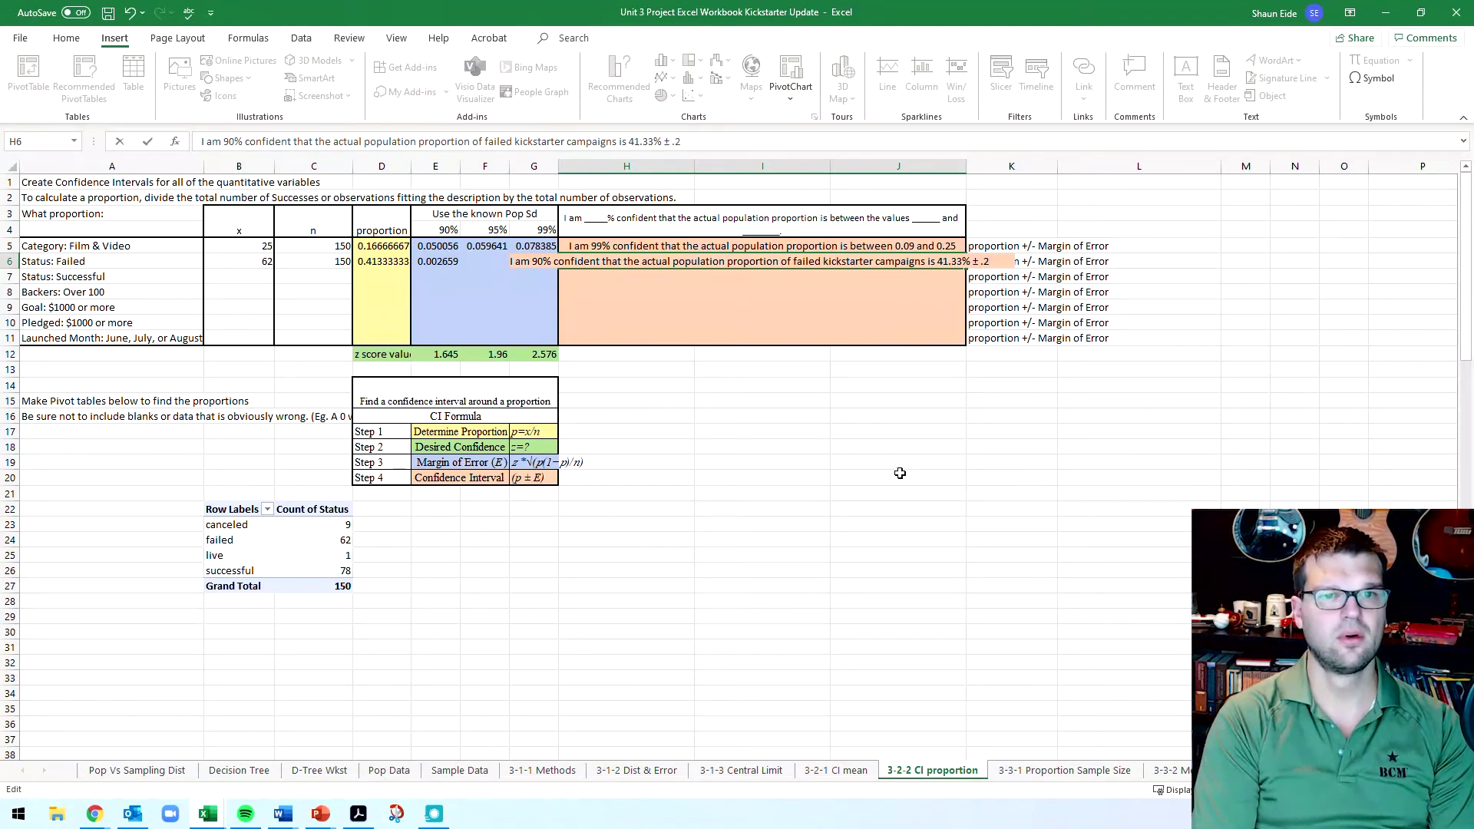
type(".26")
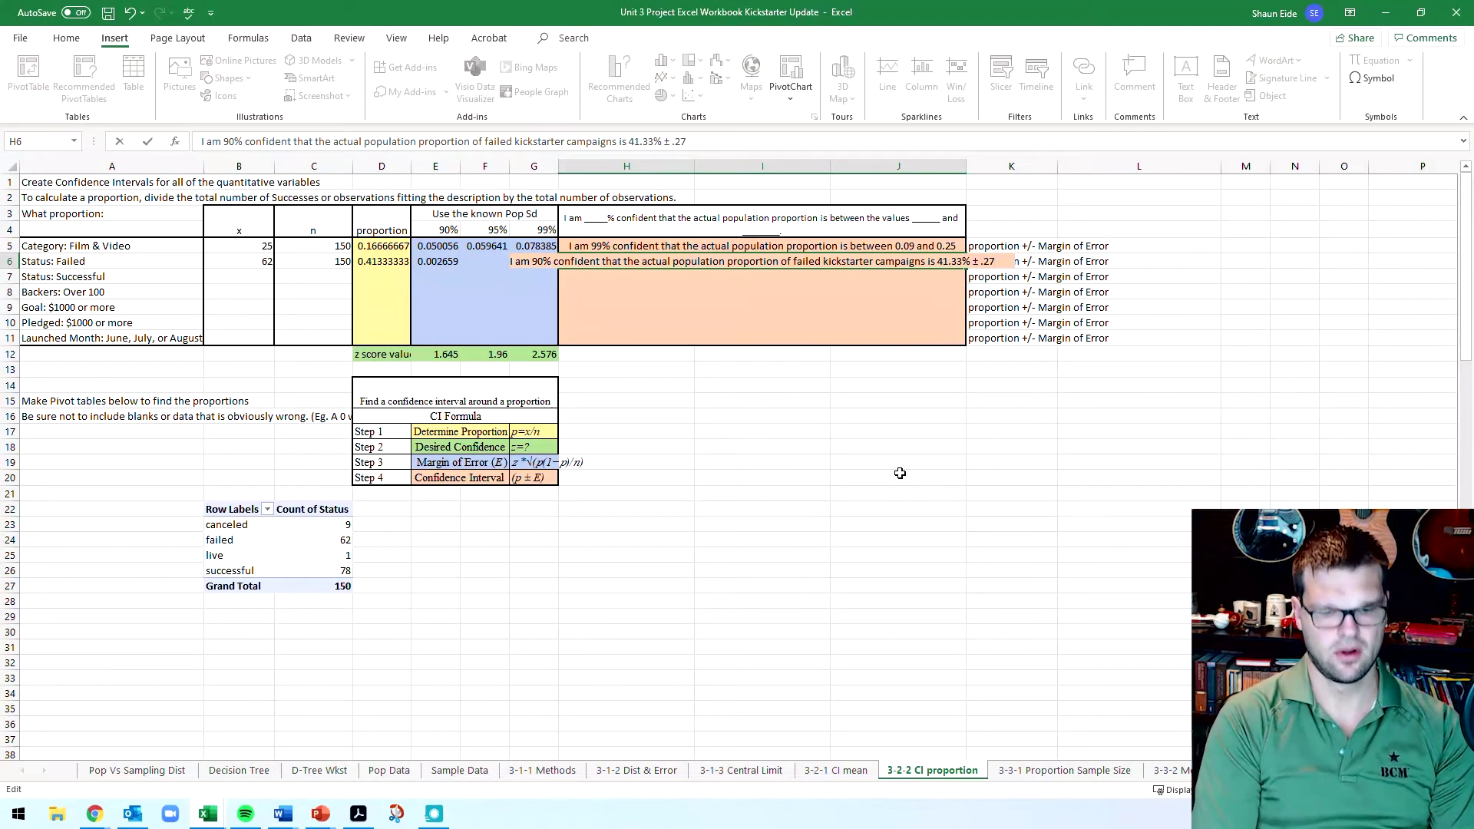
type("%")
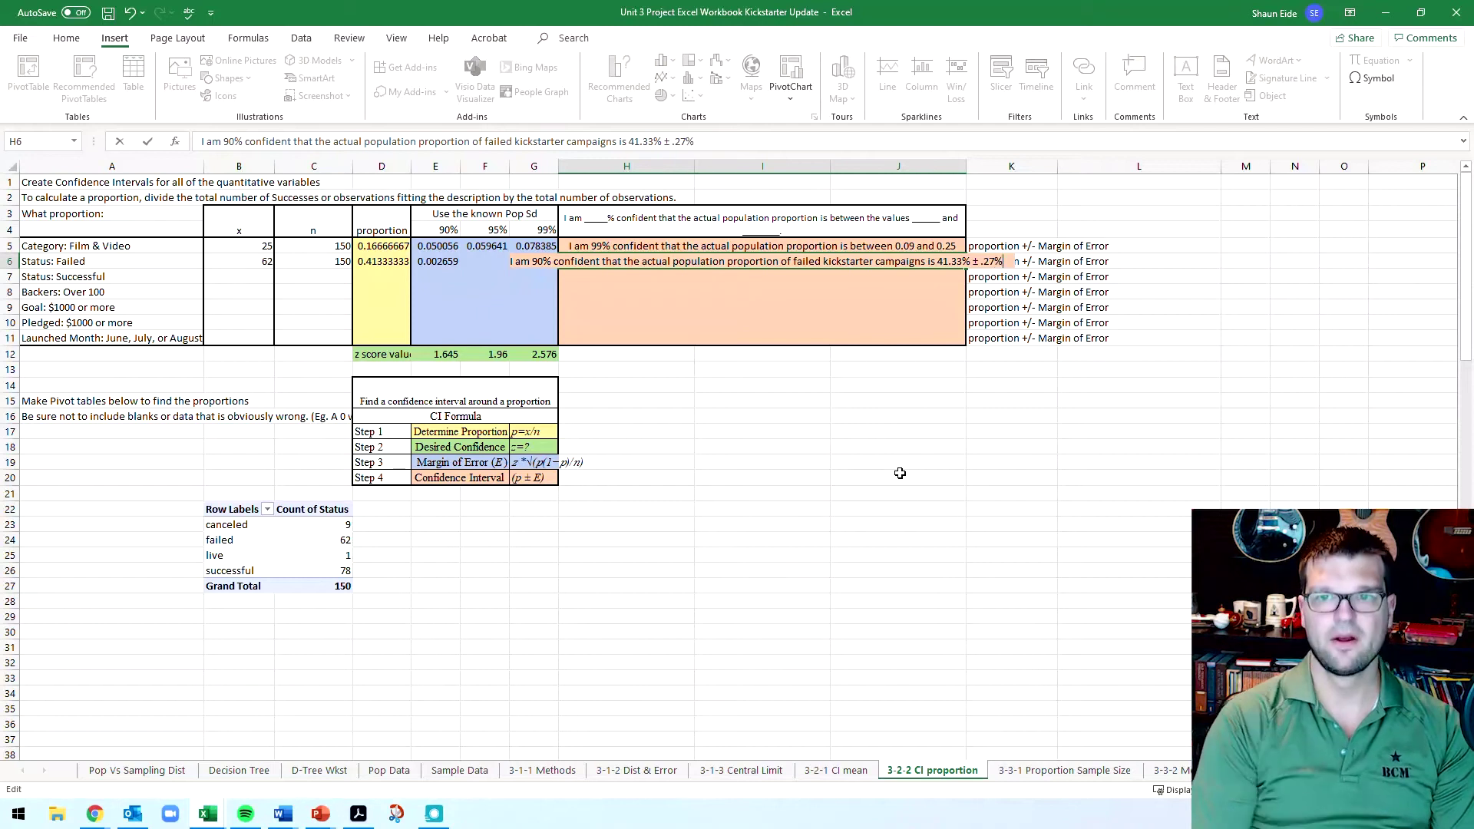
key("Tab")
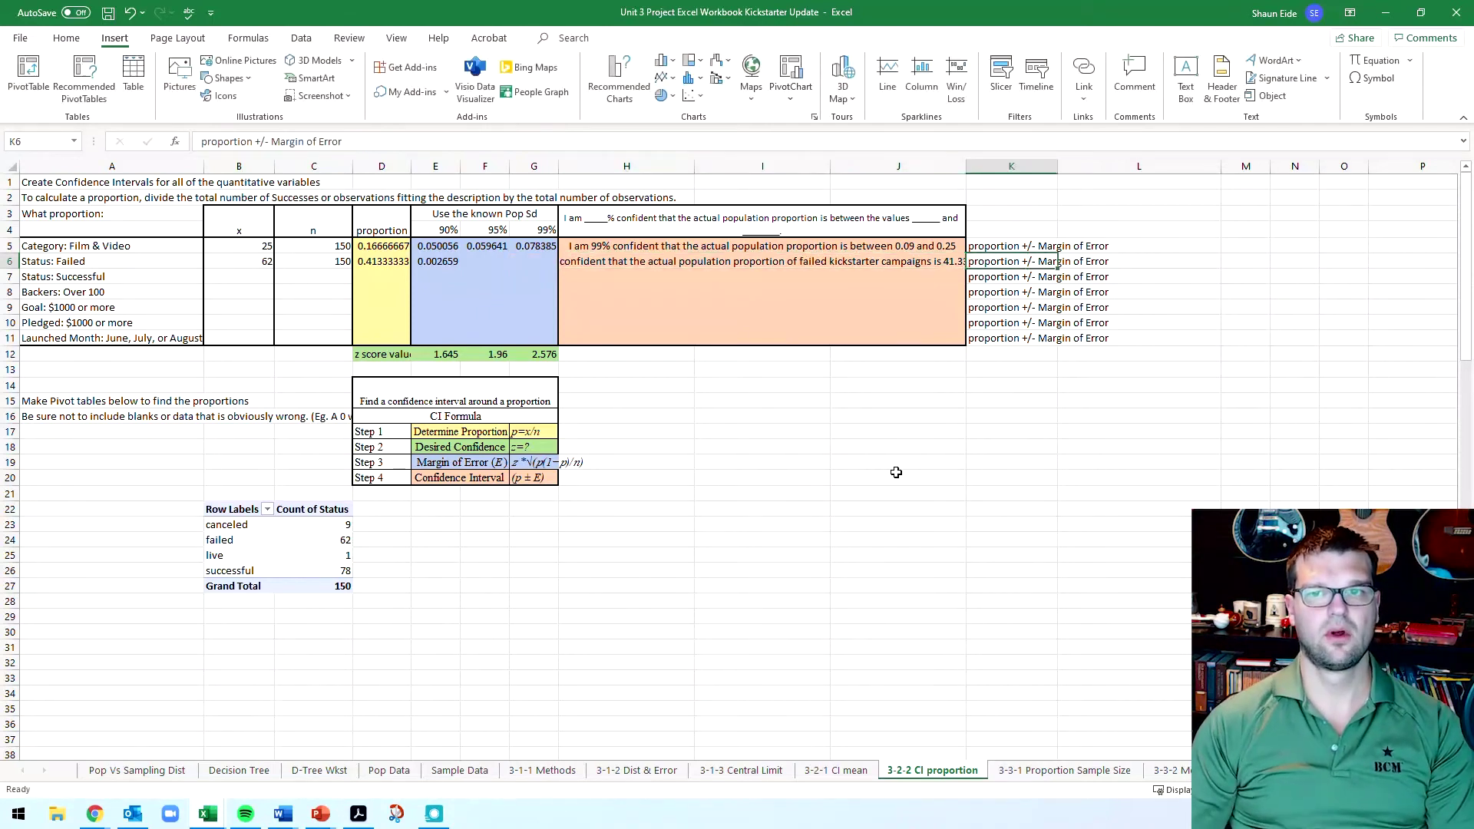
left_click(604, 368)
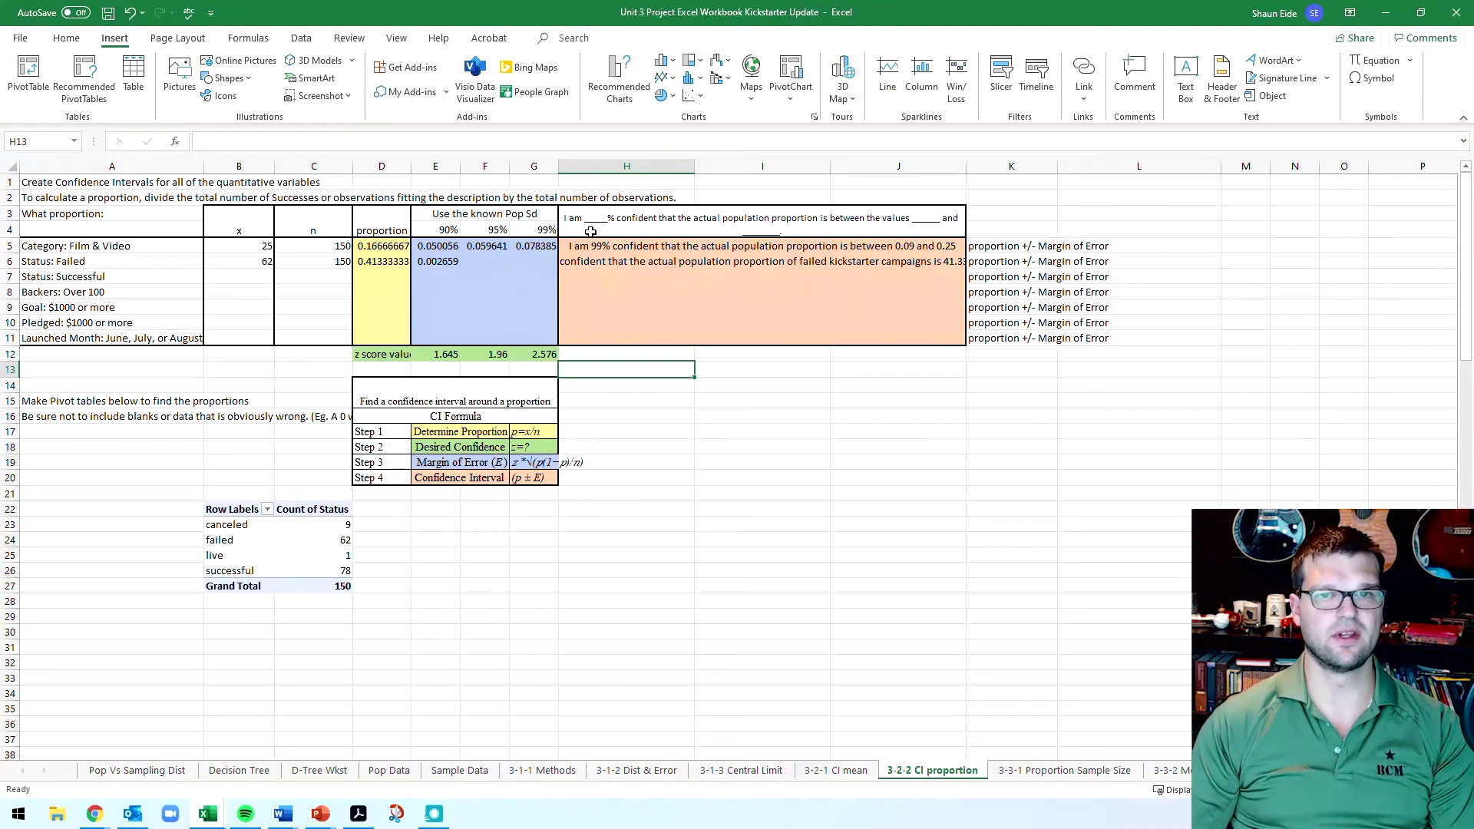
Step: Enter the lower bound =D6-E6 in I15, giving 0.410674039
left_click(707, 395)
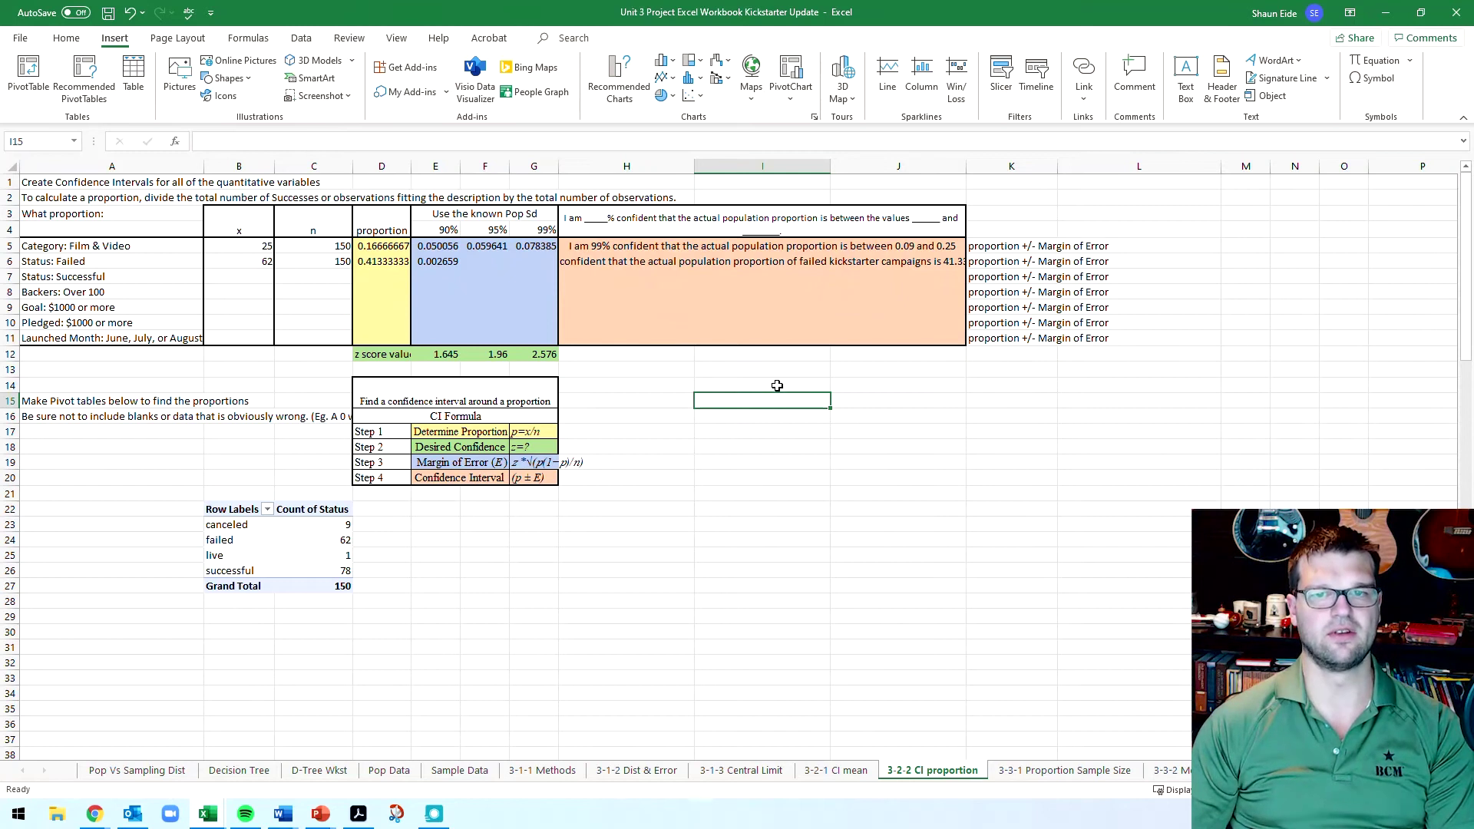
type("=")
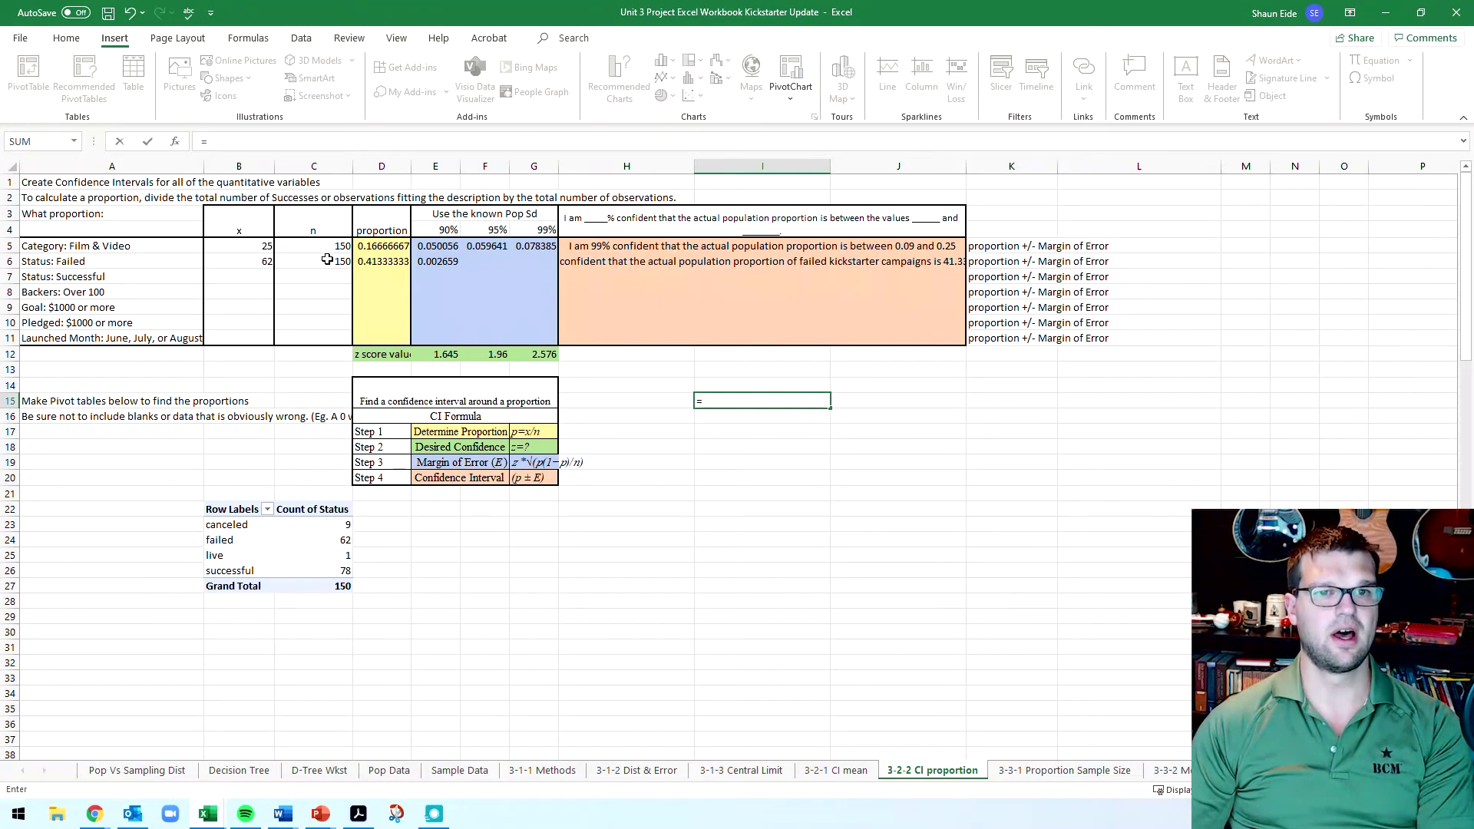
left_click(379, 262)
type("-")
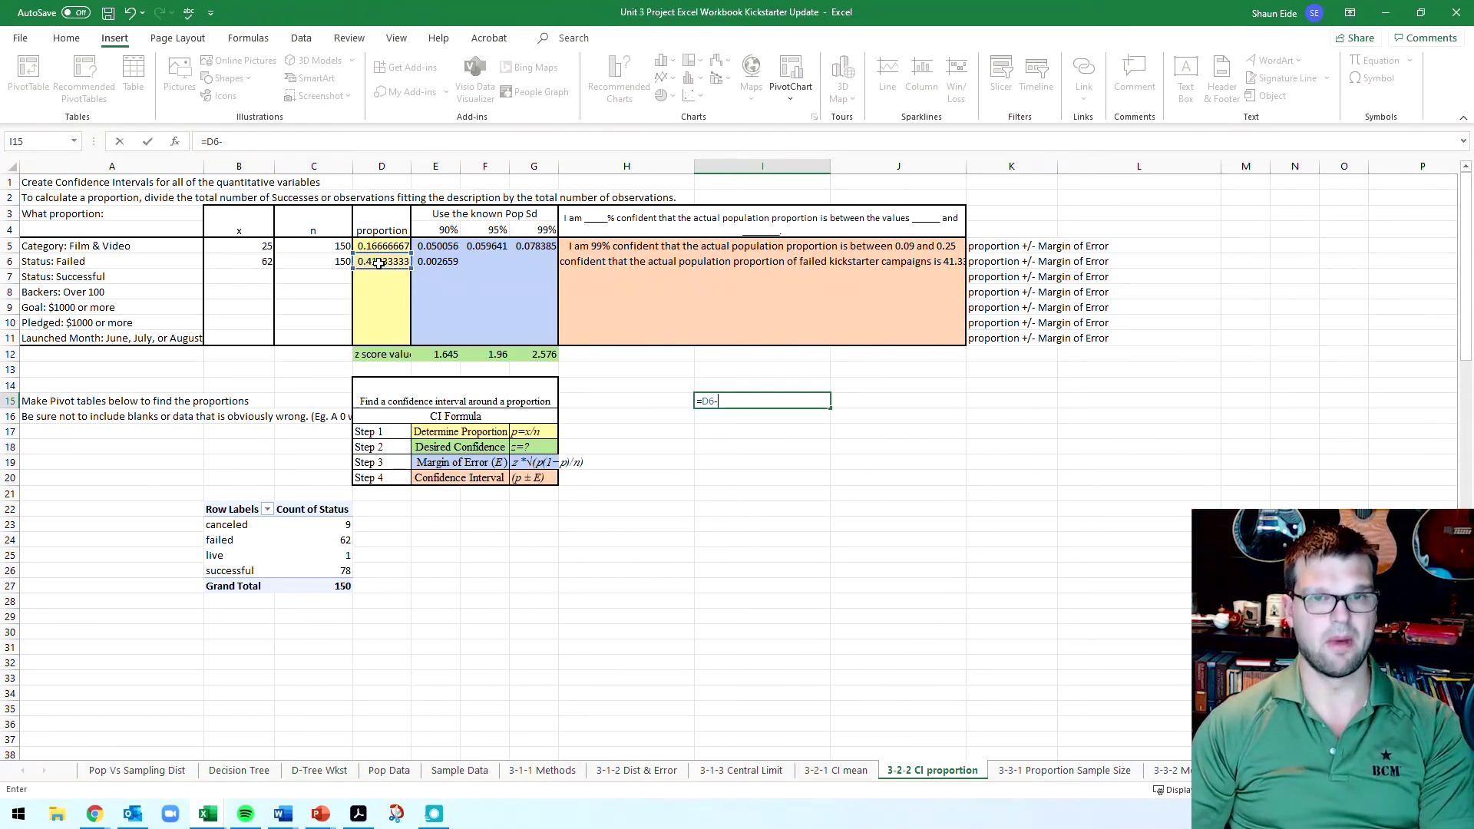
left_click(453, 265)
key("Return")
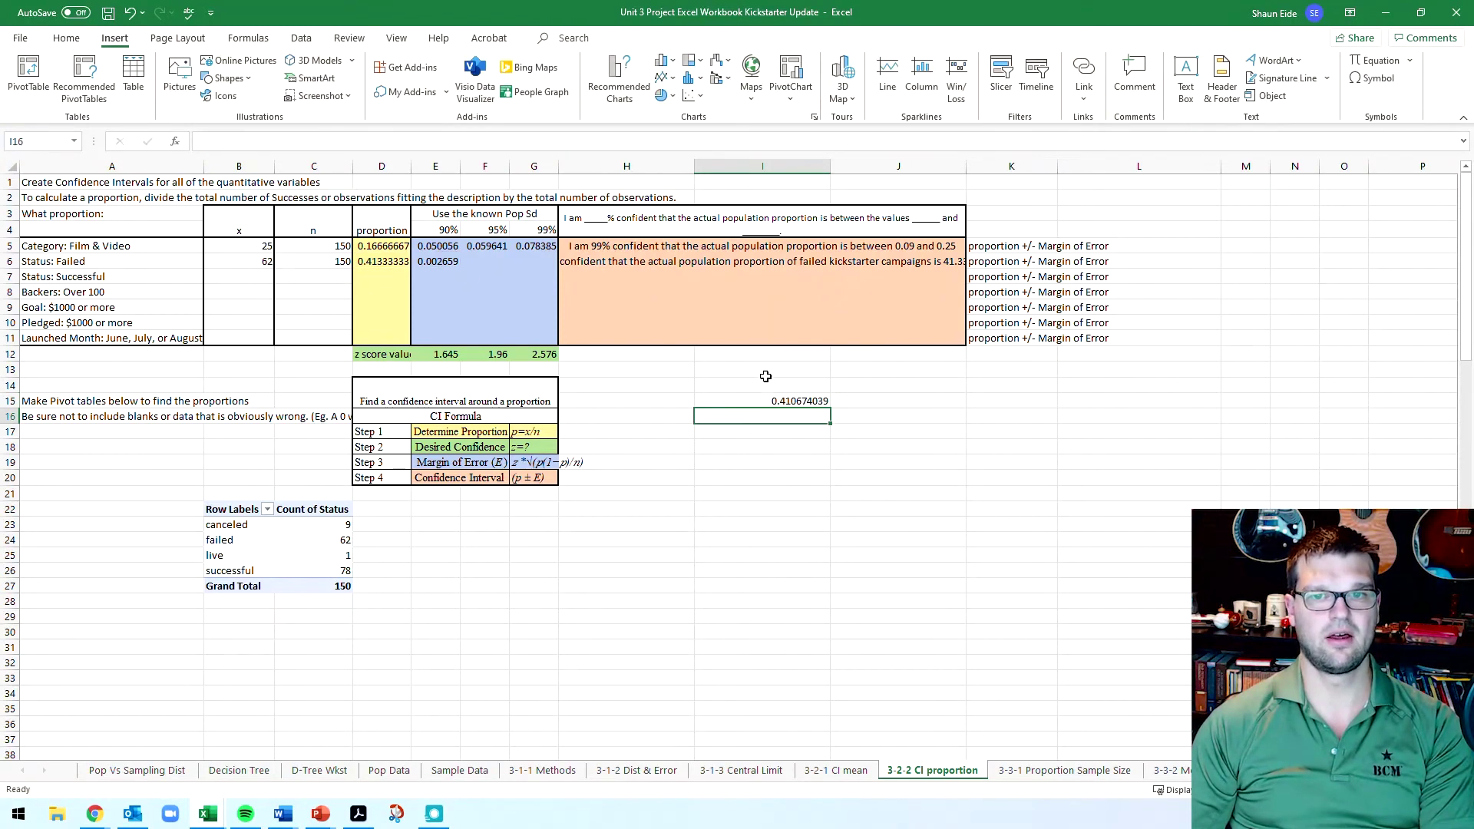
Step: Enter the upper bound =D6+E6 in I14, giving 0.415992628
key("Up")
key("Up")
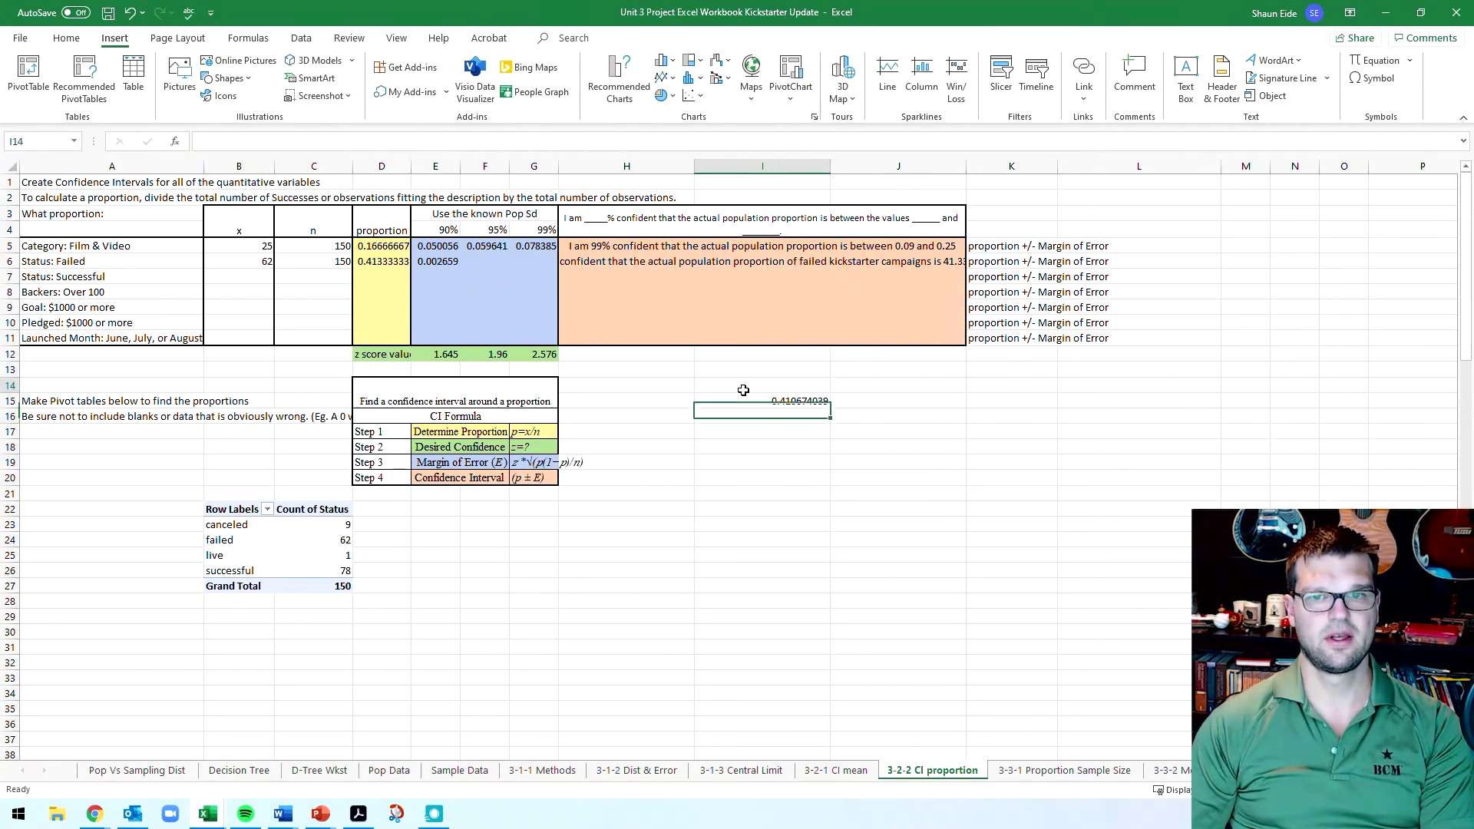
type("=")
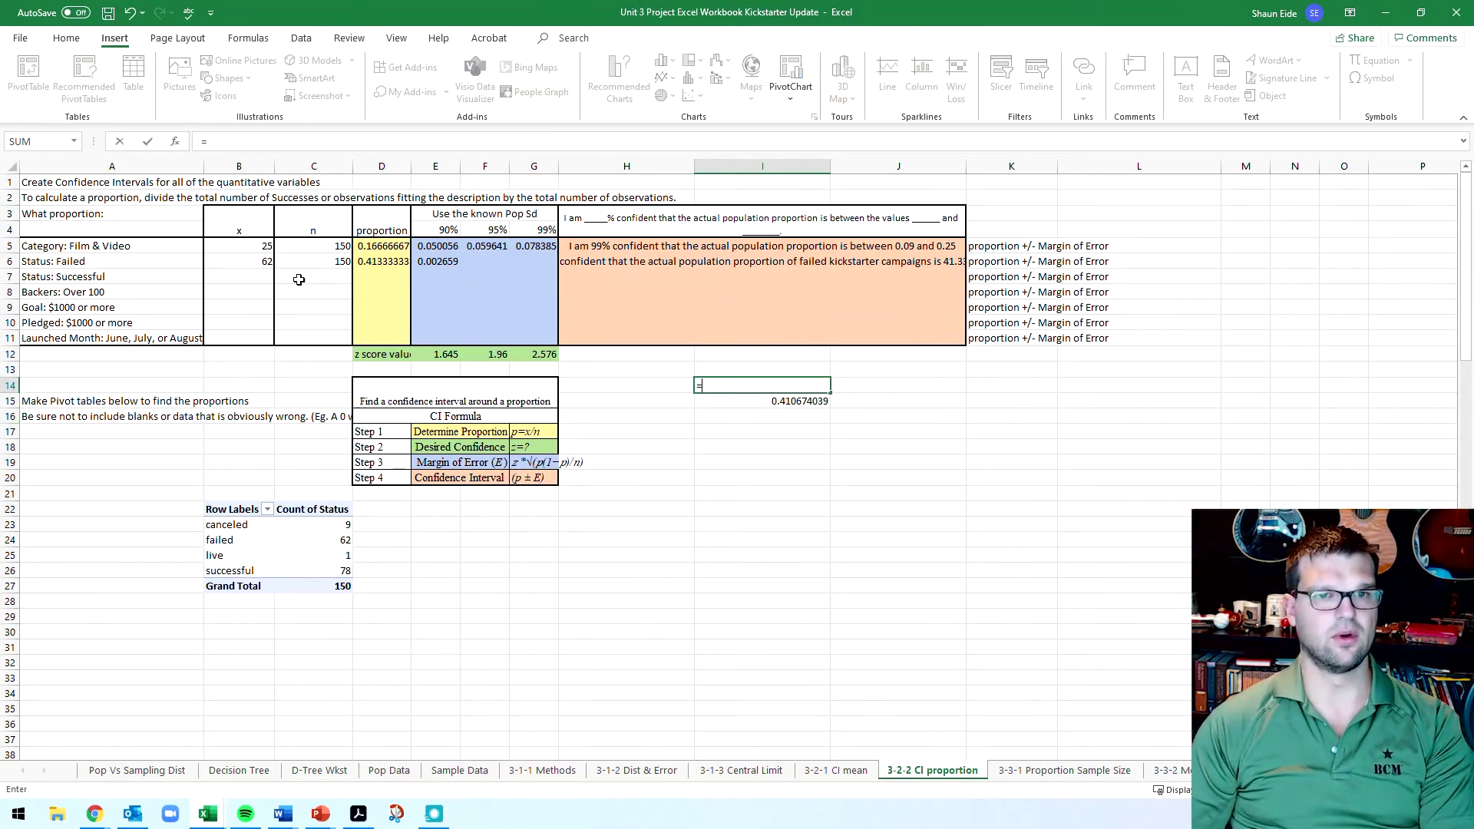
left_click(395, 264)
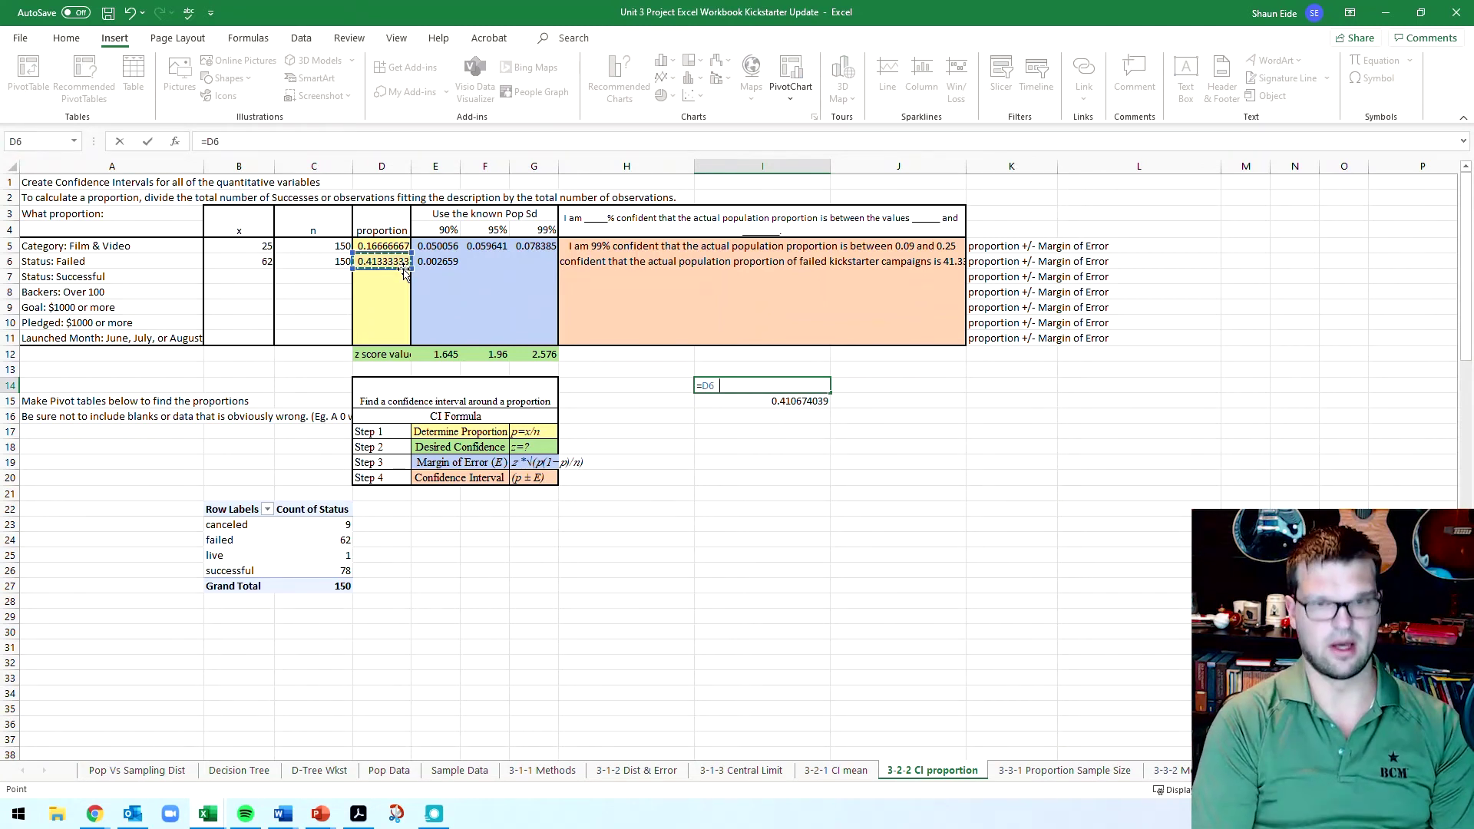
type("+")
left_click(428, 261)
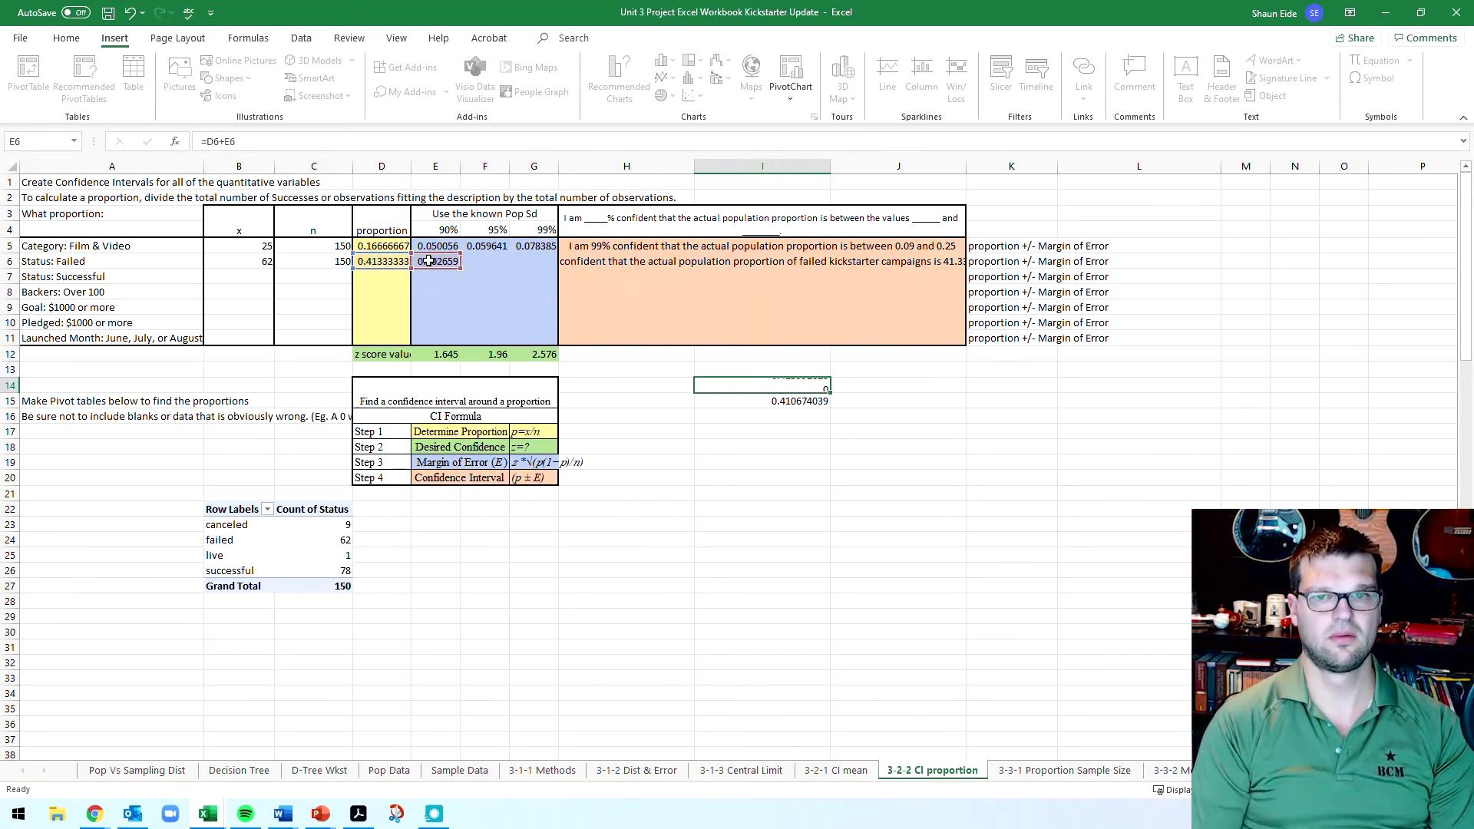
key("Return")
left_click(599, 263)
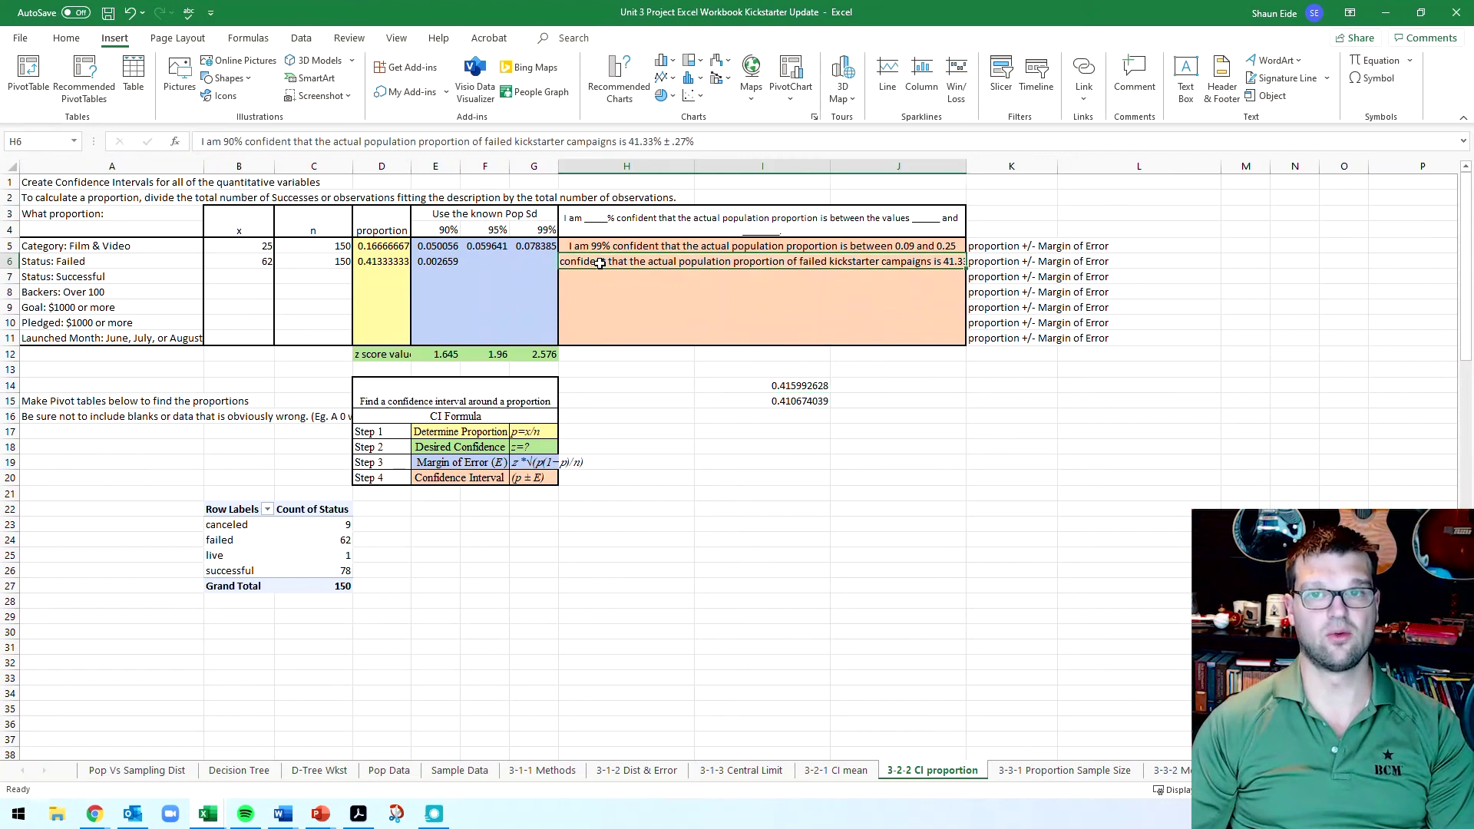
Step: In H6, replace the '41.33% ± .27%' ending with 'between 41.067% and 41.599%'
double_click(600, 263)
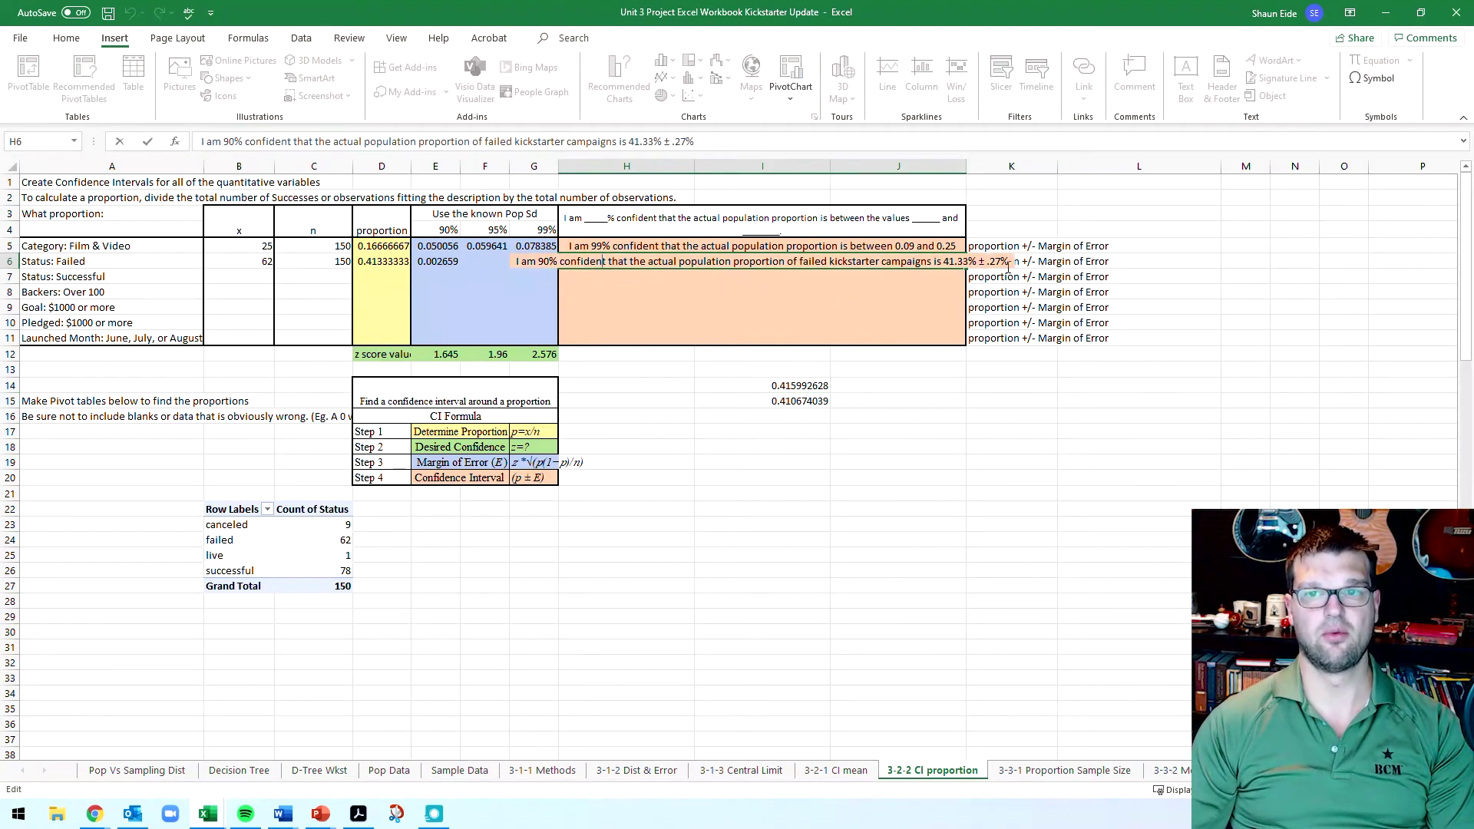
left_click_drag(1012, 261, 942, 262)
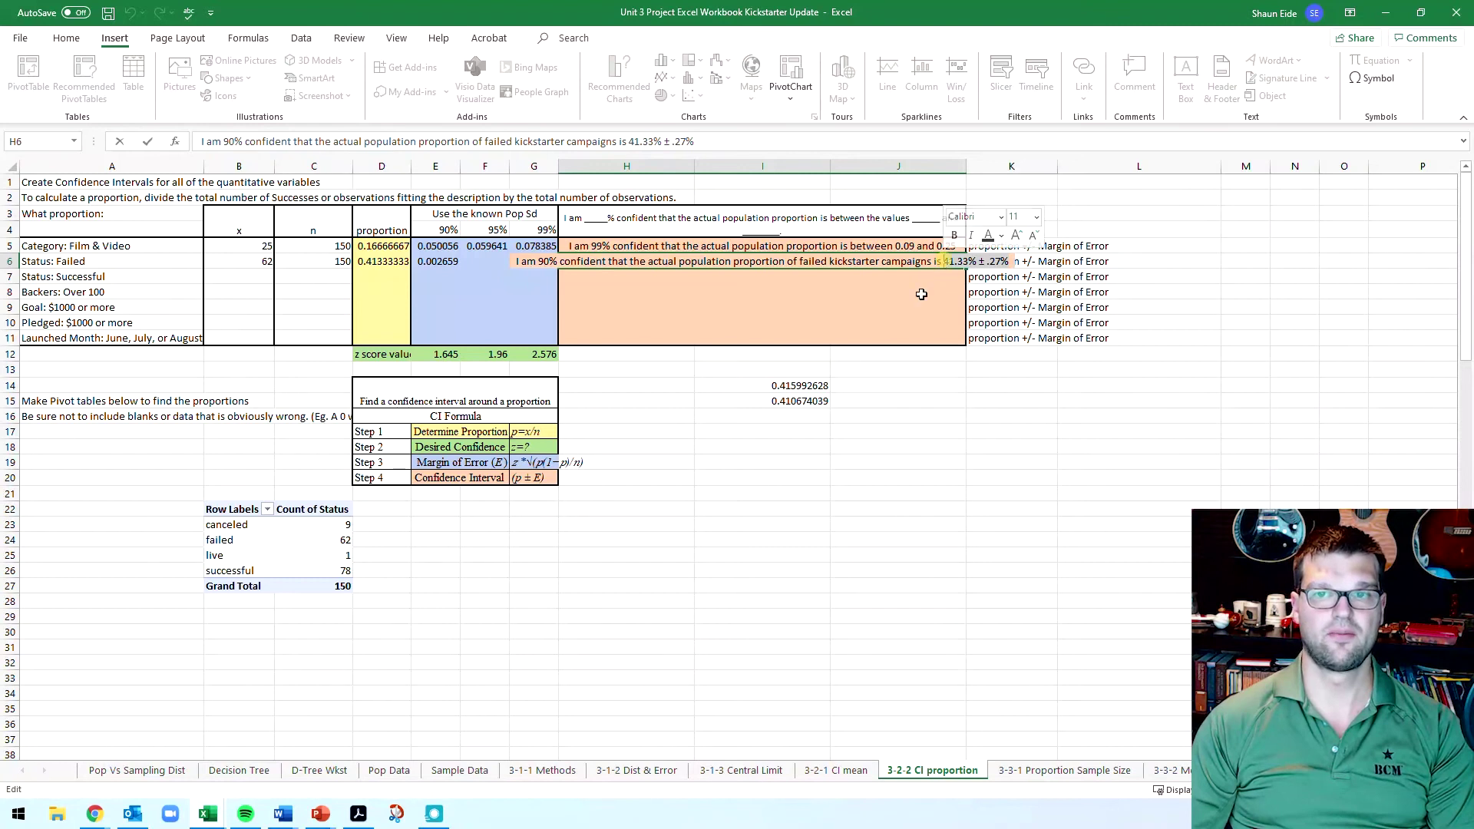
type("between")
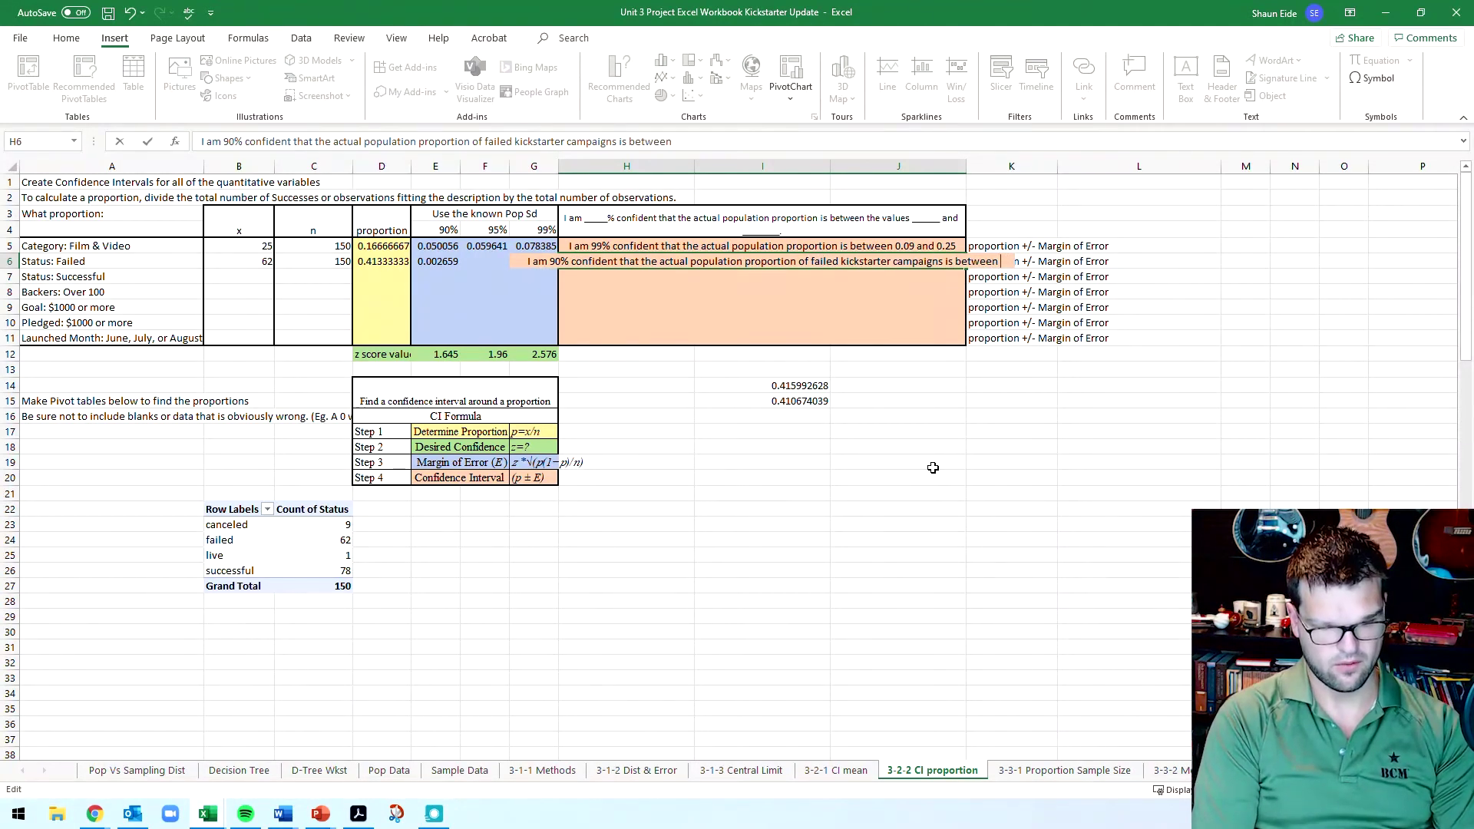
type(" 41.")
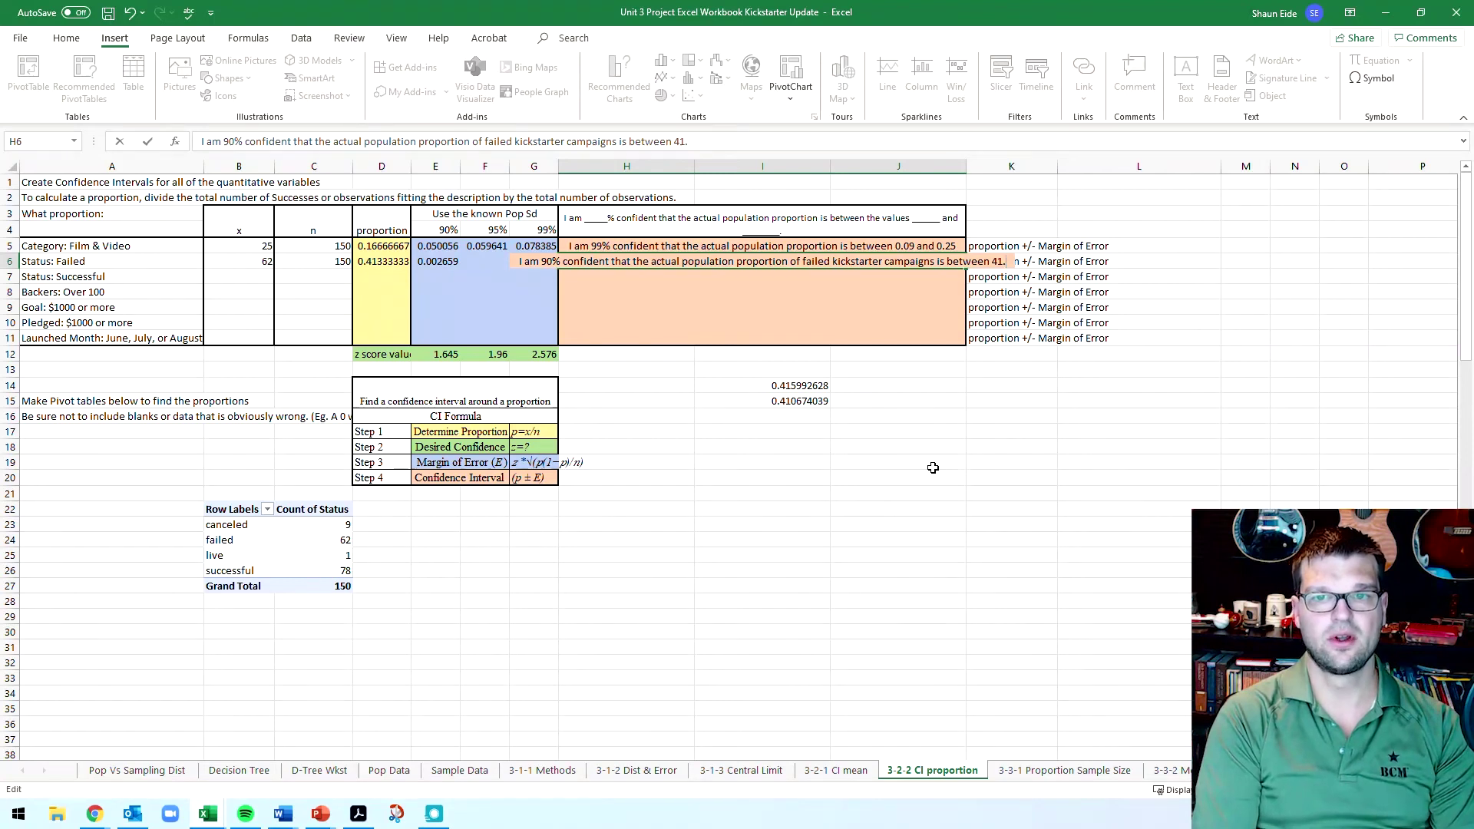
type("0")
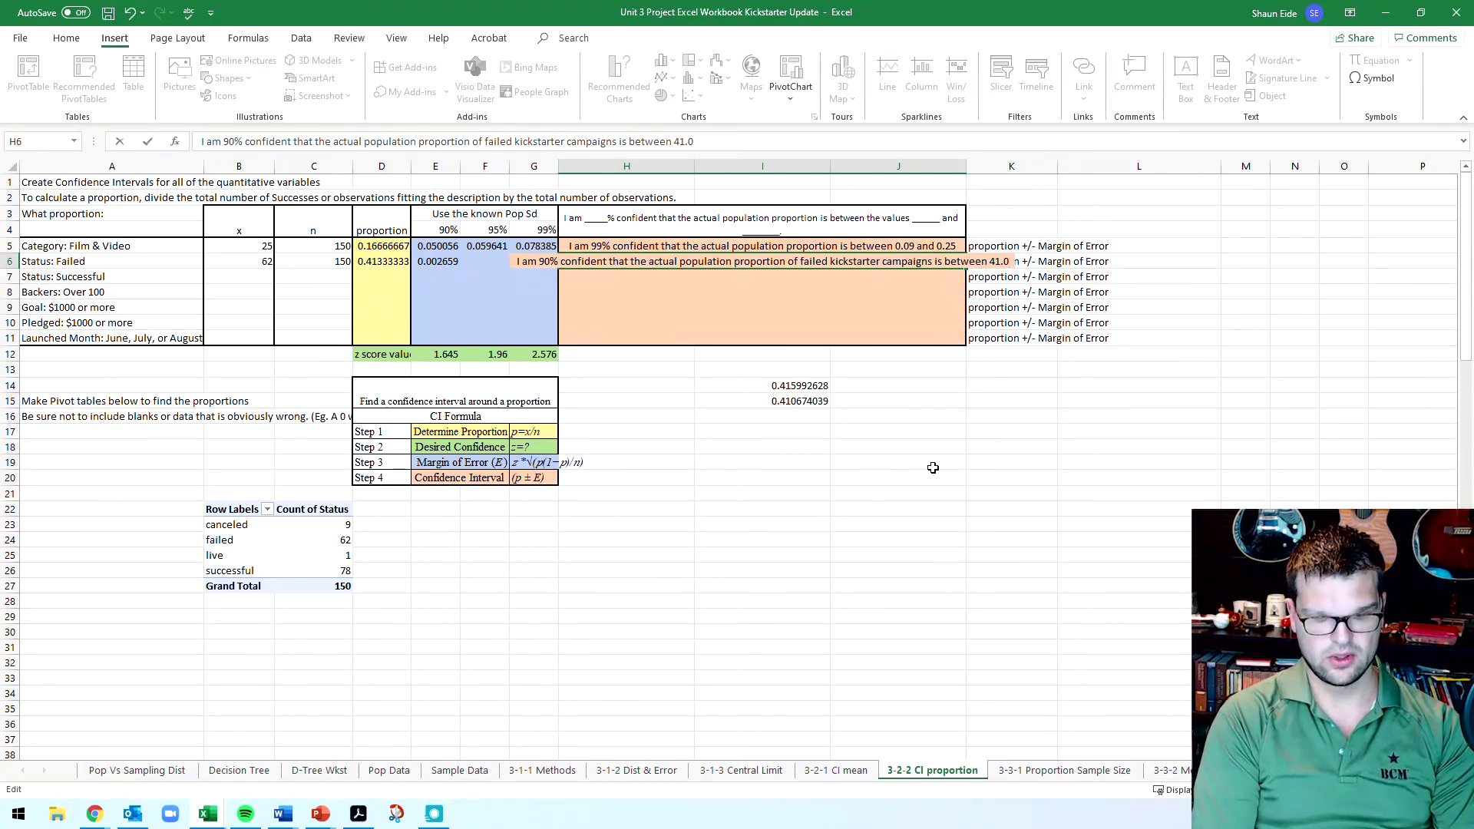
type("67")
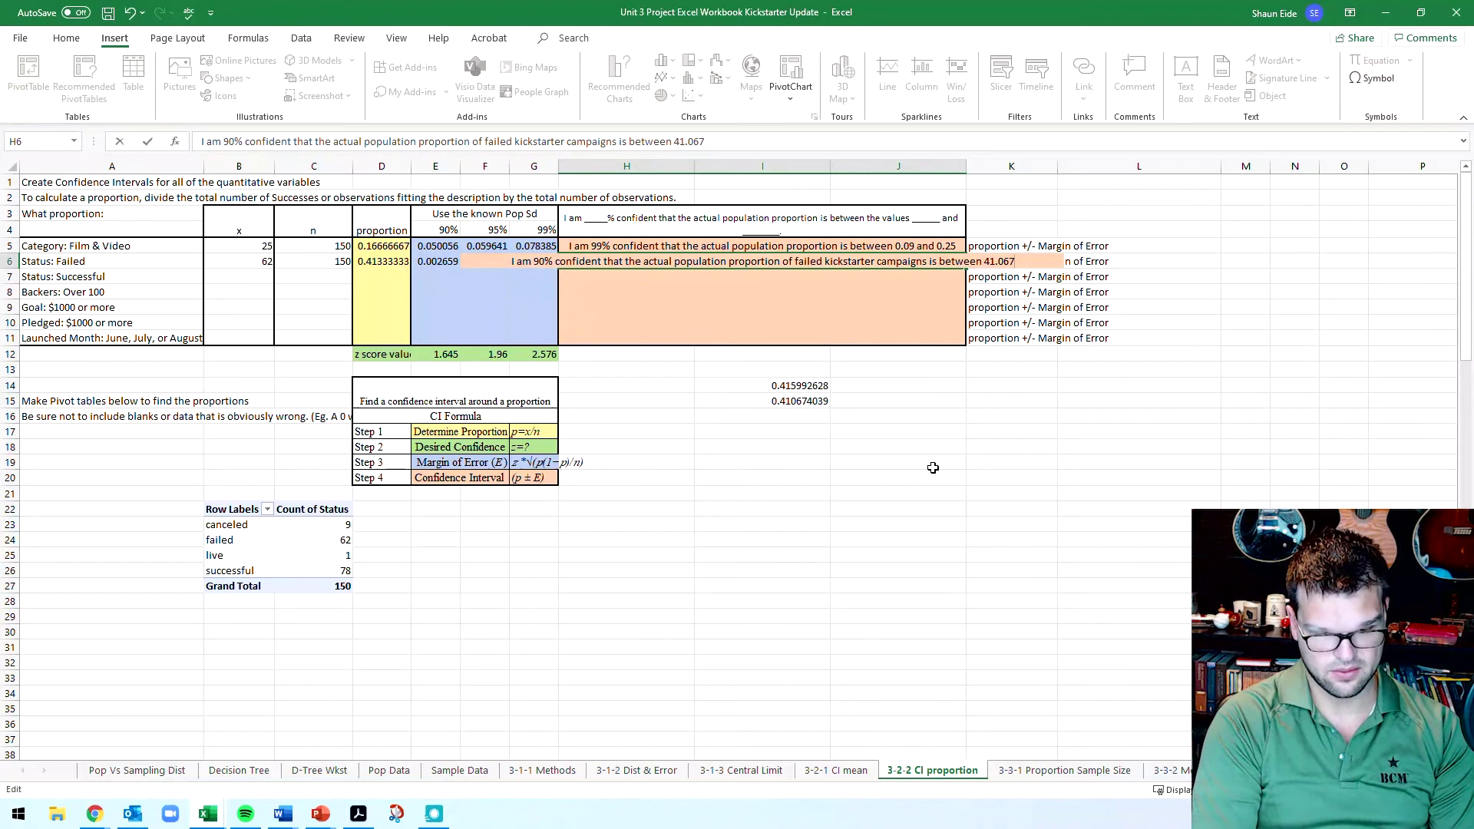
type("% and")
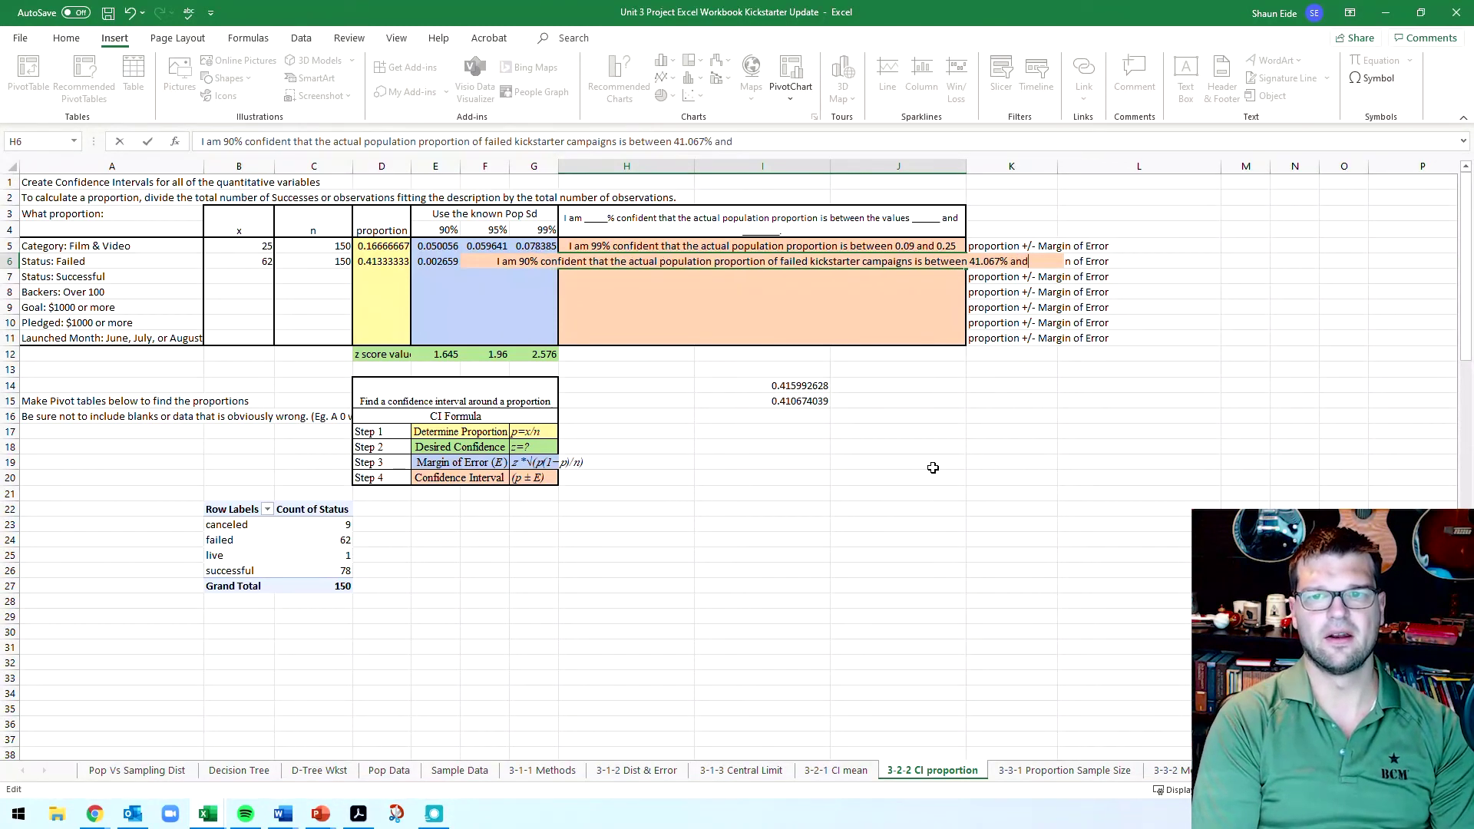
type(" 41.")
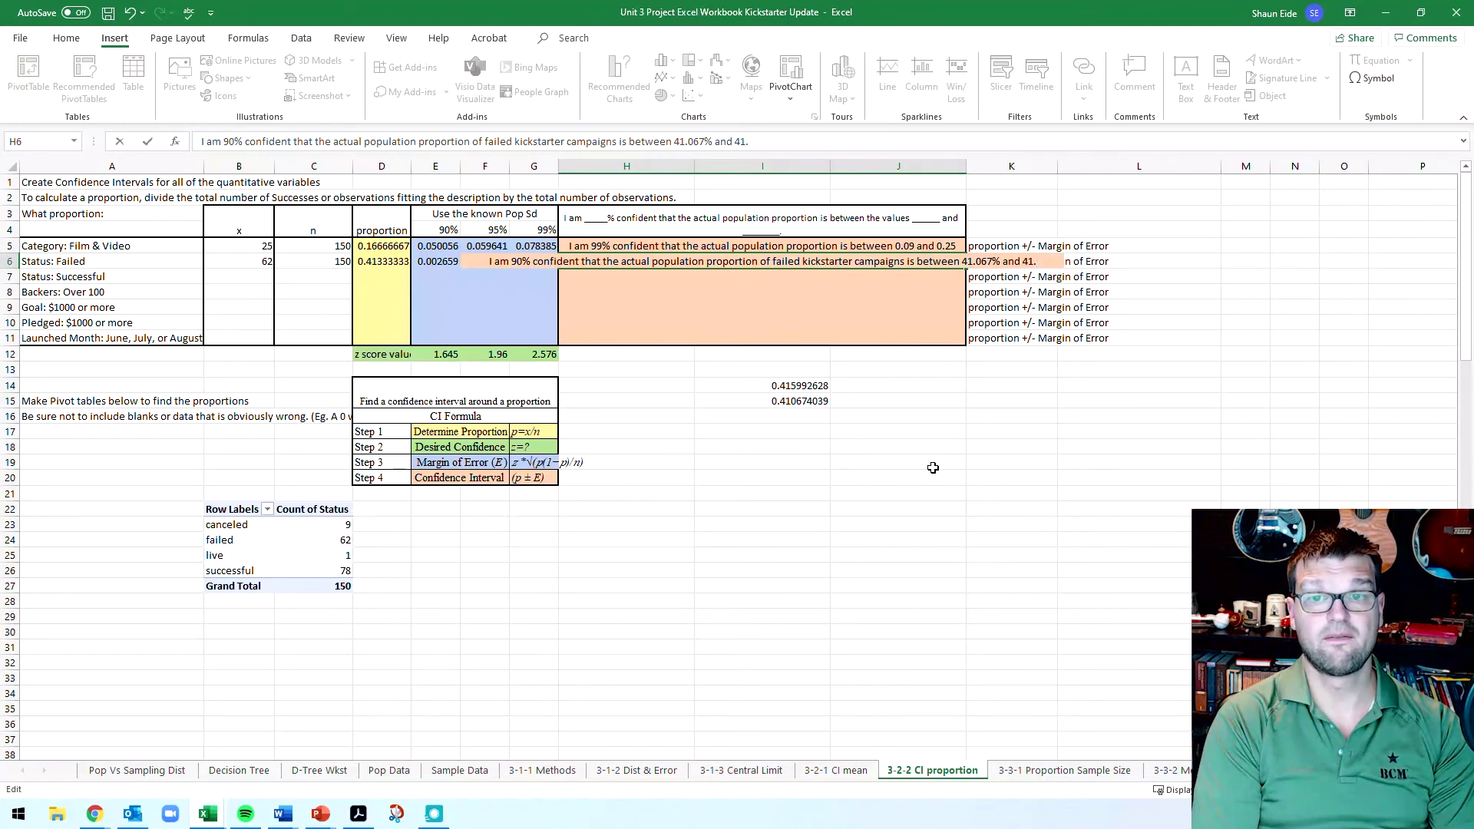
type("599")
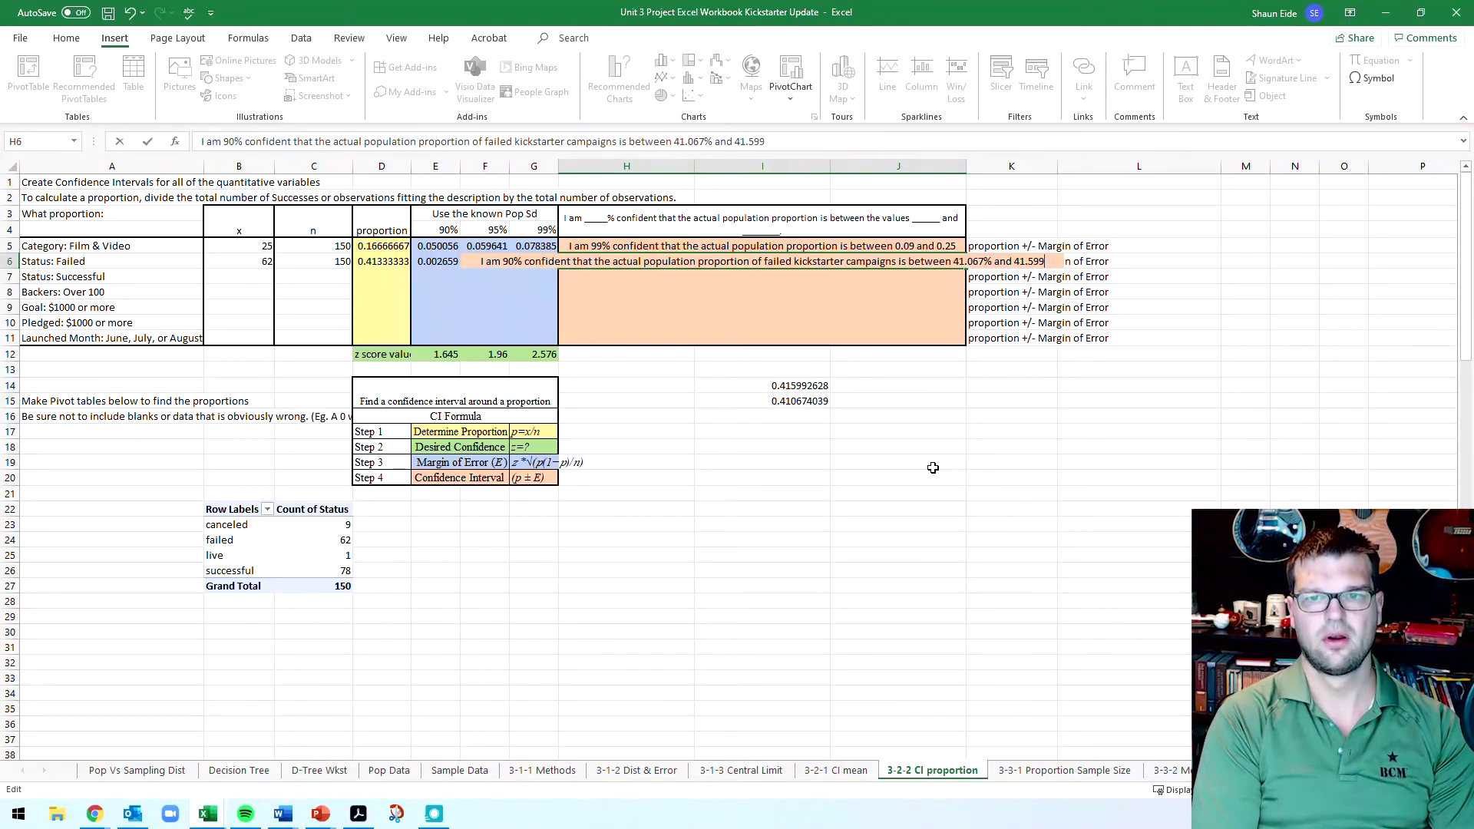
type("%")
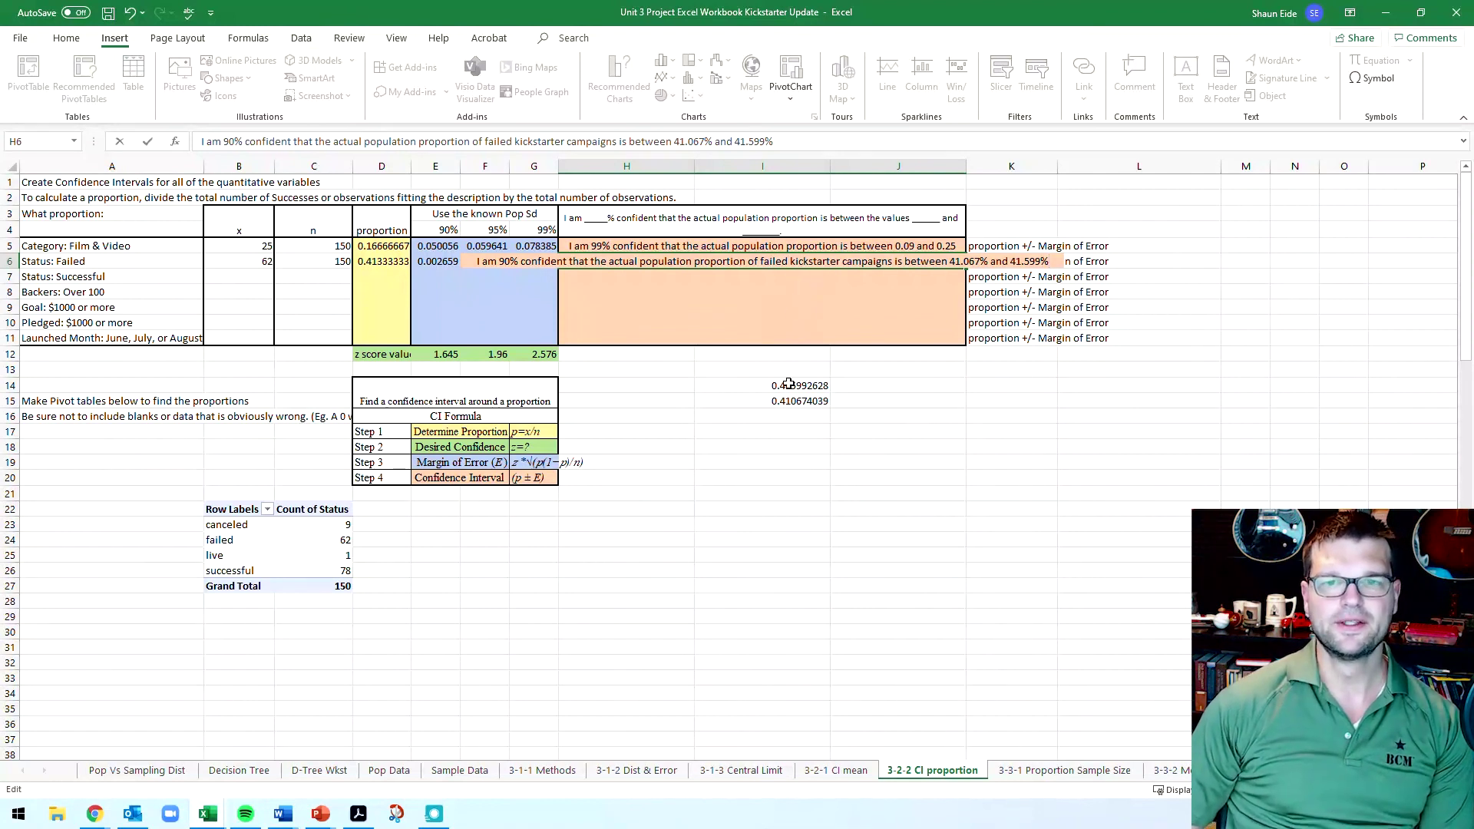
Step: Commit the H6 sentence, then select the pivot table's failed count of 62 to show PivotTable Fields
key("Return")
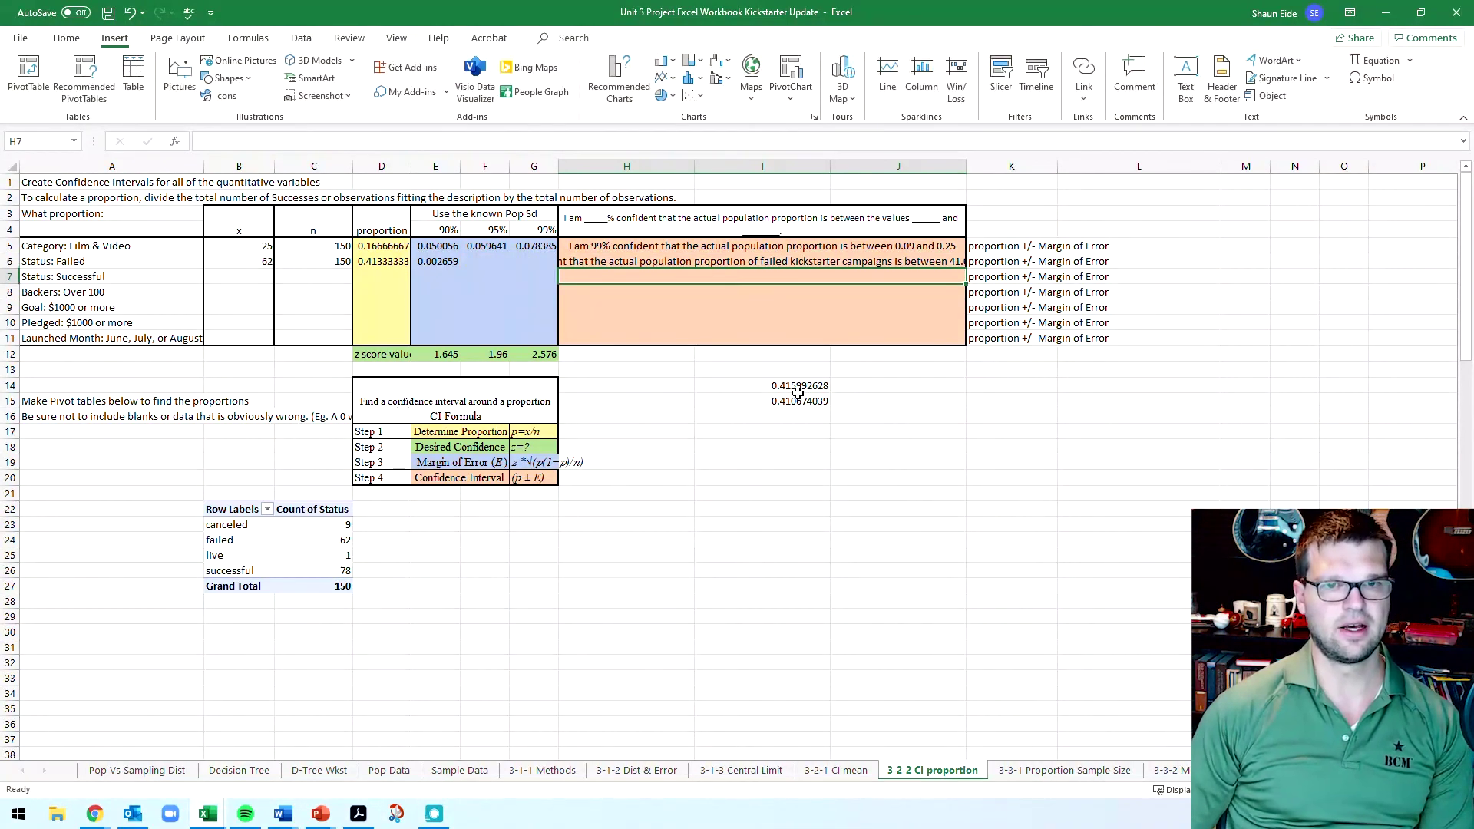
left_click(290, 525)
left_click(208, 540)
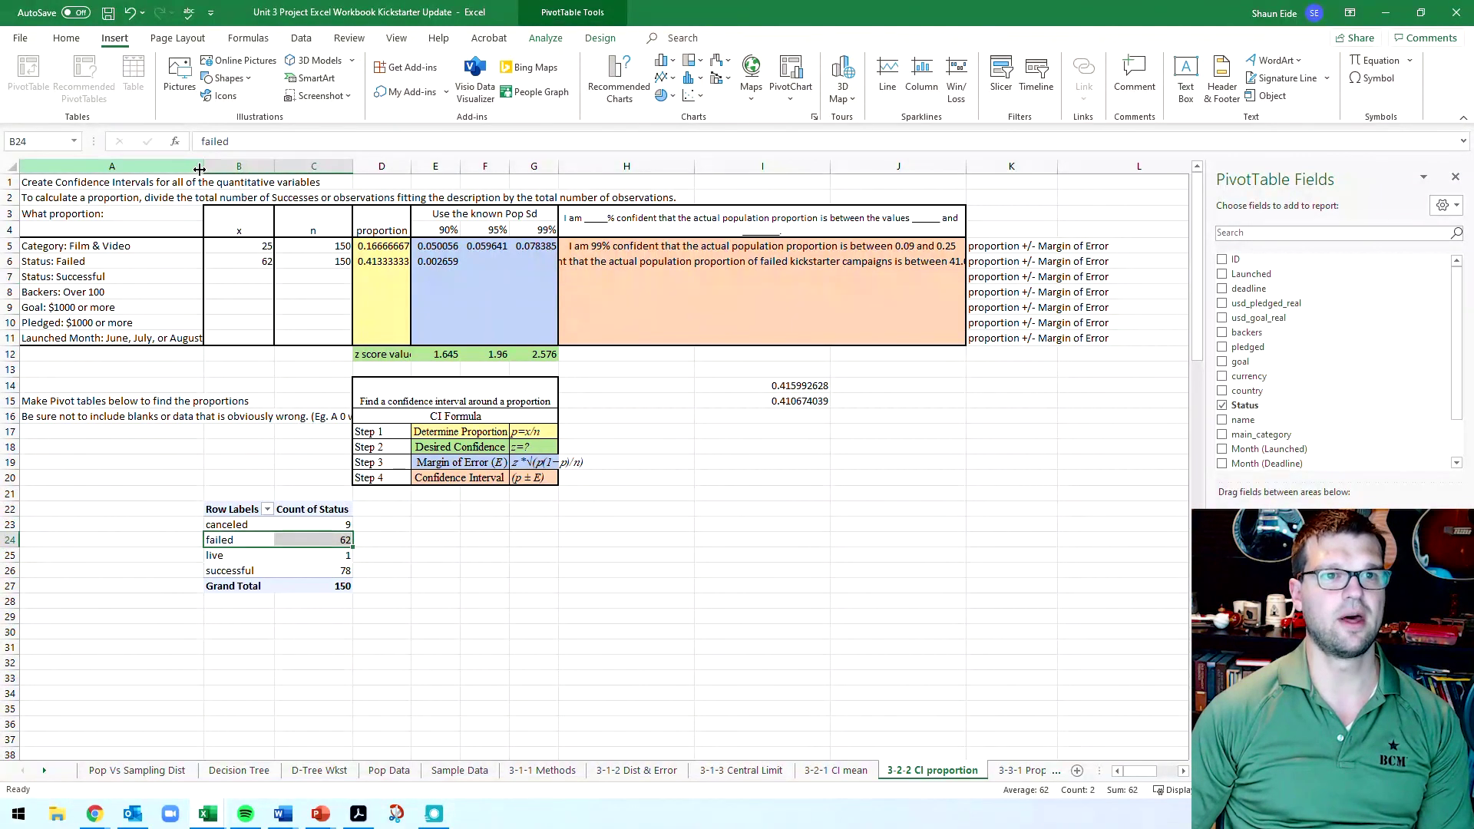